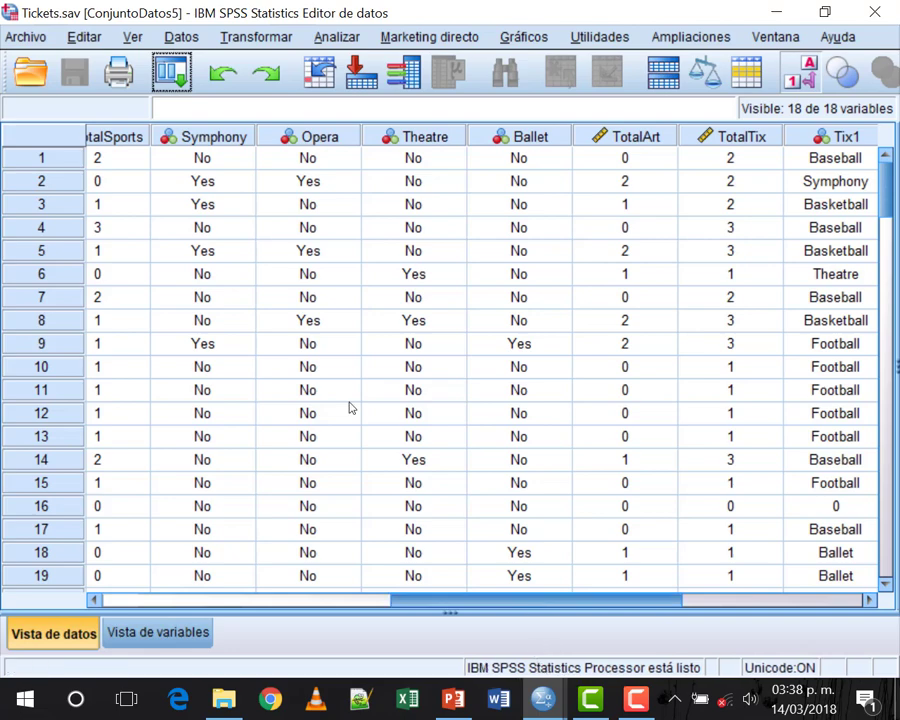
Open the Multiple Response dialog for defining variable sets
scroll(350, 408, left, 3)
click(340, 39)
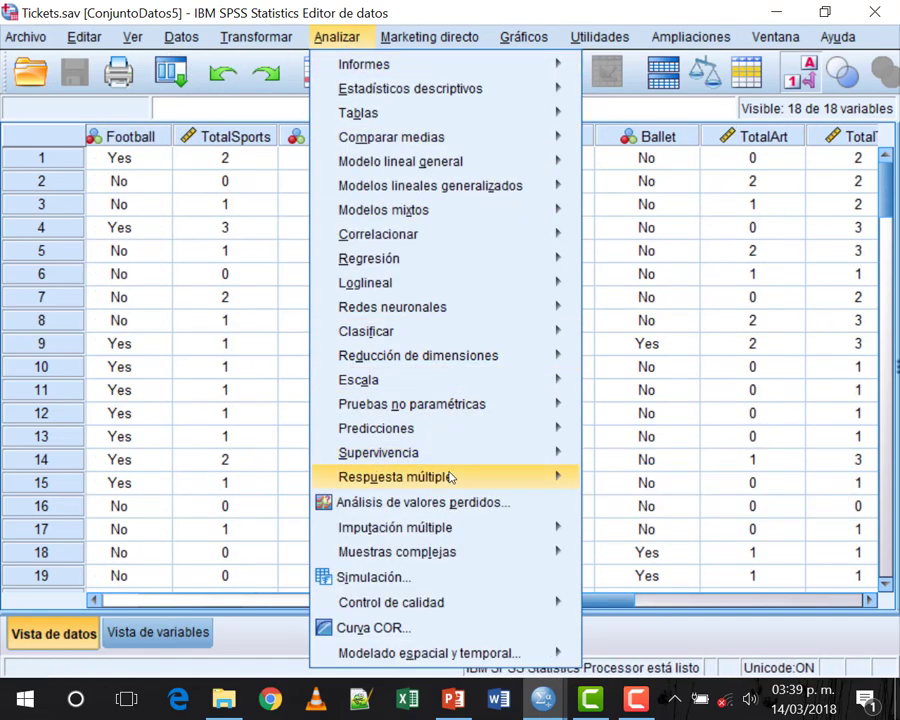
mouse_move(530, 476)
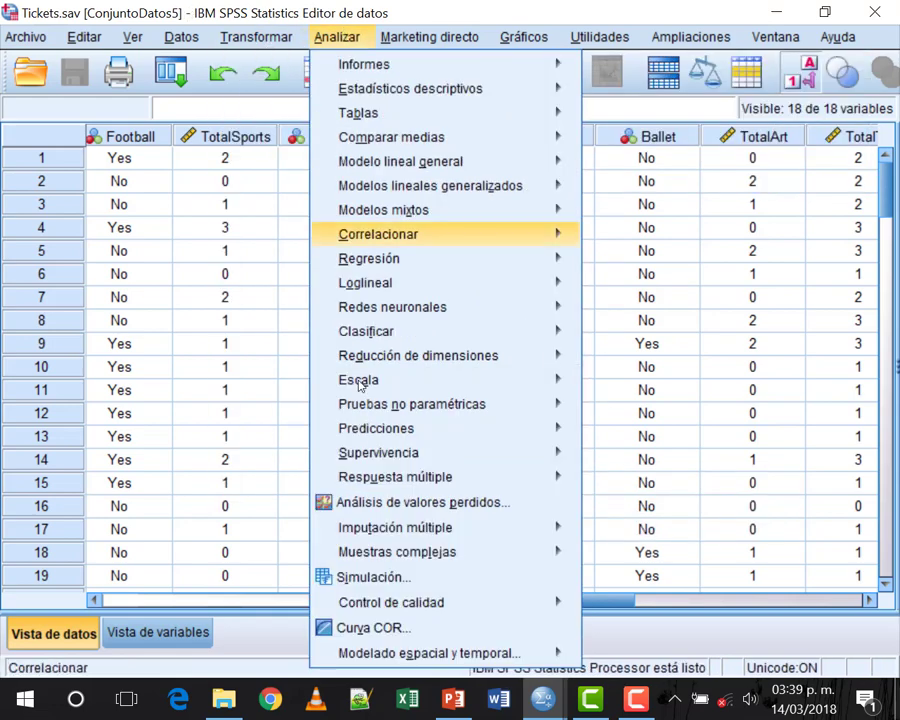
mouse_move(416, 485)
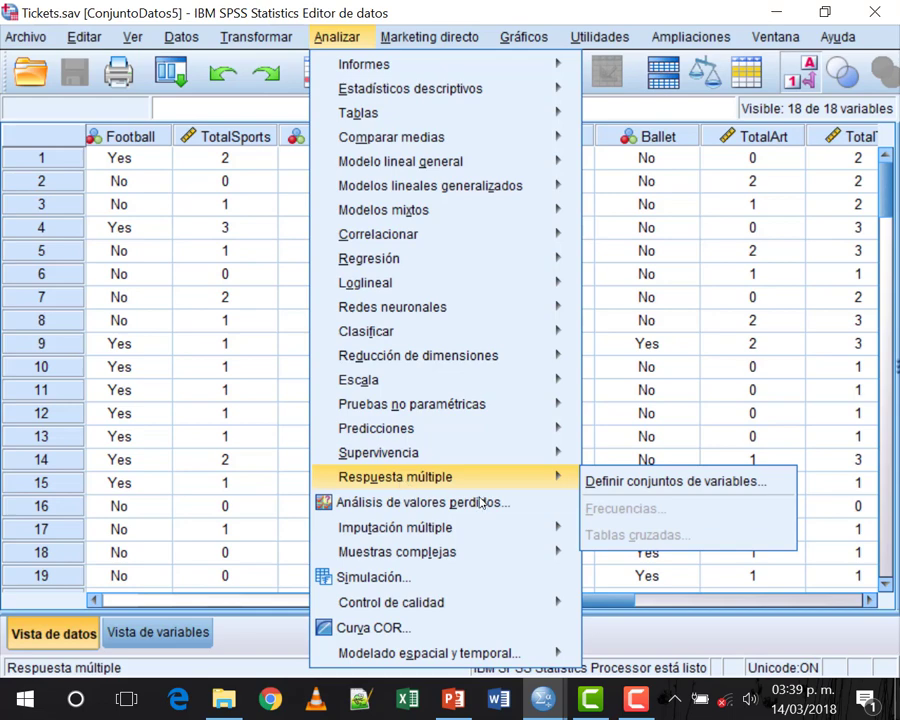
click(636, 482)
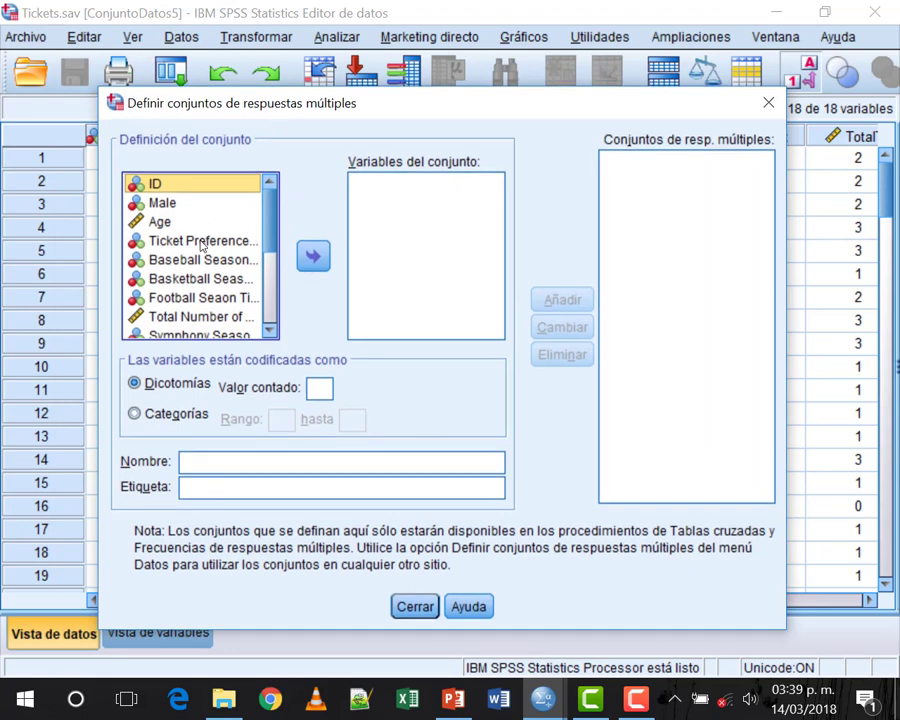
Add the Baseball, Basketball and Football season ticket variables to the new multiple response set
key(Down)
key(Down)
key(Down)
key(shift+Down)
key(shift+Down)
key(shift+Down)
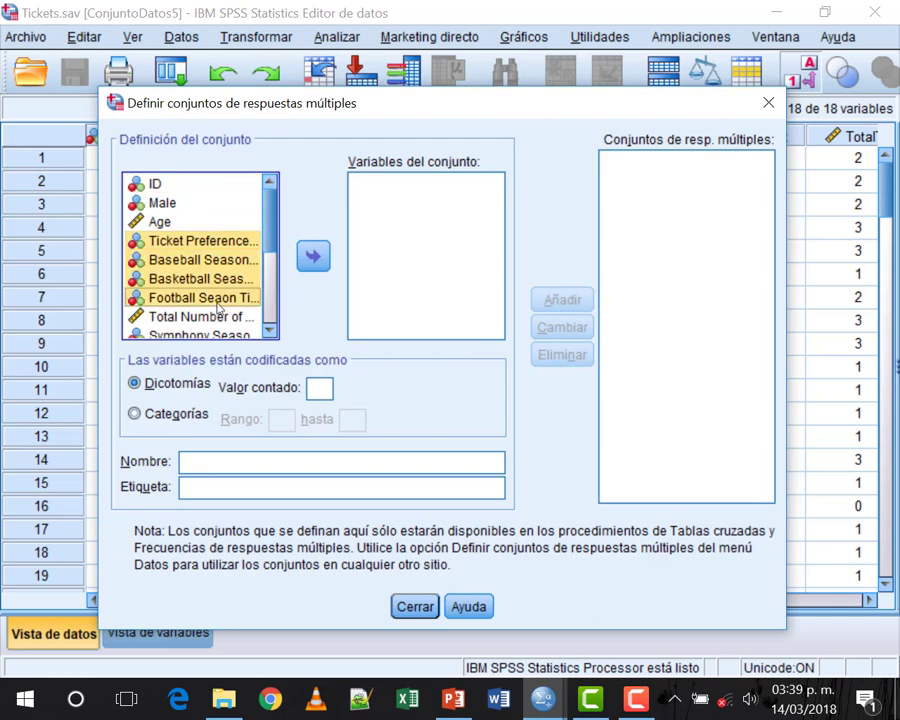
click(203, 258)
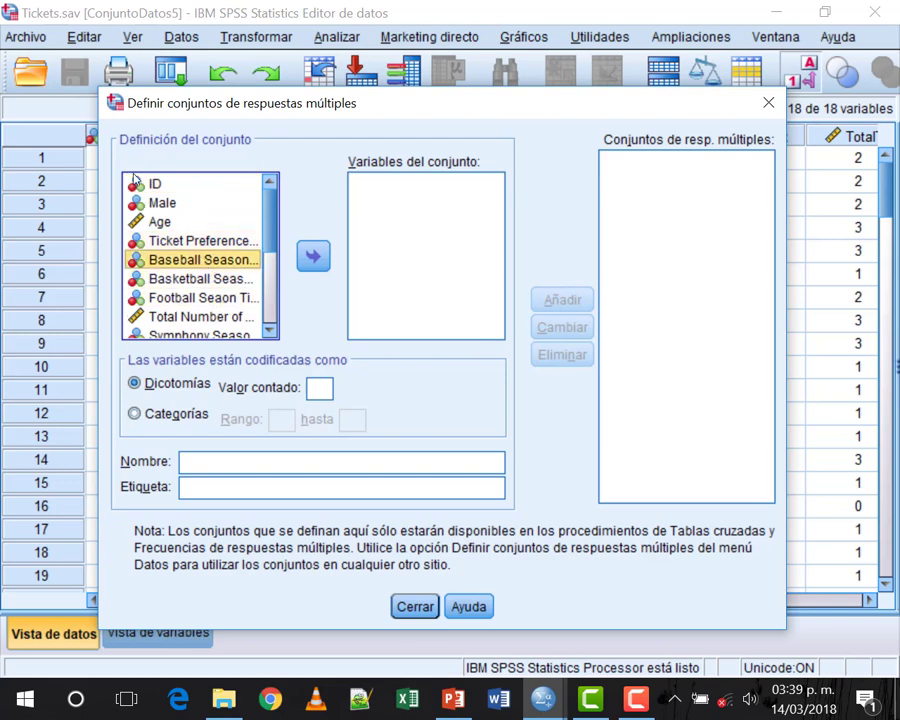
shift+click(209, 297)
drag(231, 297, 400, 200)
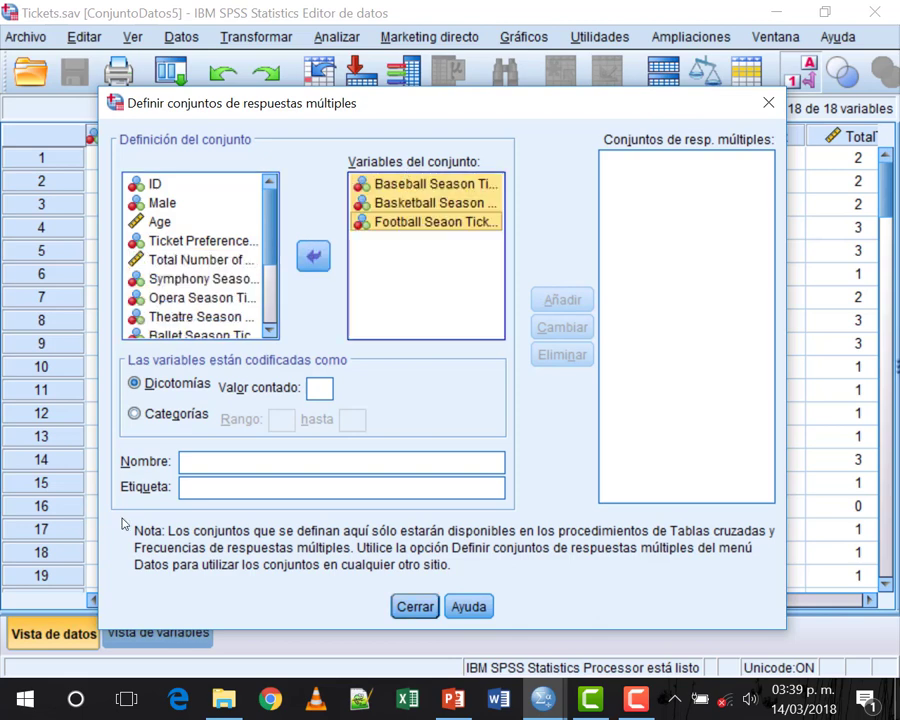
Name the set BoletosDeportes with dichotomies counted at value 1, add it to the multiple response sets, and close the dialog
click(348, 462)
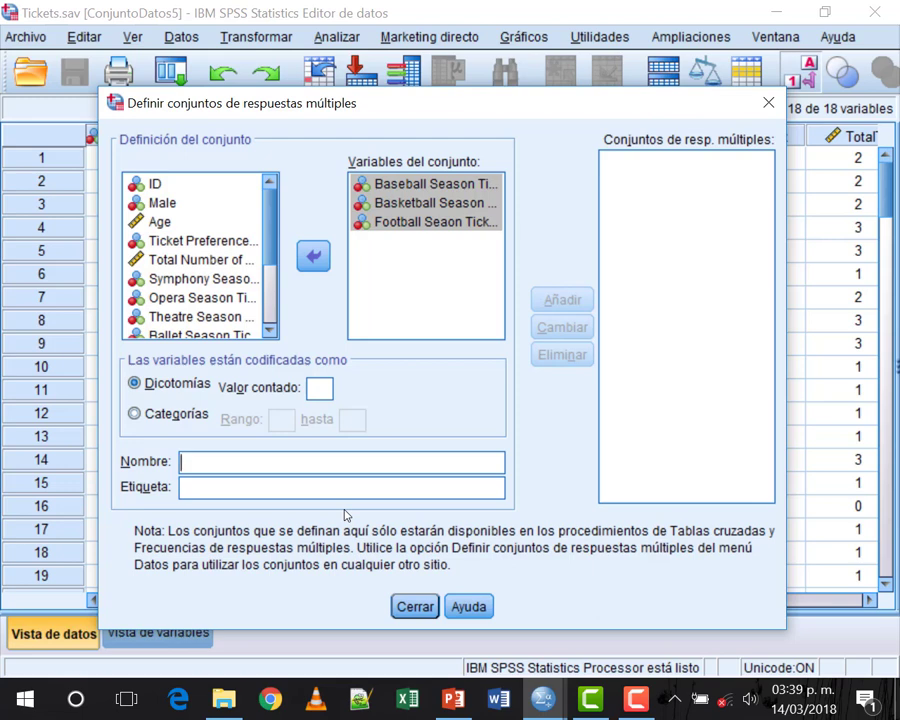
text(BoletosDeportes)
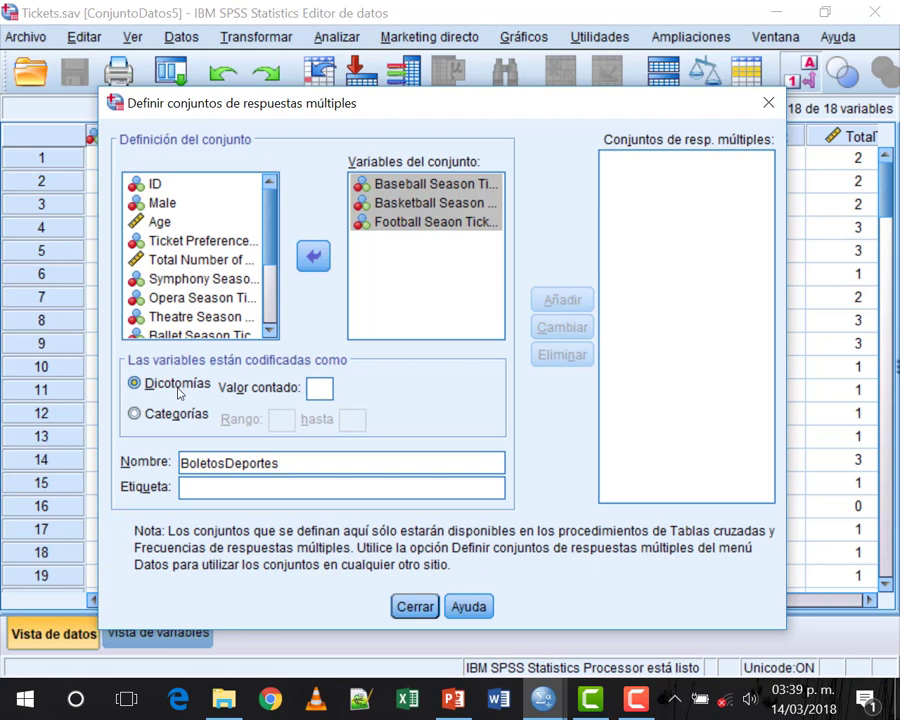
click(319, 389)
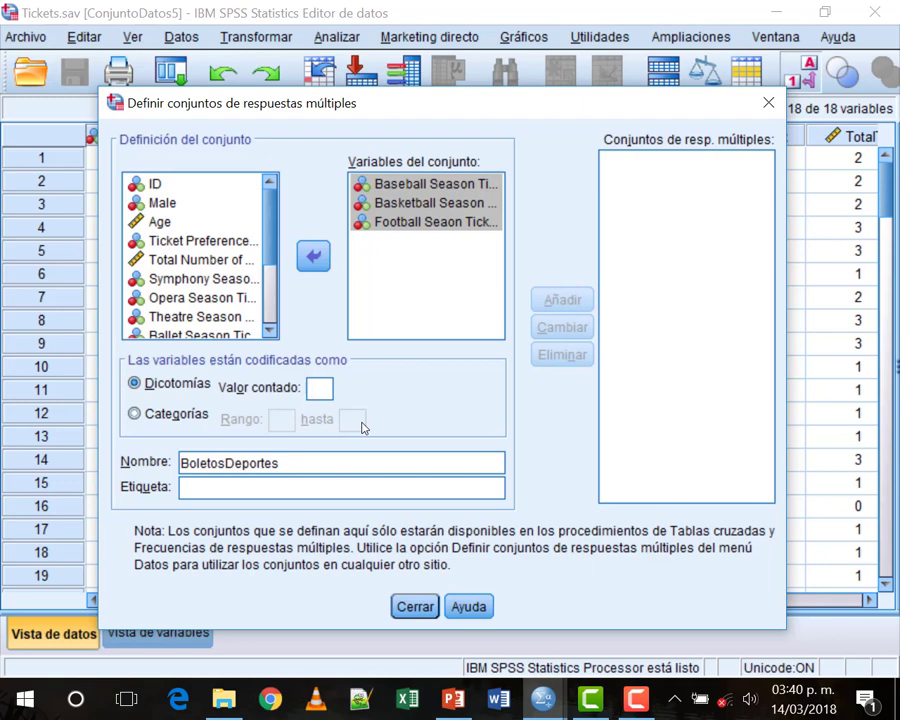
text(1)
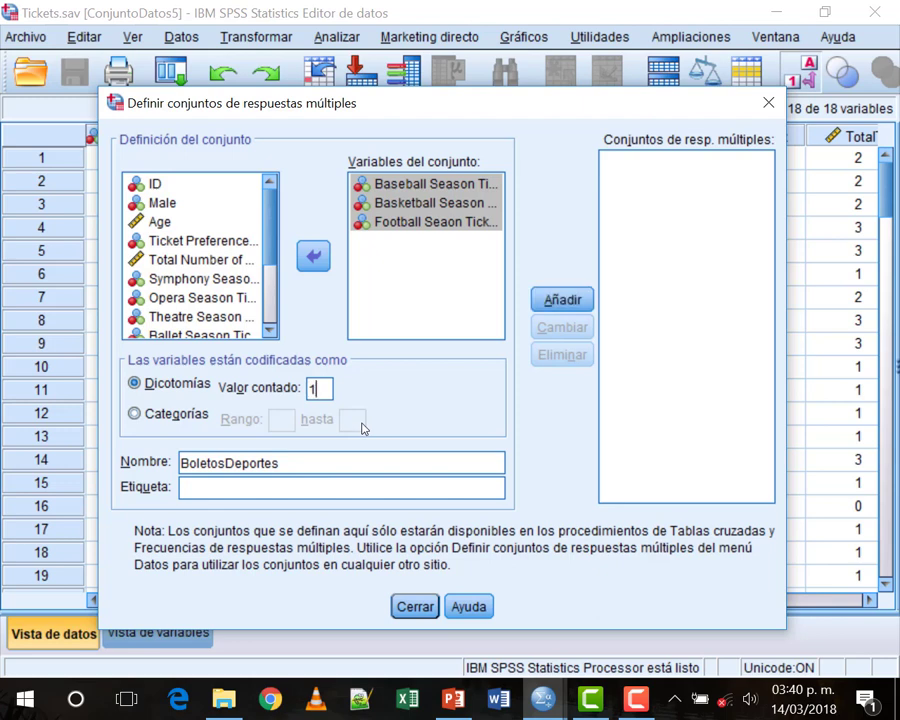
click(568, 302)
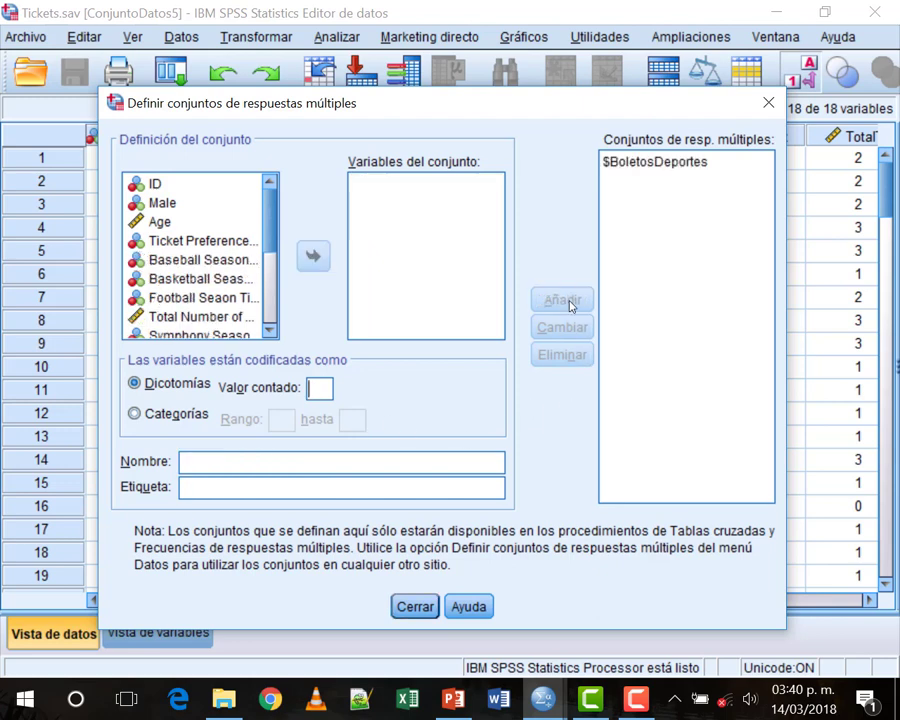
click(609, 166)
click(609, 166)
key(Escape)
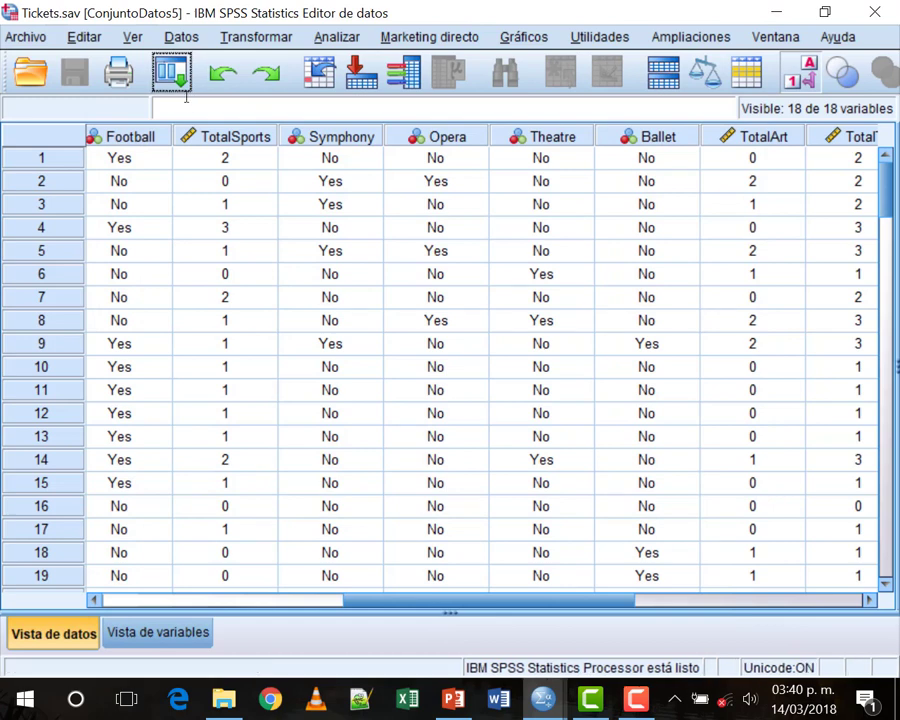
Start another multiple response set containing the Symphony, Opera, Theatre and Ballet season ticket variables
click(333, 37)
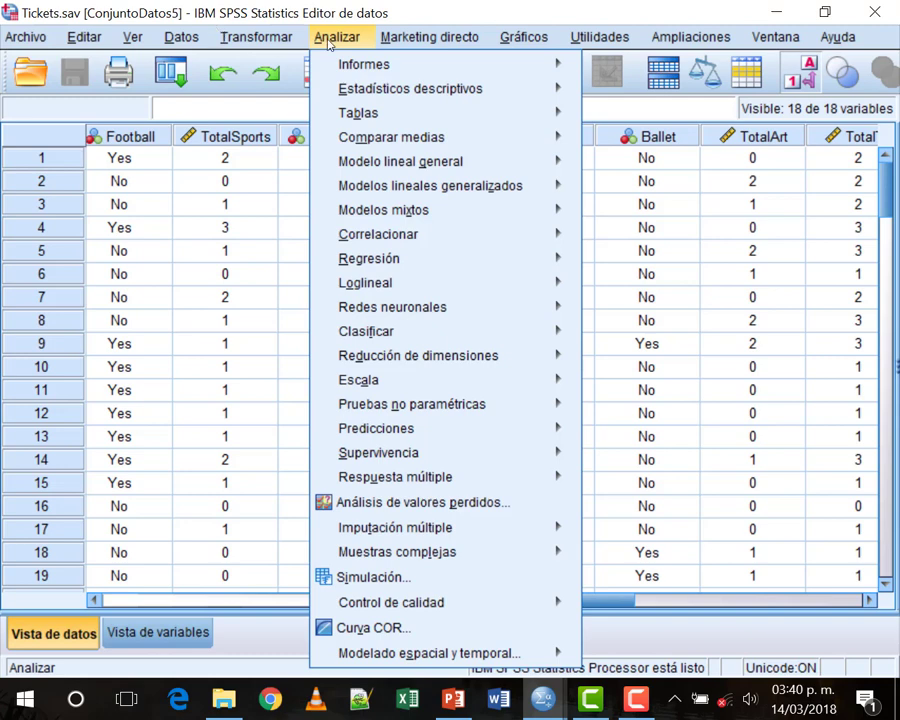
mouse_move(436, 481)
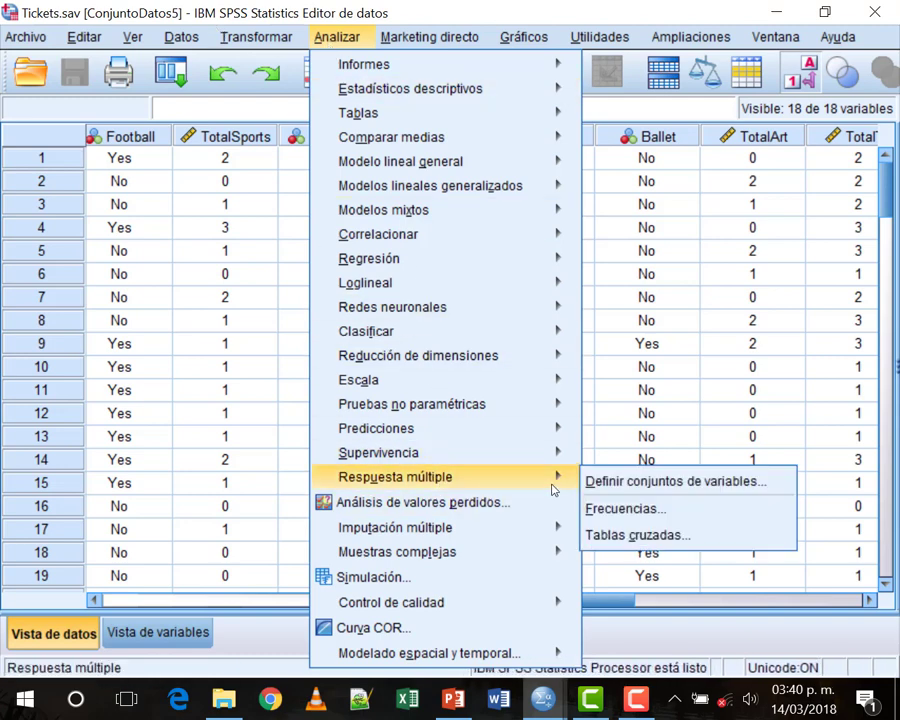
click(606, 483)
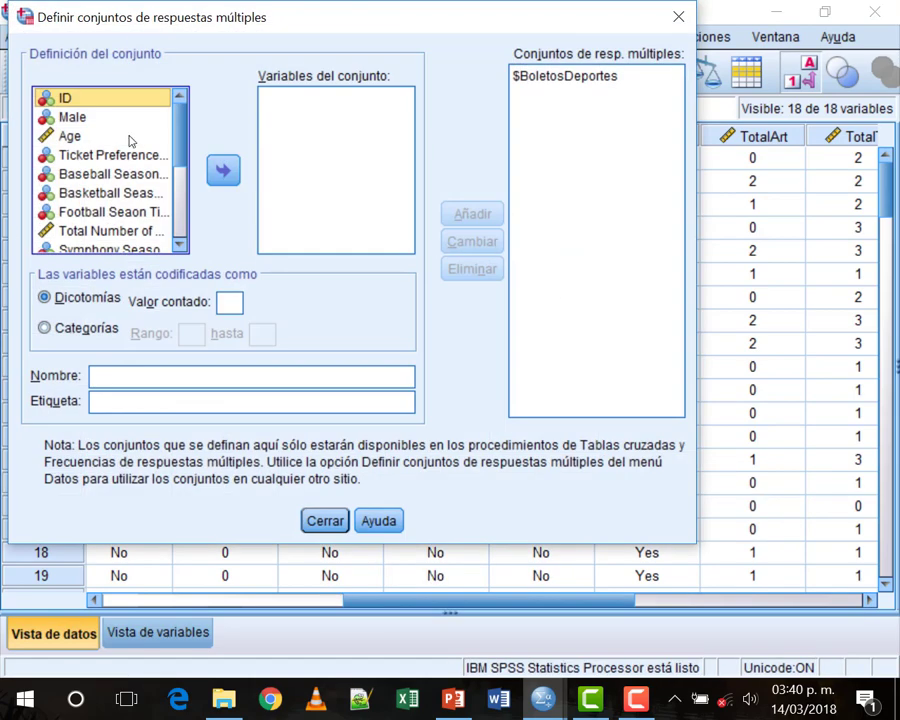
scroll(127, 125, down, 3)
click(110, 99)
scroll(105, 160, up, 1)
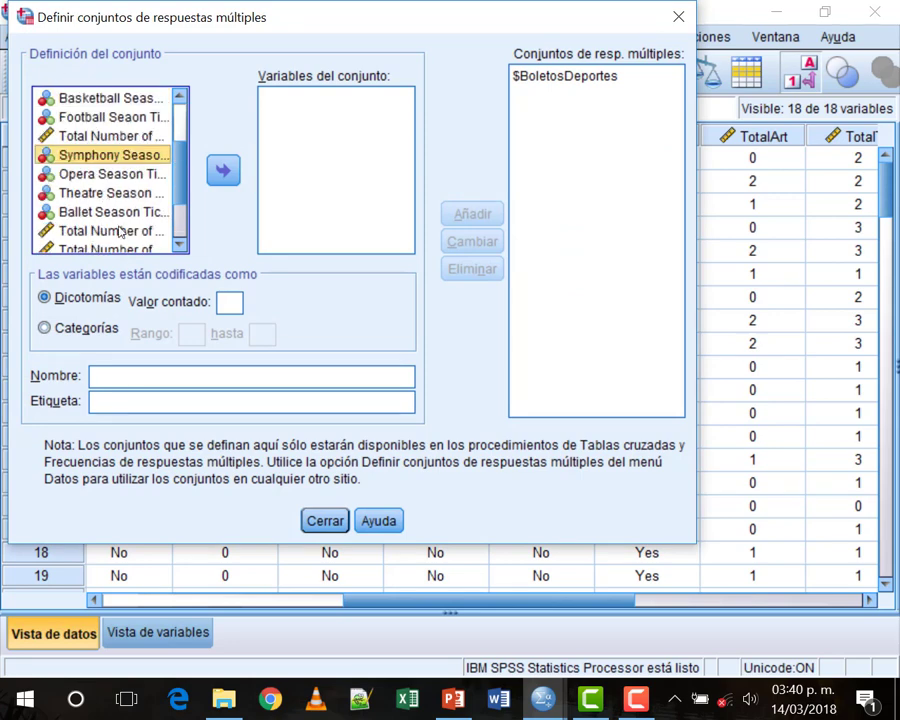
shift+click(100, 212)
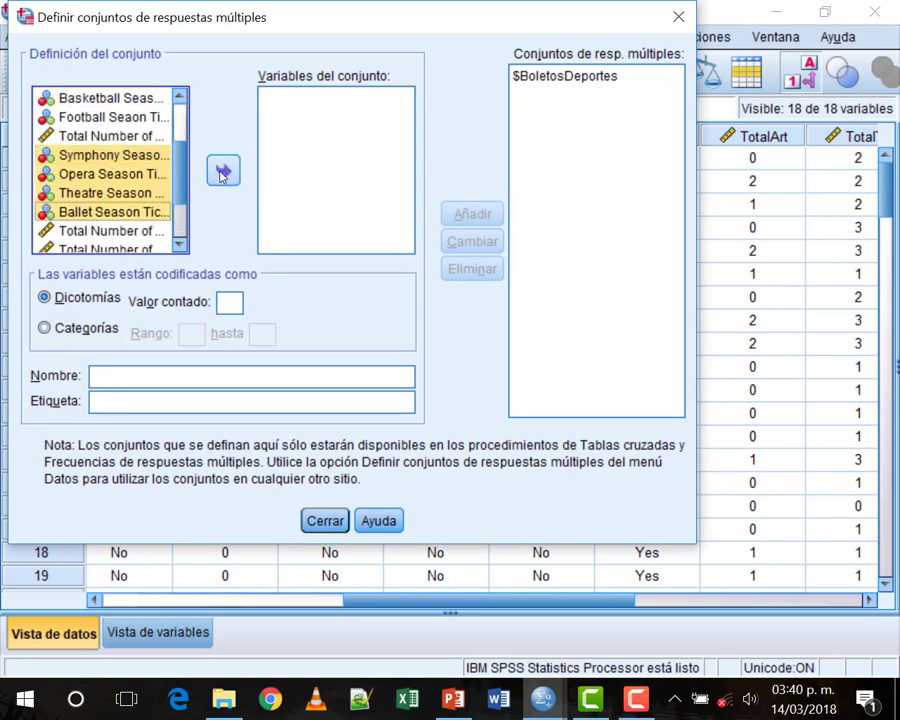
click(112, 155)
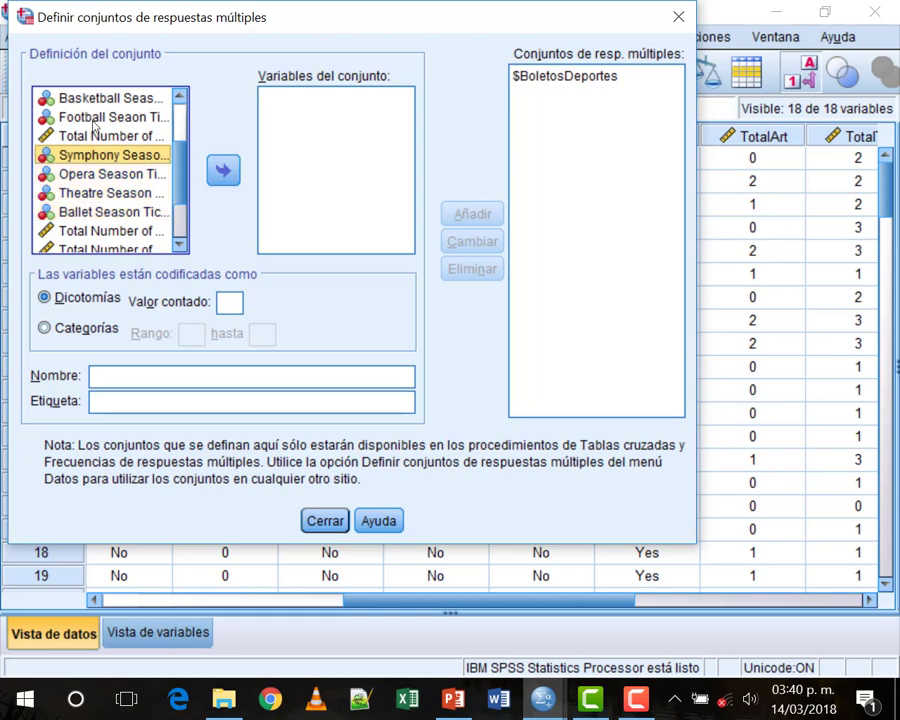
click(120, 173)
double_click(127, 158)
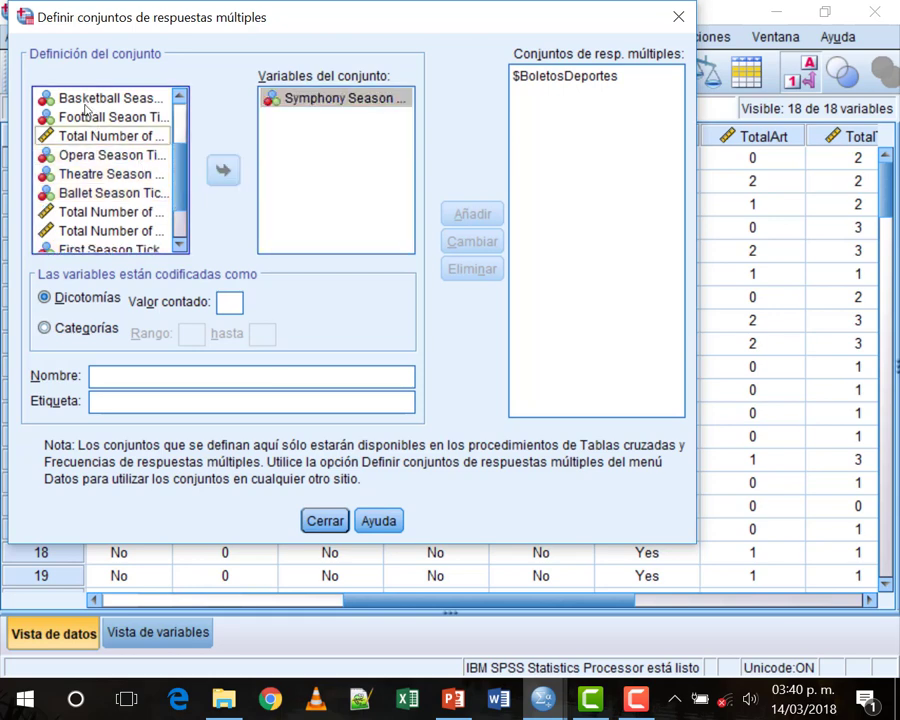
double_click(127, 158)
double_click(127, 158)
double_click(120, 155)
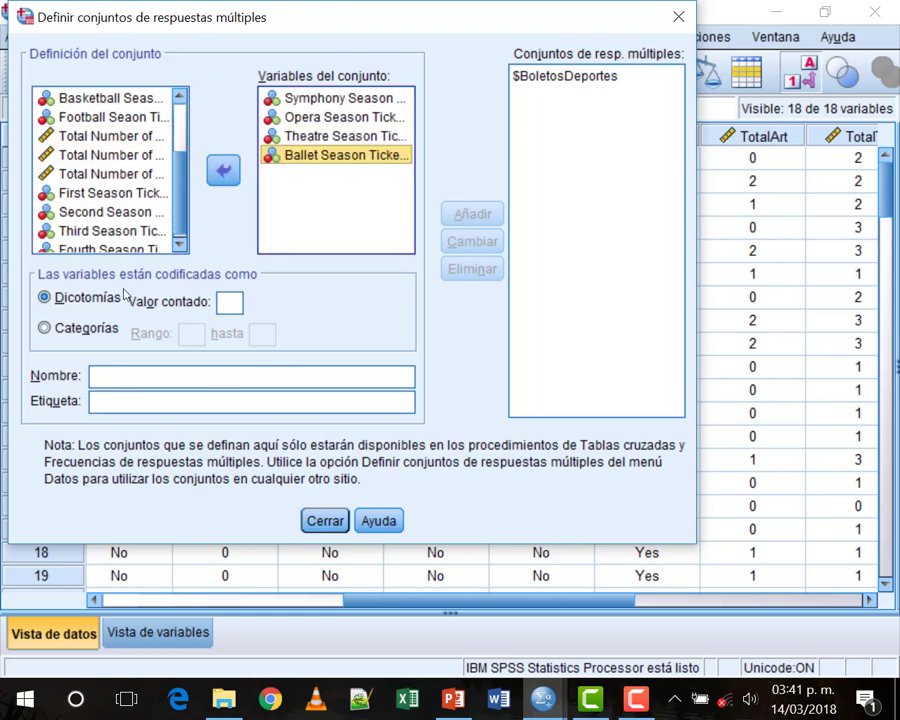
Set the counted value to 1, name the set BoletosArte, and add it to the multiple response sets
click(234, 300)
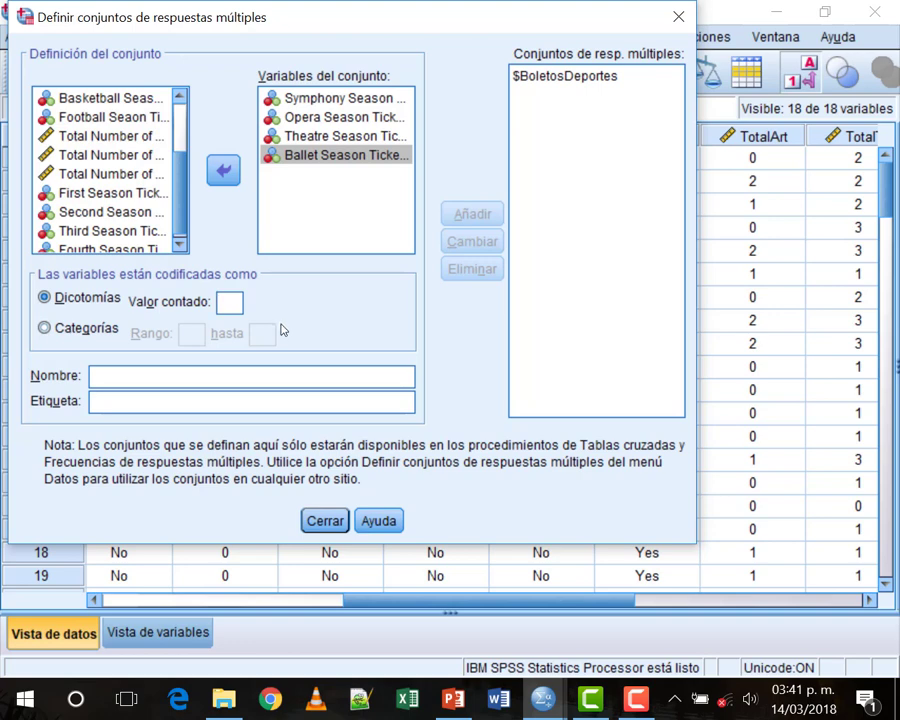
text(1Bo)
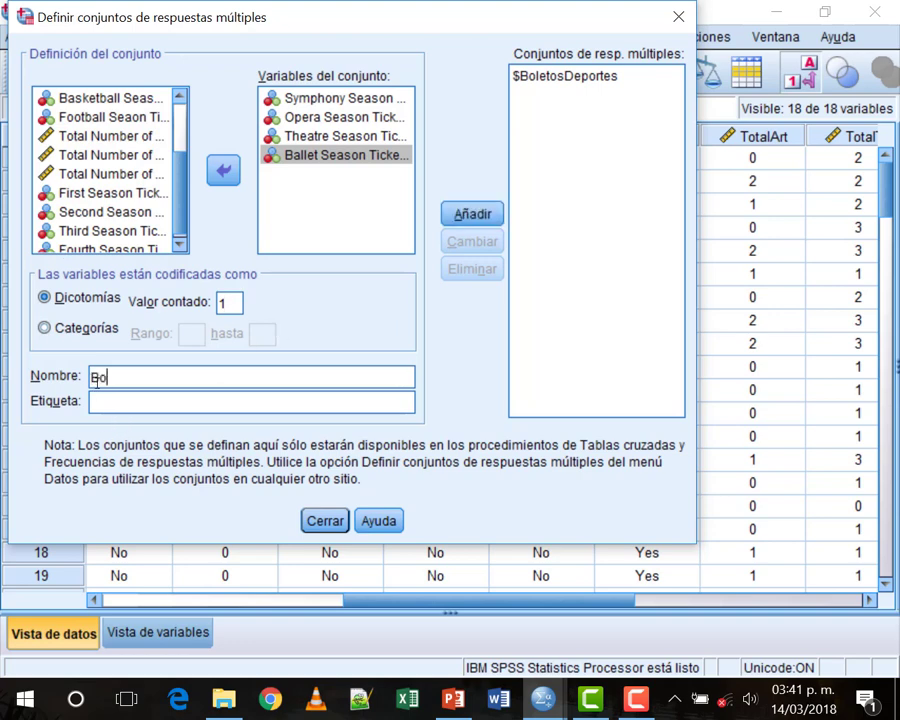
text(letosArte)
key(Return)
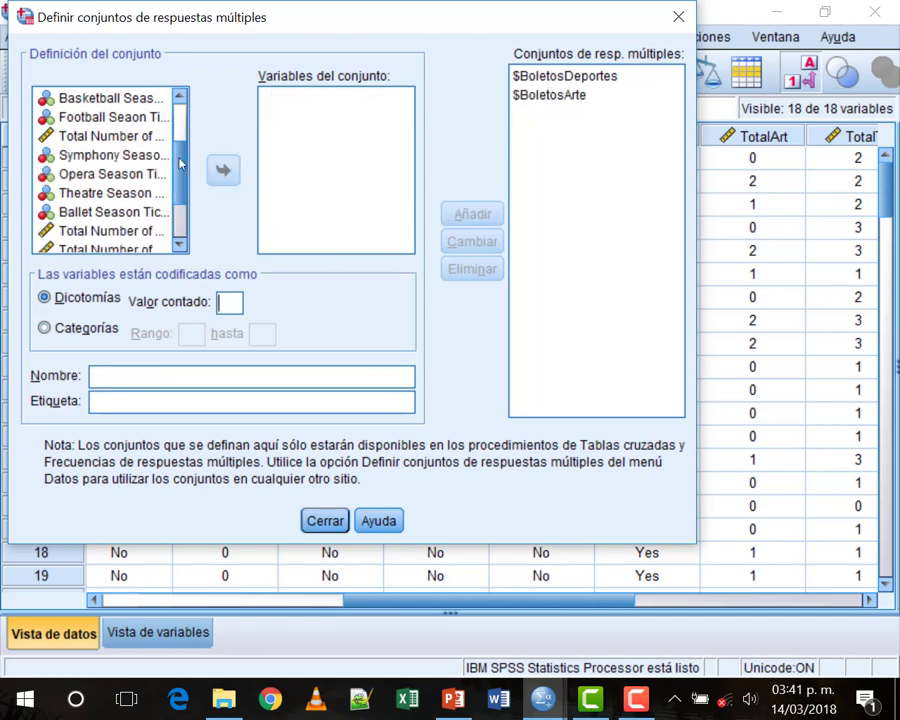
Put the Baseball, Basketball, Football, Symphony, Opera, Theatre and Ballet season ticket variables into a third set
scroll(127, 108, up, 2)
click(110, 149)
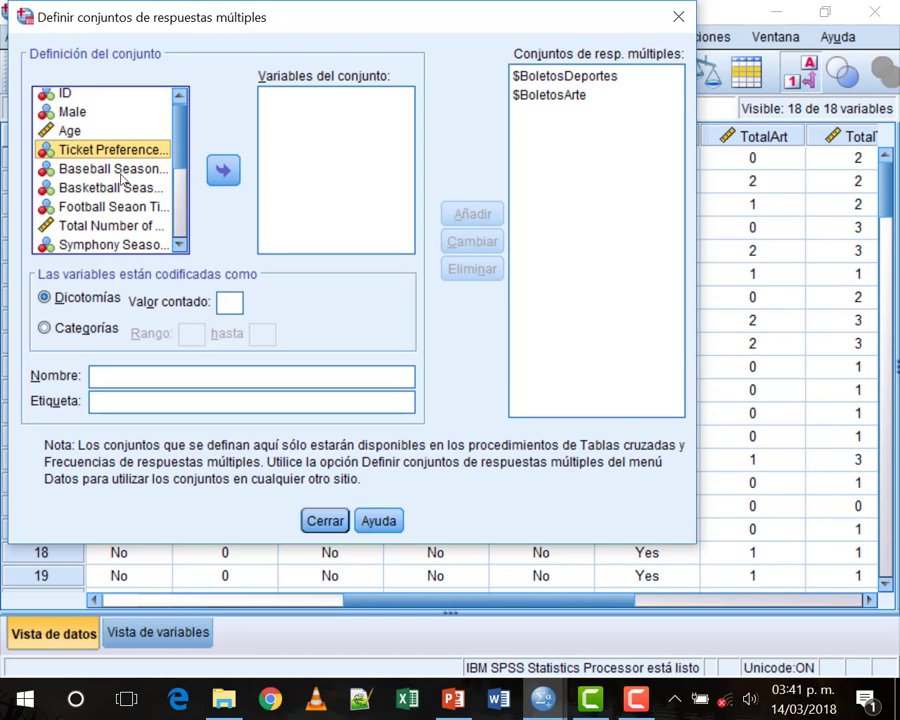
shift+click(115, 206)
click(100, 168)
shift+click(100, 206)
click(223, 170)
click(95, 187)
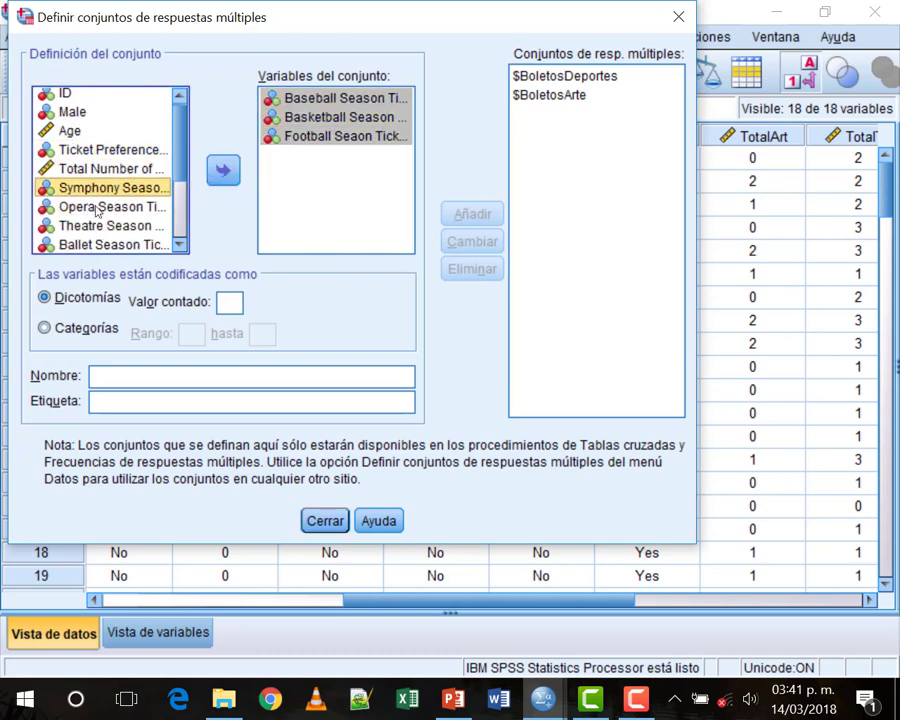
scroll(100, 200, down, 1)
shift+click(100, 192)
click(223, 170)
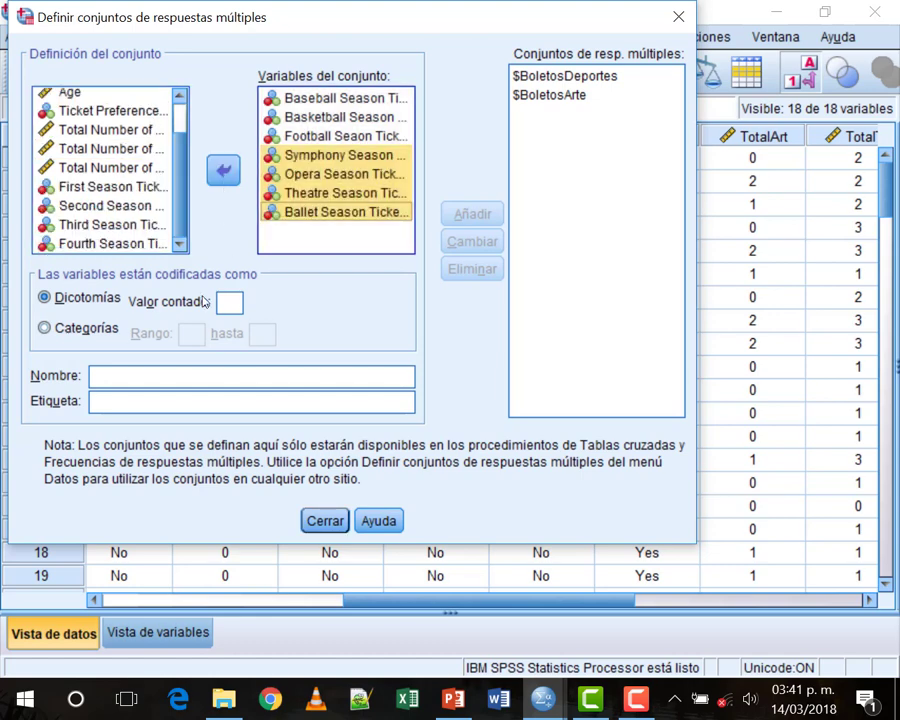
Set the counted value to 1, name the set BoletosGeneral, add it to the multiple response sets, and close the dialog
click(235, 301)
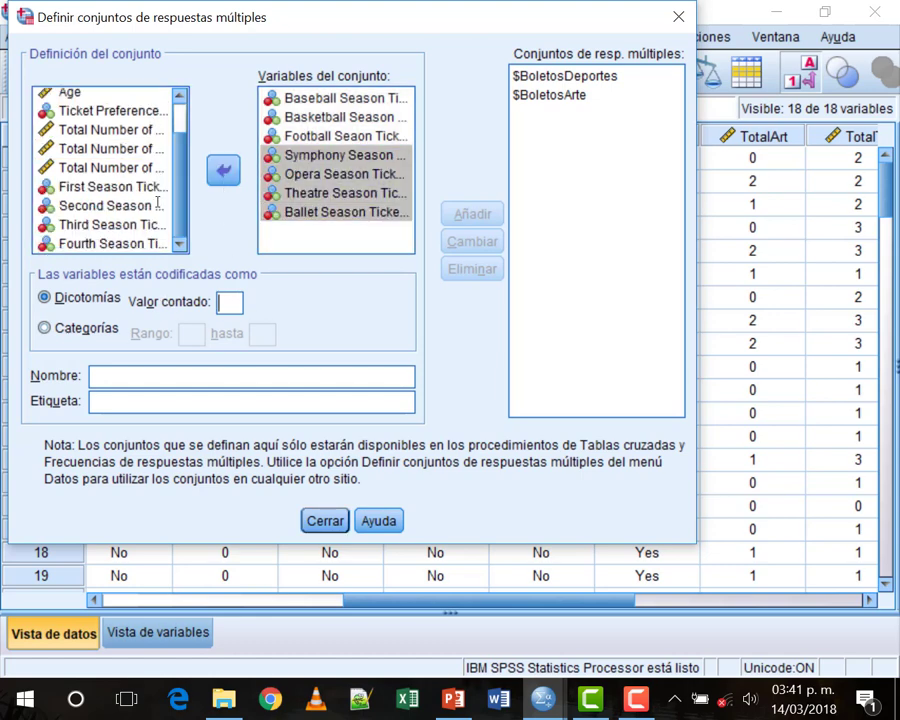
text(1)
text(Boletos)
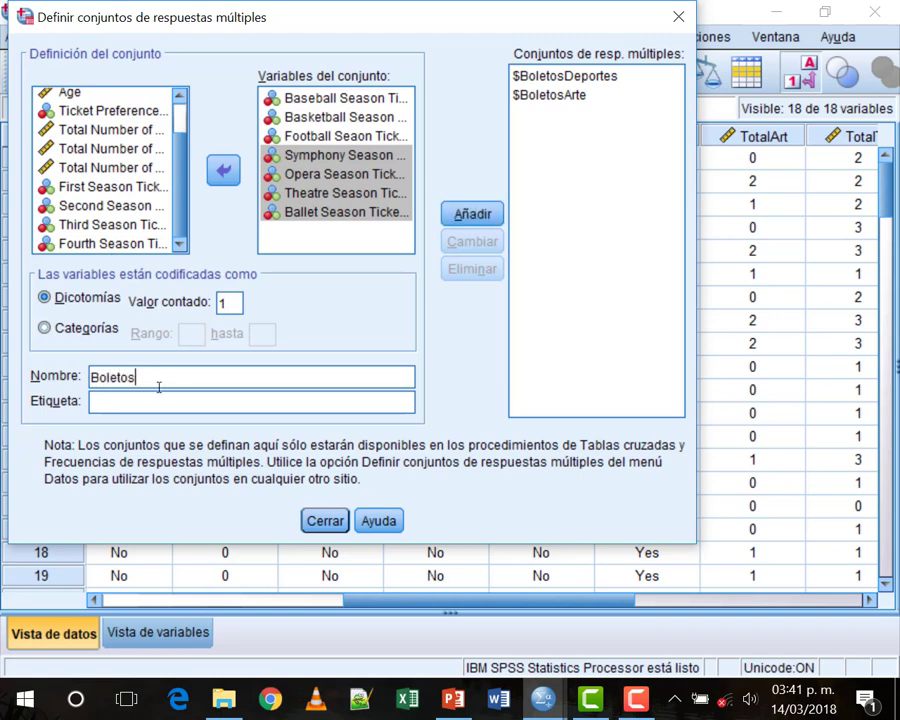
text(General)
click(466, 213)
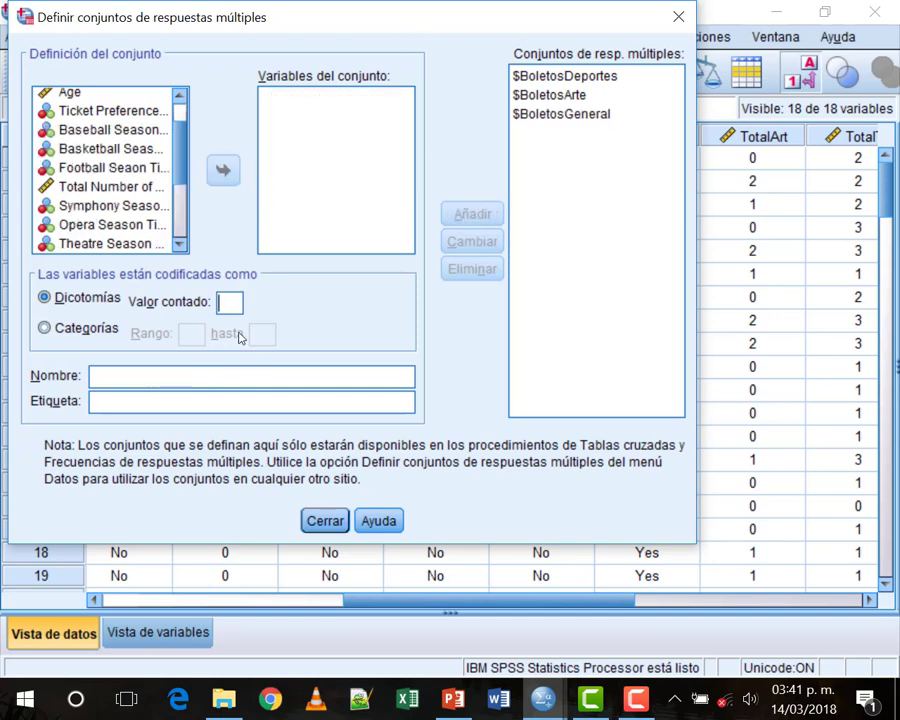
click(548, 116)
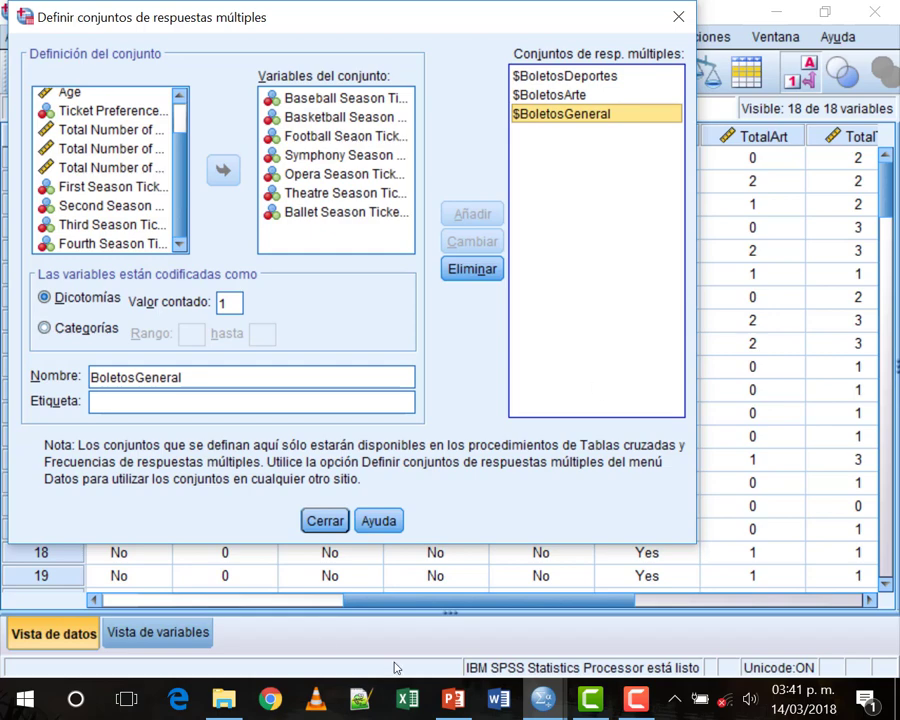
click(324, 521)
Reopen the multiple response set definitions and examine the variables included in BoletosGeneral
key(alt+a)
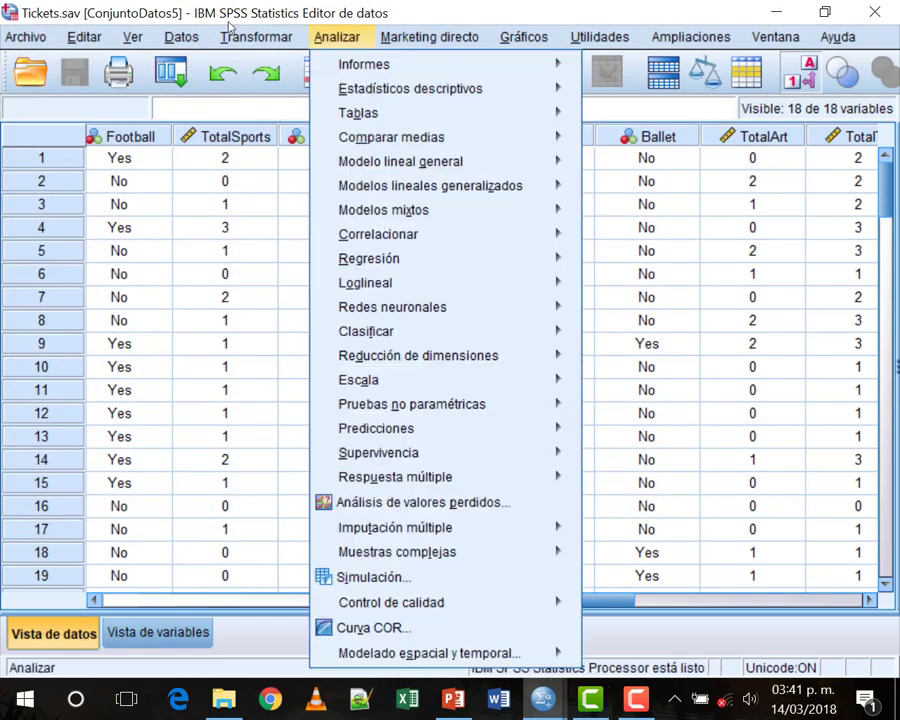
mouse_move(456, 478)
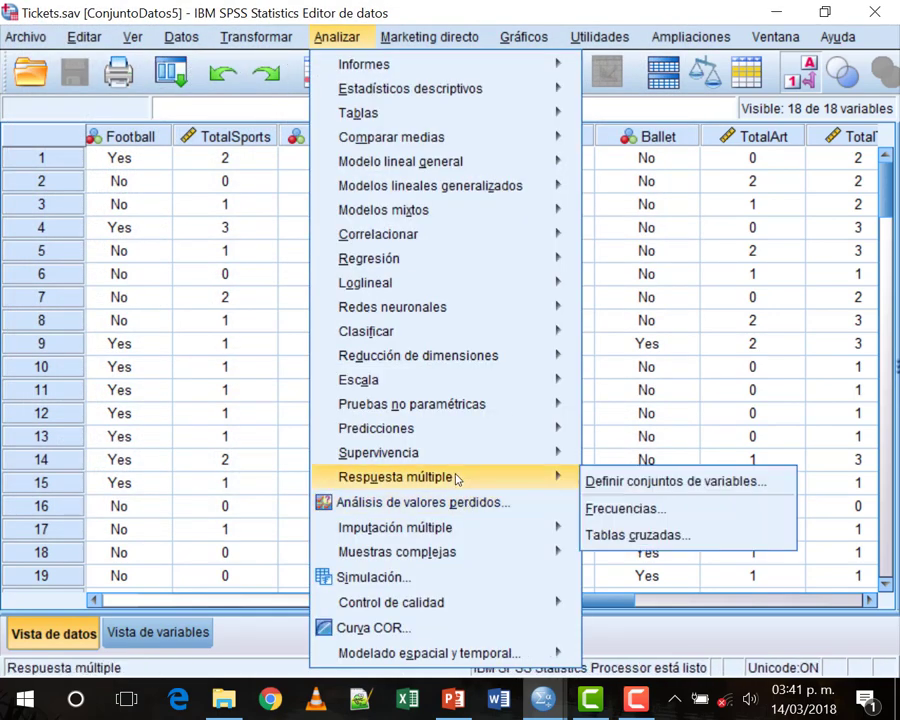
click(615, 482)
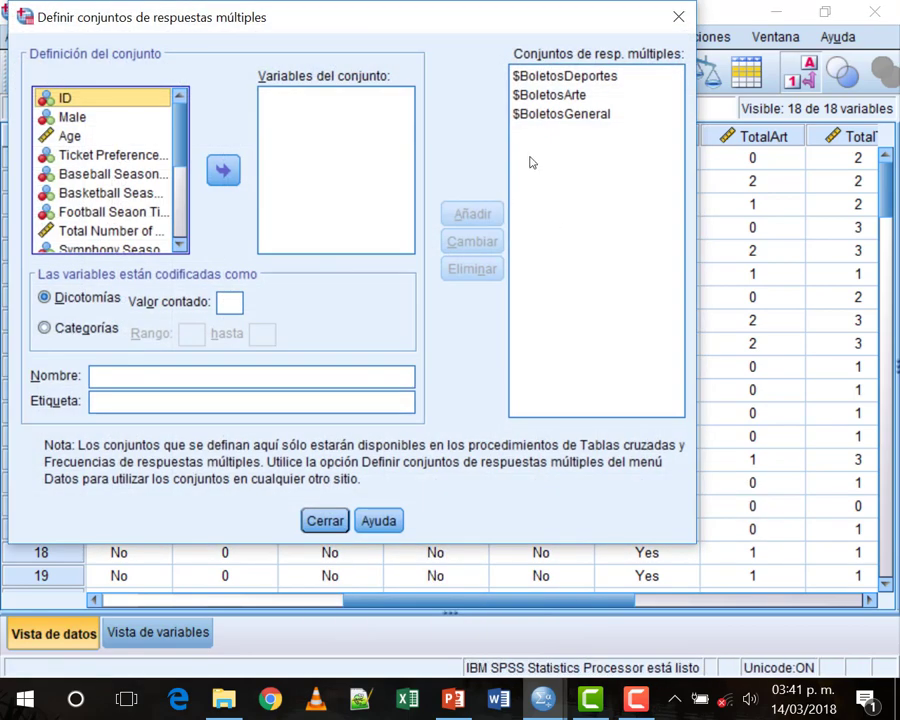
key(End)
click(296, 92)
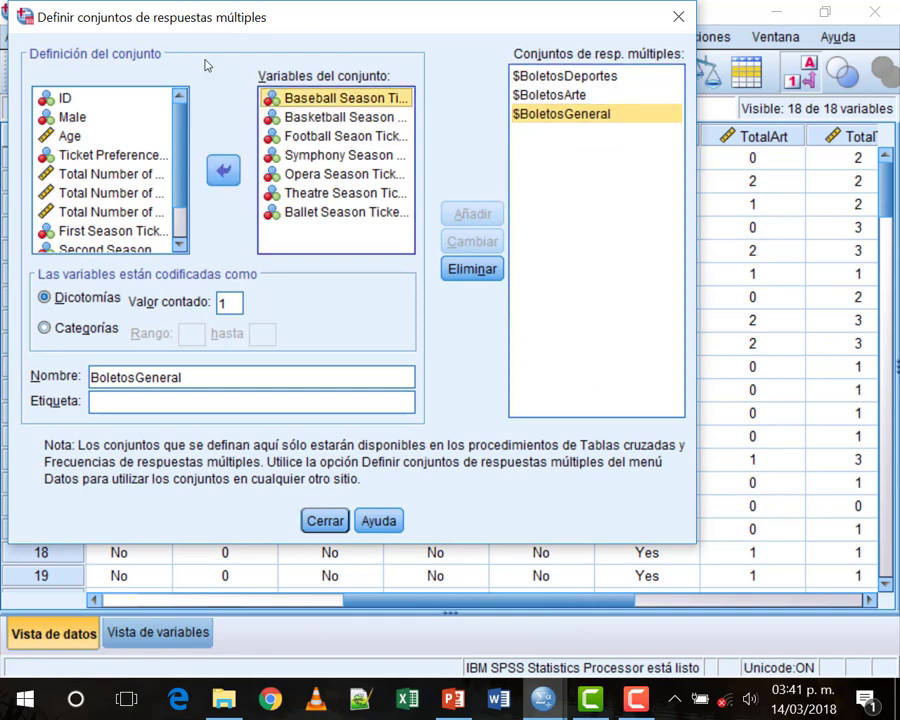
Remove the Baseball season ticket variable from BoletosGeneral, add it back at the end of the set, and close the set definitions
click(225, 171)
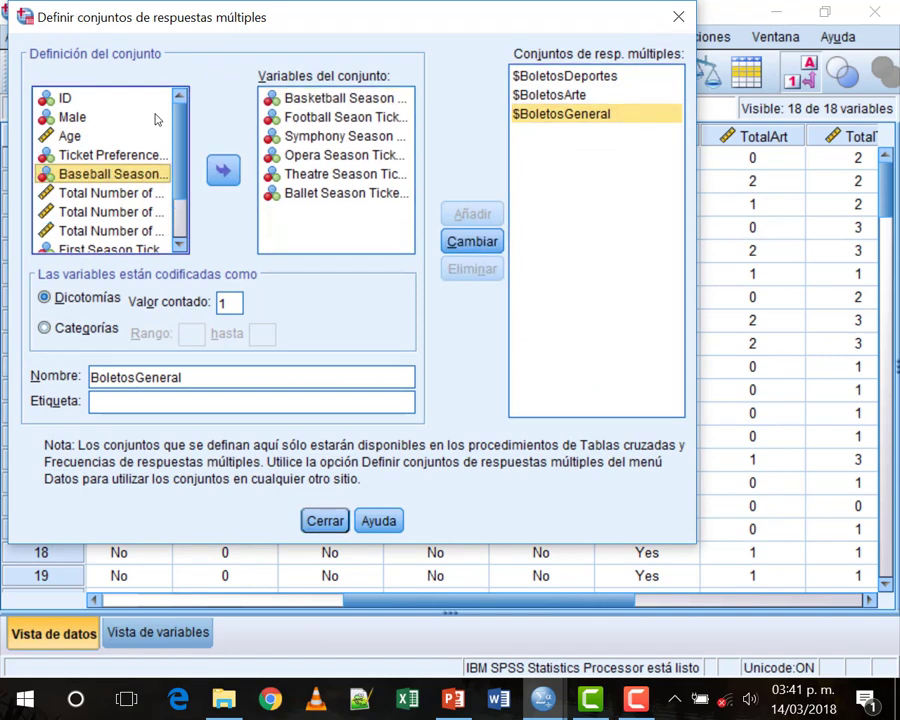
click(463, 245)
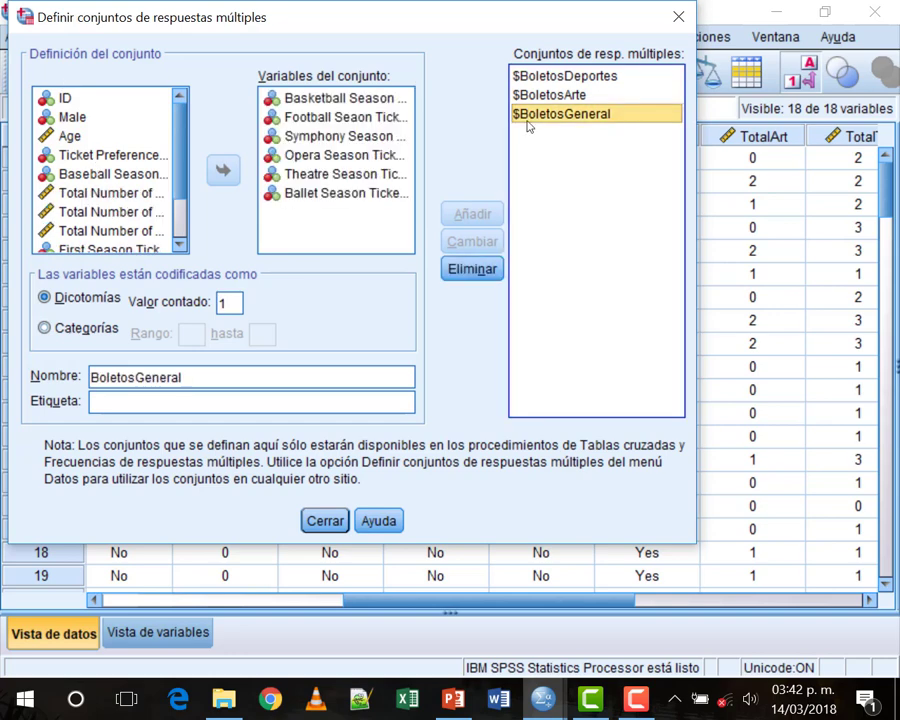
double_click(110, 174)
key(alt+c)
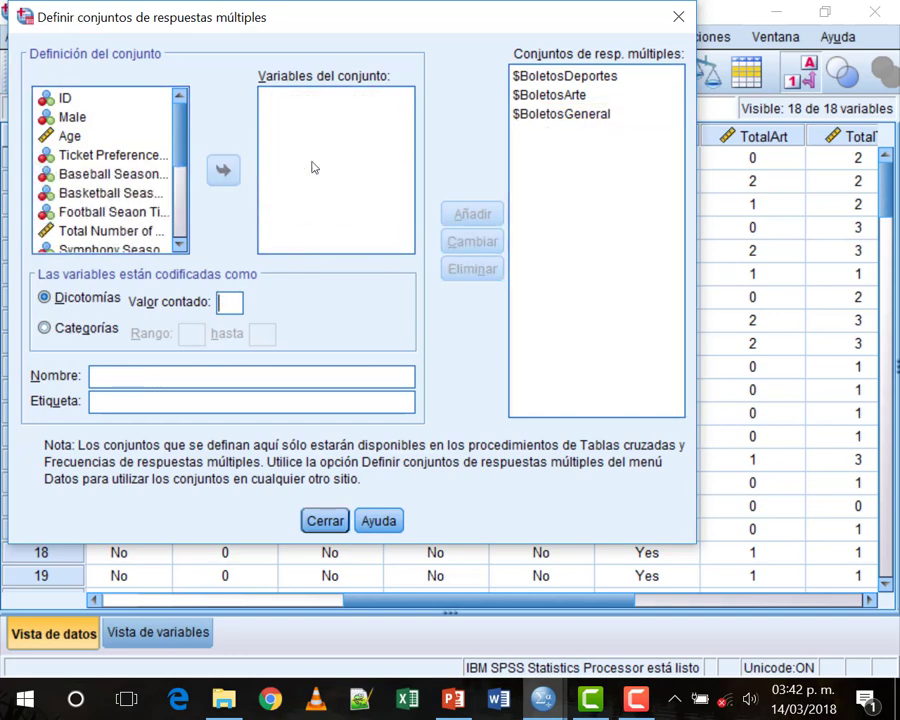
click(537, 115)
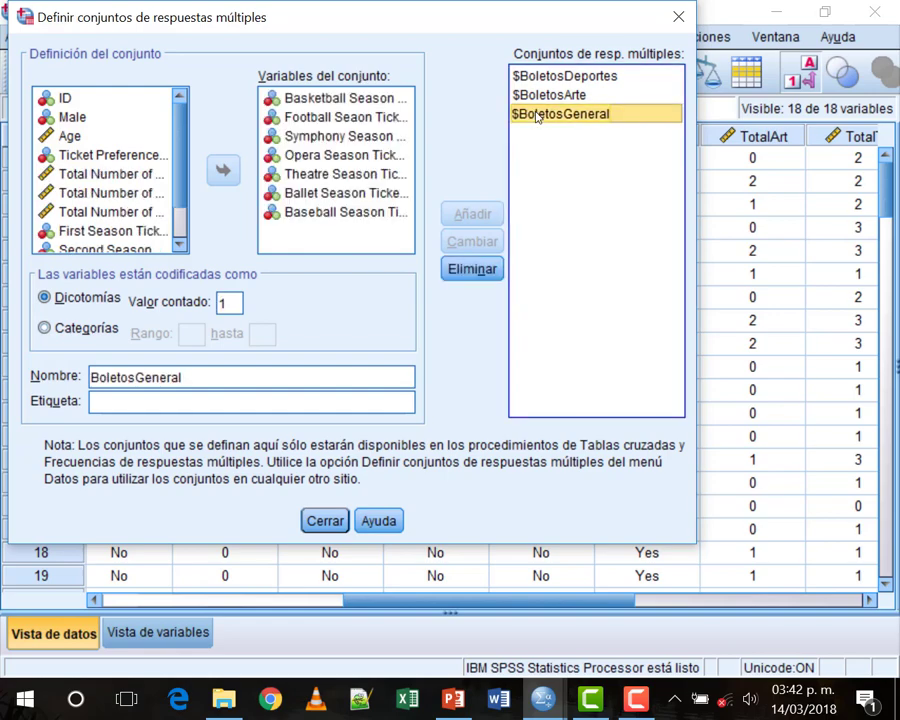
click(325, 521)
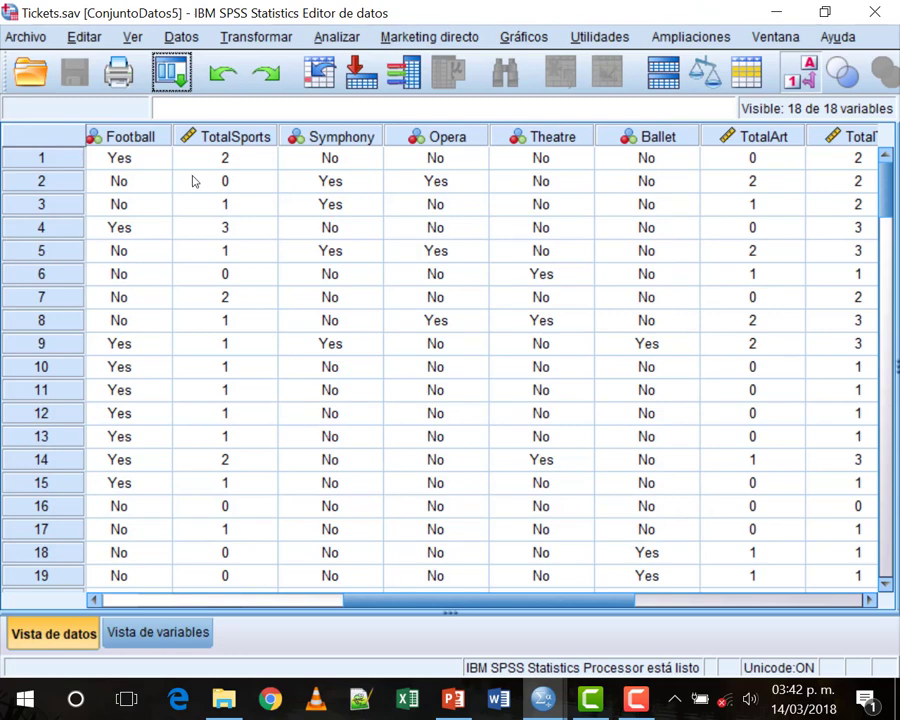
Run multiple response frequencies for the BoletosDeportes, BoletosArte and BoletosGeneral sets
click(337, 37)
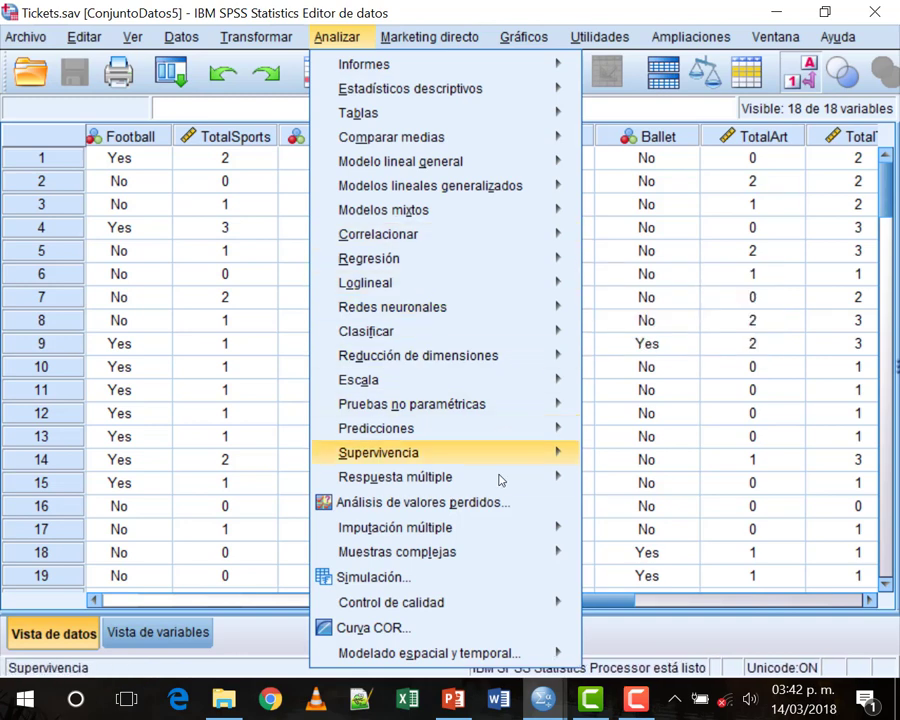
mouse_move(501, 487)
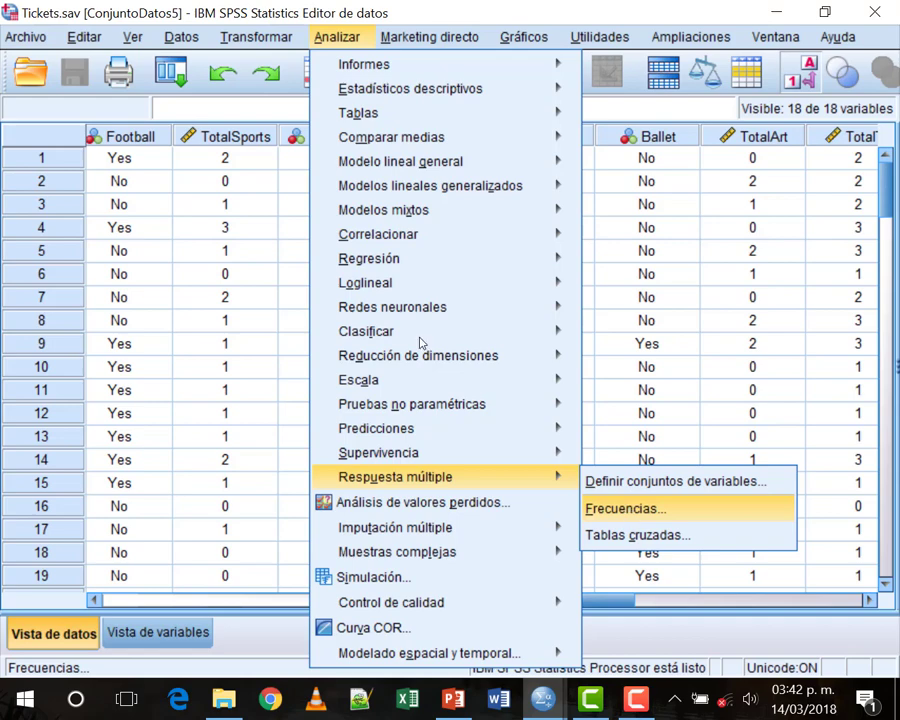
click(628, 510)
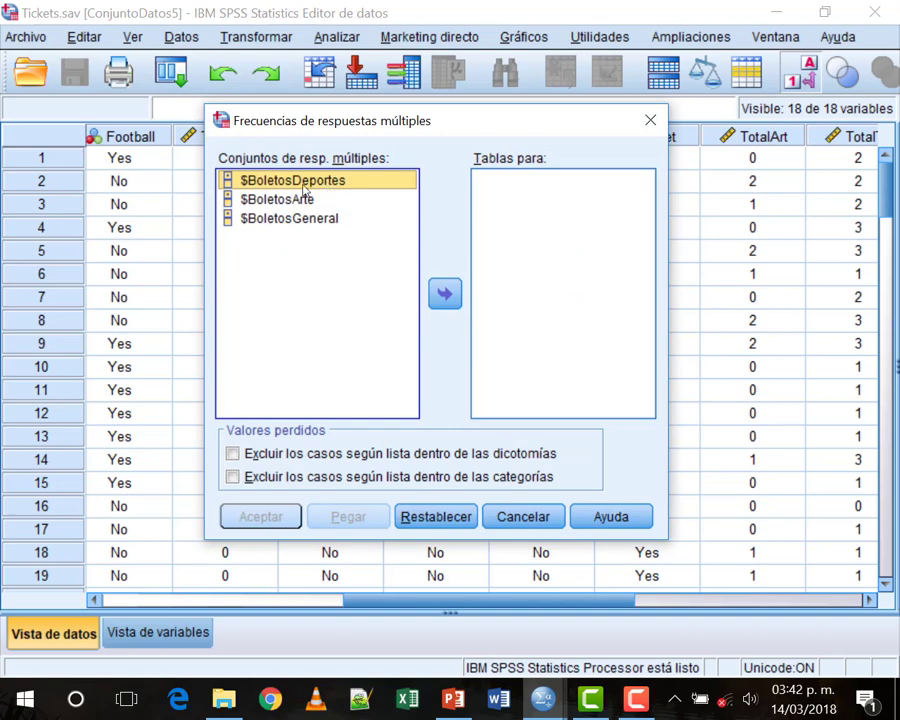
shift+click(296, 218)
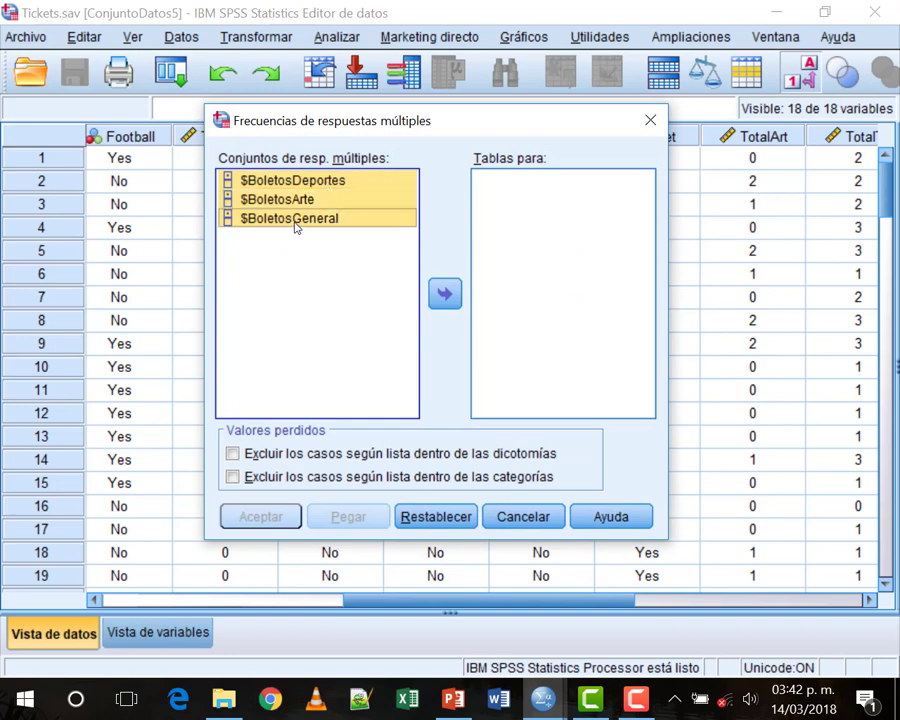
click(445, 294)
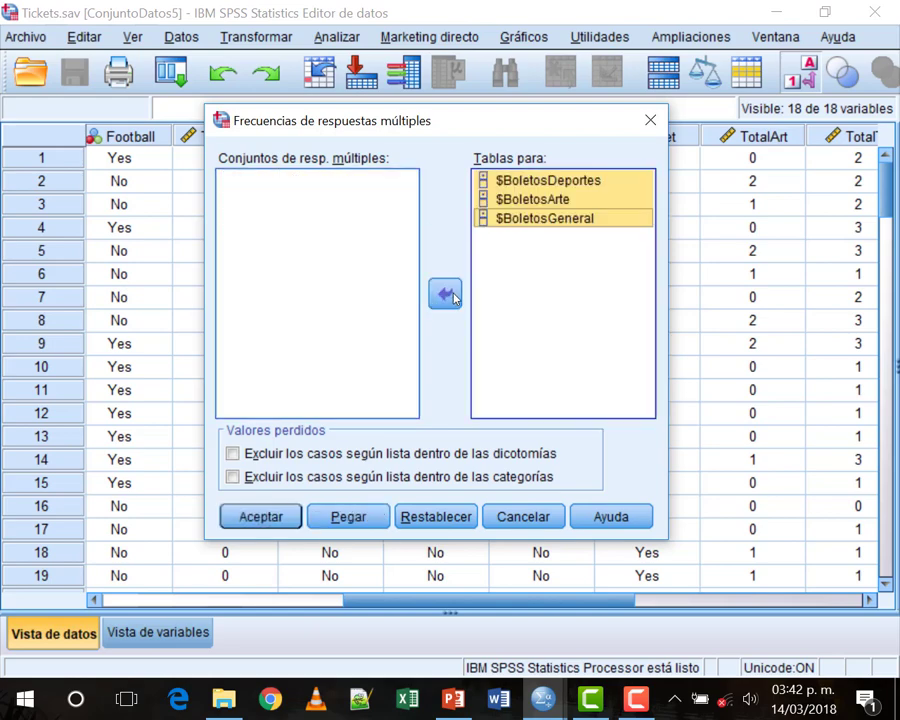
click(252, 530)
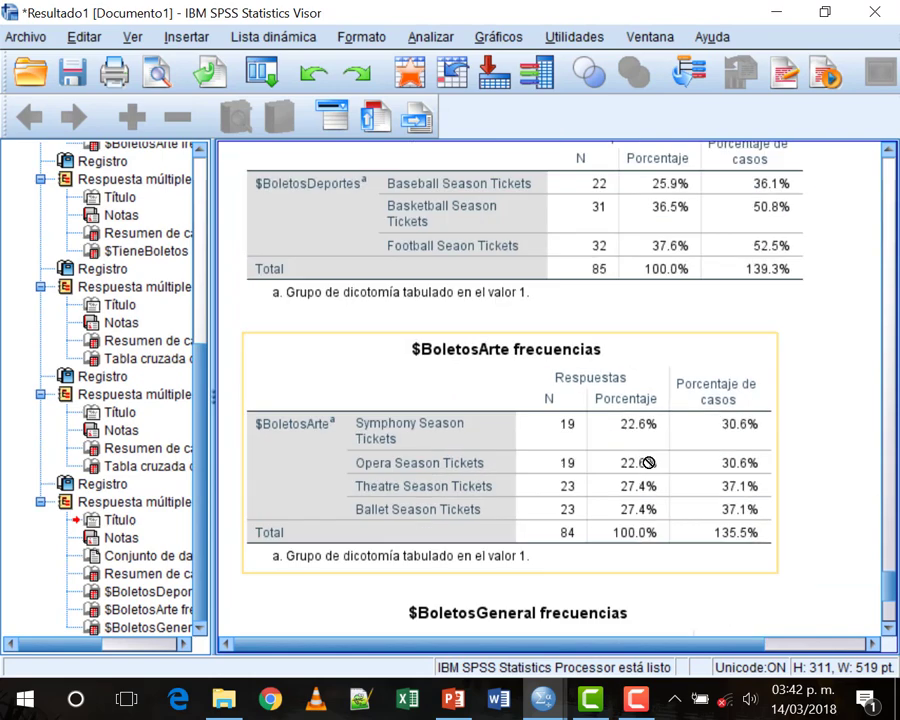
Examine the case summary and the frequency tables of the sports, arts and general ticket sets
scroll(648, 462, up, 10)
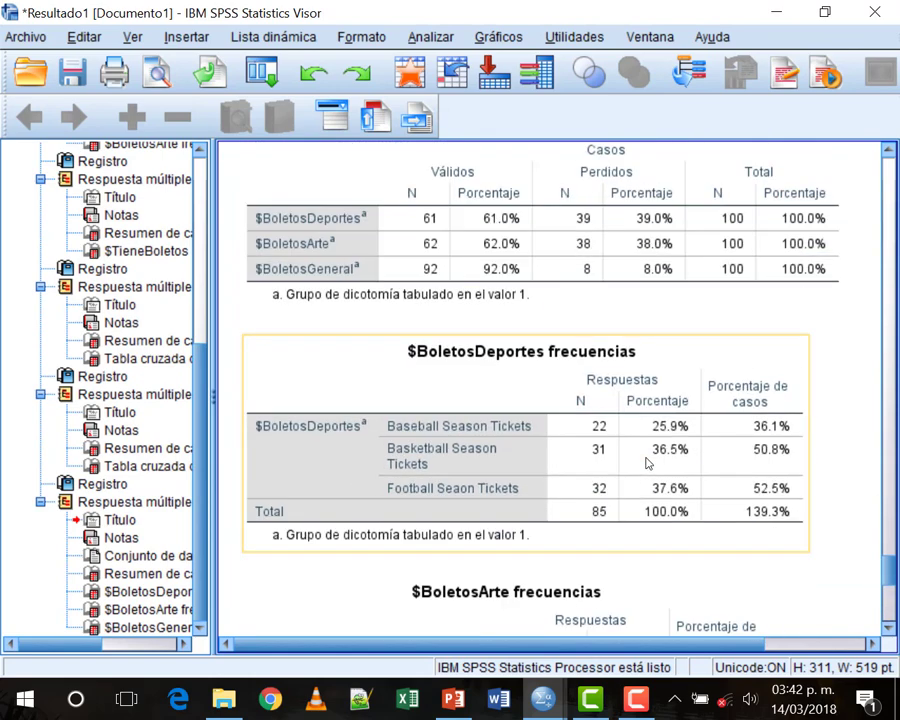
scroll(648, 462, up, 3)
scroll(648, 462, down, 5)
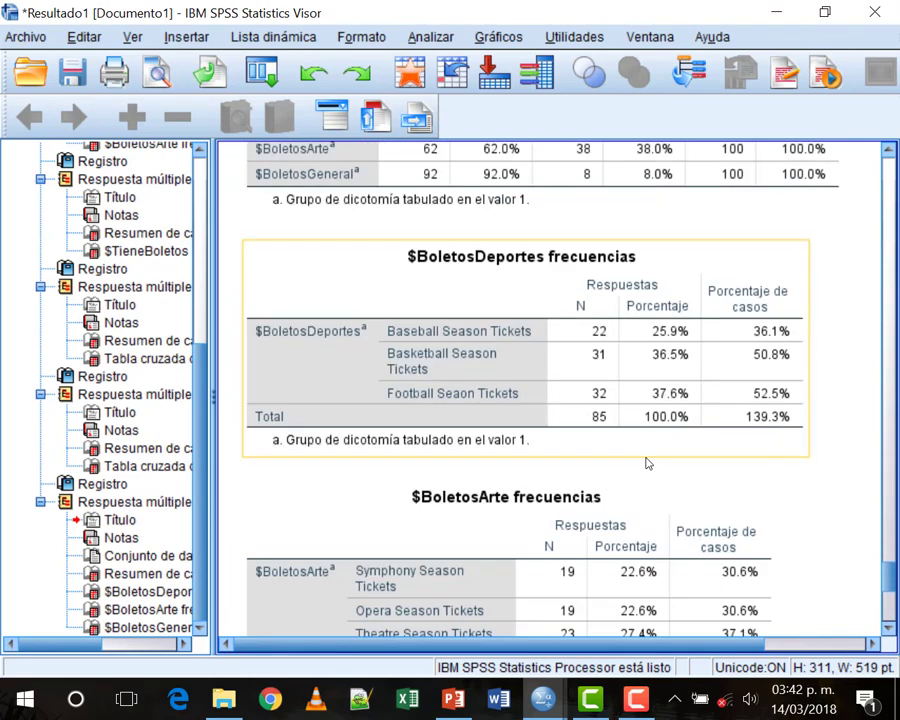
scroll(648, 462, down, 7)
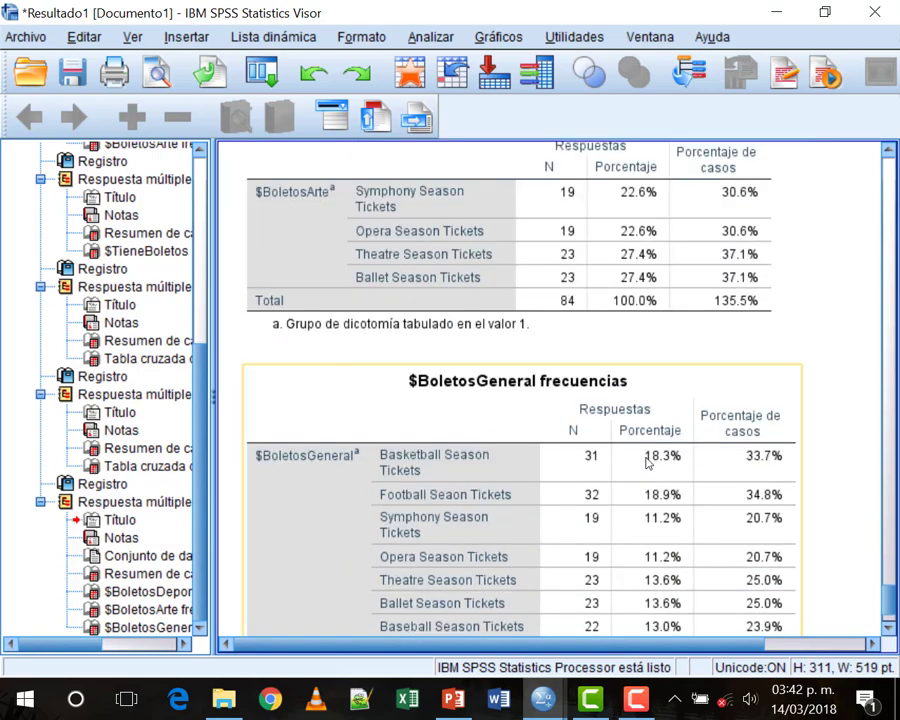
scroll(648, 462, down, 2)
scroll(648, 462, up, 9)
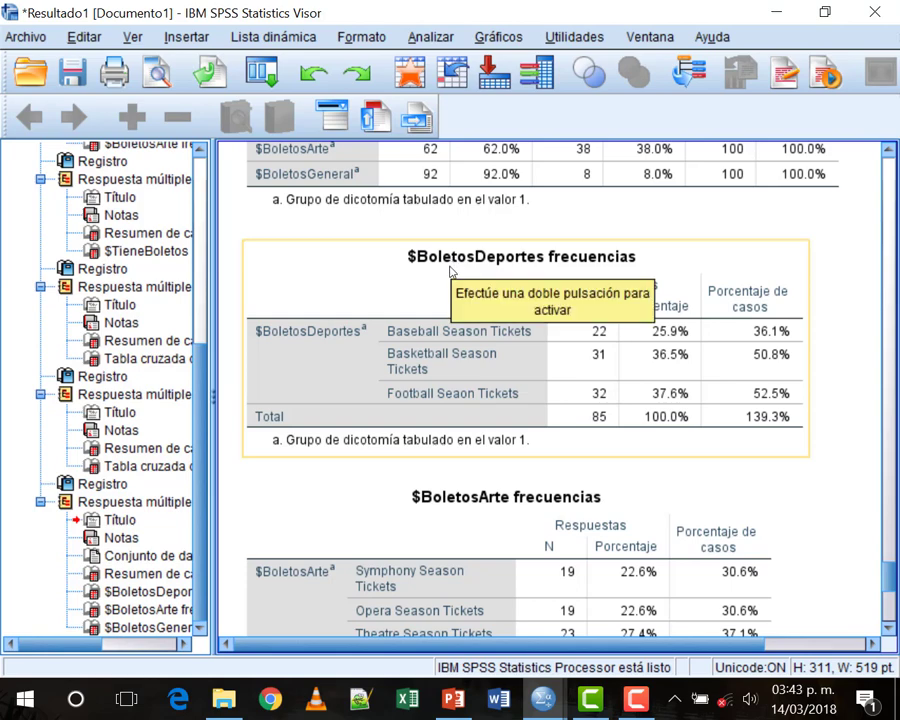
scroll(450, 275, down, 5)
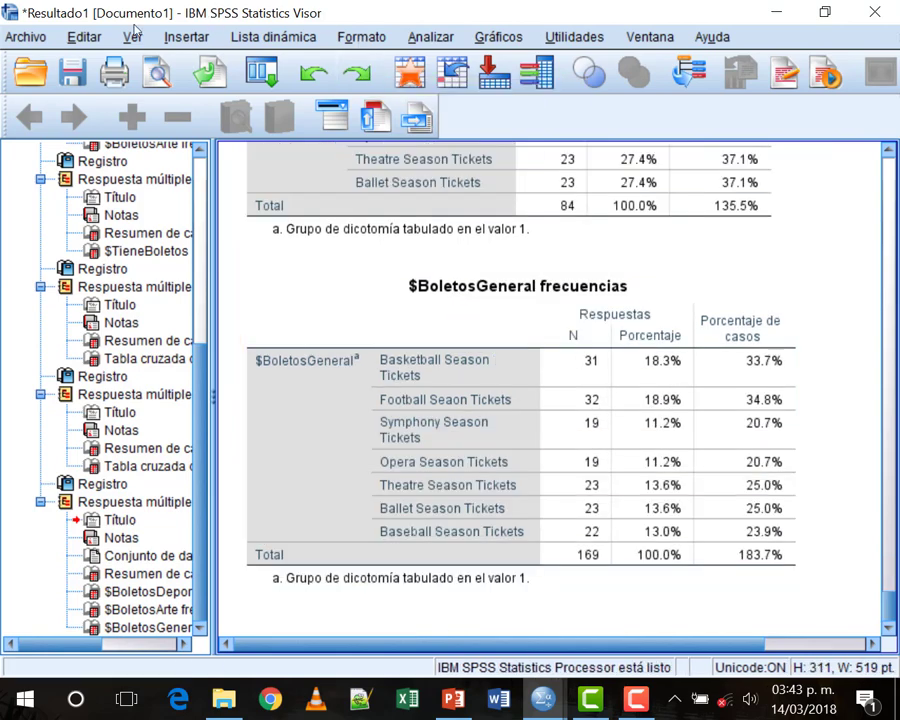
Rerun the multiple response frequencies for BoletosGeneral only, taking BoletosArte and BoletosDeportes out of the tables
click(132, 37)
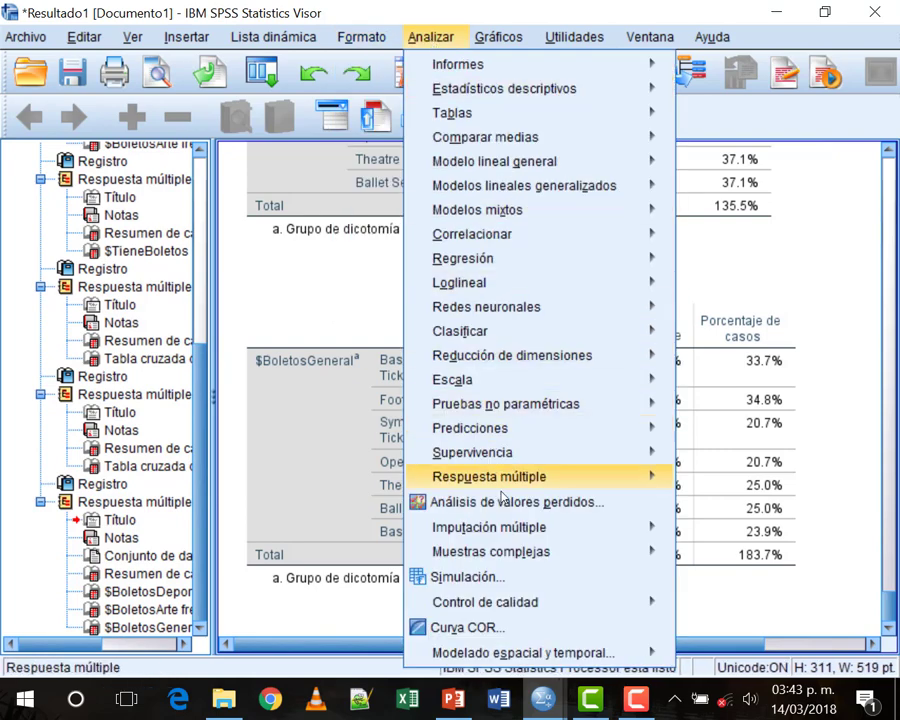
click(718, 506)
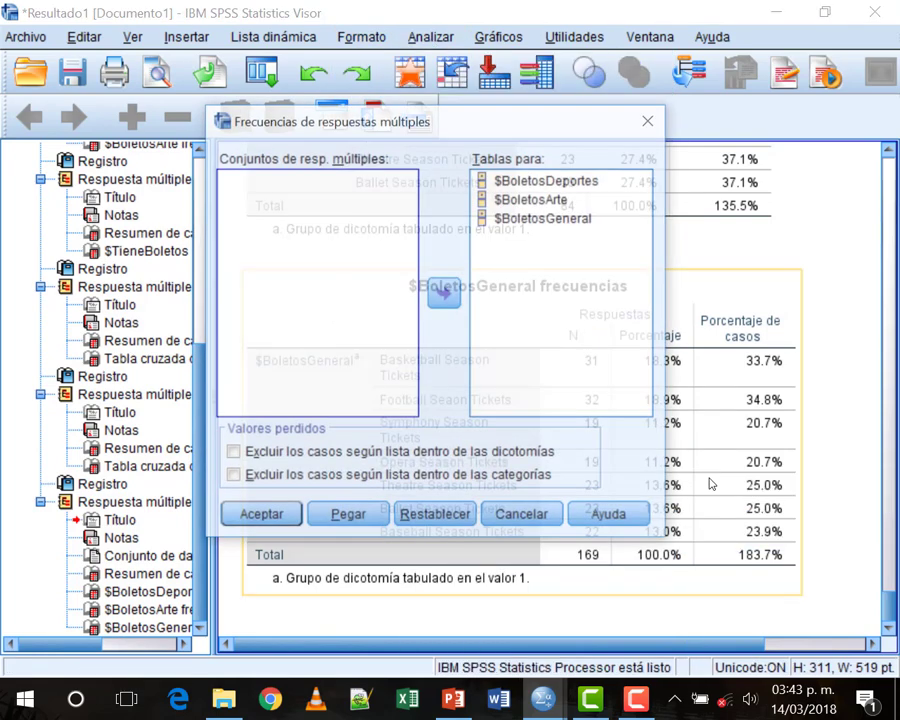
click(525, 199)
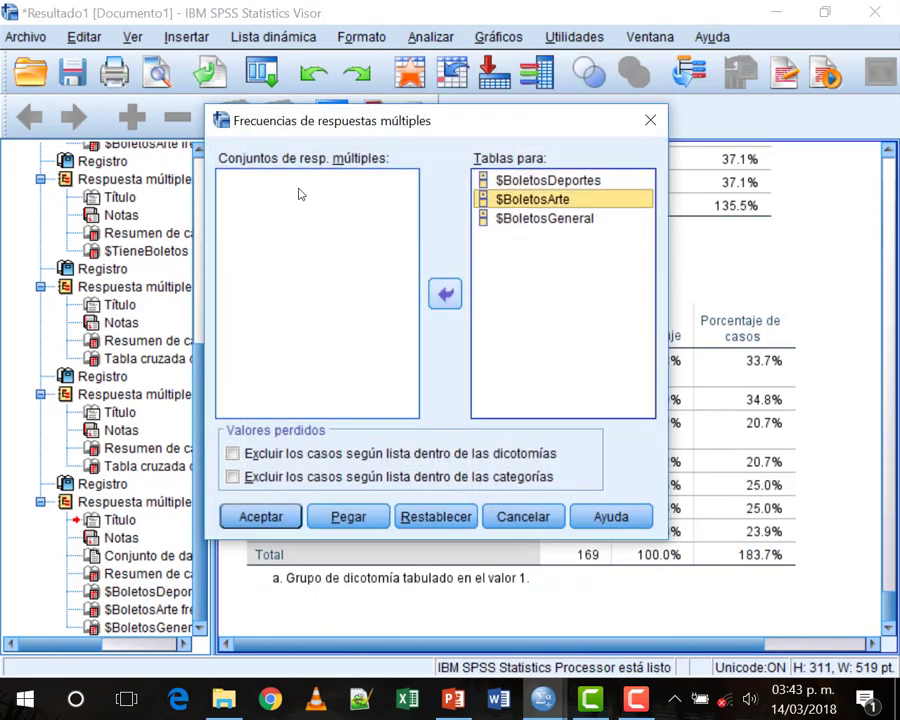
double_click(520, 199)
click(525, 180)
click(445, 293)
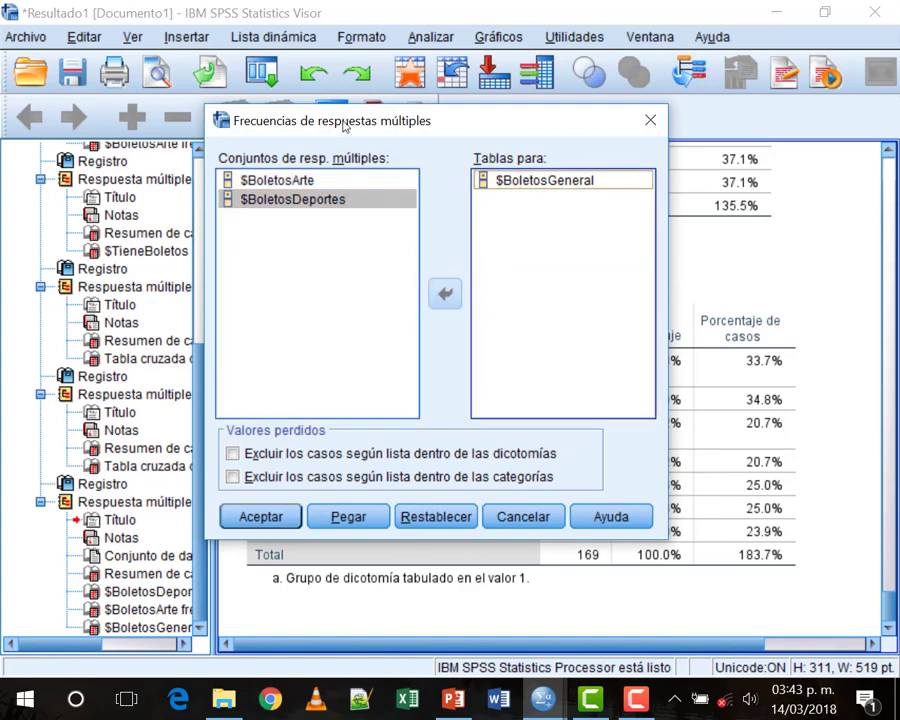
click(277, 515)
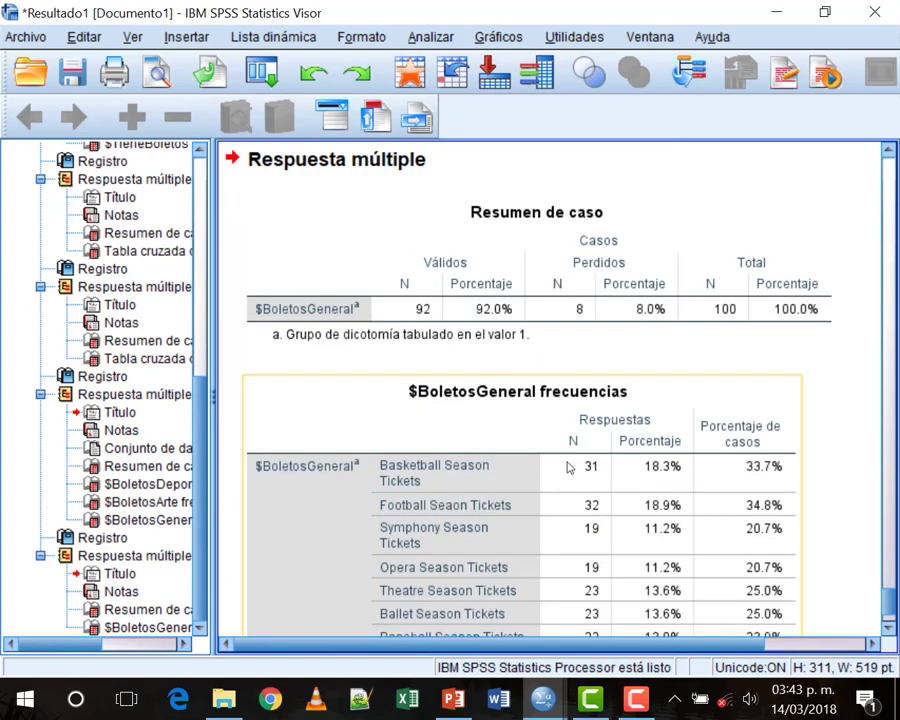
Review the new BoletosGeneral frequency table alongside the one from the previous run
scroll(567, 467, down, 3)
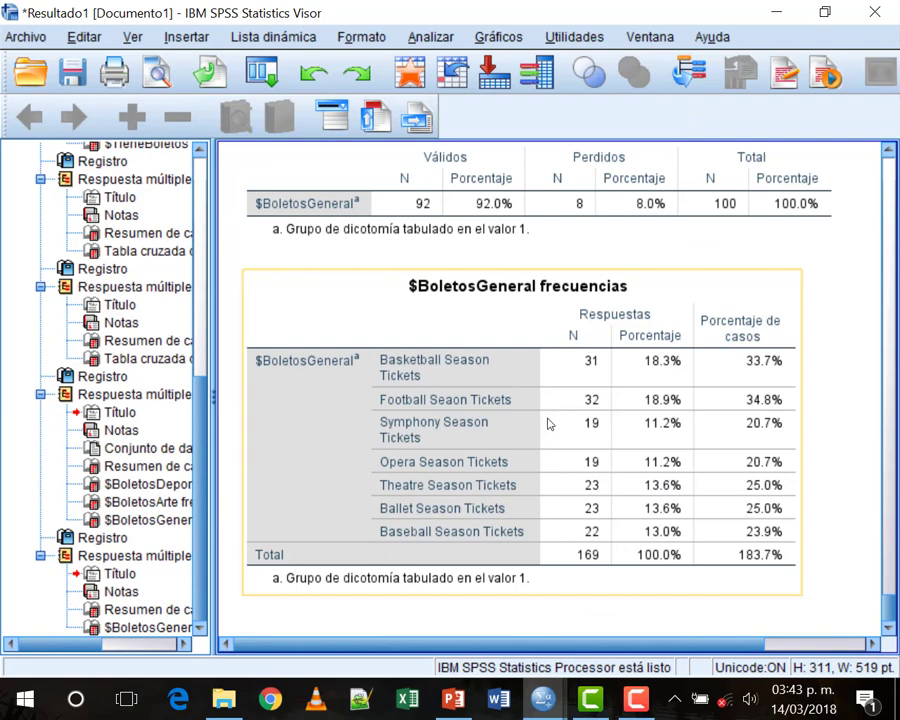
scroll(655, 466, up, 12)
scroll(640, 450, down, 3)
click(603, 408)
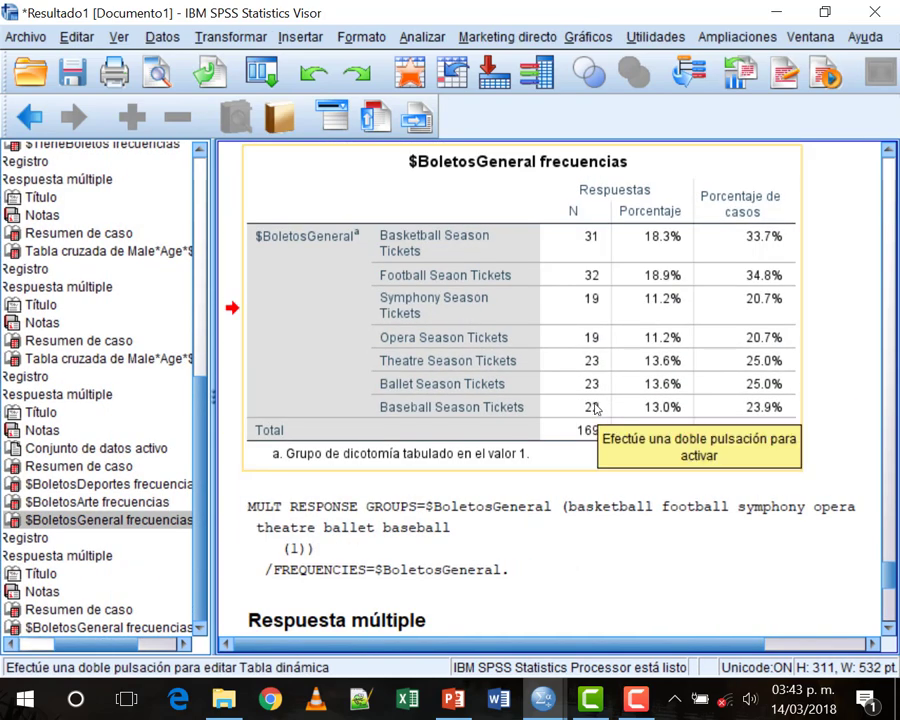
scroll(597, 408, down, 15)
click(717, 372)
drag(717, 372, 833, 418)
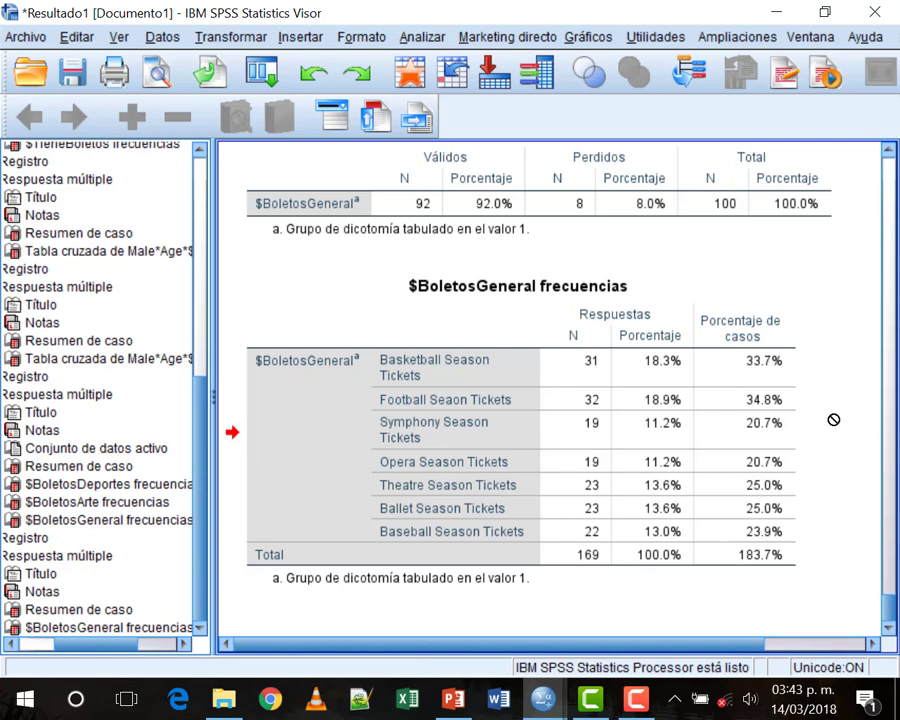
Examine the valid and missing cases in the BoletosGeneral case summary and the response and case percentages in its frequency table
click(398, 203)
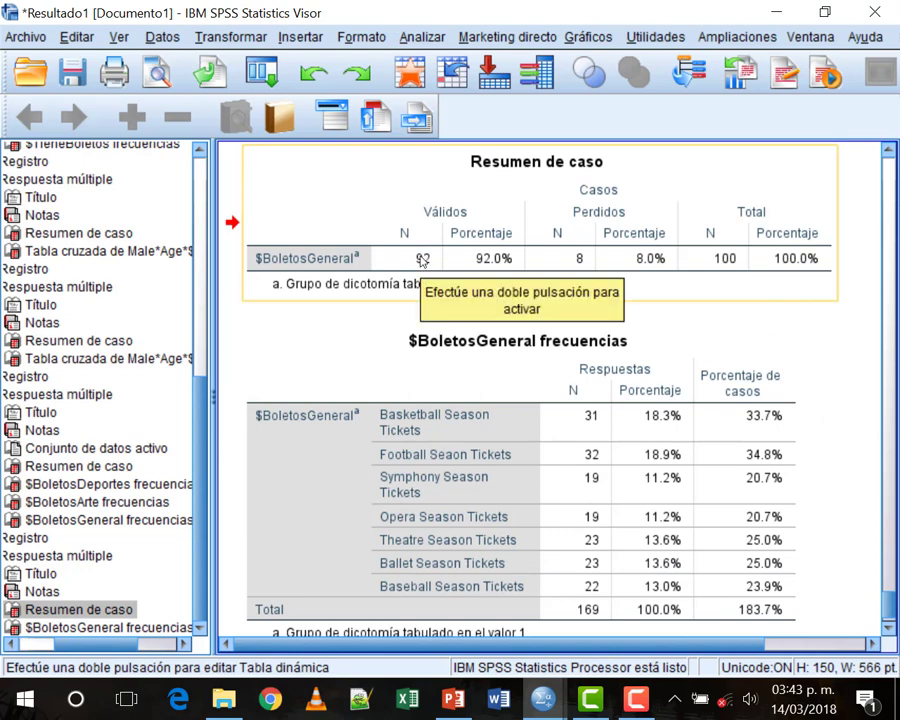
scroll(577, 262, down, 2)
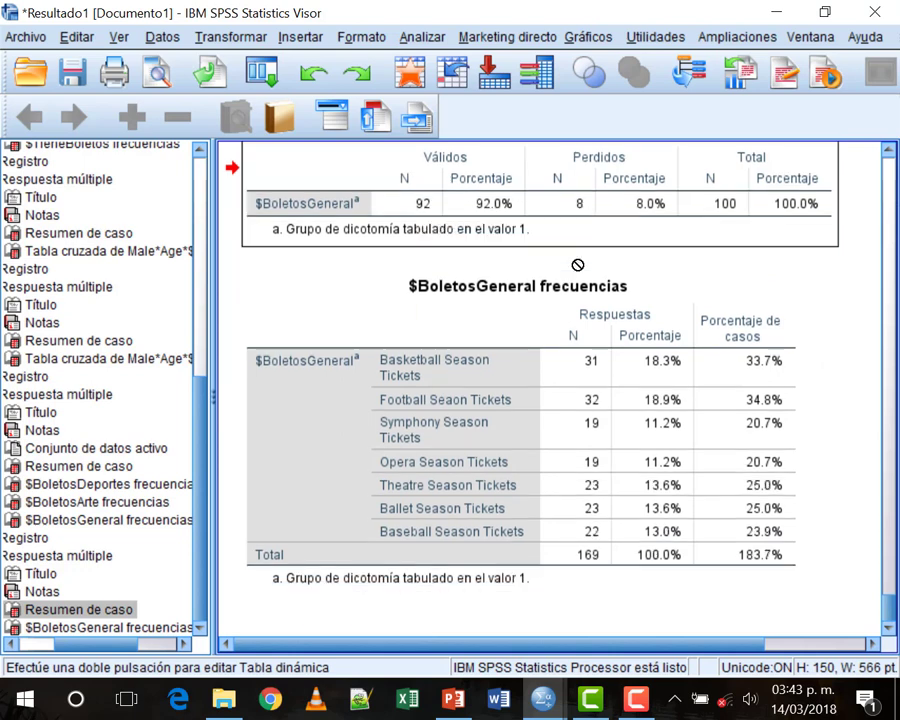
drag(577, 264, 490, 205)
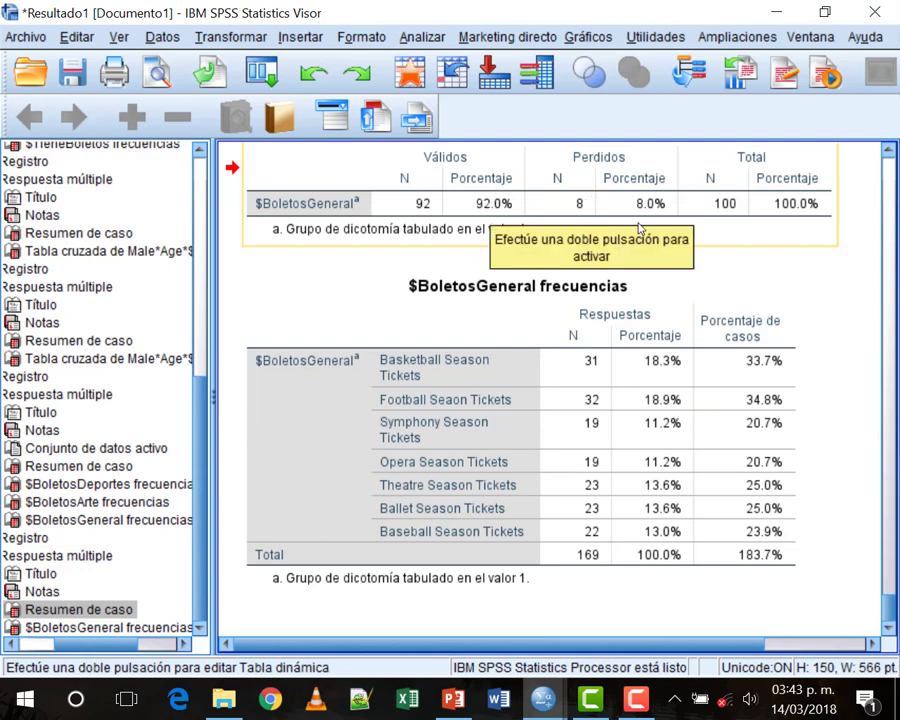
click(657, 279)
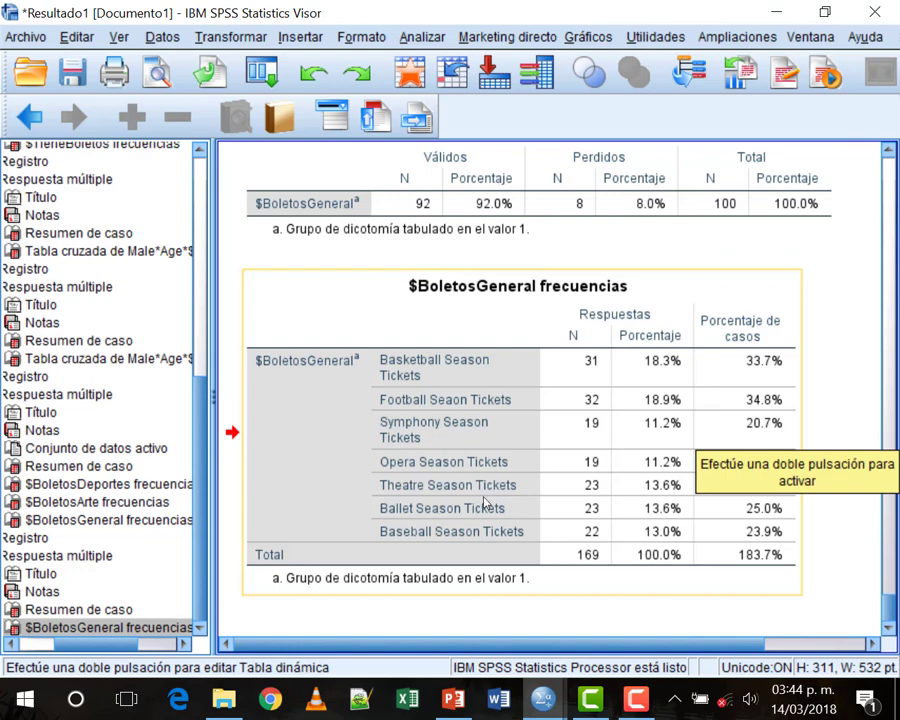
scroll(484, 510, up, 2)
scroll(484, 511, down, 2)
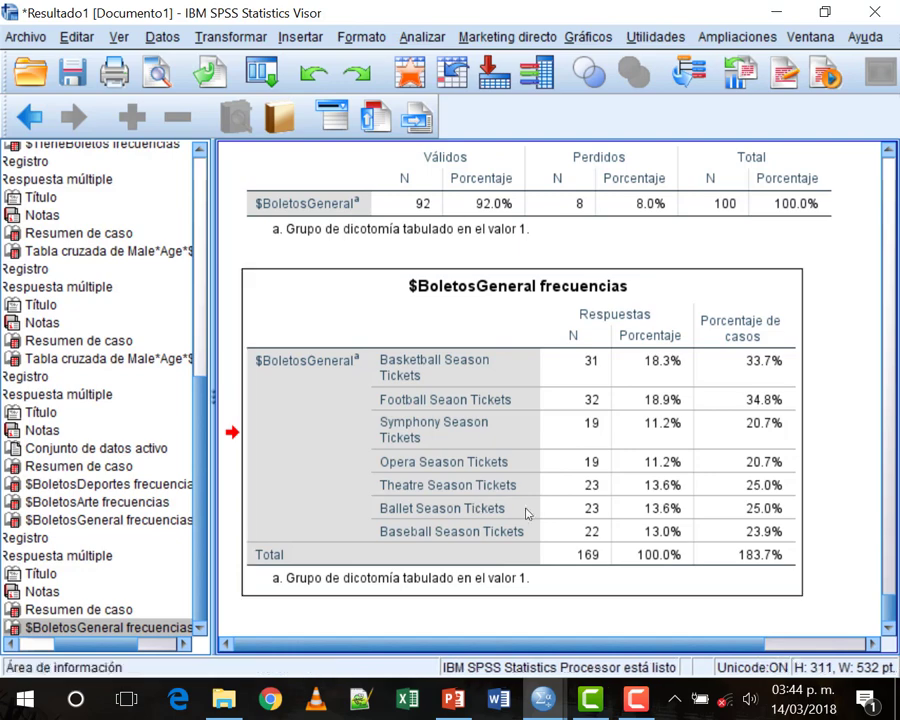
Start a multiple response crosstab and set the $BoletosGeneral set as the layer
click(300, 37)
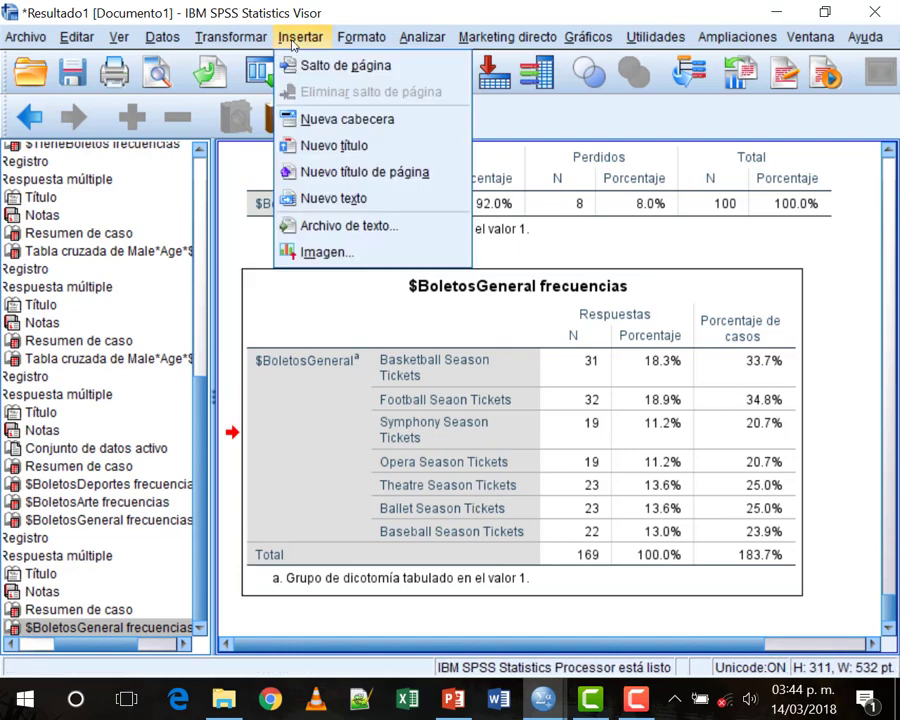
mouse_move(341, 37)
mouse_move(413, 37)
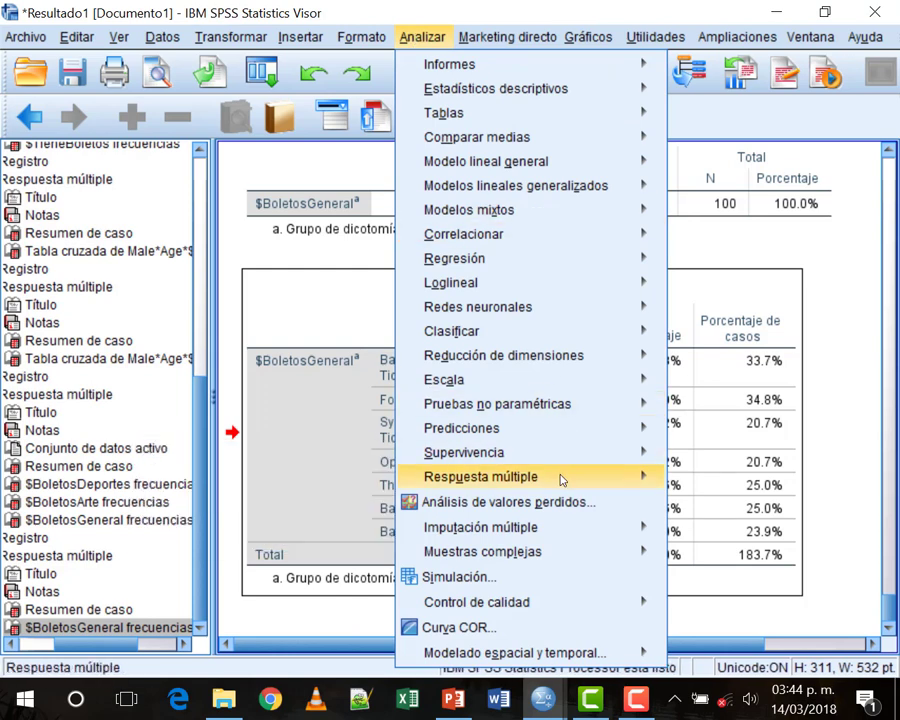
mouse_move(562, 480)
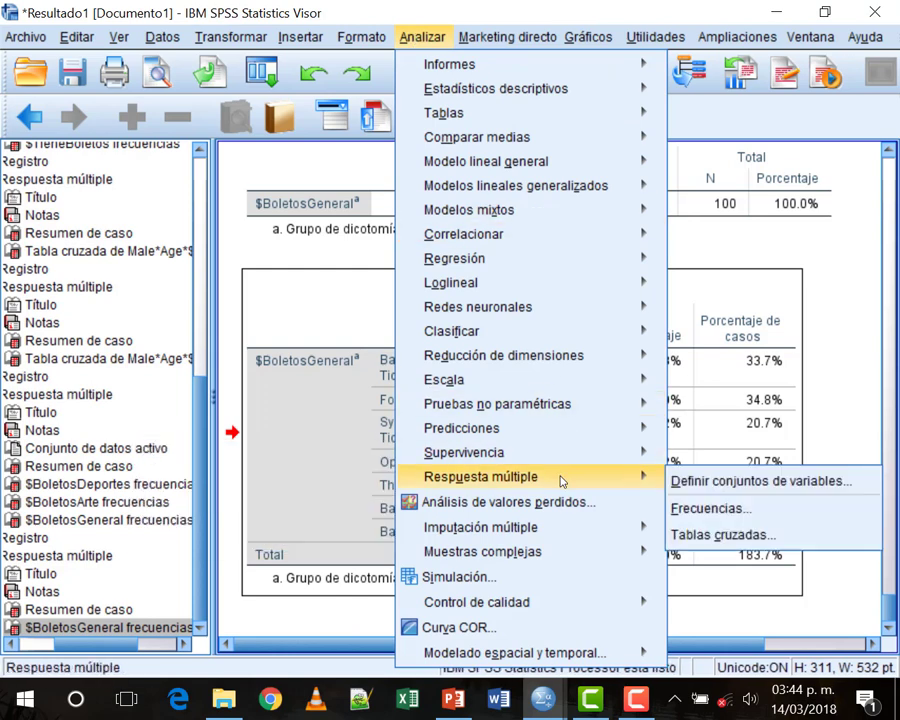
click(766, 541)
click(745, 541)
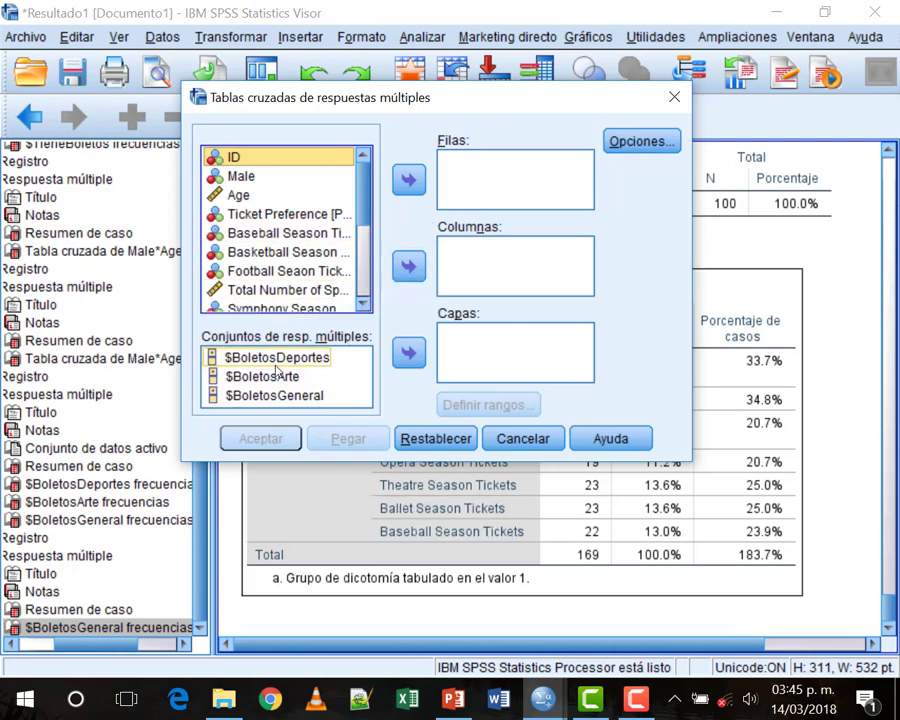
scroll(250, 190, down, 3)
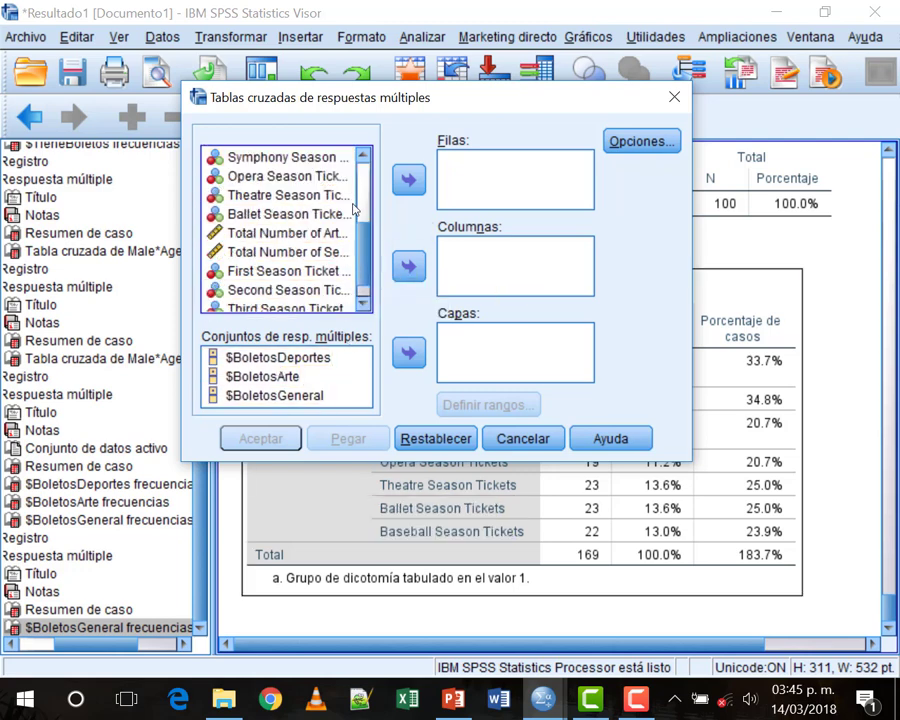
scroll(246, 185, up, 2)
click(274, 397)
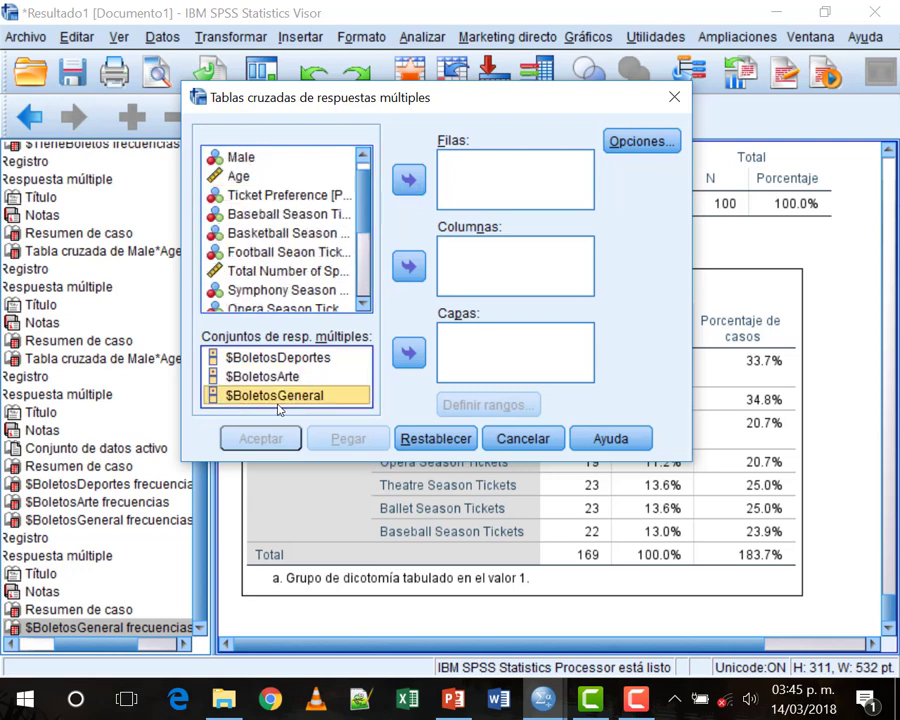
drag(280, 408, 493, 370)
drag(495, 370, 490, 365)
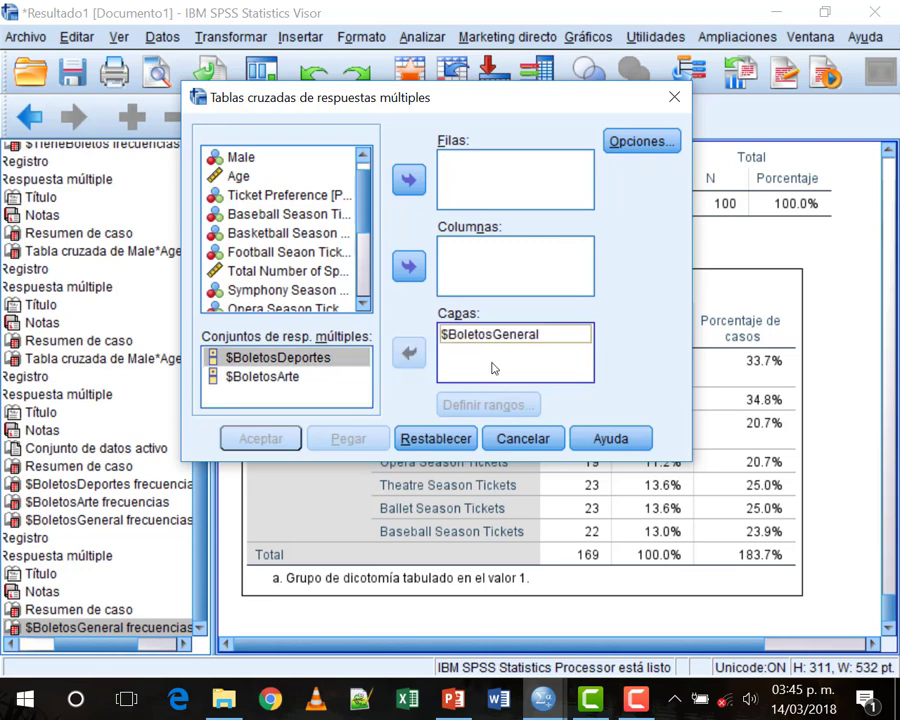
Place Male in the rows and Age in the columns of the multiple response crosstab
scroll(357, 173, down, 3)
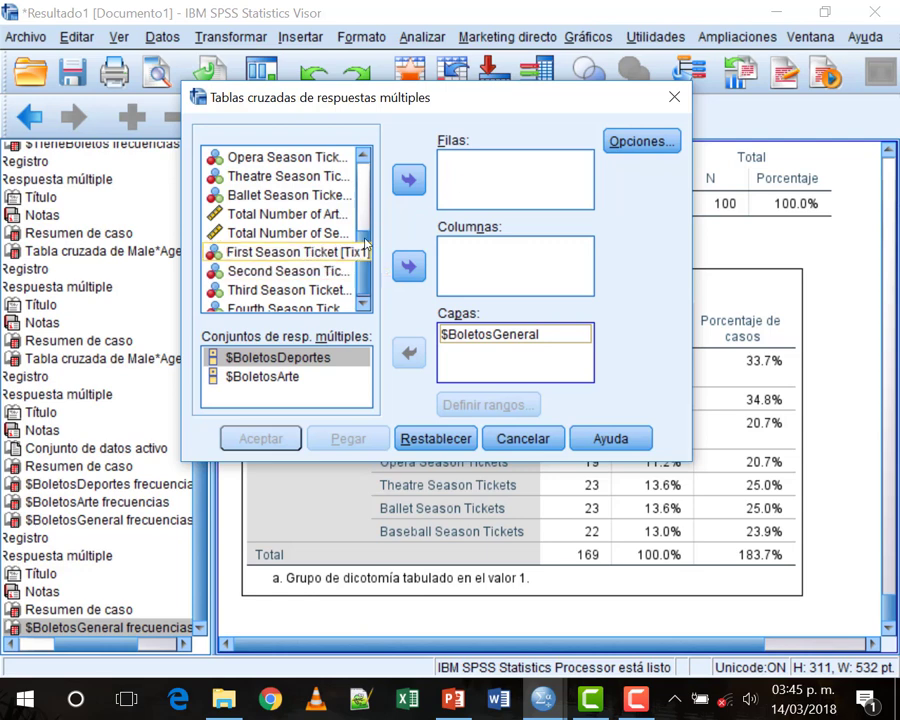
scroll(357, 166, up, 3)
click(254, 179)
drag(254, 183, 480, 172)
click(254, 177)
drag(280, 176, 320, 183)
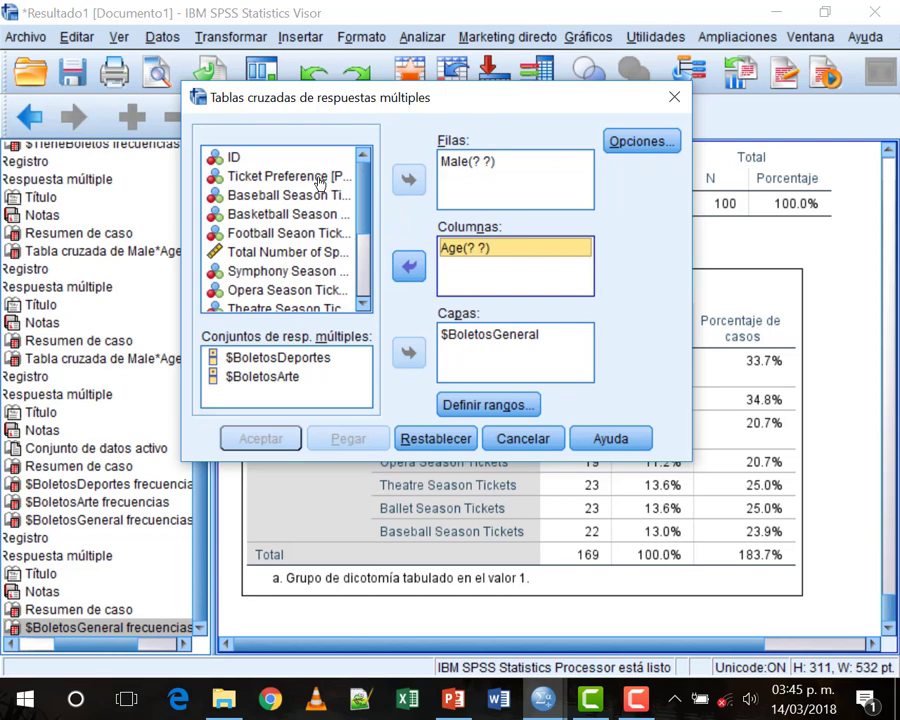
Include row, column and total cell percentages in the crosstab, keeping the percentages based on cases
click(470, 162)
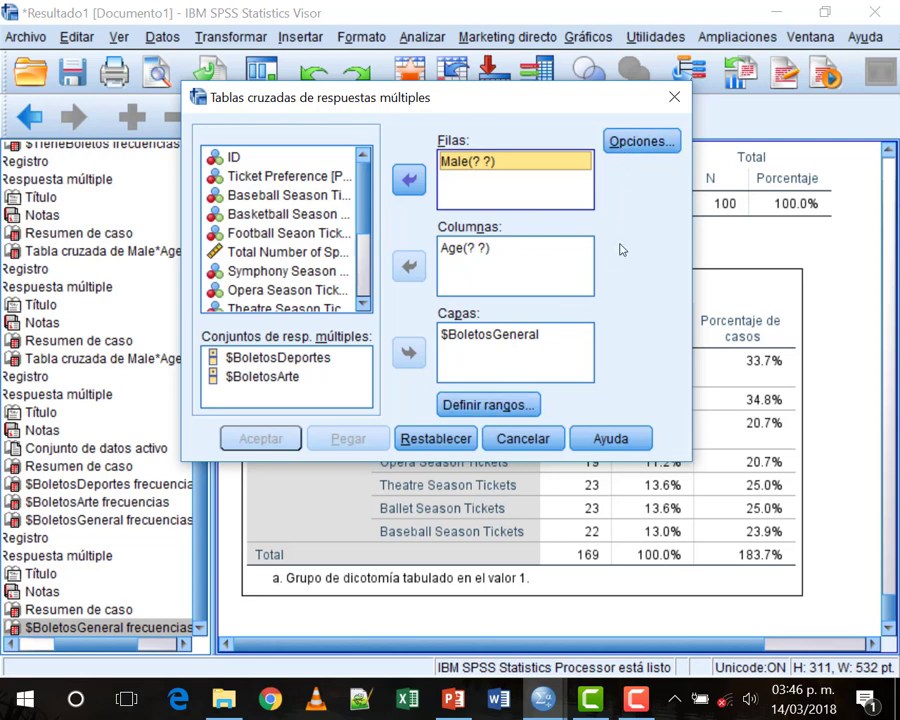
key(alt+o)
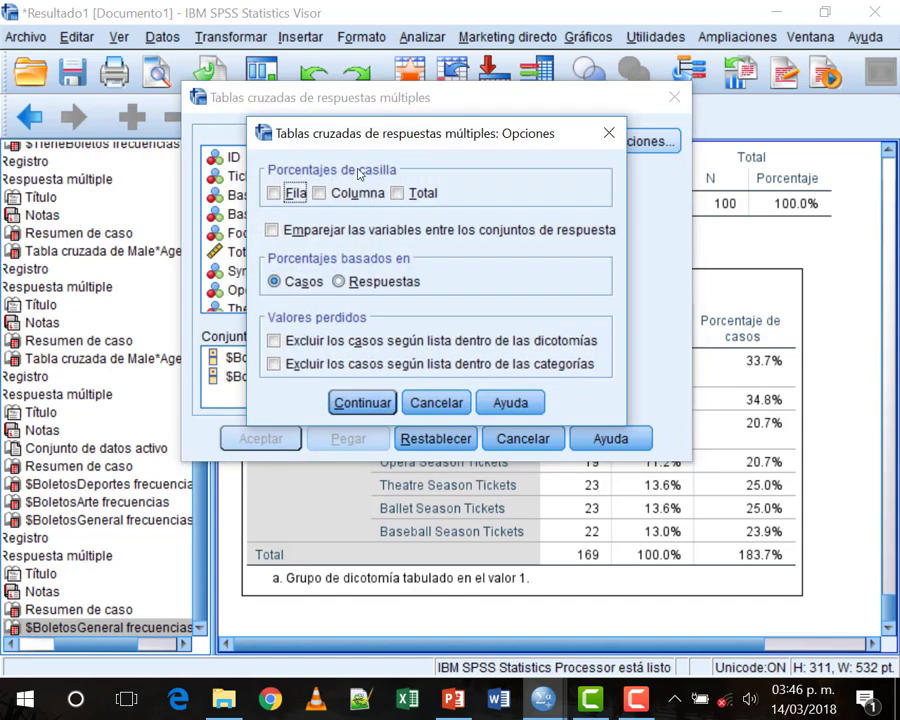
click(273, 193)
click(319, 193)
click(397, 193)
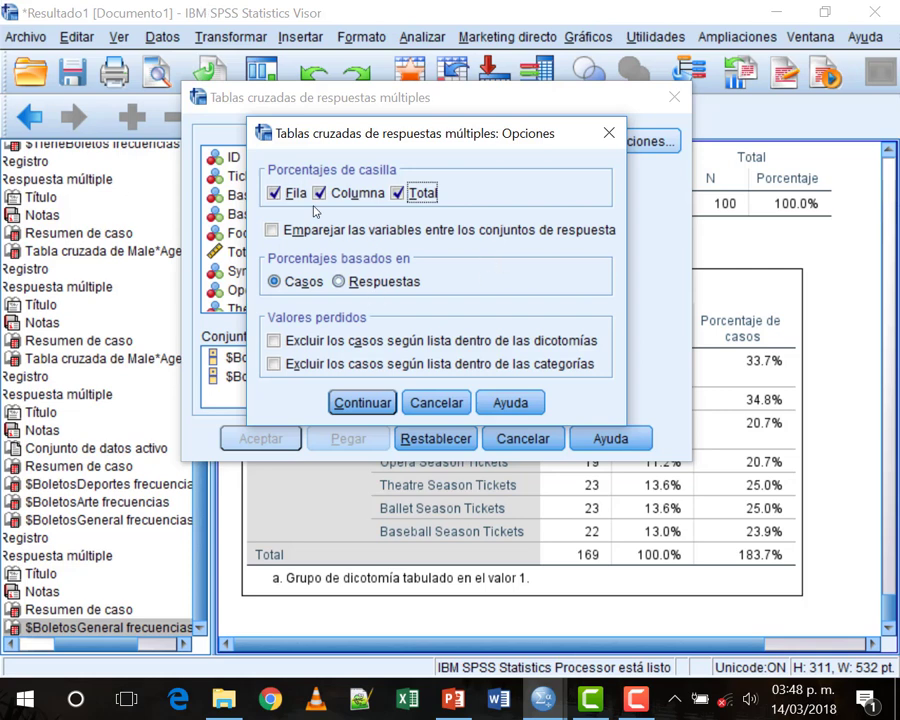
click(342, 401)
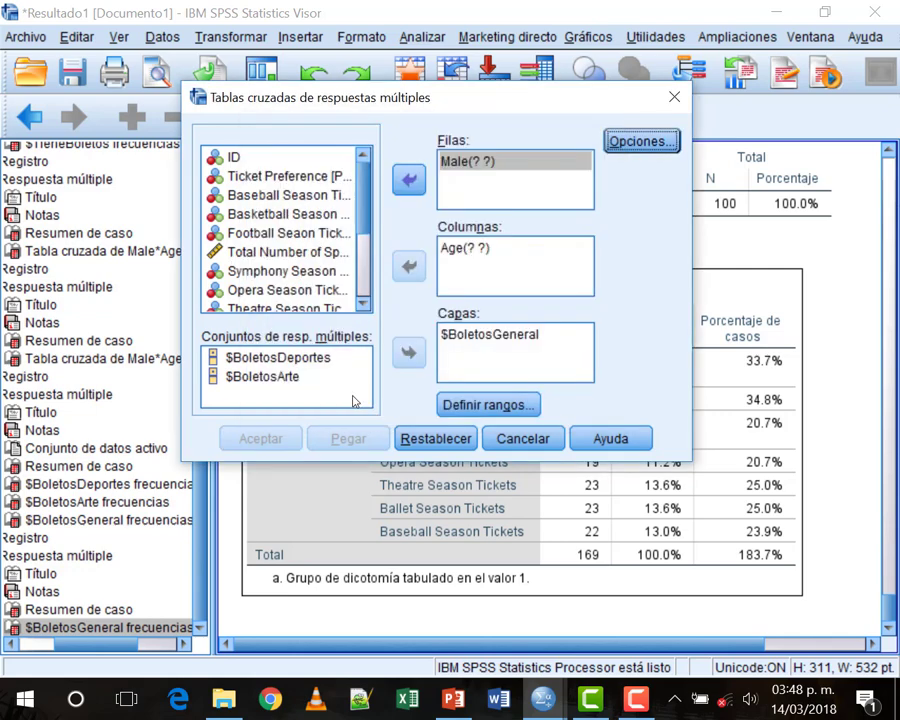
Define the range of the row variable Male with minimum 0 and maximum 1
click(481, 168)
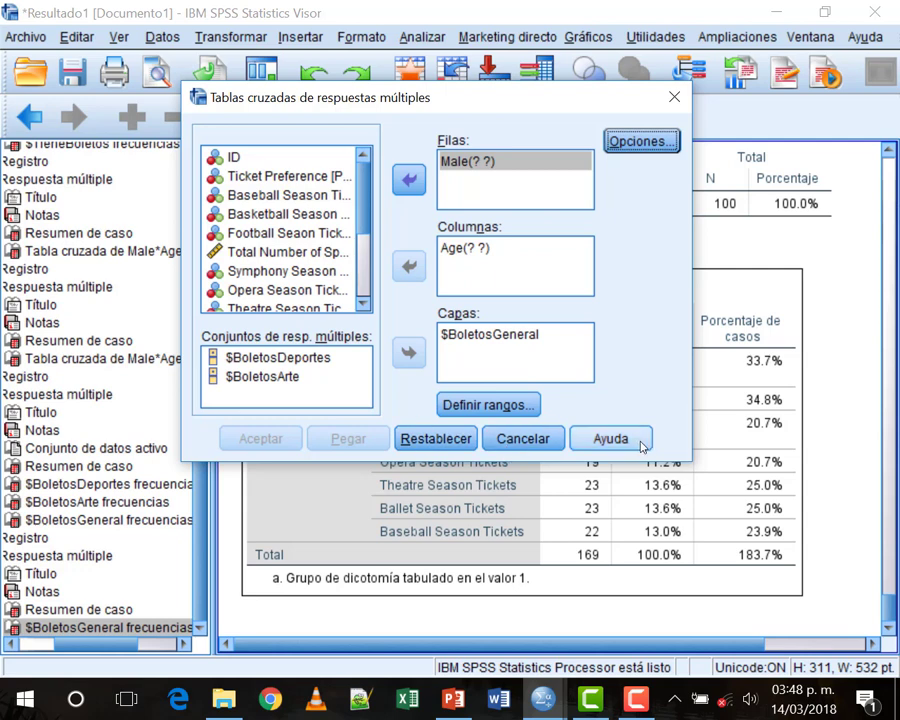
click(523, 407)
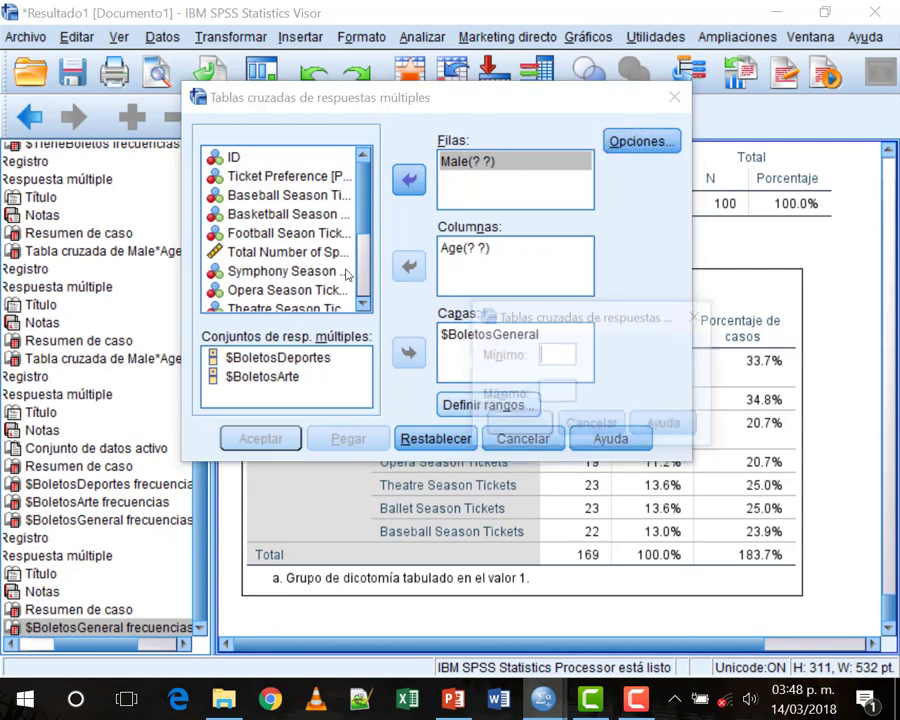
drag(539, 320, 650, 198)
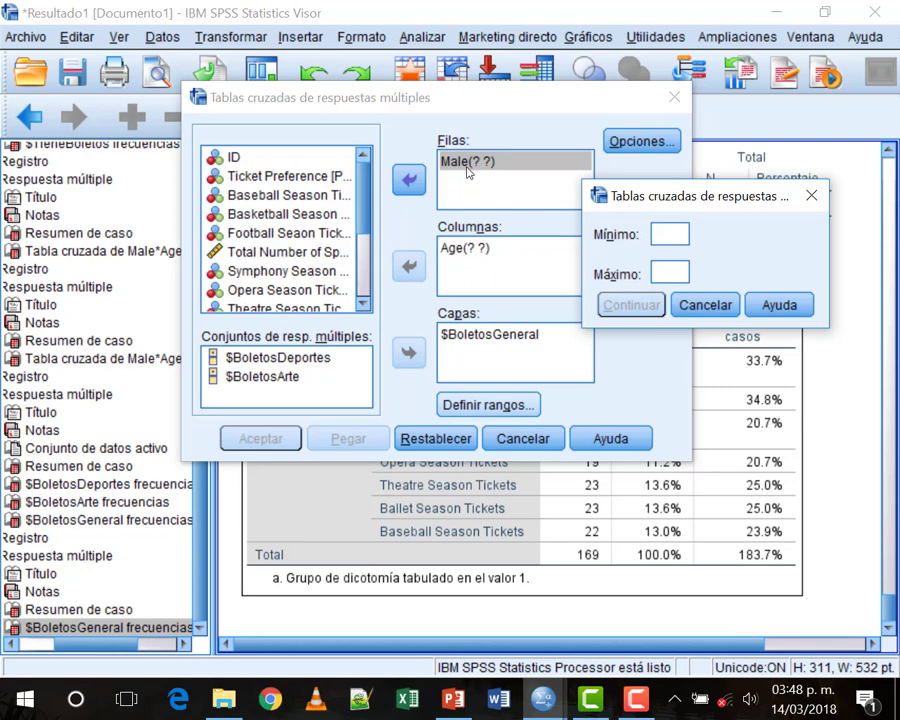
text(0)
key(Tab)
text(1)
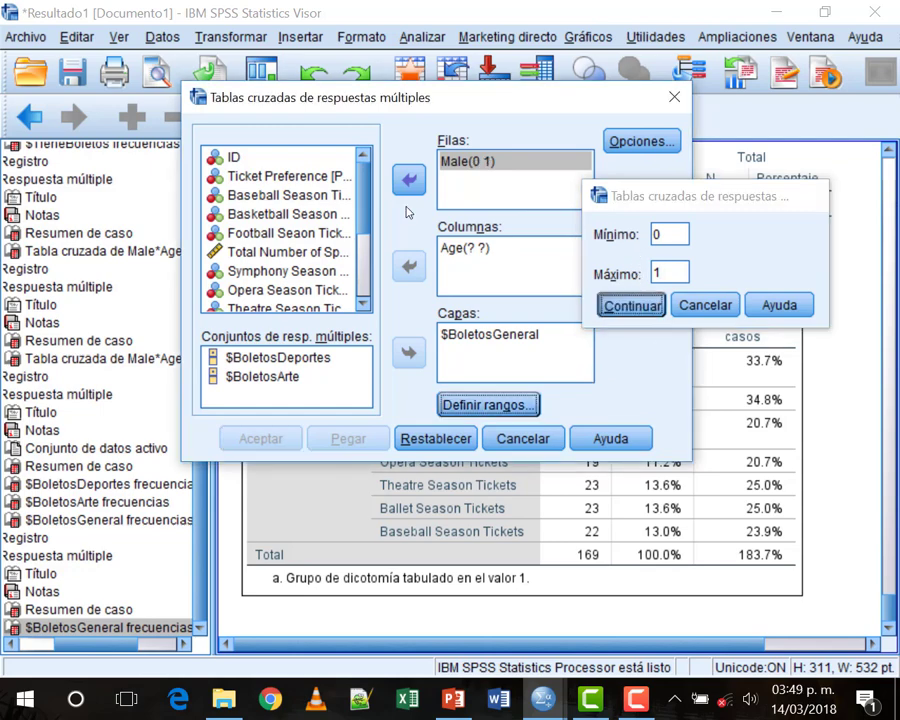
click(611, 305)
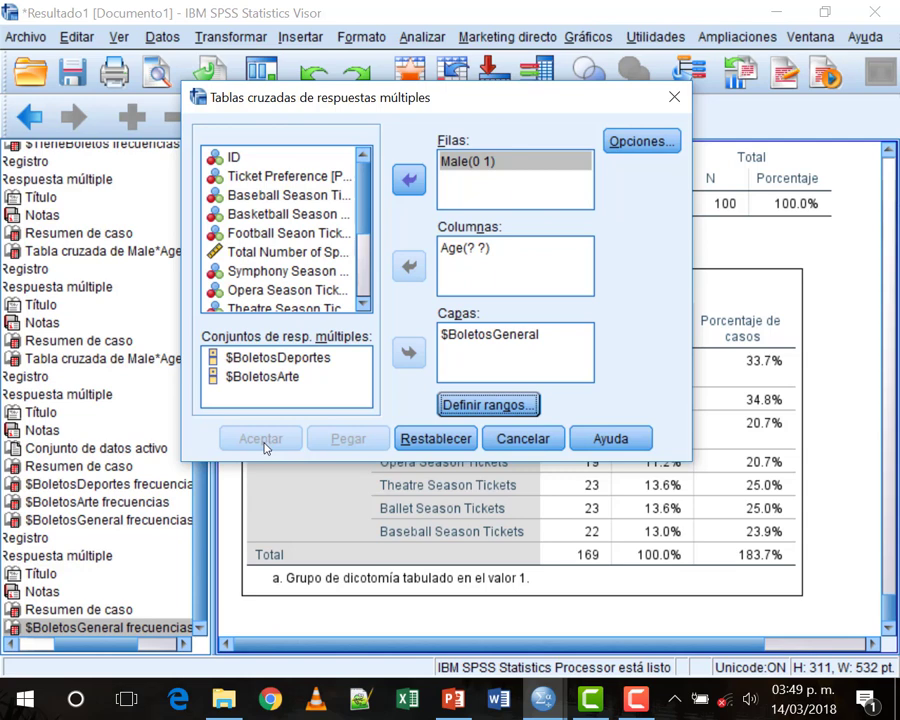
Define the range of the column variable Age as minimum 1 and maximum 3, and run the crosstab
click(504, 248)
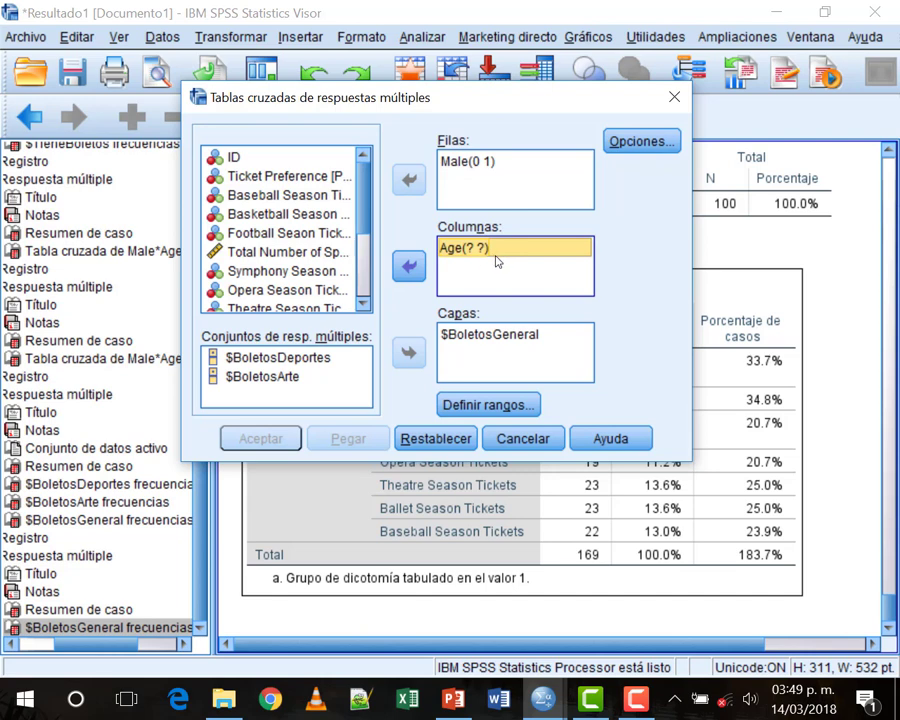
click(488, 405)
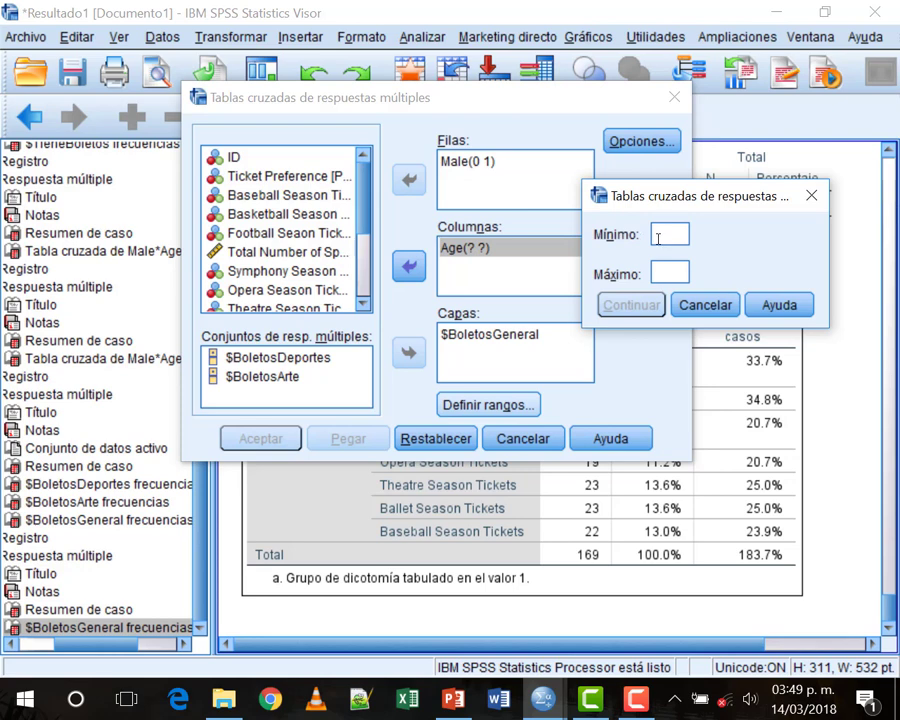
text(1)
key(Tab)
text(3)
click(632, 304)
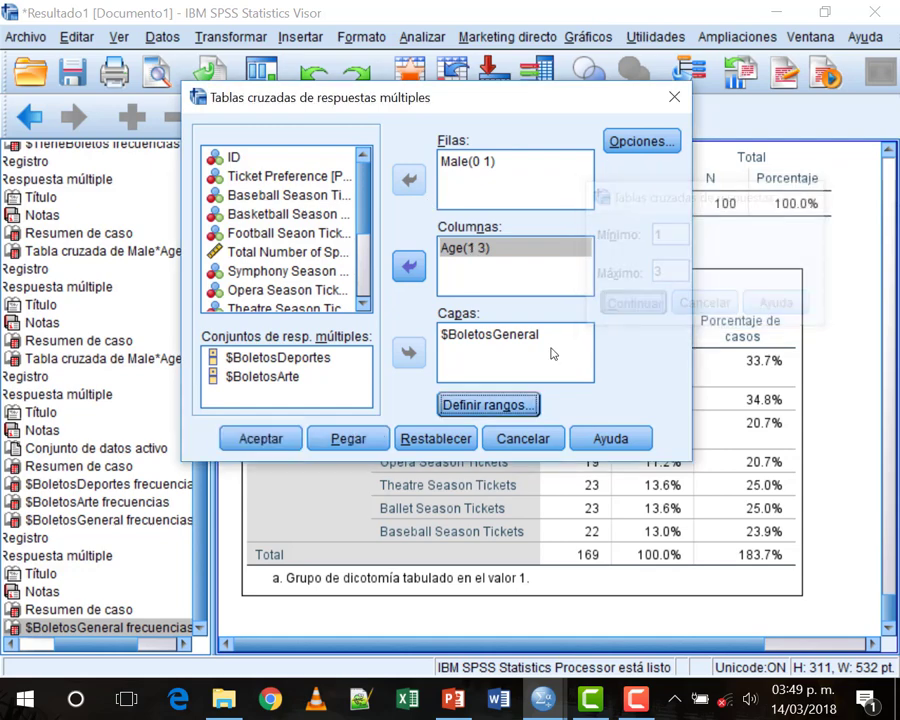
click(262, 439)
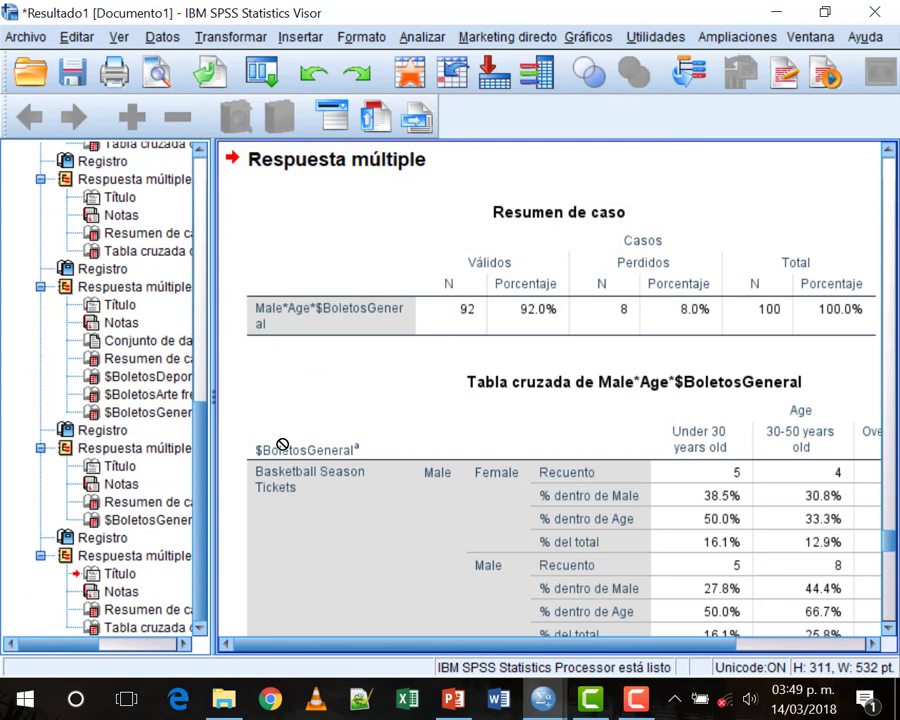
Close the empty untitled dataset ConjuntoDatos4 and bring the Tickets.sav data editor to the front
scroll(366, 477, down, 5)
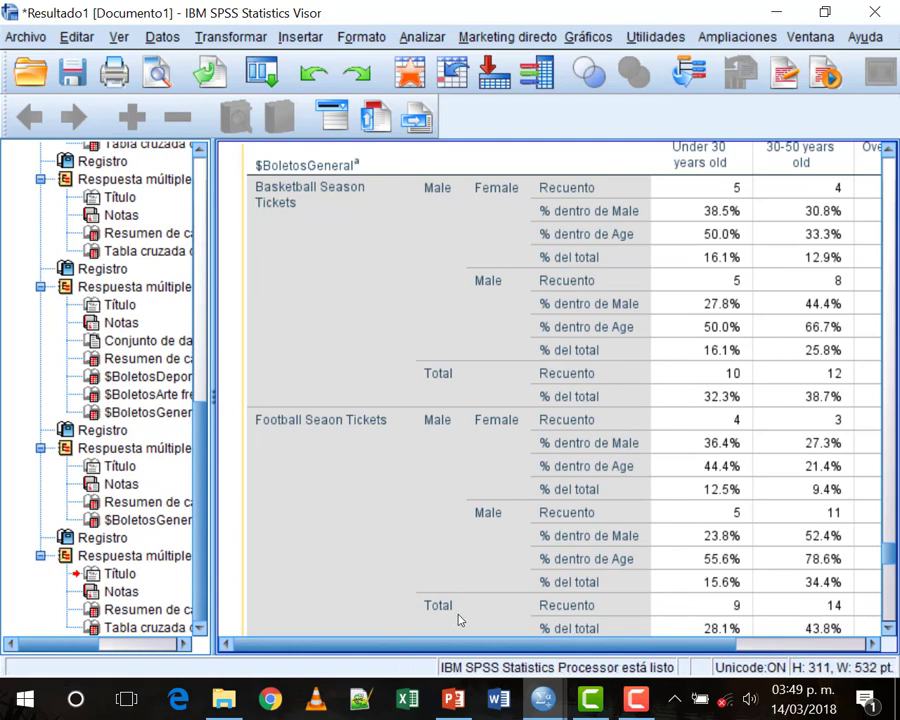
mouse_move(543, 698)
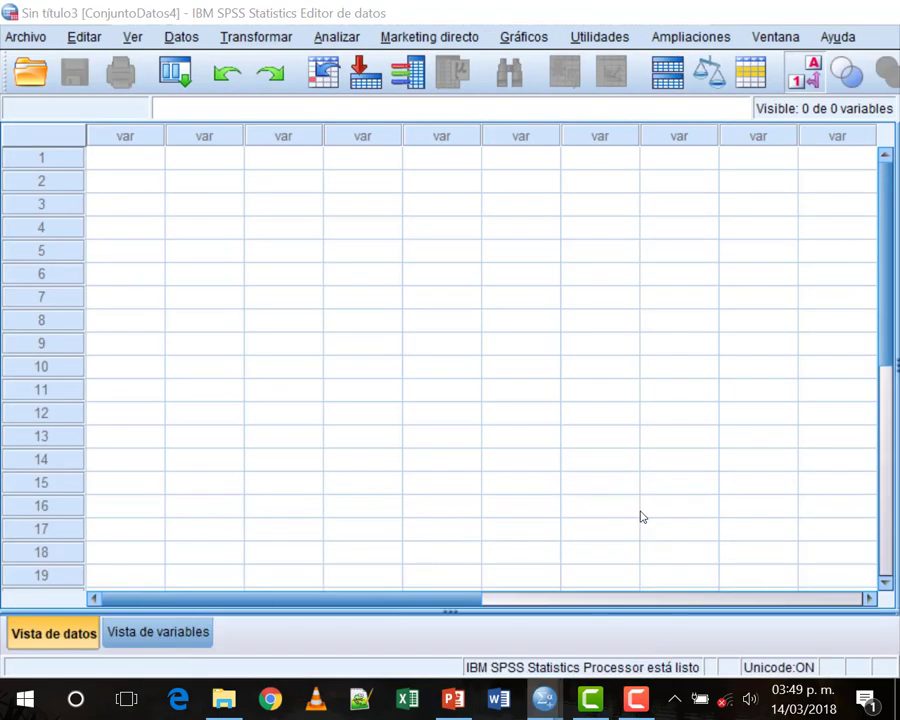
click(641, 499)
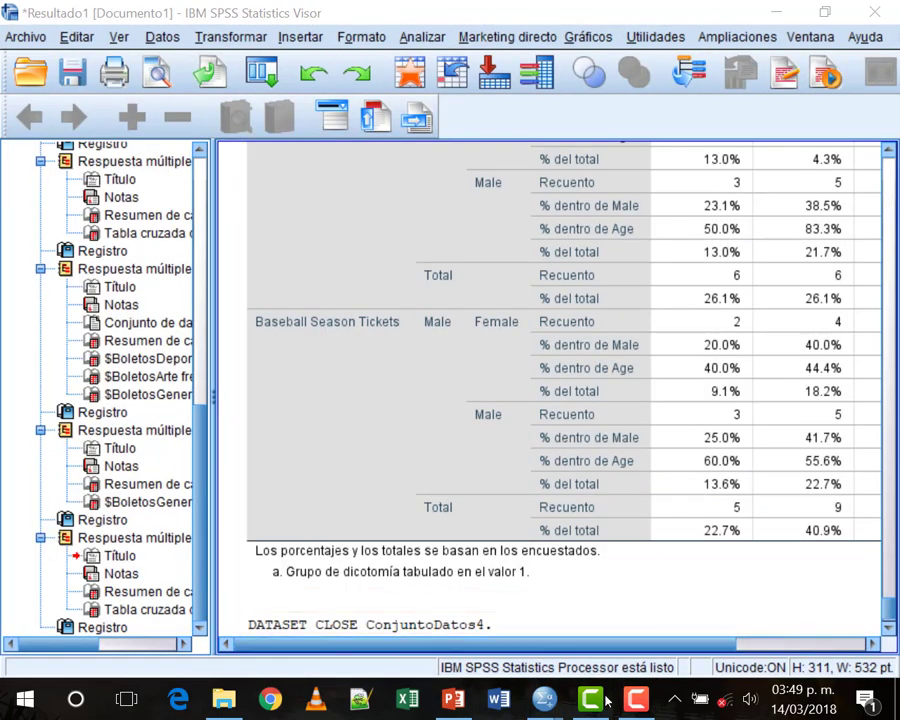
click(664, 618)
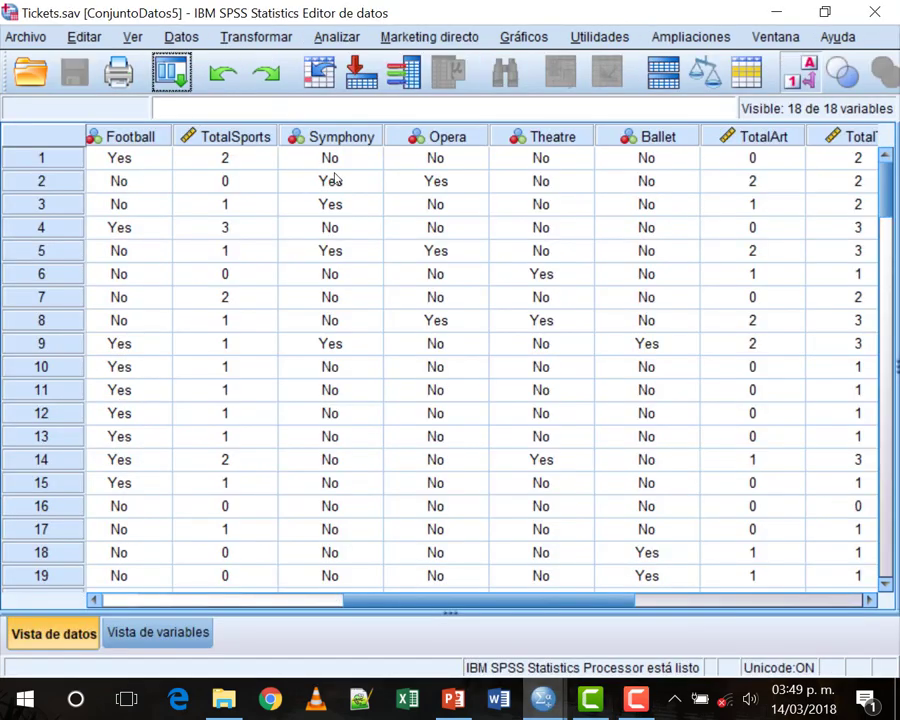
Select the Age column in the Tickets.sav data and switch the display from value labels to numeric codes
drag(366, 599, 95, 592)
click(362, 136)
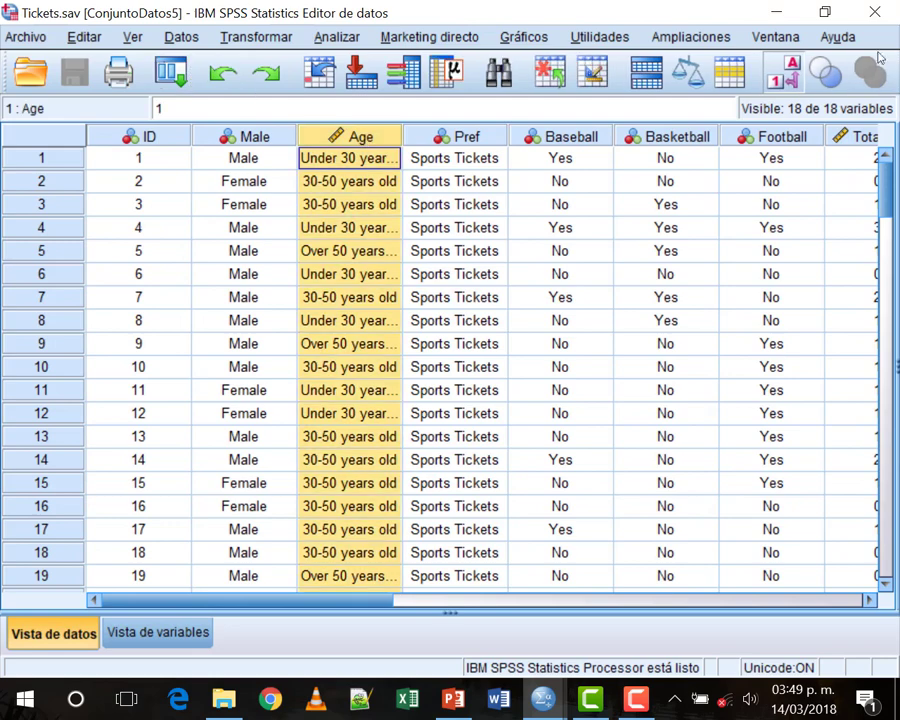
click(780, 72)
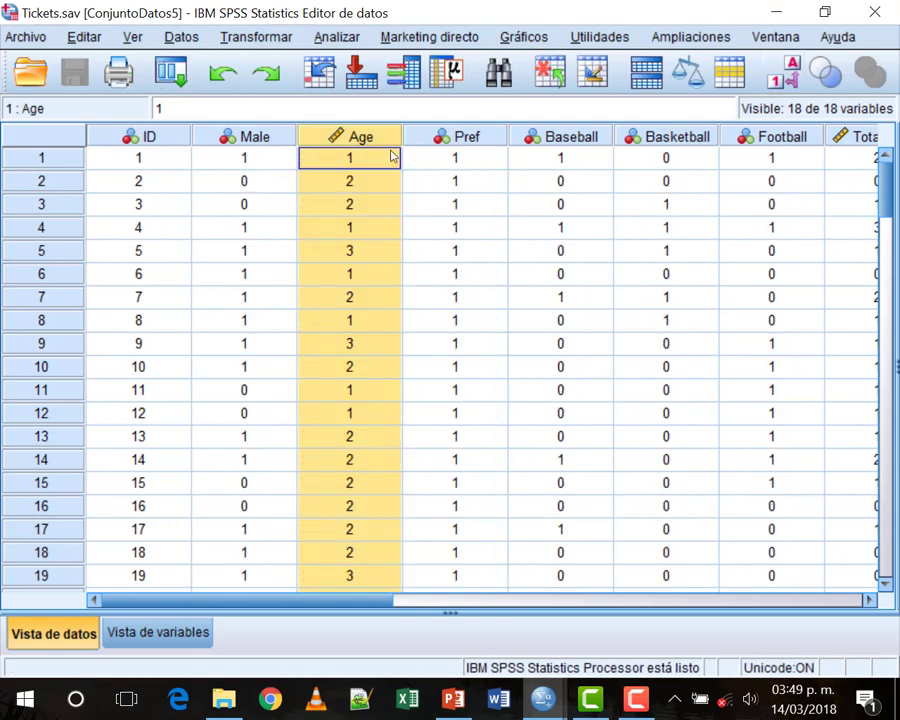
Examine the value labels defined for the Age variable in its variable definition and close them without changes
key(ctrl+t)
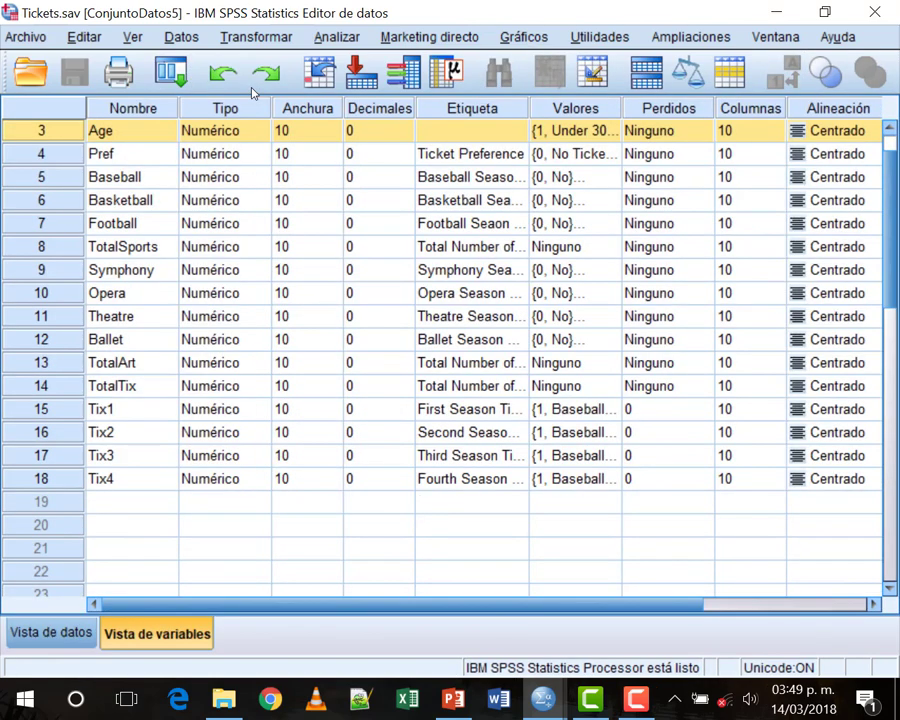
click(597, 131)
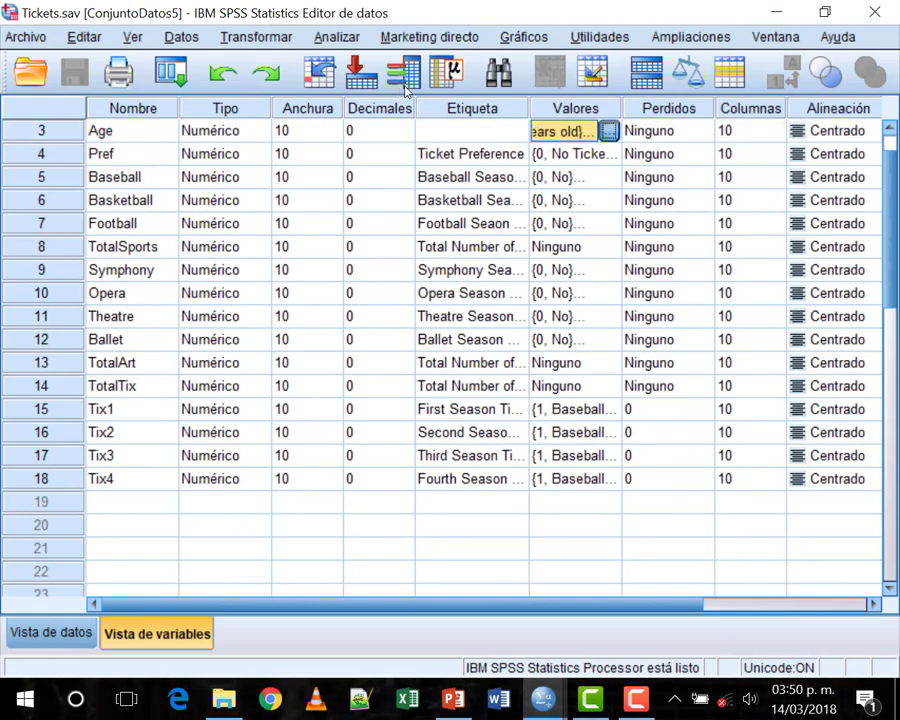
click(608, 130)
click(478, 340)
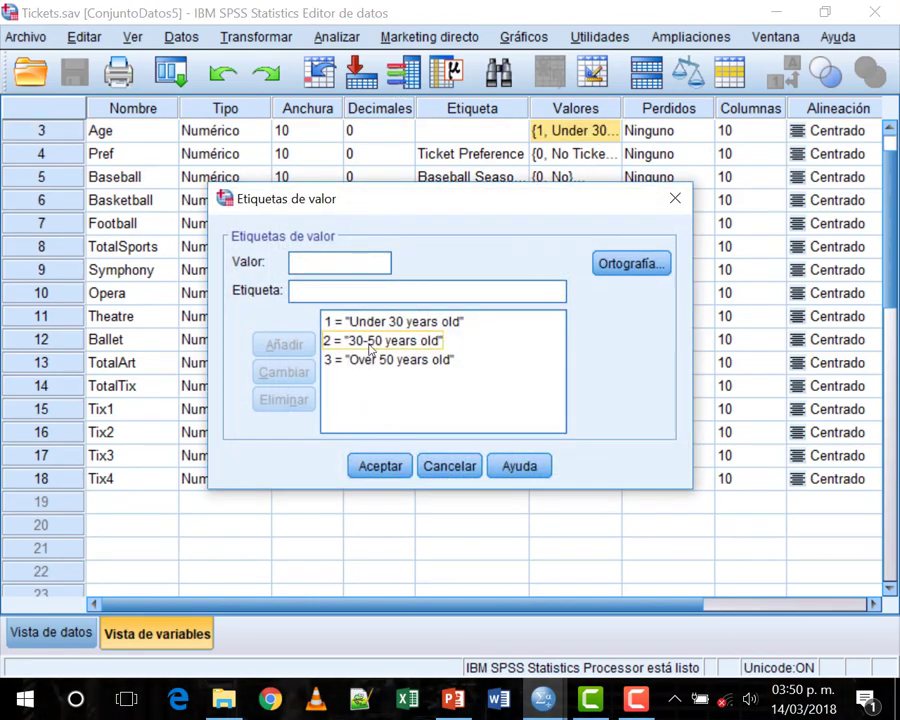
click(336, 362)
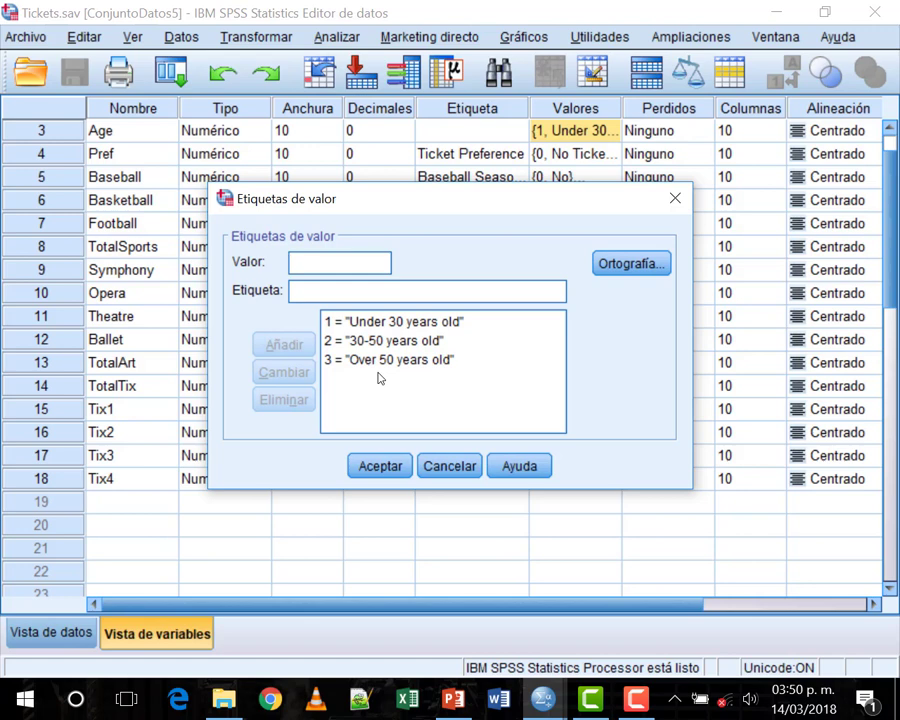
click(441, 464)
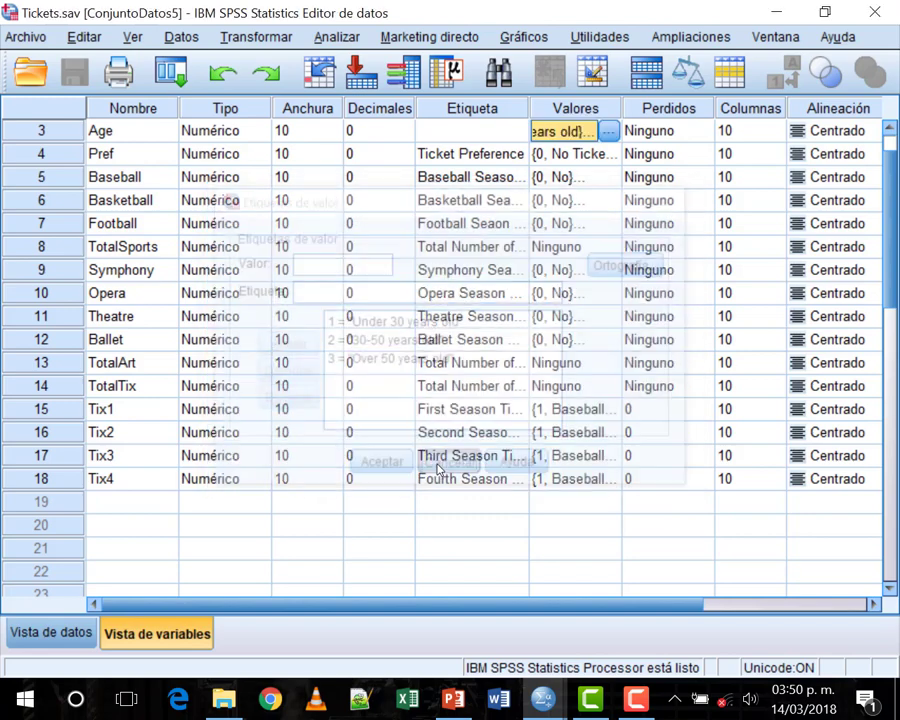
mouse_move(543, 699)
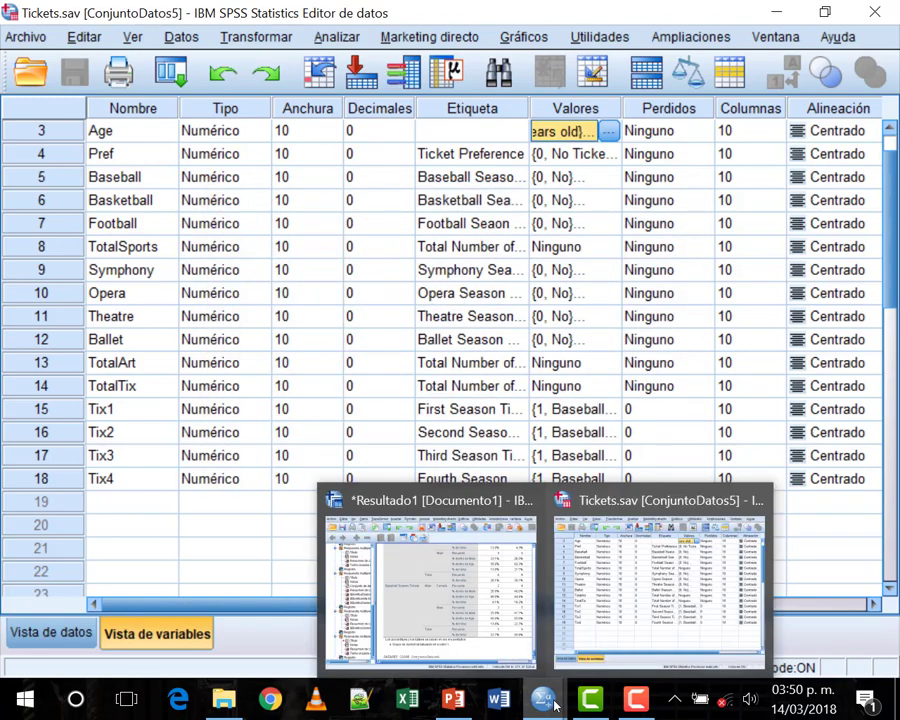
click(609, 573)
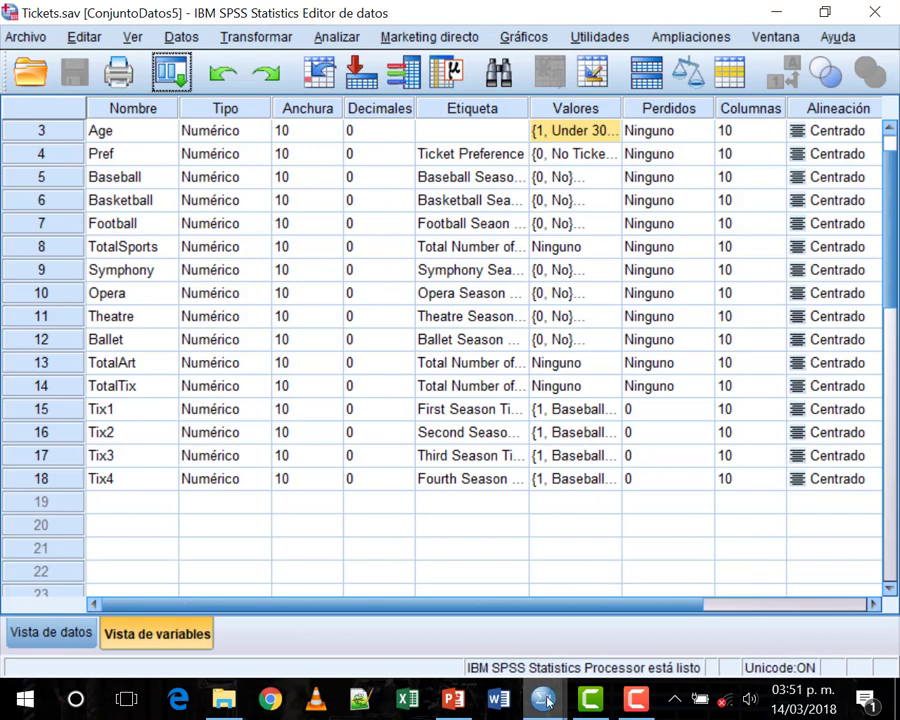
Switch to the output viewer, go to the Male*Age*$BoletosGeneral crosstab and narrow the outline pane to give the table more width
mouse_move(543, 699)
click(440, 590)
scroll(623, 378, up, 15)
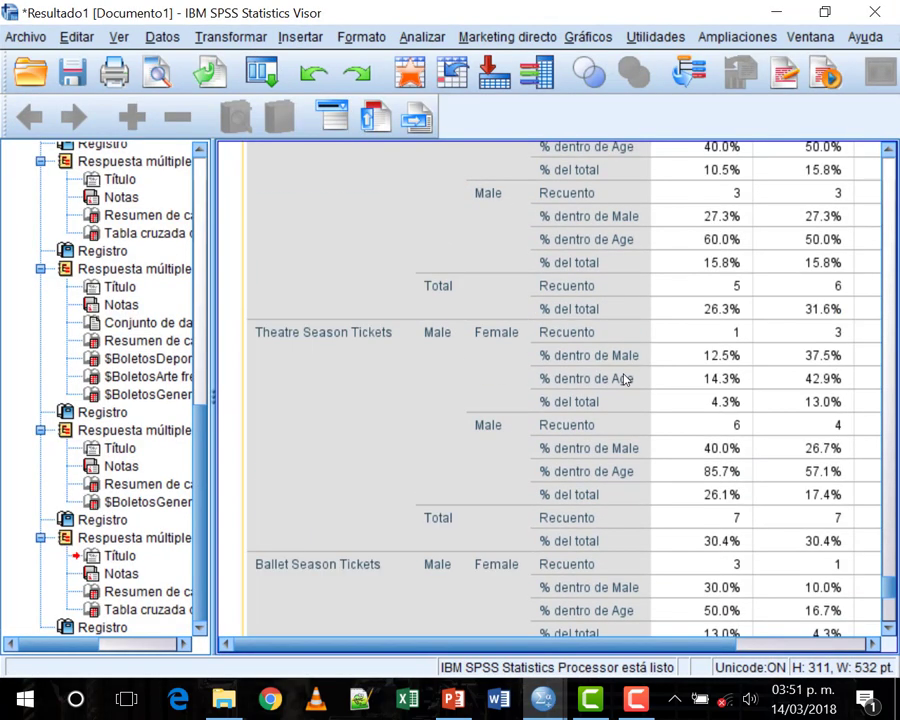
scroll(623, 378, up, 3)
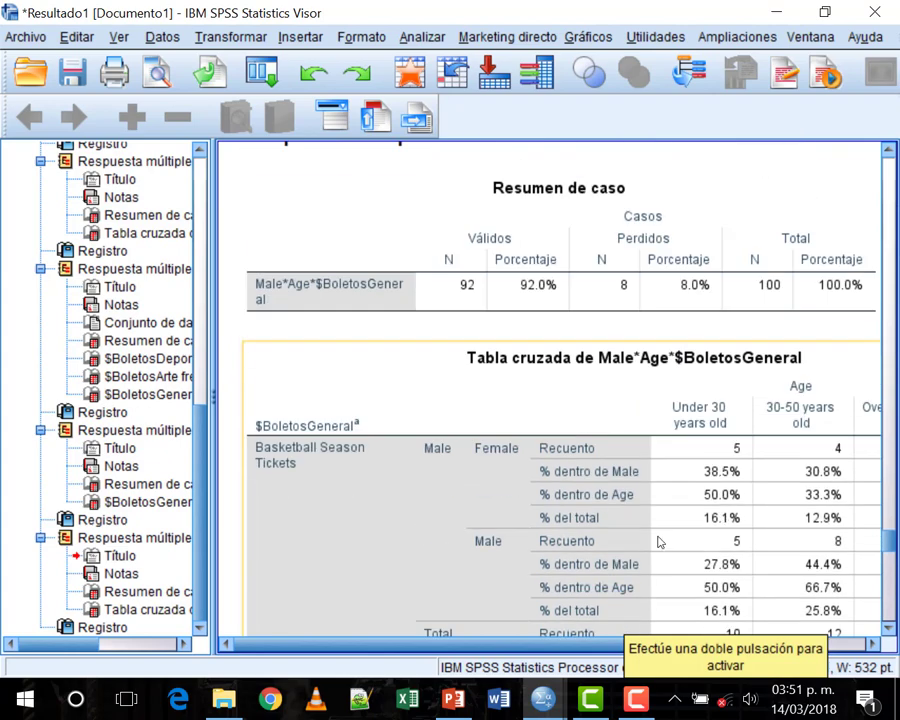
scroll(679, 646, right, 3)
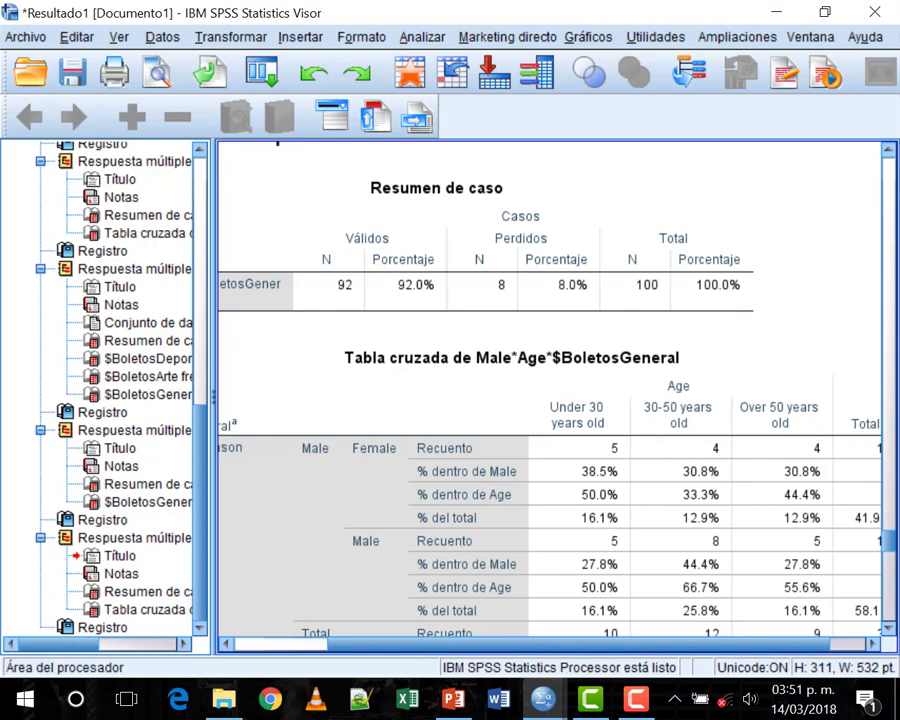
scroll(550, 400, left, 3)
drag(216, 194, 72, 194)
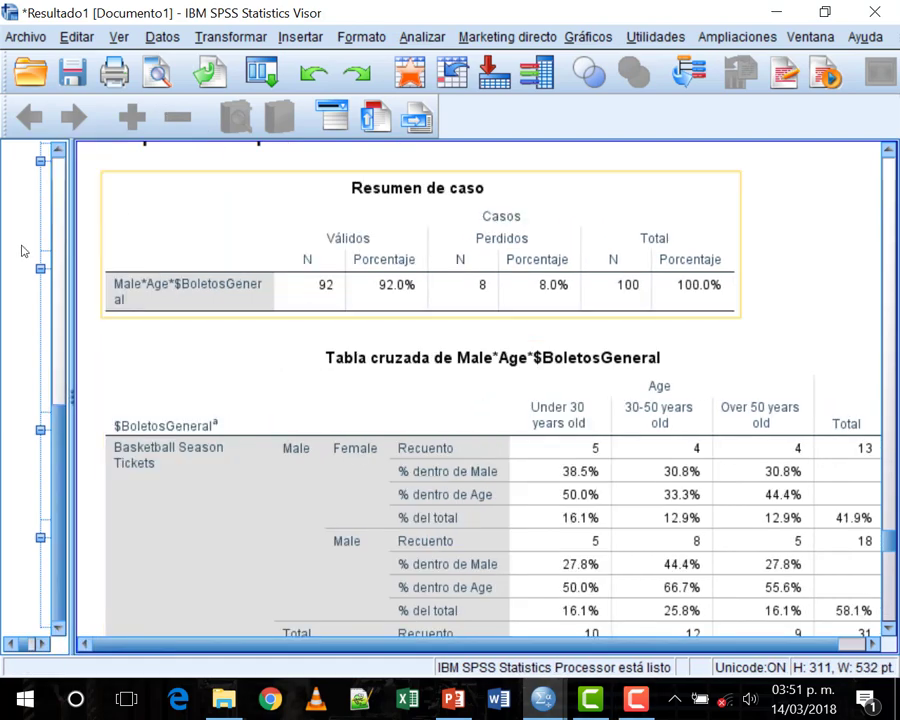
Examine the case summary and the counts and percentages by gender and age for each season ticket in the crosstab
scroll(468, 356, up, 3)
click(411, 426)
scroll(239, 263, down, 3)
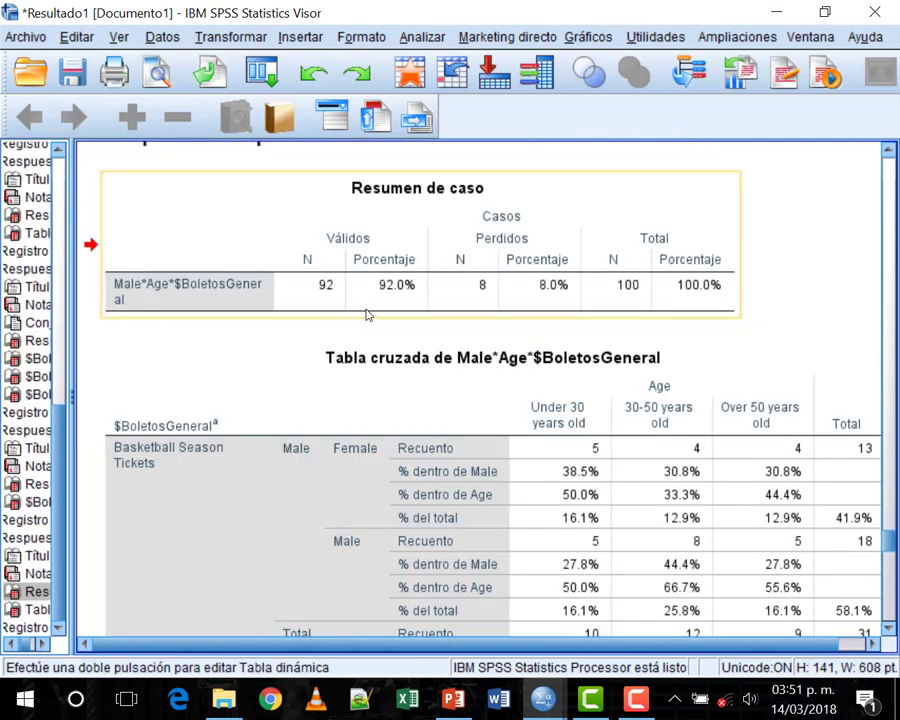
scroll(390, 330, down, 3)
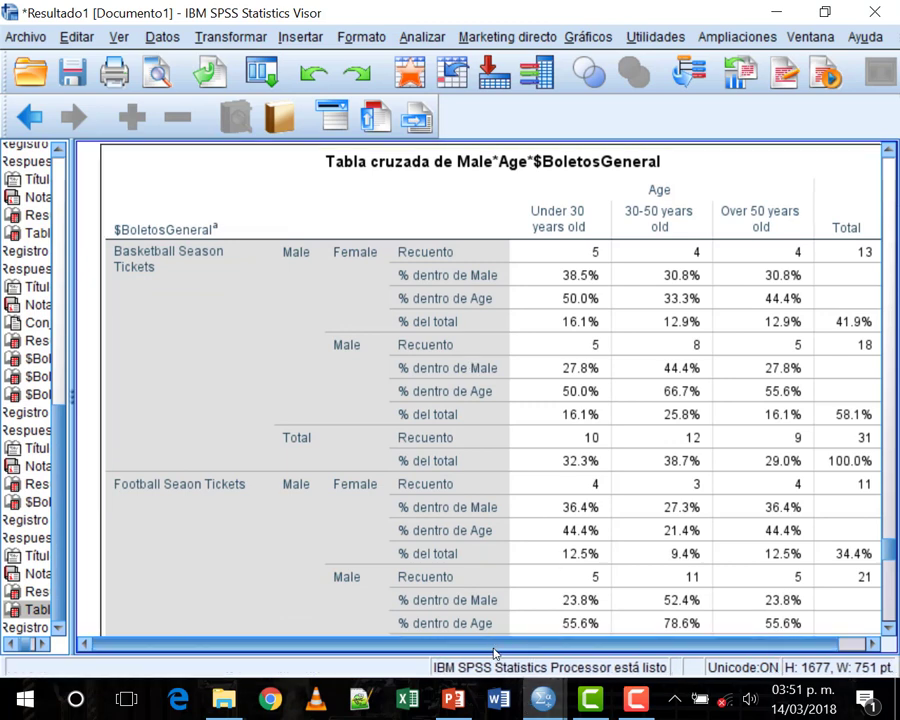
scroll(325, 430, right, 2)
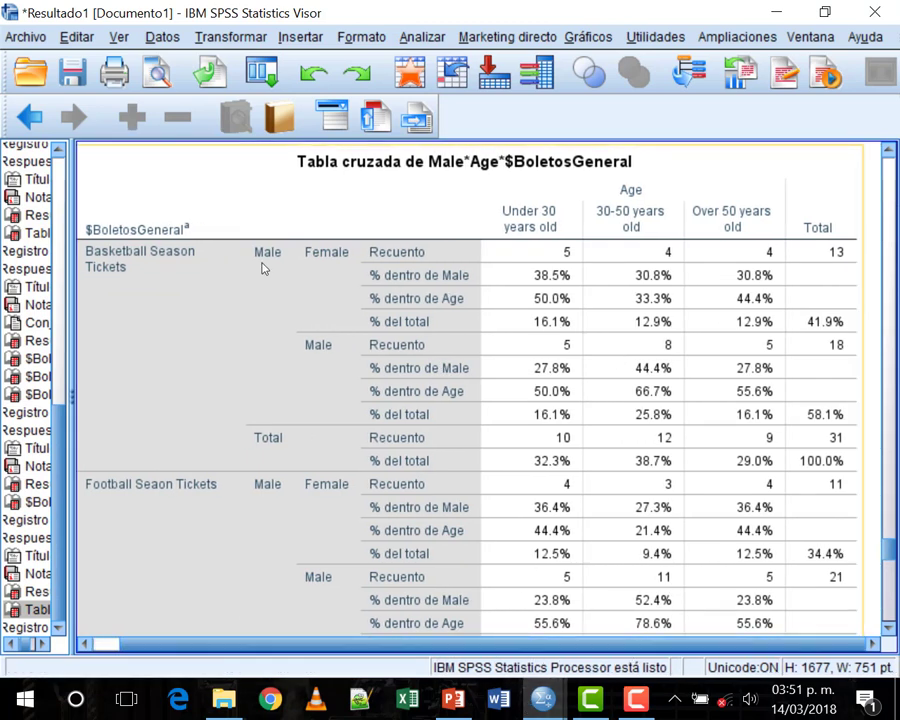
click(218, 173)
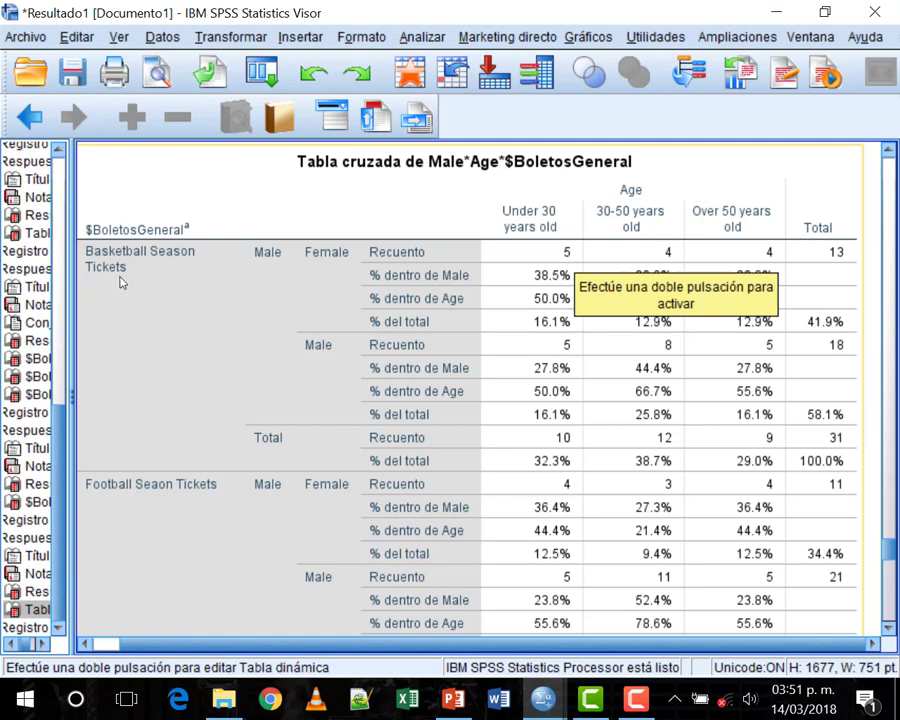
scroll(130, 295, down, 5)
scroll(596, 399, up, 5)
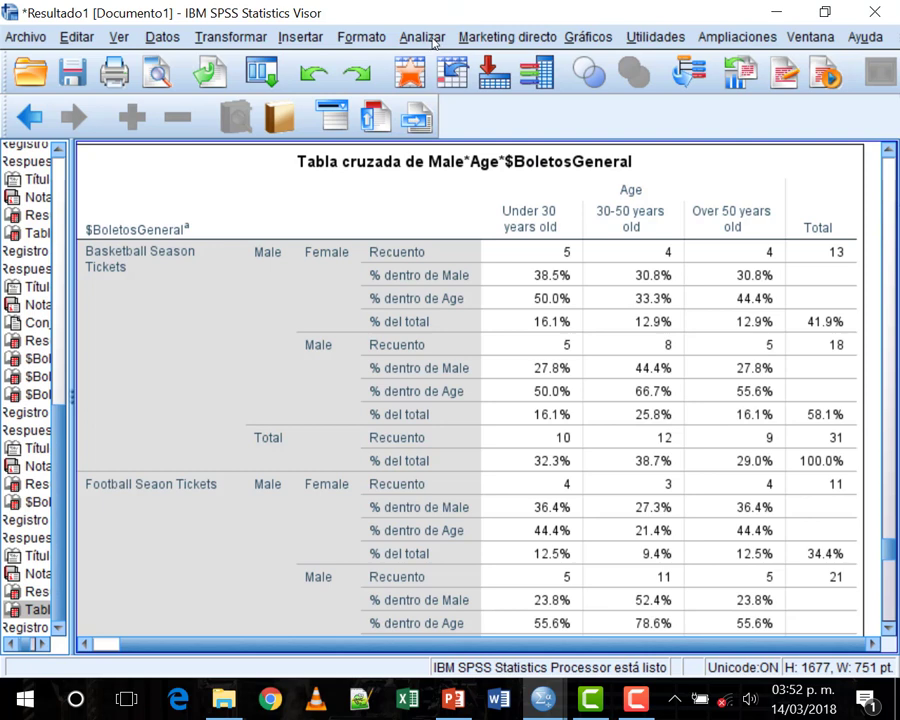
Rerun the multiple response crosstab of Male by Age layered by $BoletosGeneral with row, column and total cell percentages turned off
key(alt+n)
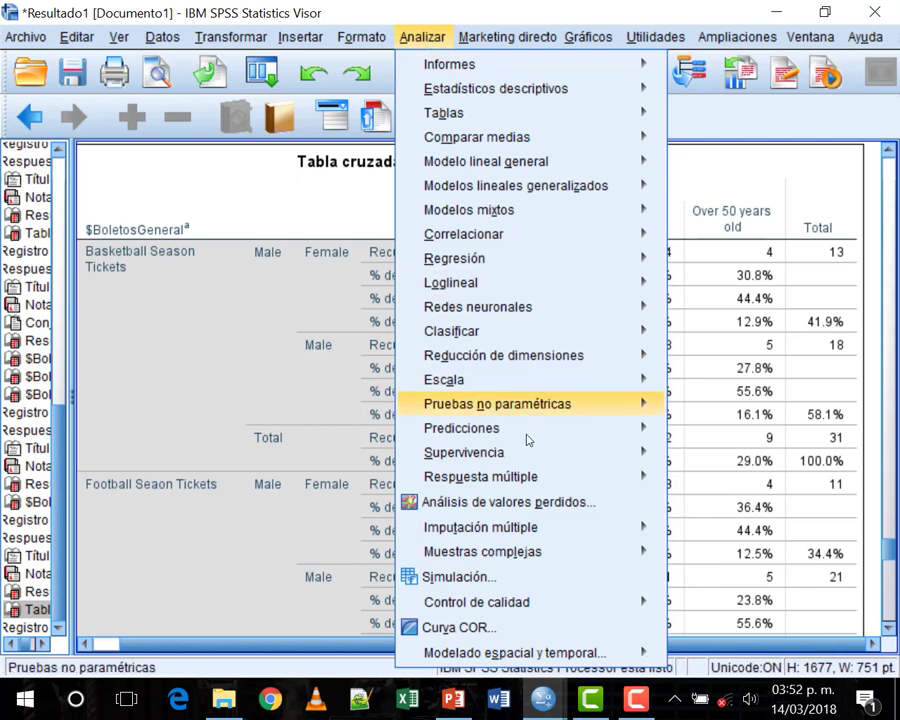
mouse_move(541, 477)
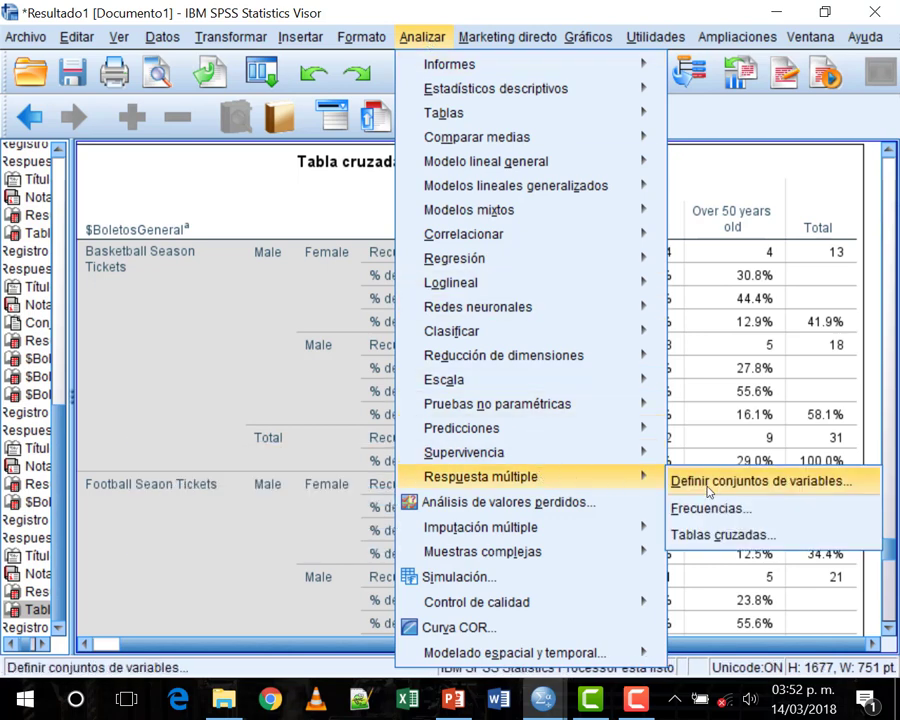
click(722, 536)
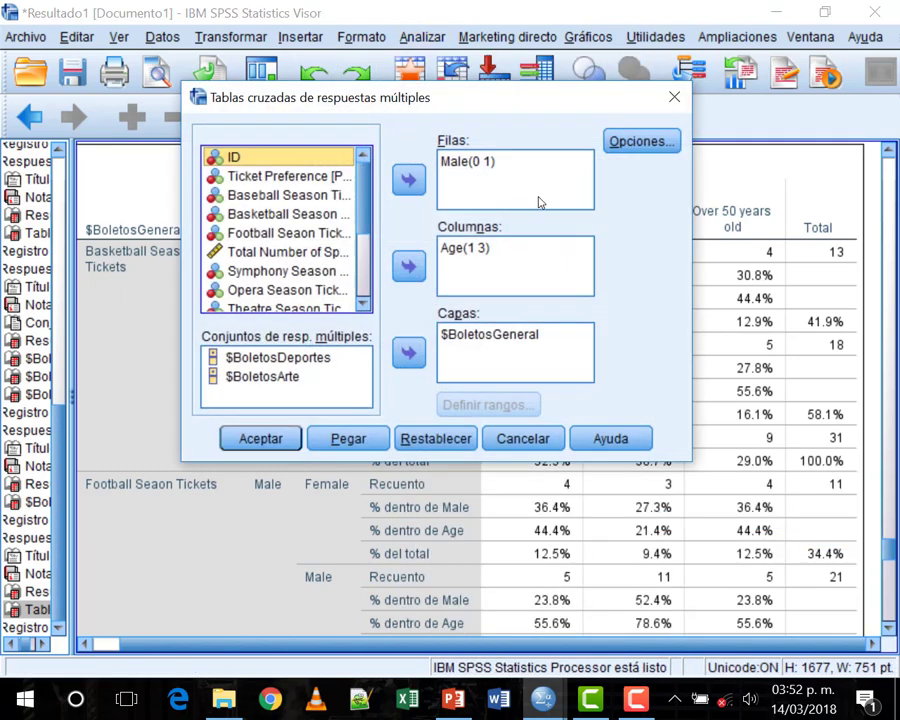
key(alt+o)
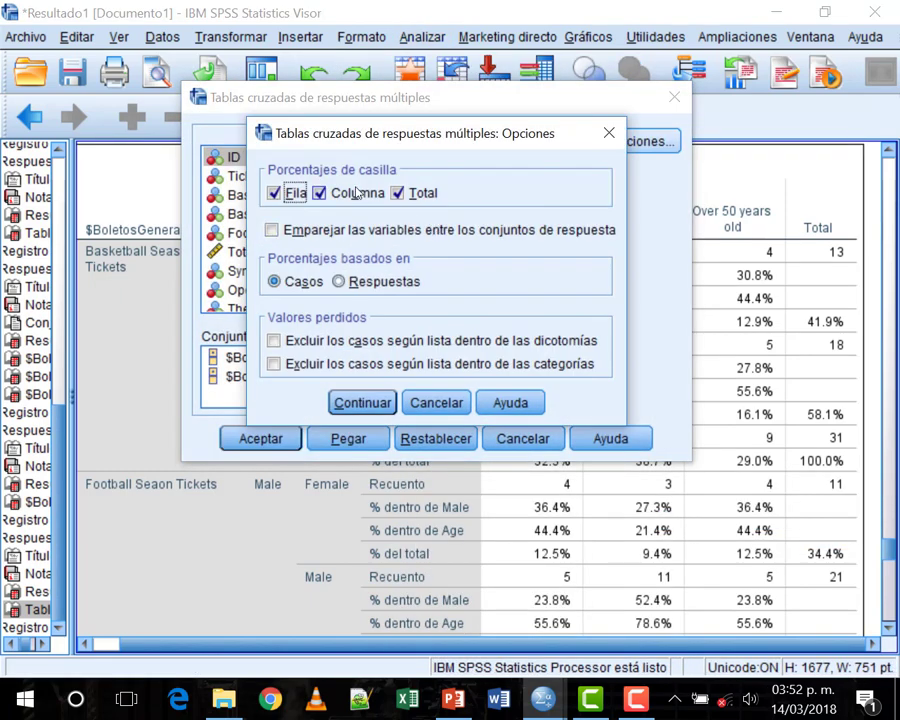
key(space)
key(Tab)
key(space)
key(Tab)
key(space)
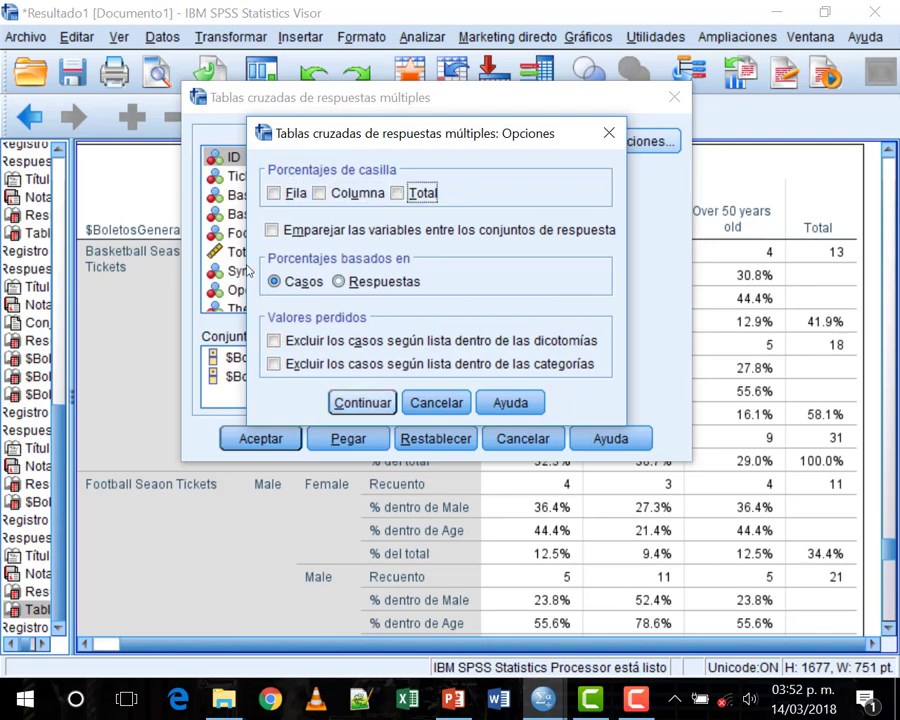
click(354, 402)
click(248, 440)
Examine the counts by gender and age for each season ticket in the new counts-only crosstab
click(470, 376)
scroll(450, 386, down, 5)
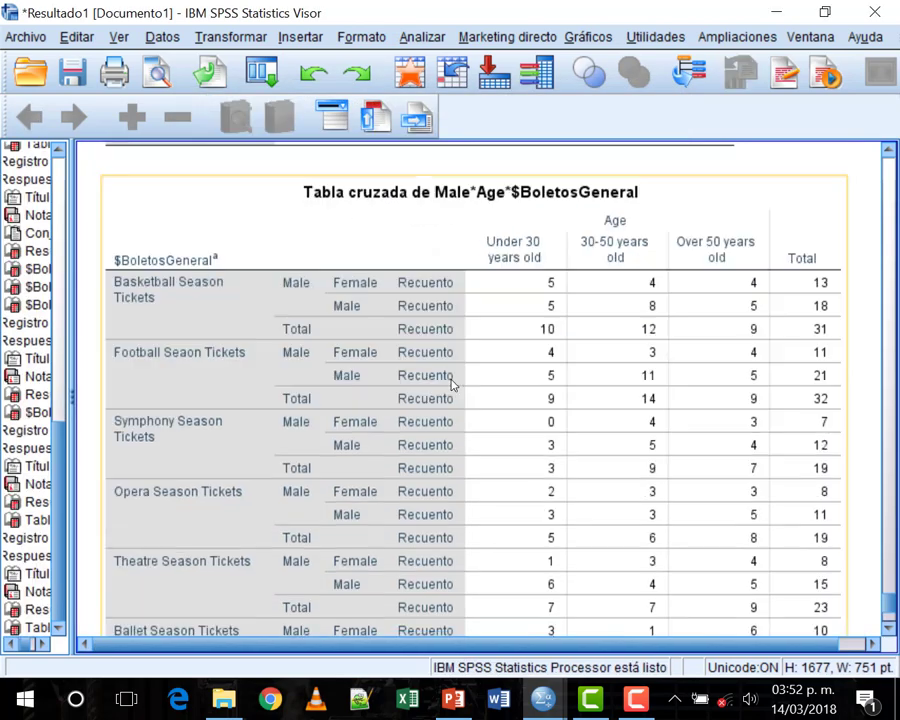
scroll(450, 387, up, 2)
scroll(474, 370, up, 3)
scroll(428, 407, down, 5)
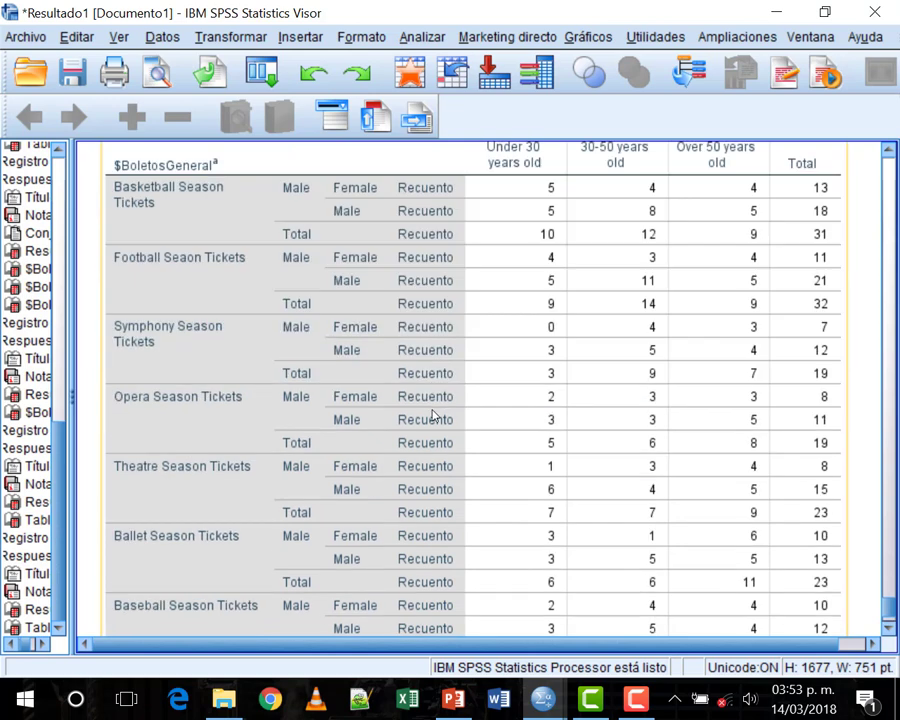
scroll(433, 415, up, 1)
drag(858, 144, 857, 135)
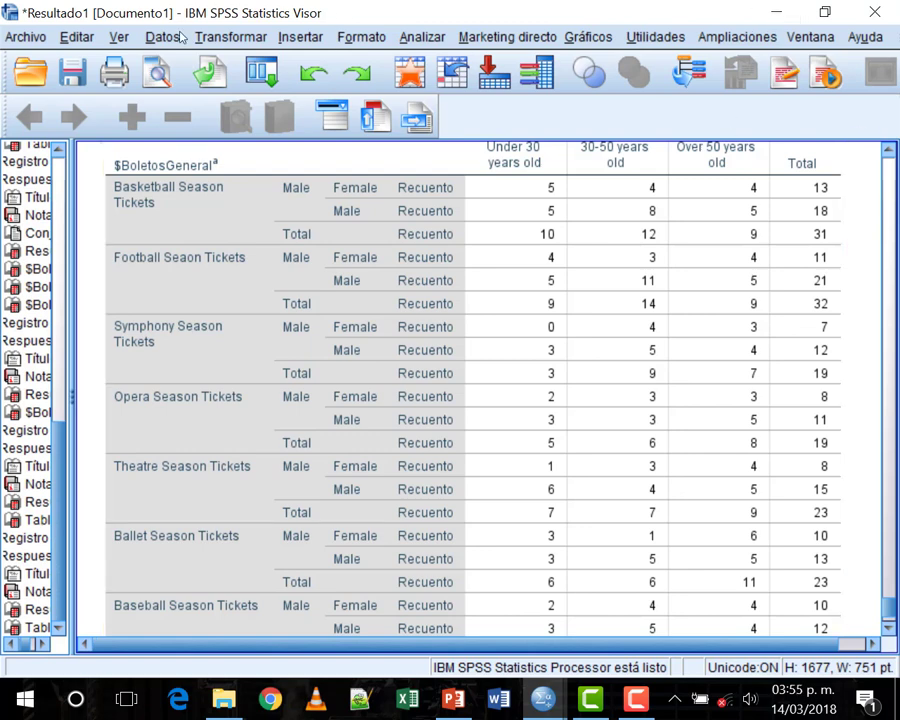
key(alt+d)
mouse_move(278, 438)
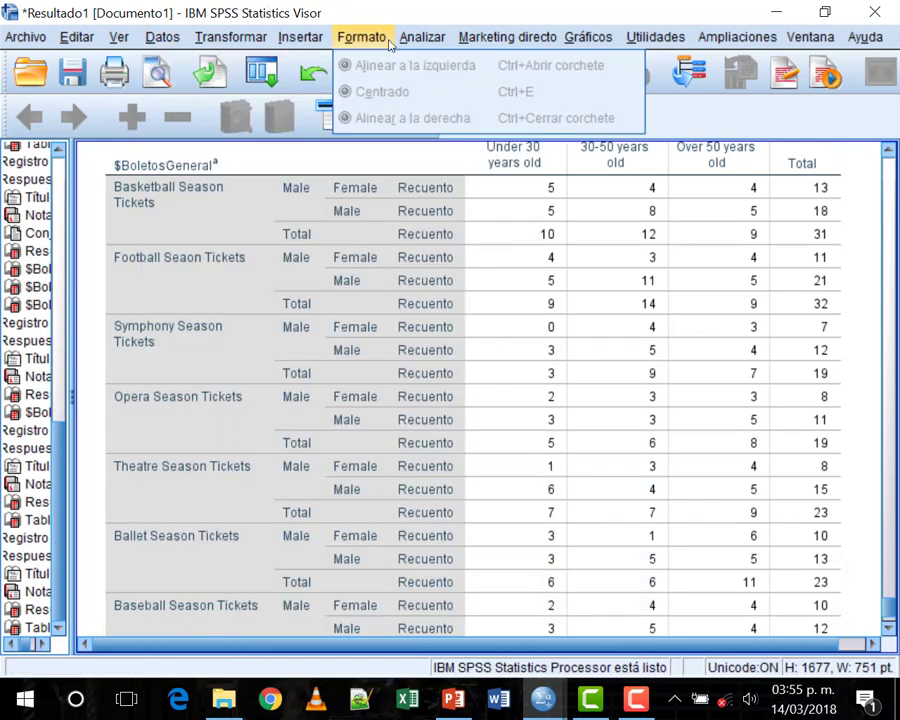
mouse_move(426, 44)
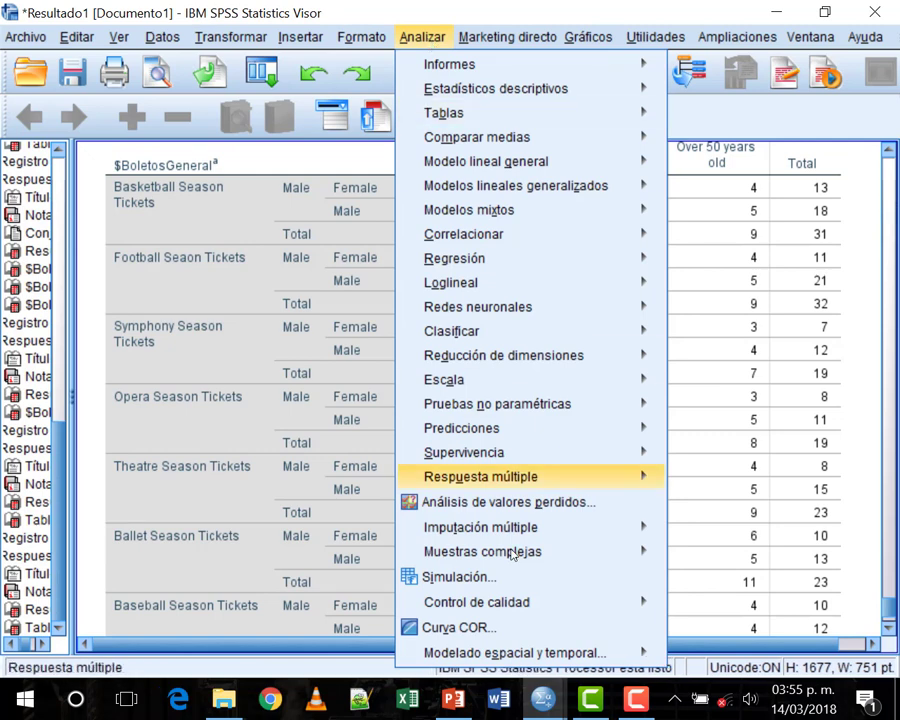
mouse_move(510, 483)
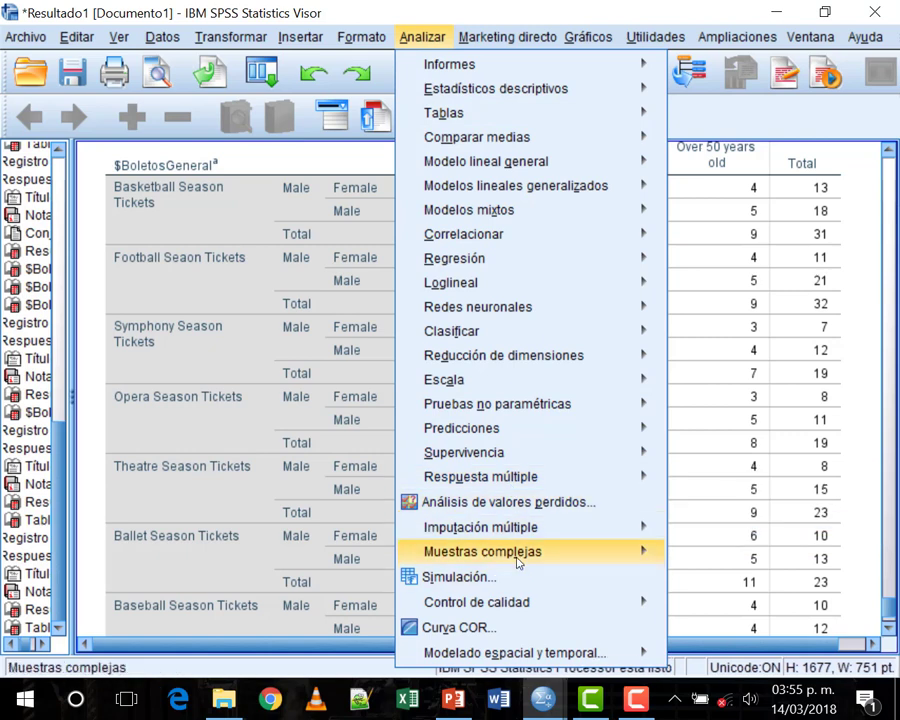
mouse_move(519, 563)
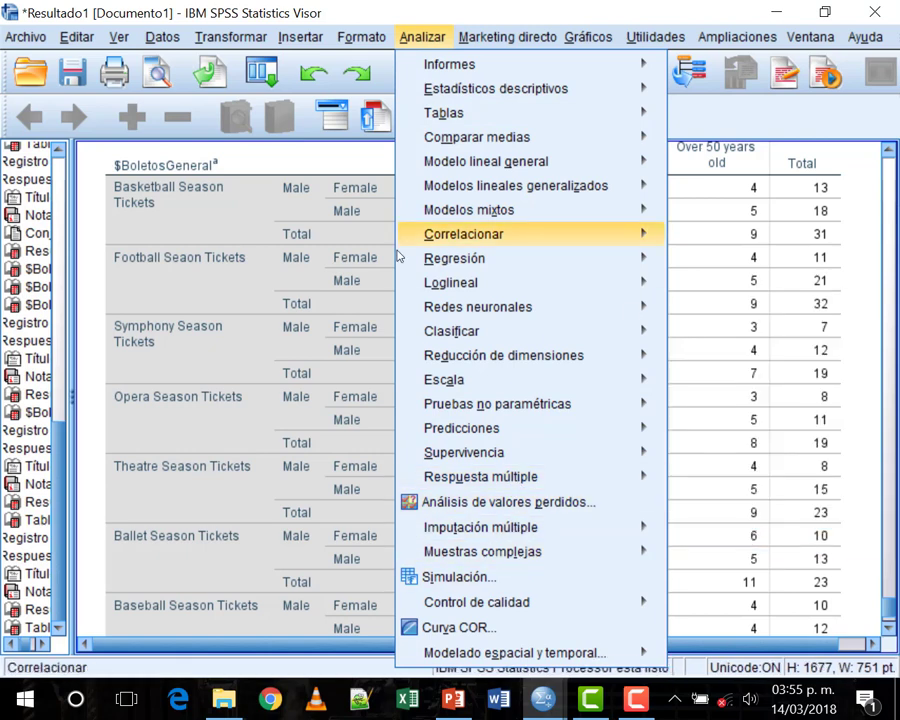
click(730, 331)
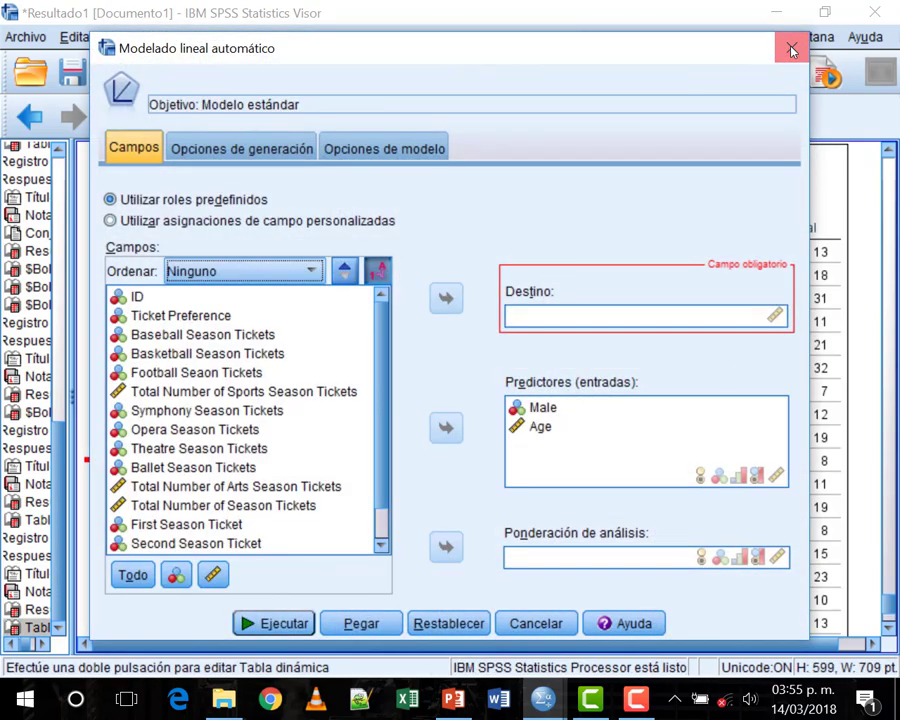
key(Escape)
Examine the earlier Male*Age*$BoletosGeneral crosstab that includes the row, column and total percentages
scroll(547, 453, down, 10)
scroll(548, 453, up, 15)
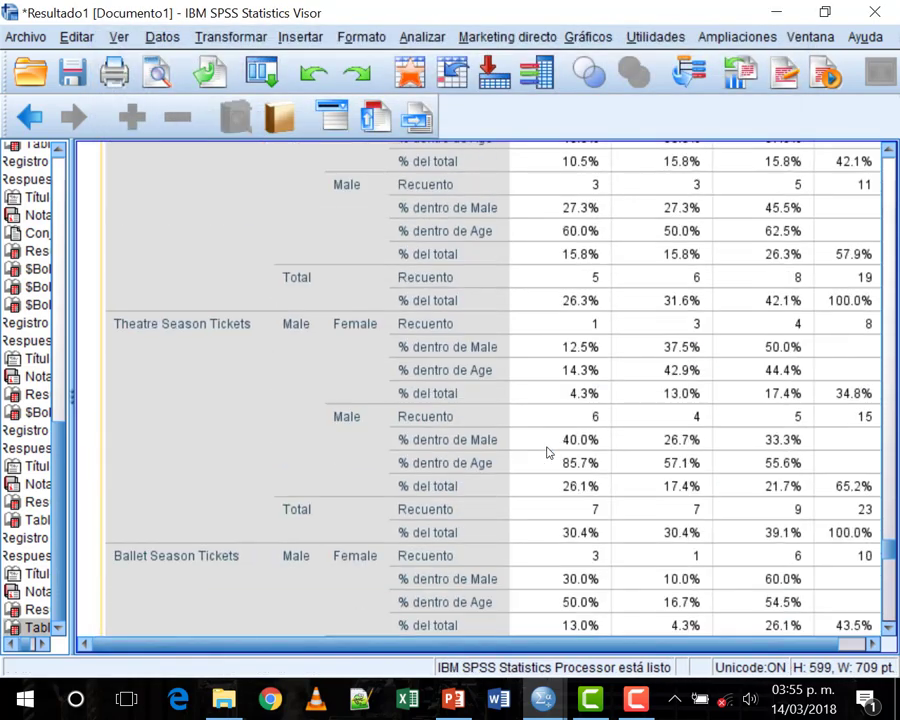
scroll(548, 453, up, 2)
scroll(546, 450, down, 2)
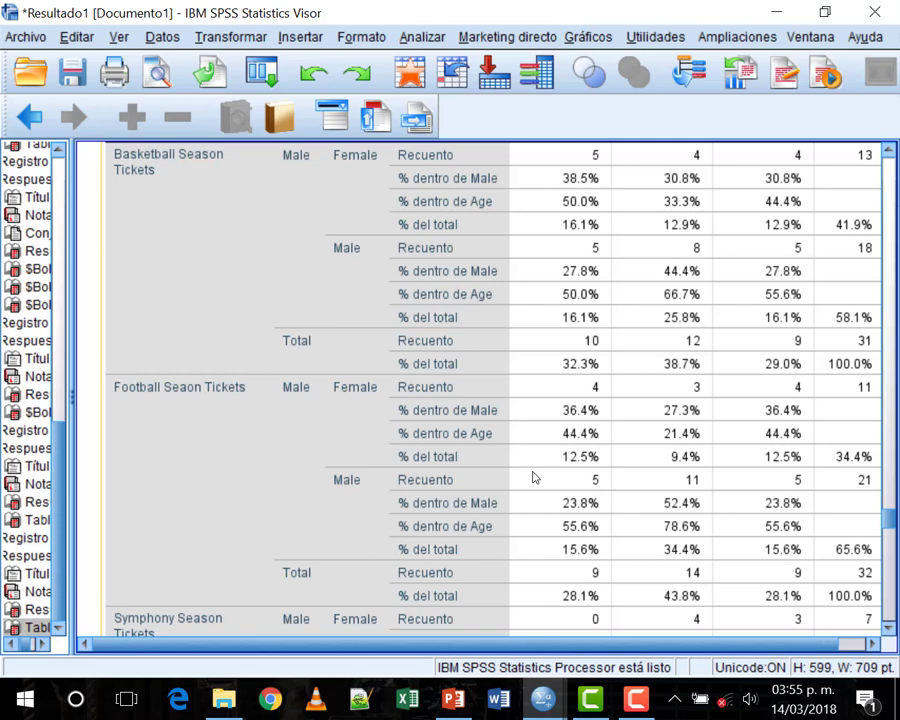
scroll(533, 477, up, 2)
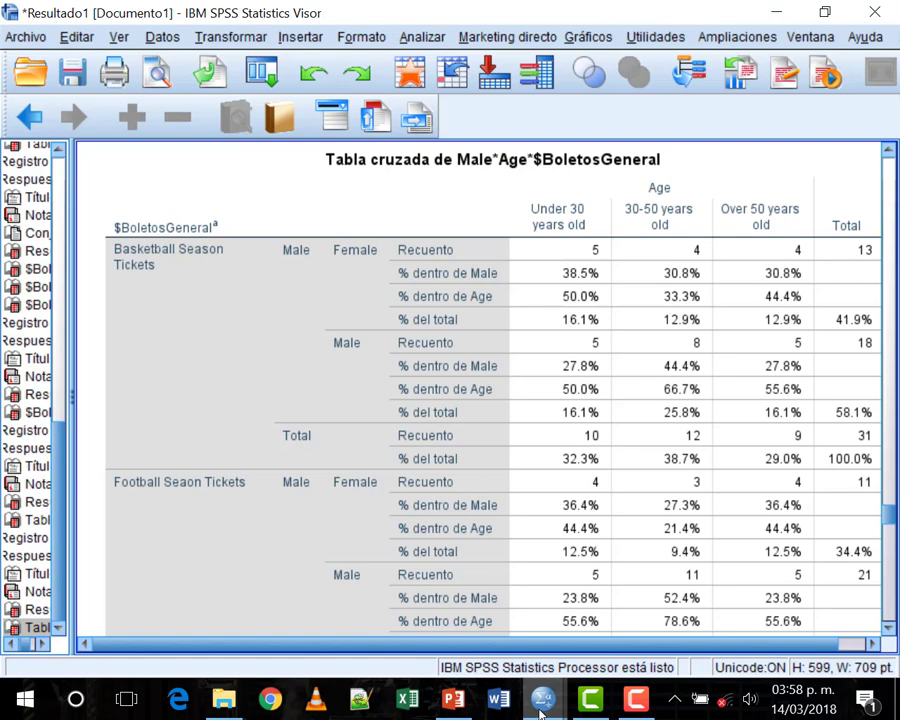
Switch to the SPSS 4 presentation in PowerPoint and look through the slides of the Frecuencias section
mouse_move(542, 696)
mouse_move(453, 698)
click(460, 590)
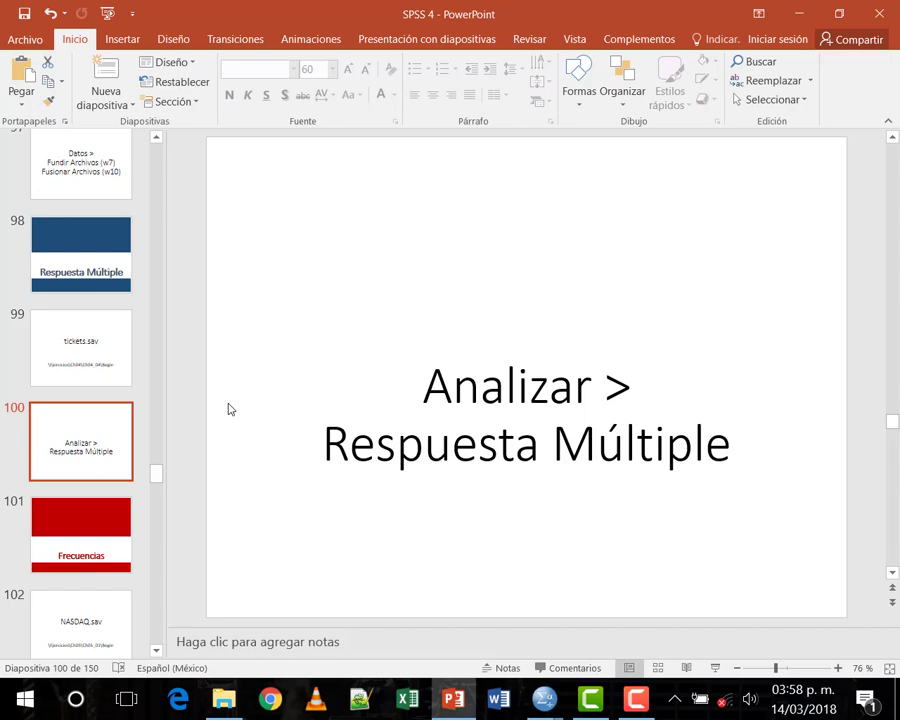
click(104, 540)
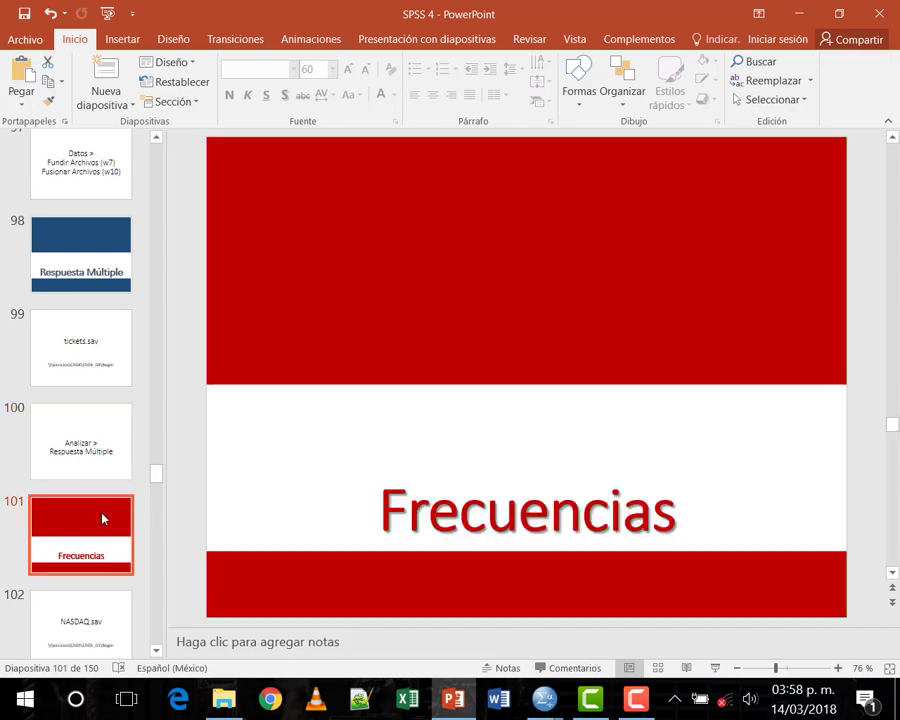
scroll(101, 505, down, 2)
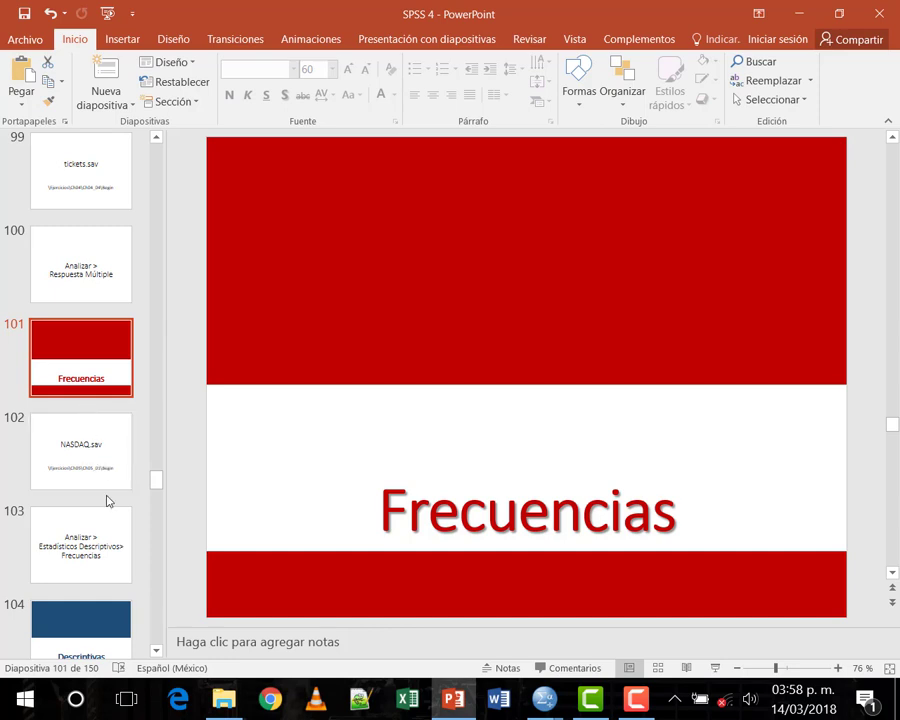
click(86, 536)
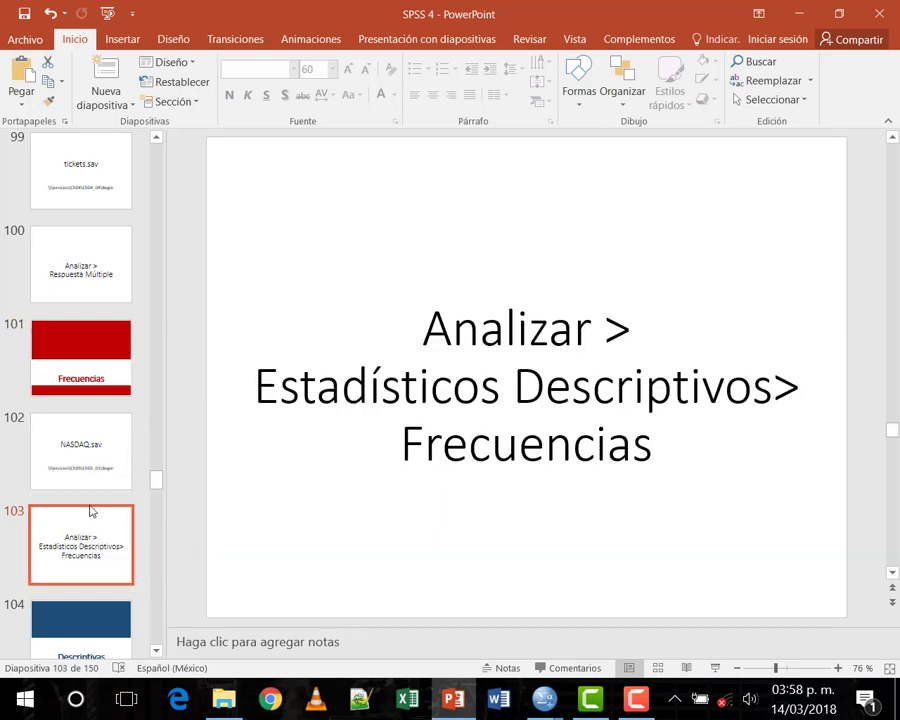
click(73, 351)
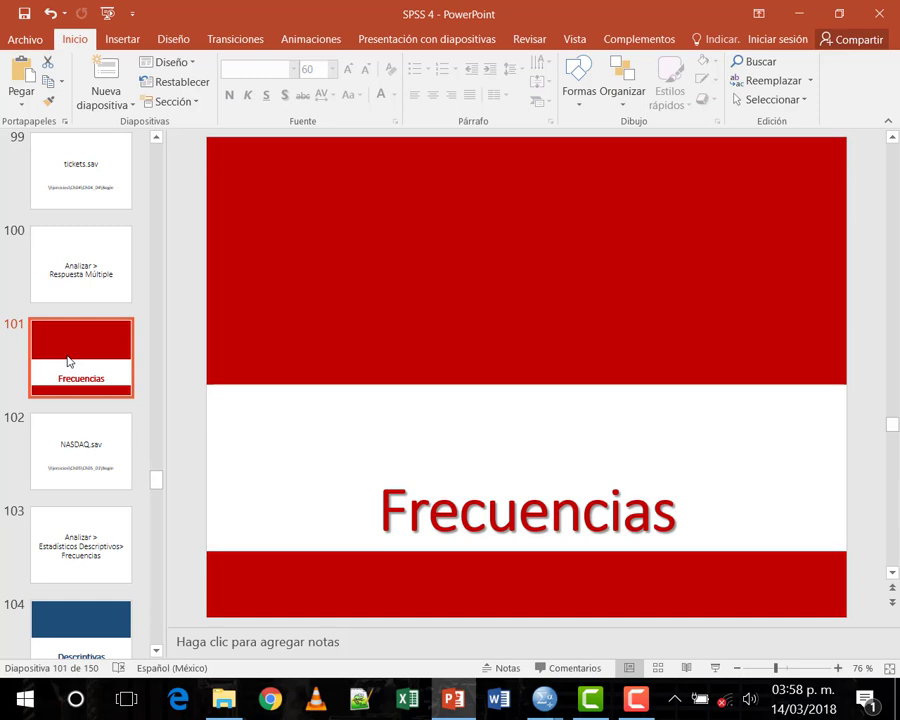
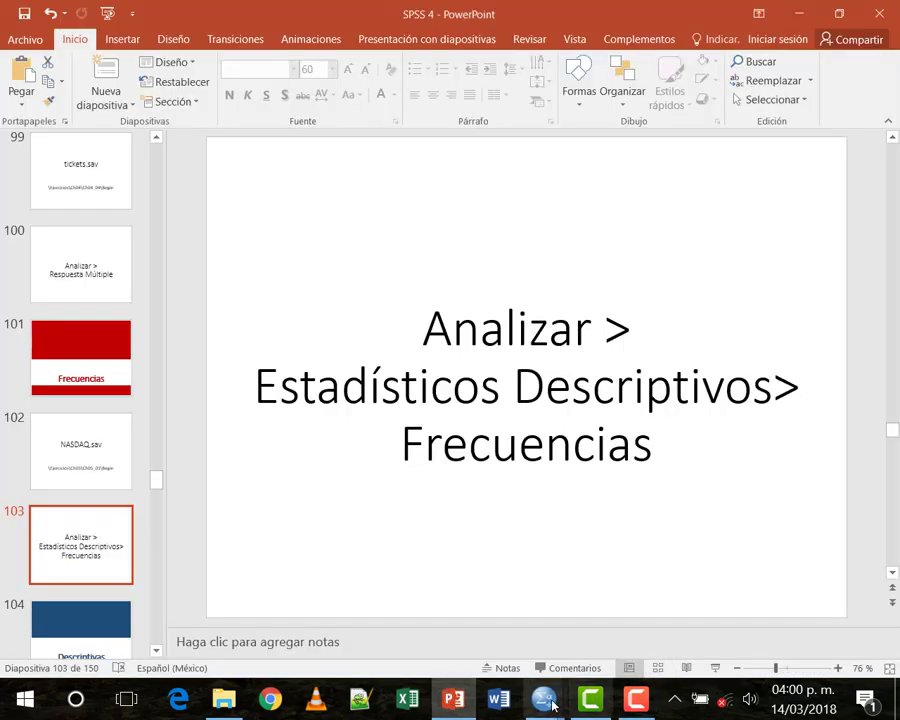
Switch to the Frequencies dialog for NASDAQ.sav in SPSS, add MarketCap as the variable and go through its statistics options
mouse_move(544, 698)
click(737, 557)
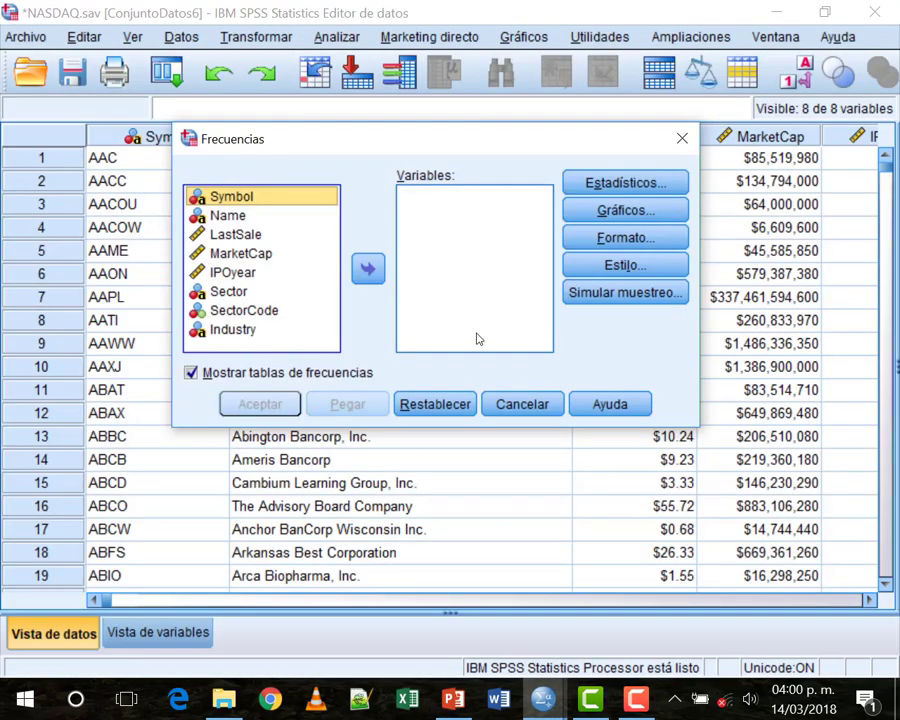
click(262, 254)
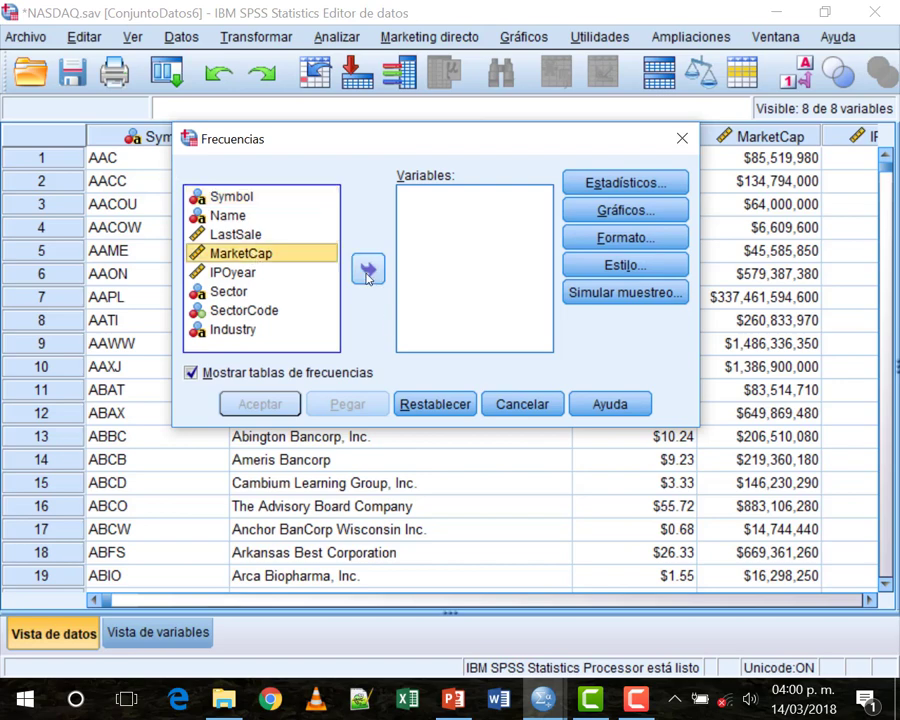
click(367, 272)
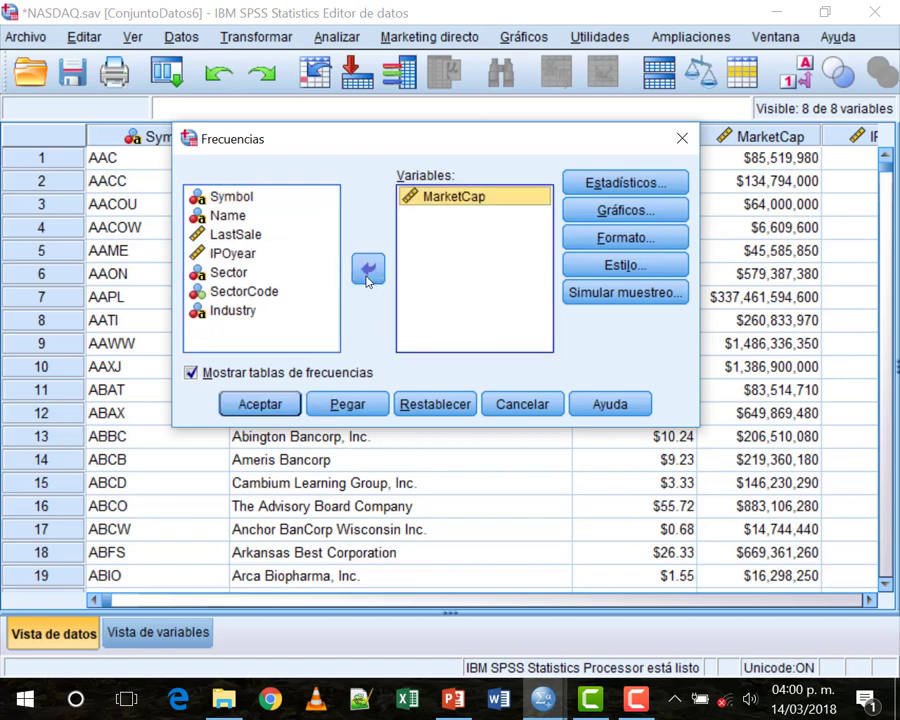
click(612, 183)
drag(590, 248, 264, 137)
key(Return)
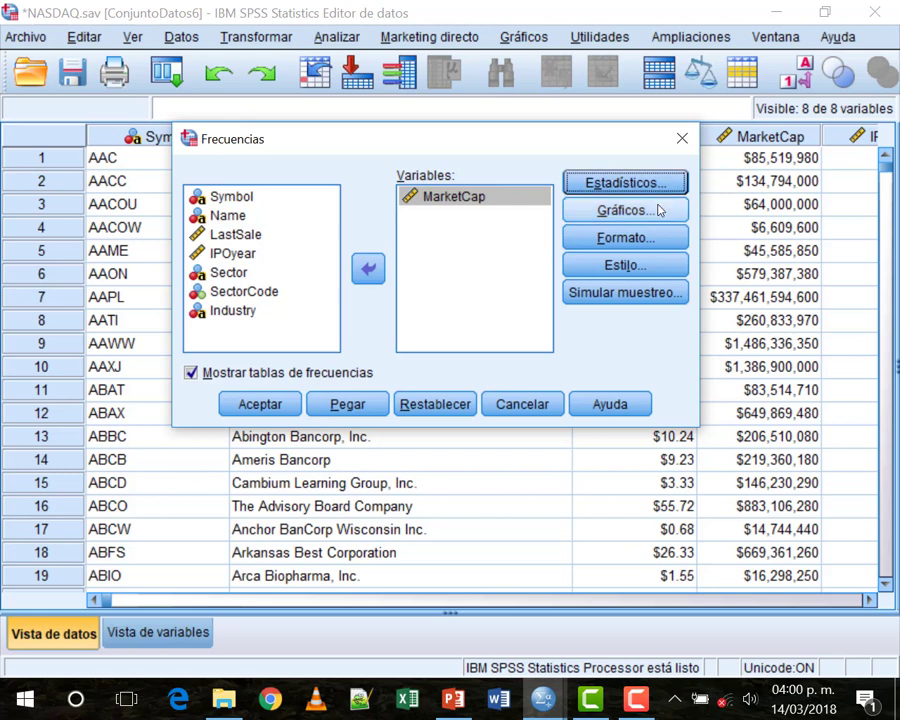
Request quartiles (Cuartiles) plus the mean, median, mode and sum (Media, Mediana, Moda, Suma) for the MarketCap frequencies
click(568, 180)
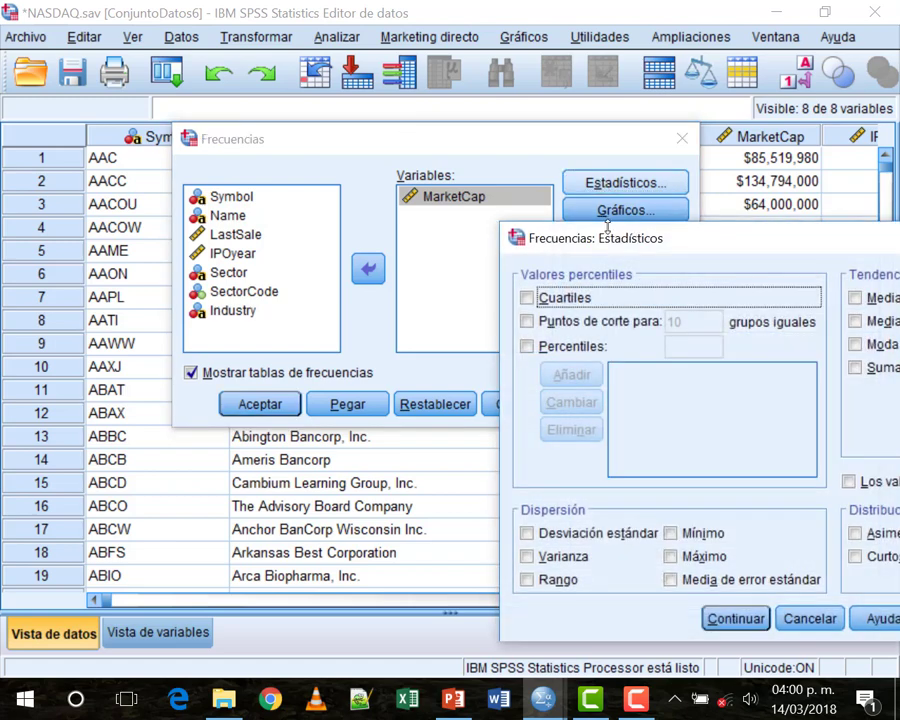
drag(607, 227, 199, 84)
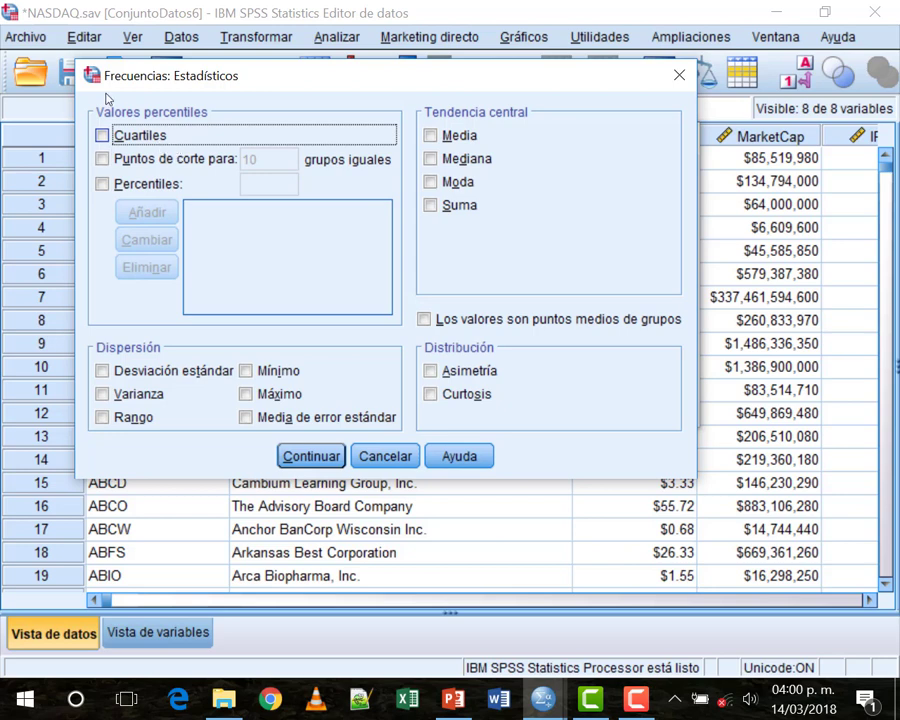
click(103, 134)
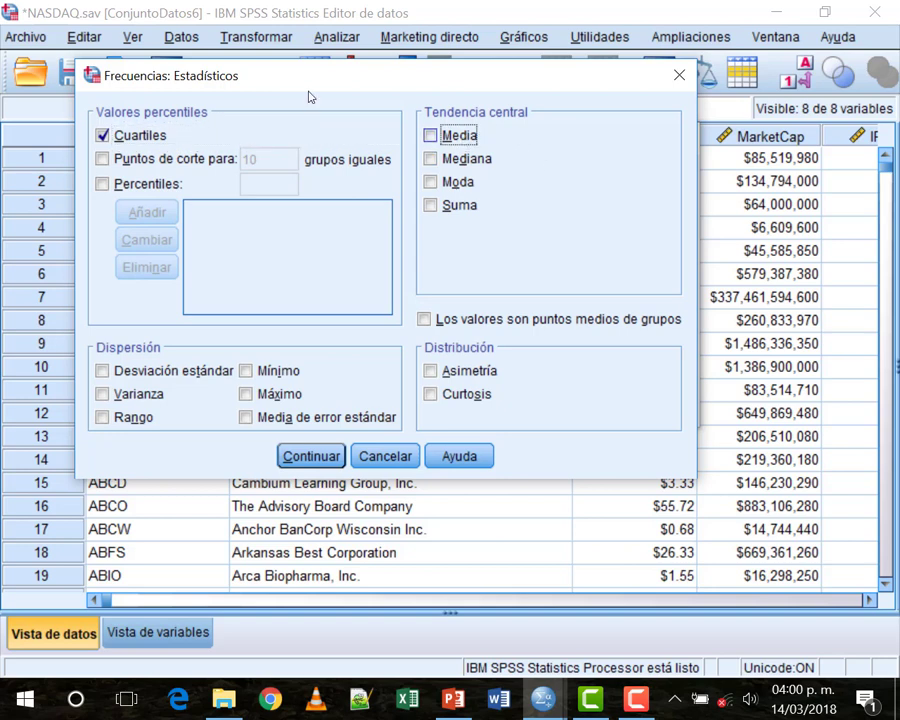
click(459, 136)
click(468, 158)
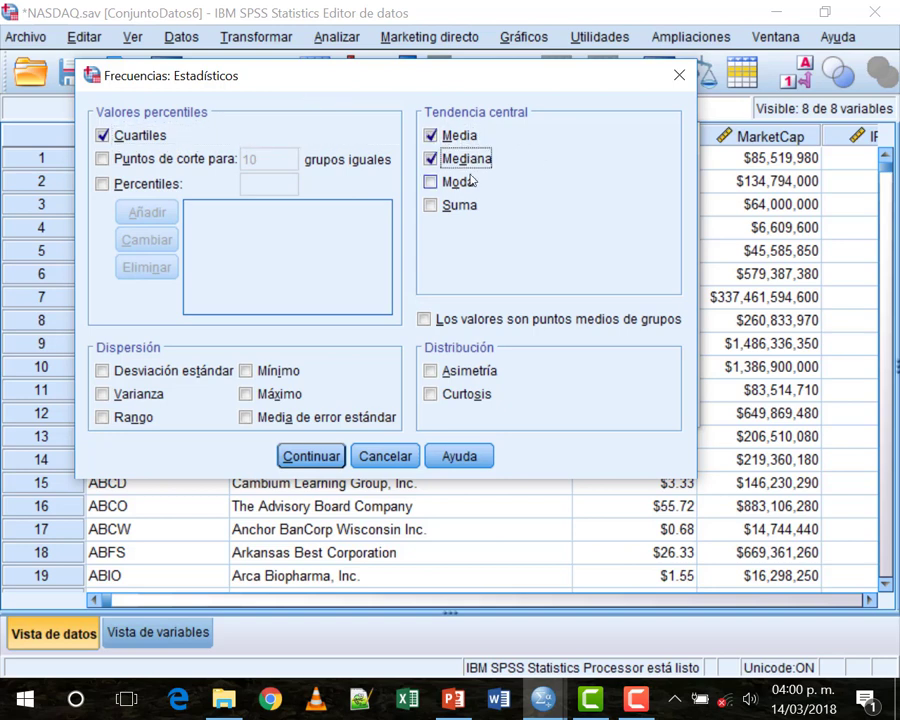
click(460, 182)
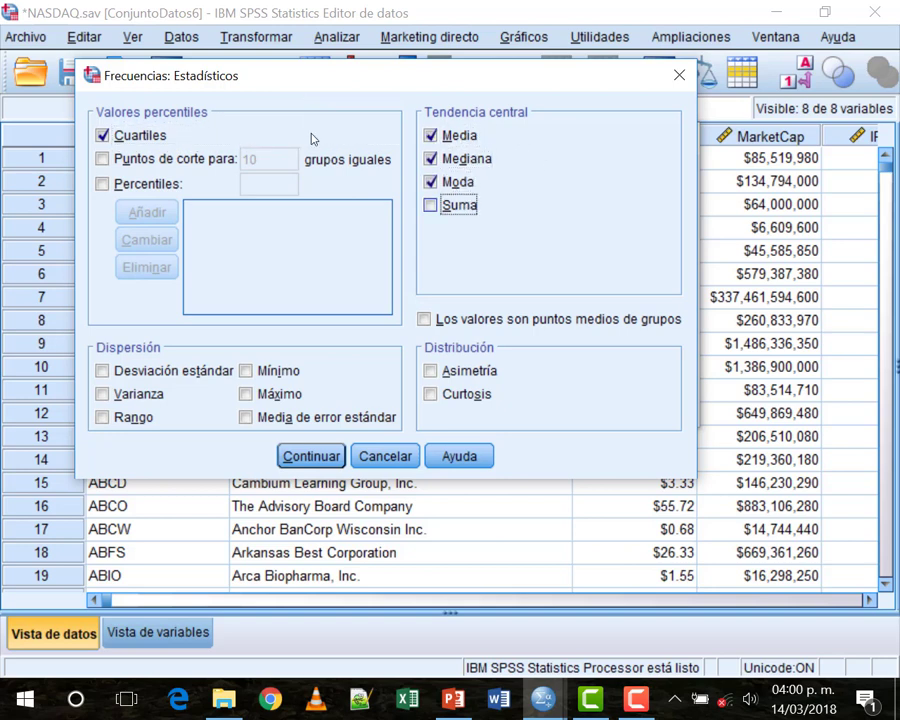
click(462, 204)
Include all dispersion statistics, from standard deviation to standard error of the mean, plus skewness (Asimetría) and kurtosis (Curtosis), and accept the statistics selection
click(165, 371)
click(150, 394)
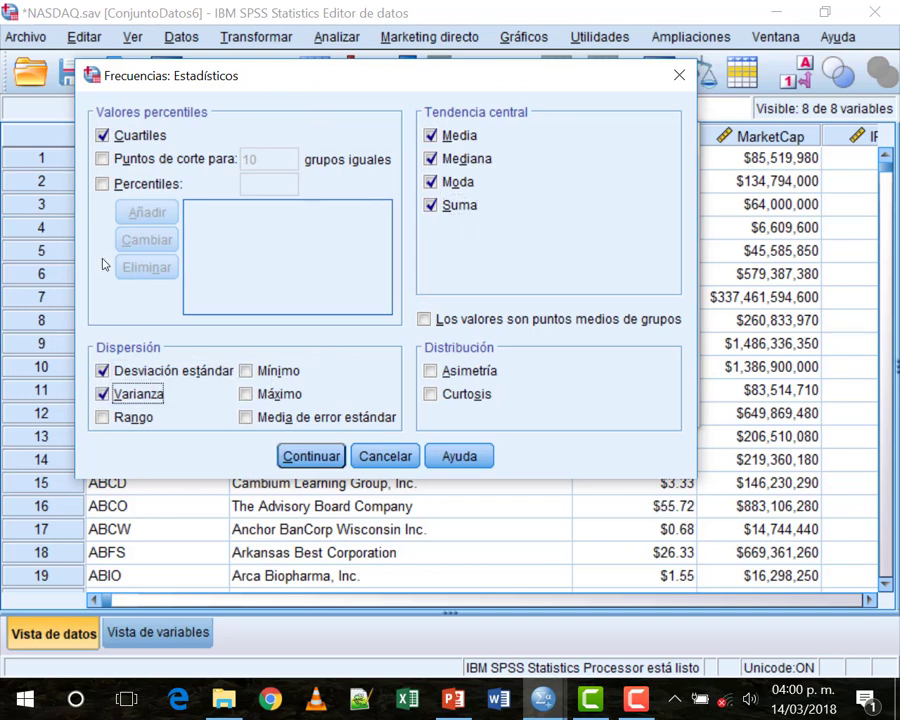
click(136, 418)
click(250, 371)
click(262, 396)
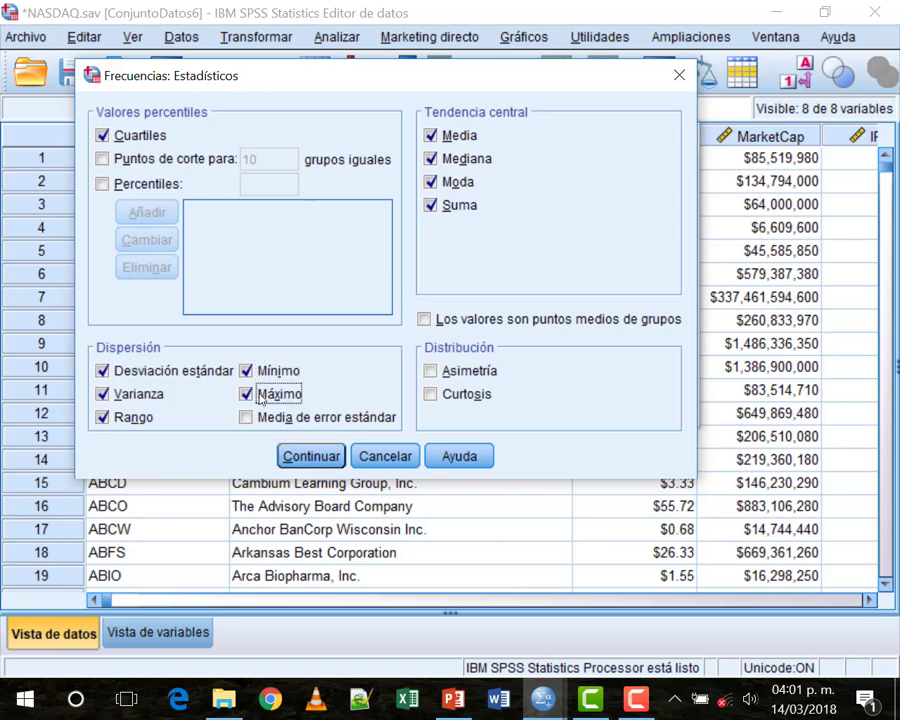
click(262, 417)
click(455, 371)
click(456, 396)
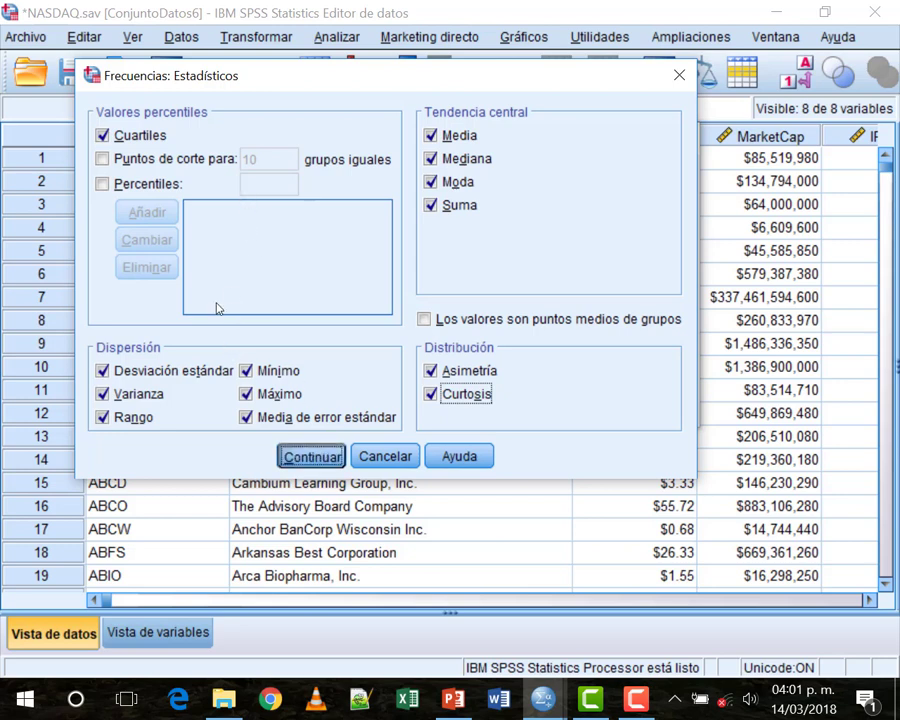
click(312, 456)
click(622, 181)
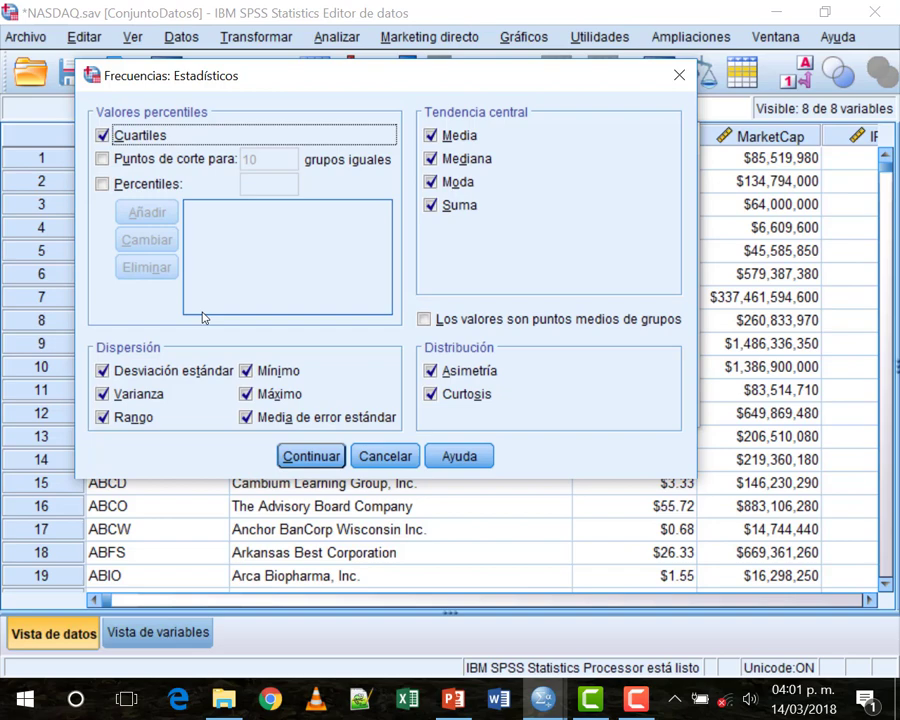
key(Return)
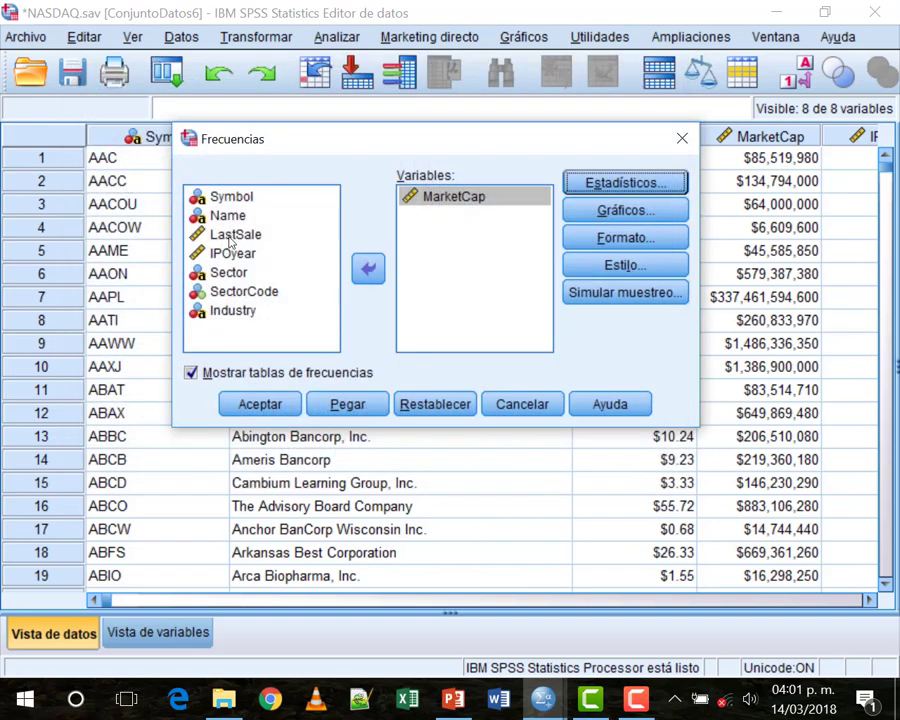
Add LastSale to the variables analysed in the Frequencies dialog
click(232, 237)
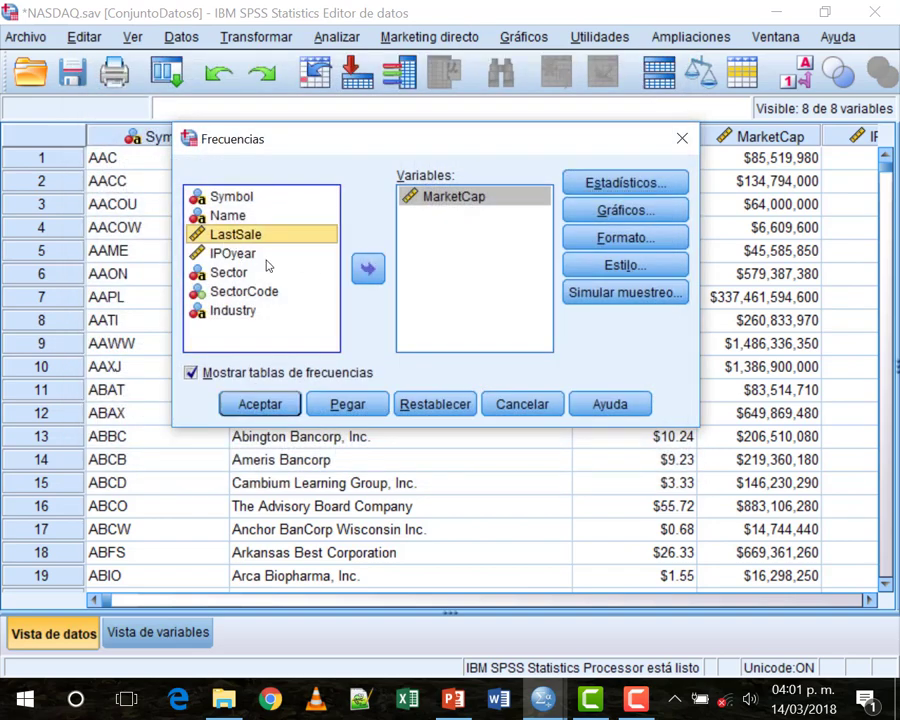
ctrl+click(268, 262)
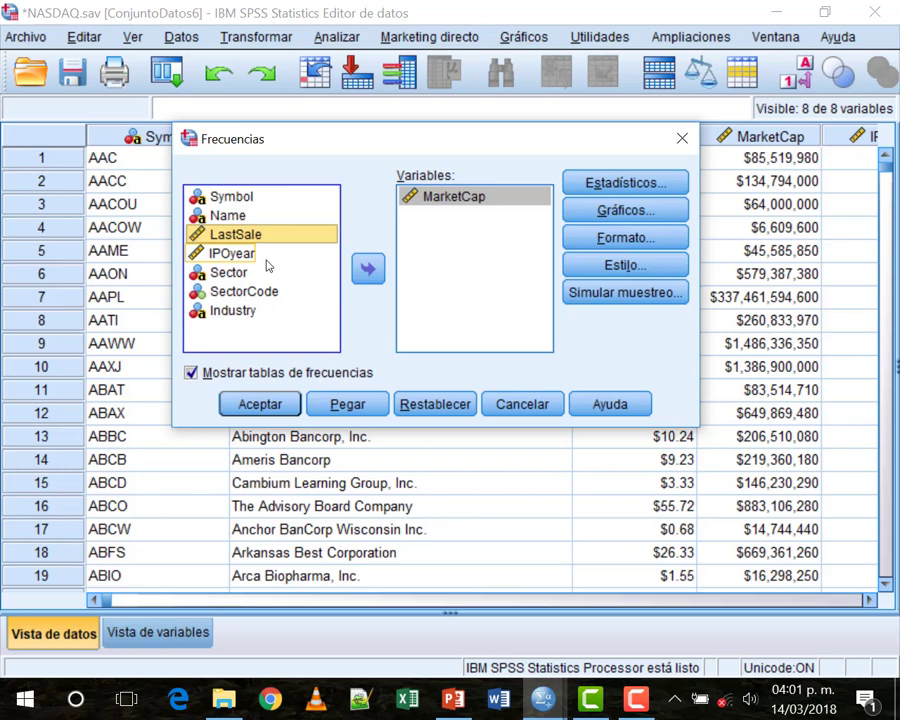
click(367, 270)
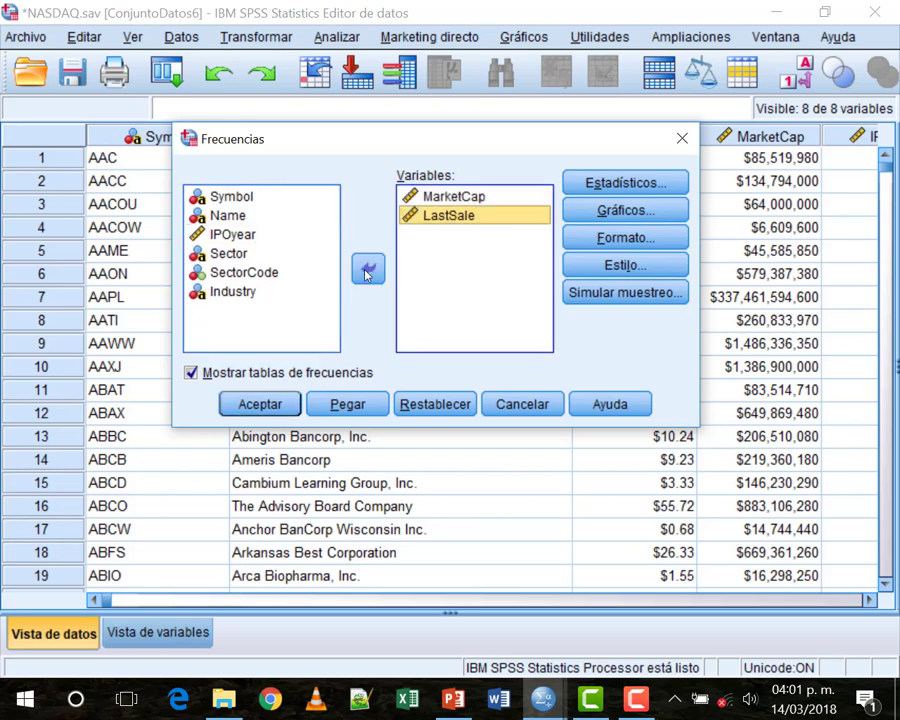
Choose histograms with the normal curve shown as the chart type and run the frequencies analysis
click(595, 212)
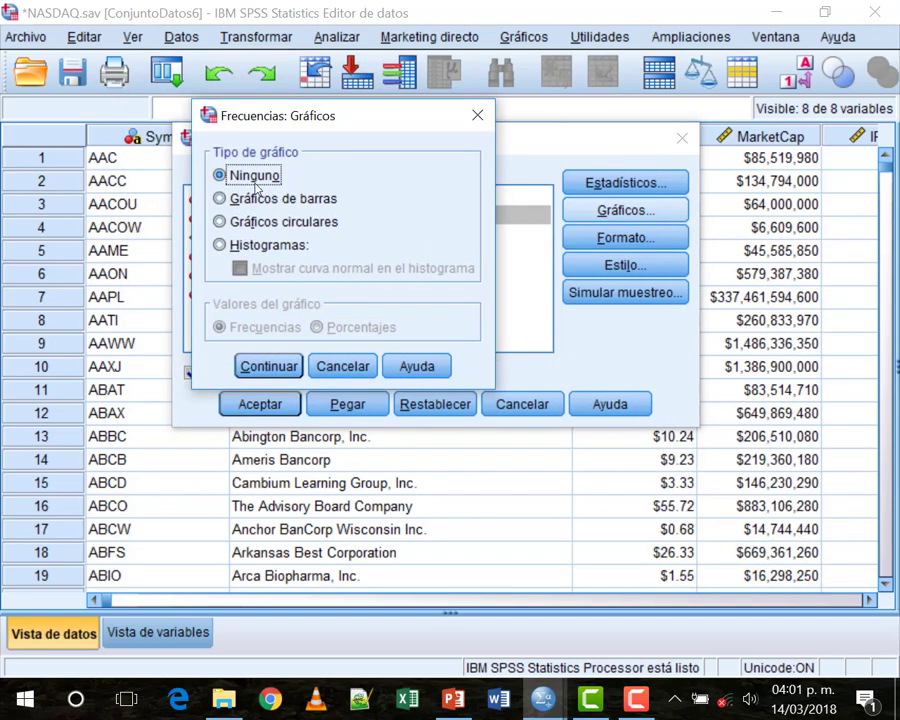
click(303, 246)
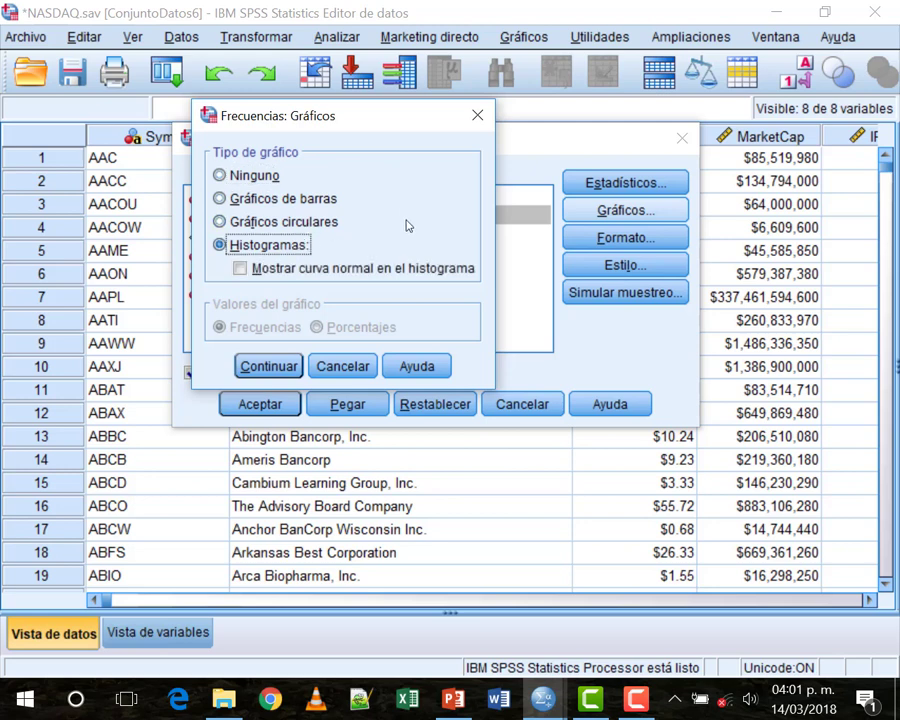
click(242, 269)
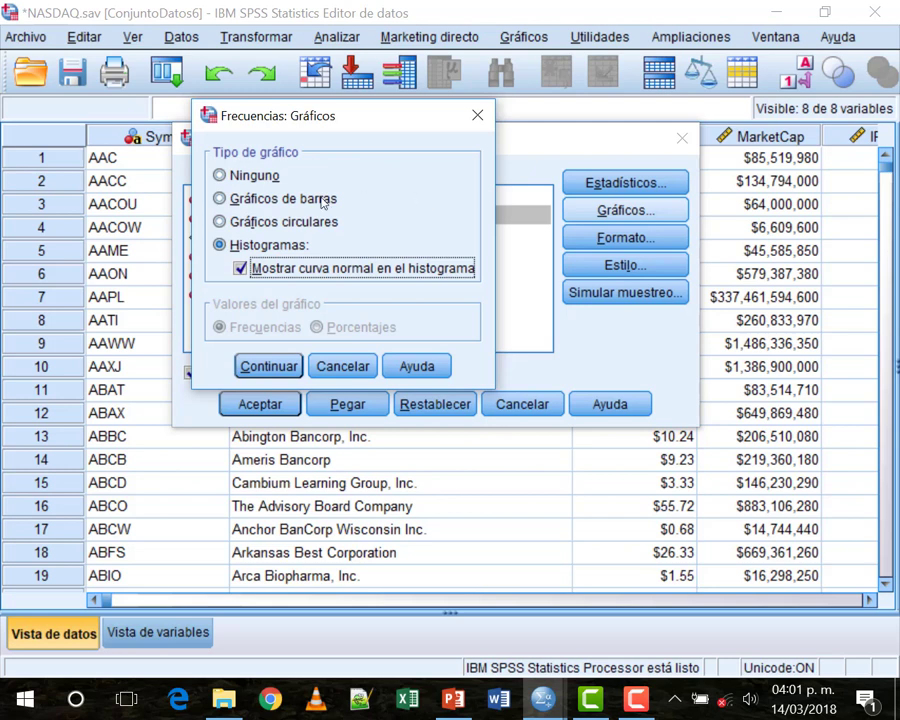
click(262, 366)
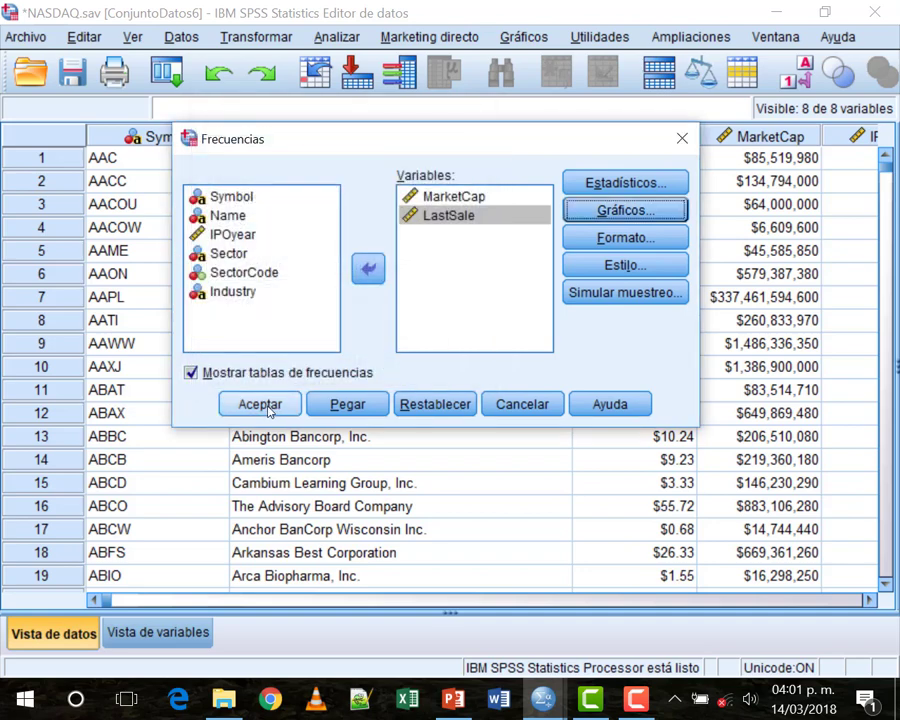
click(266, 405)
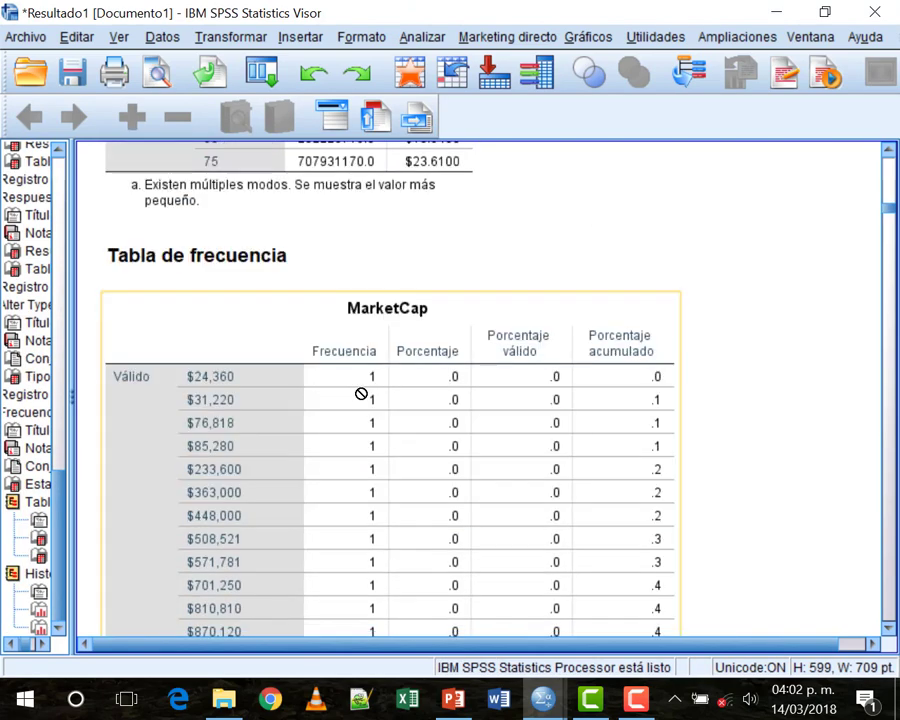
Rerun the Frequencies analysis of MarketCap and LastSale with the display of frequency tables turned off
scroll(361, 394, down, 20)
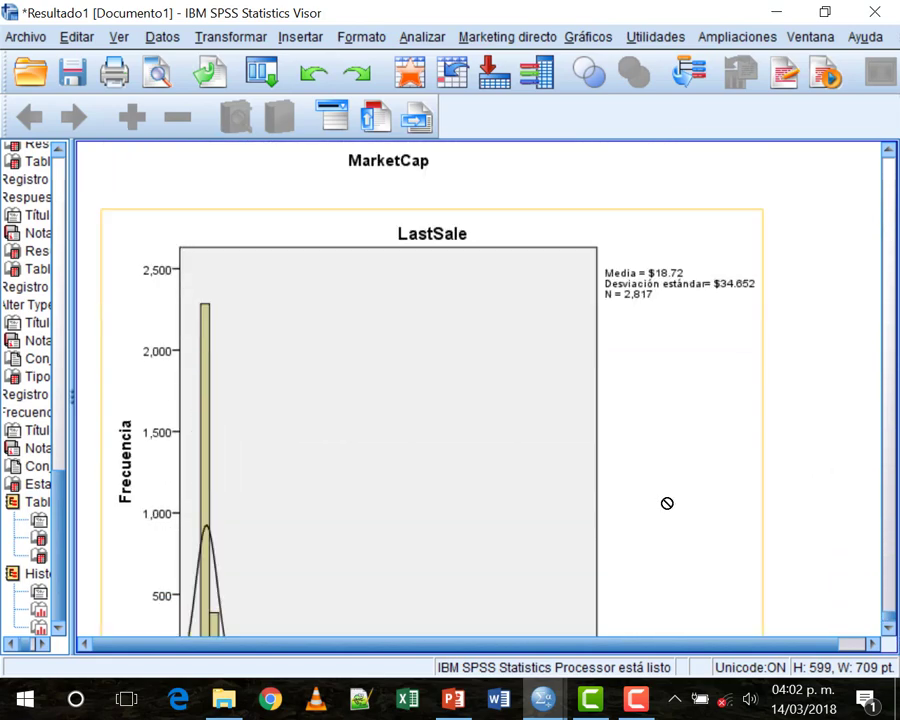
scroll(662, 504, up, 10)
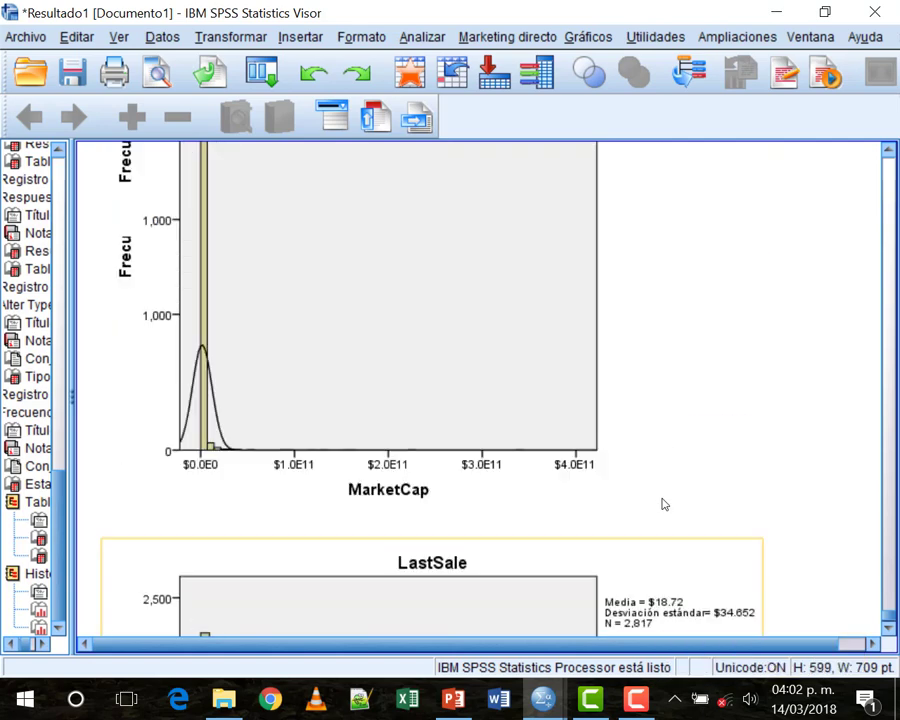
scroll(662, 504, up, 3)
click(422, 37)
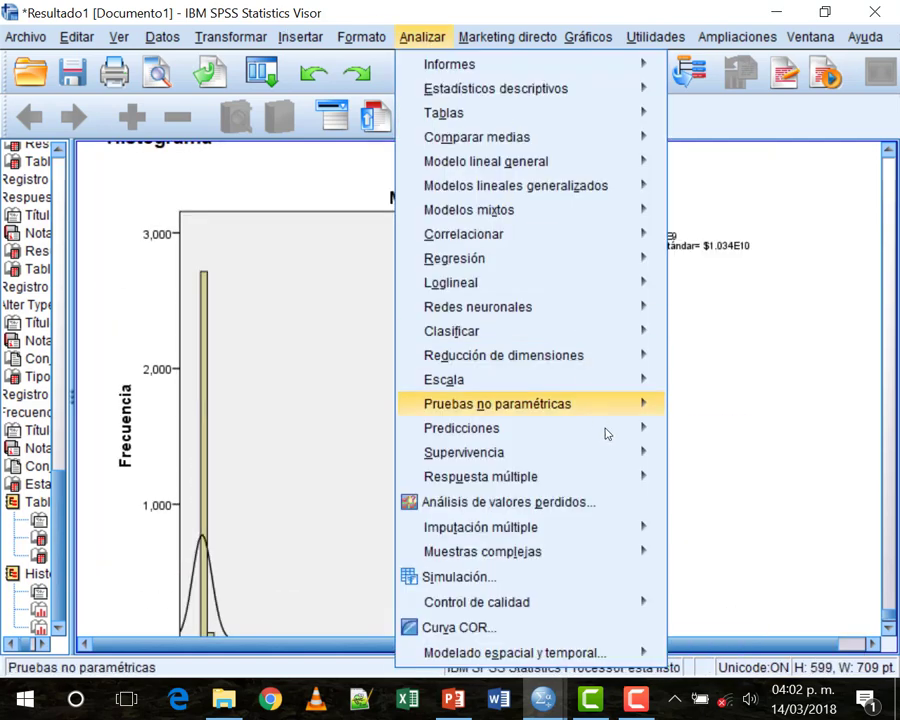
mouse_move(480, 88)
click(728, 92)
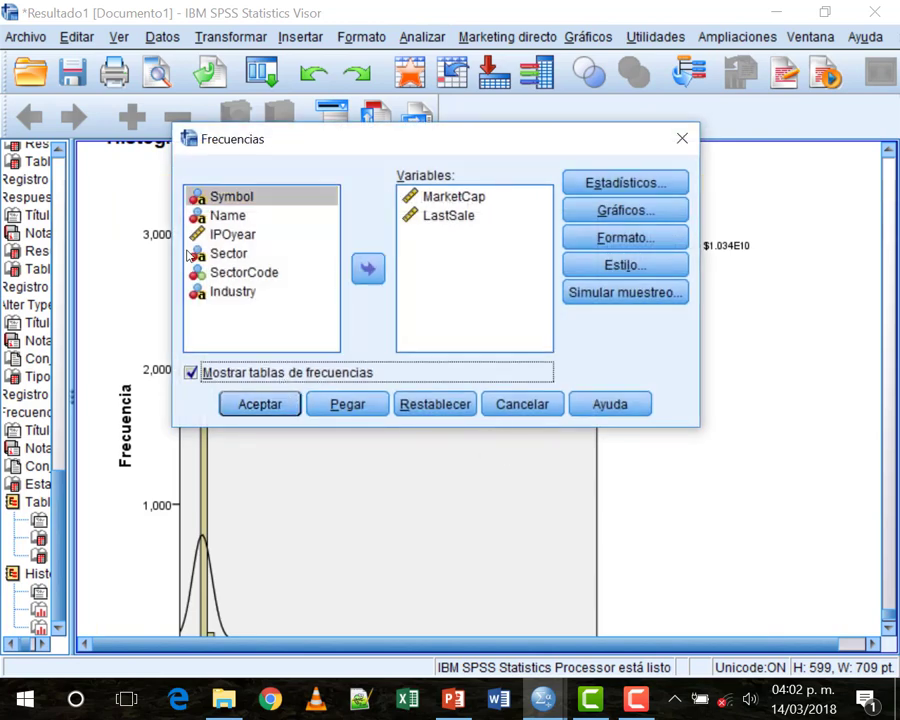
click(287, 372)
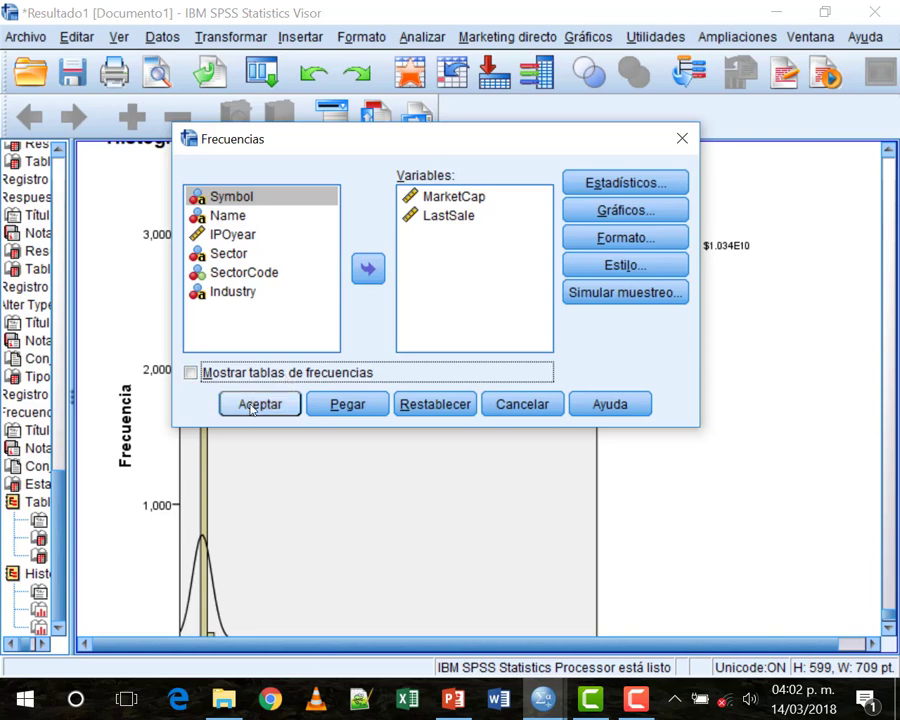
click(253, 404)
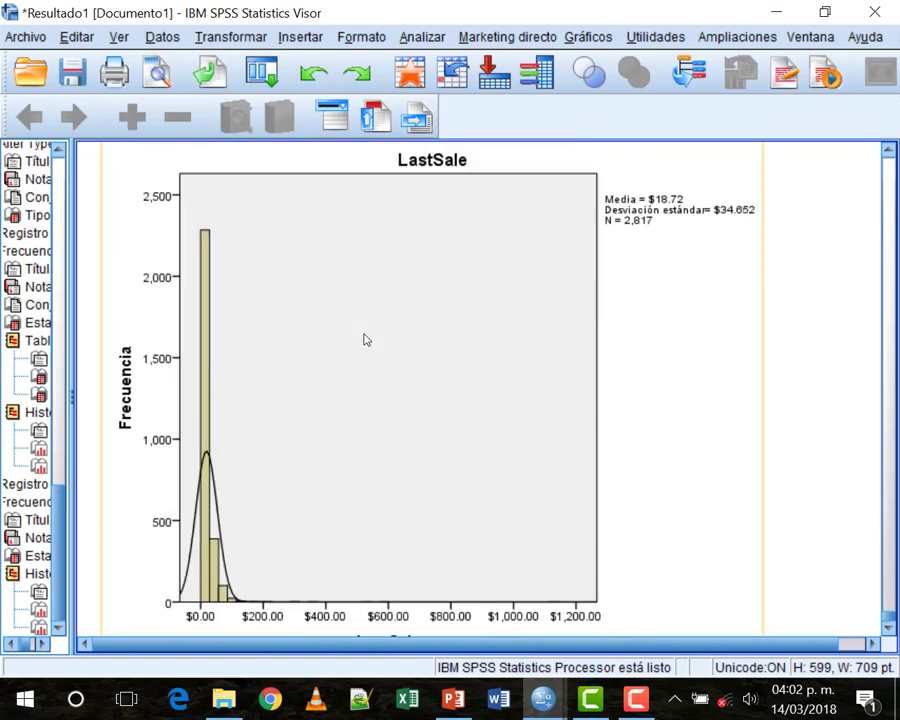
Review the statistics table in the output, add IPOyear to the Frequencies variables and run the analysis again
scroll(365, 342, up, 15)
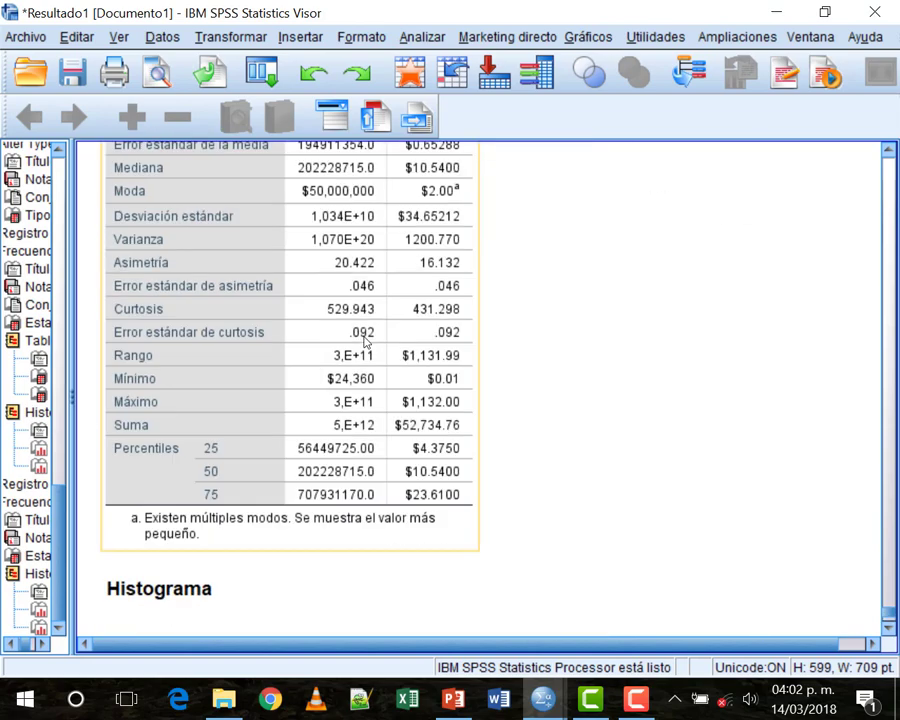
scroll(365, 342, down, 2)
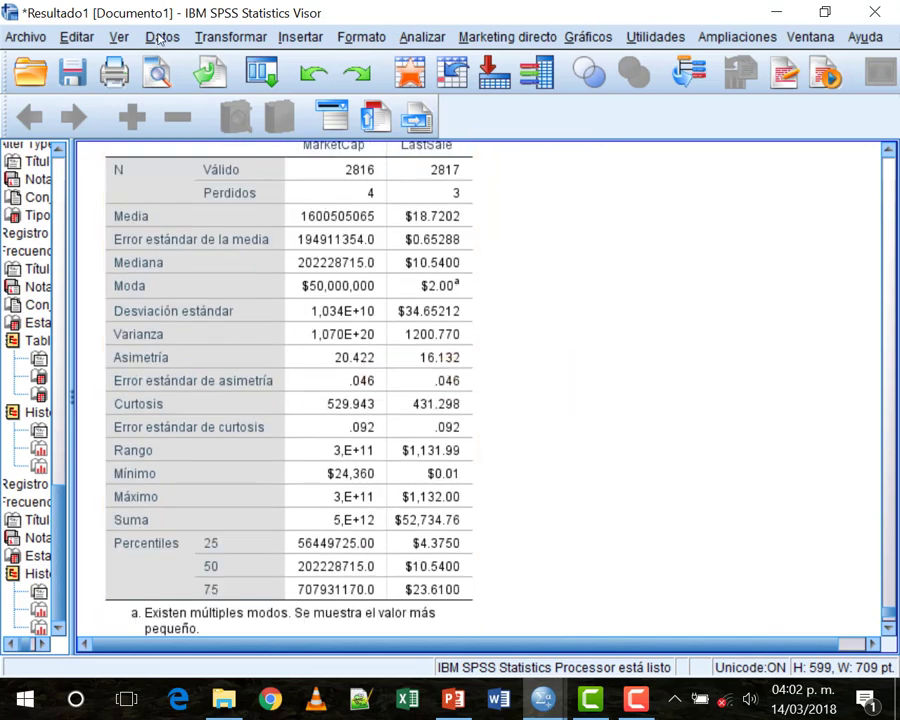
click(420, 37)
mouse_move(593, 234)
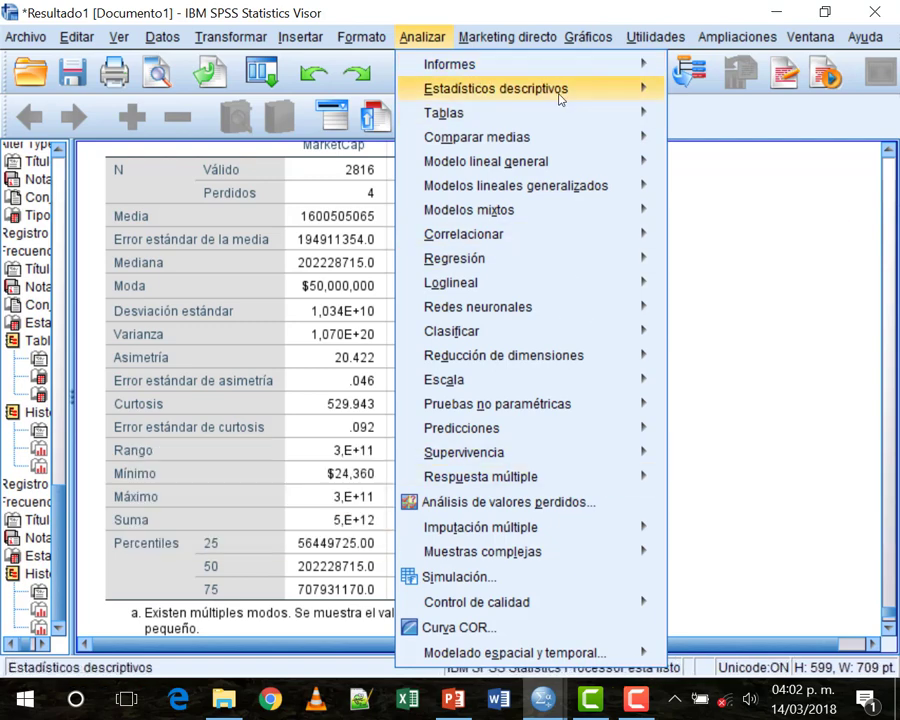
mouse_move(559, 92)
click(745, 93)
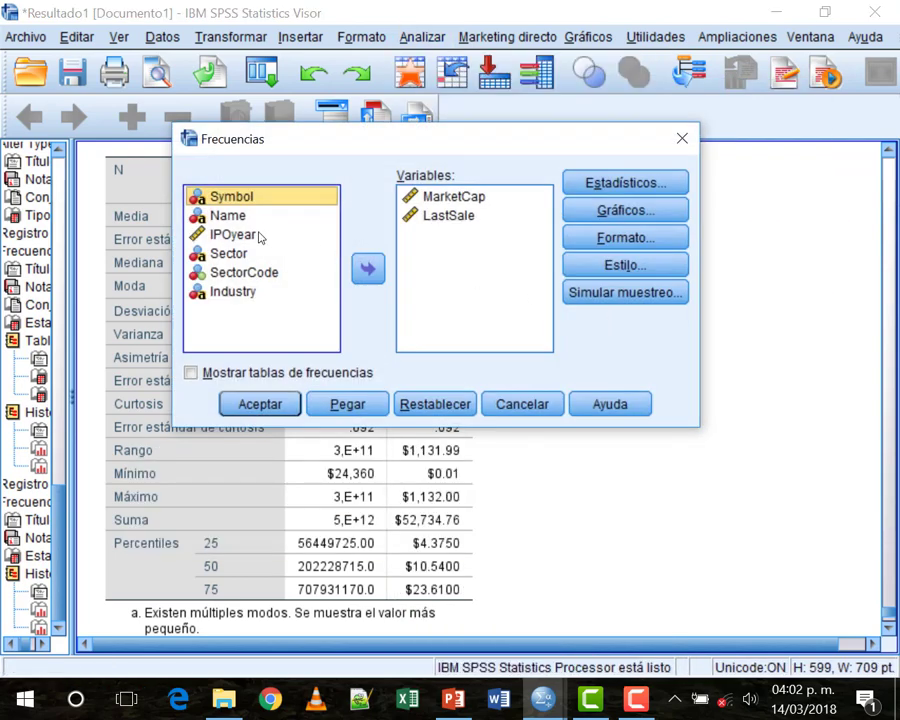
double_click(255, 235)
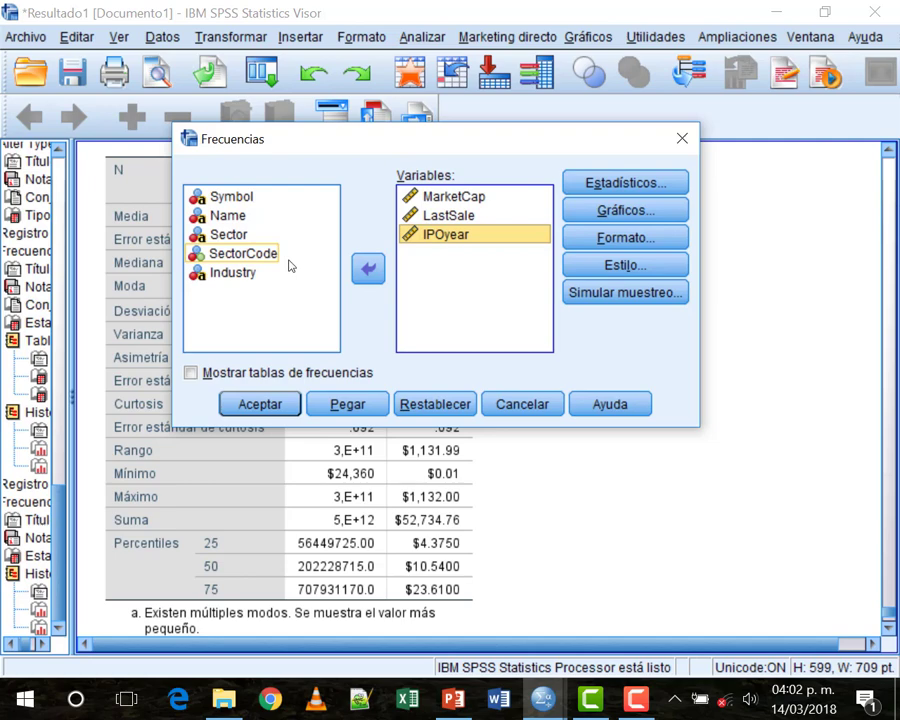
click(260, 410)
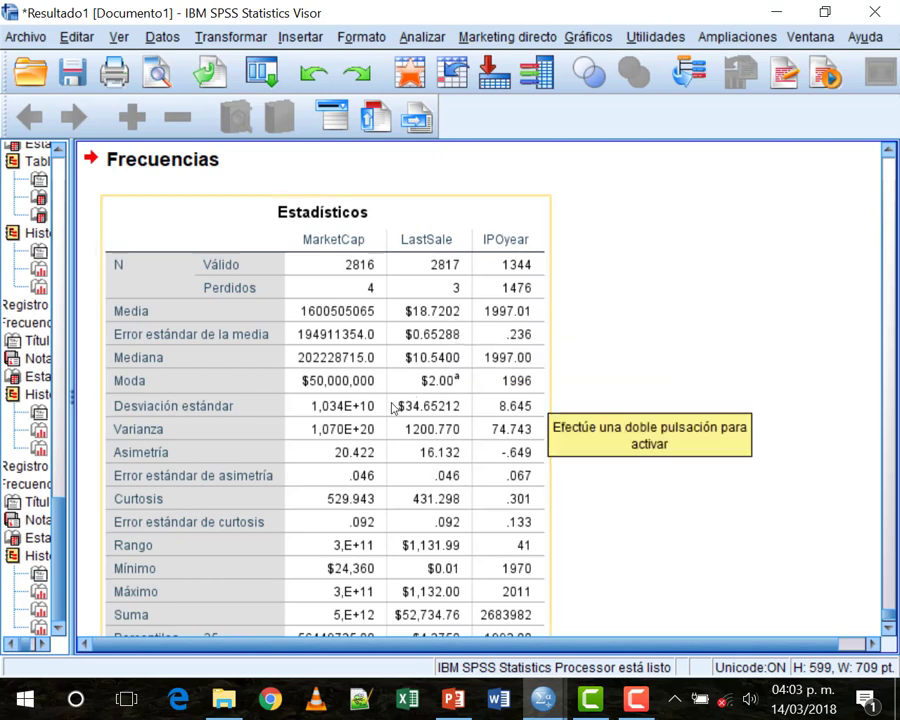
Examine the valid and missing cases and the statistics for MarketCap, LastSale and IPOyear in the new Estadísticos table
scroll(768, 423, down, 2)
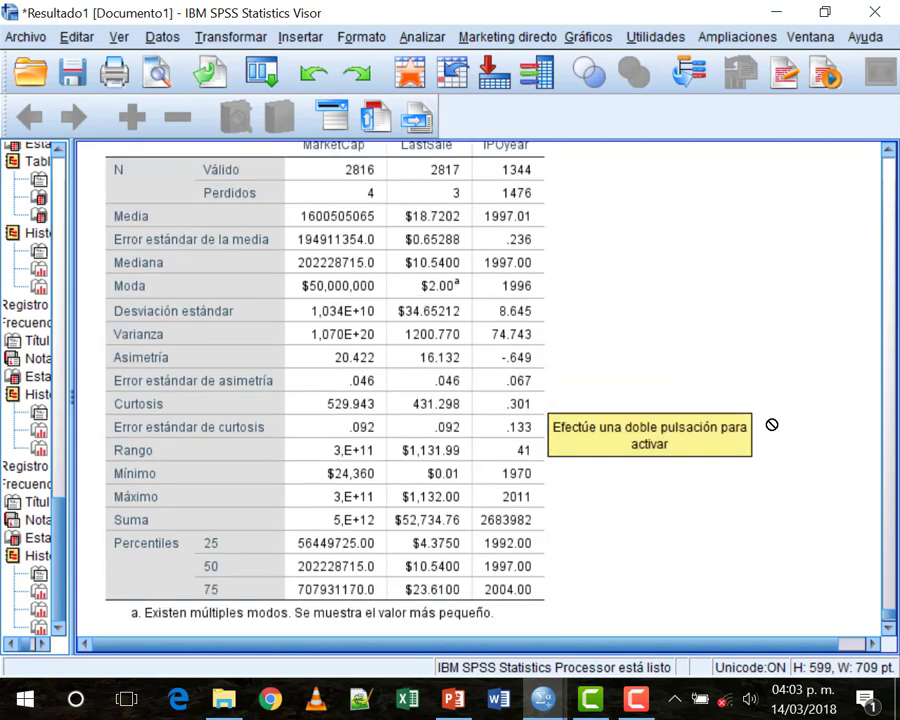
scroll(771, 424, up, 2)
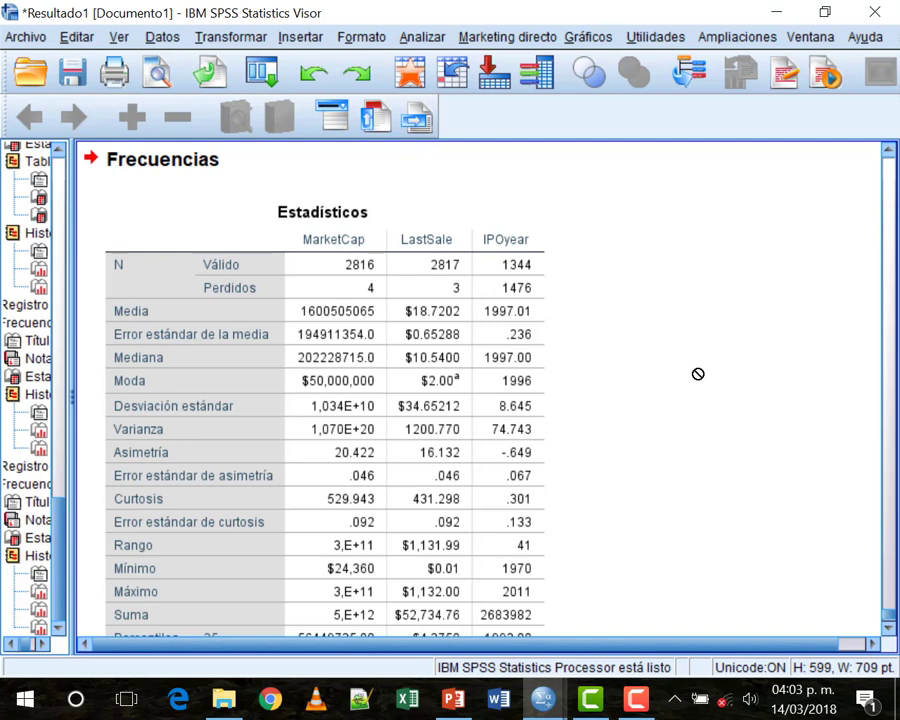
click(245, 386)
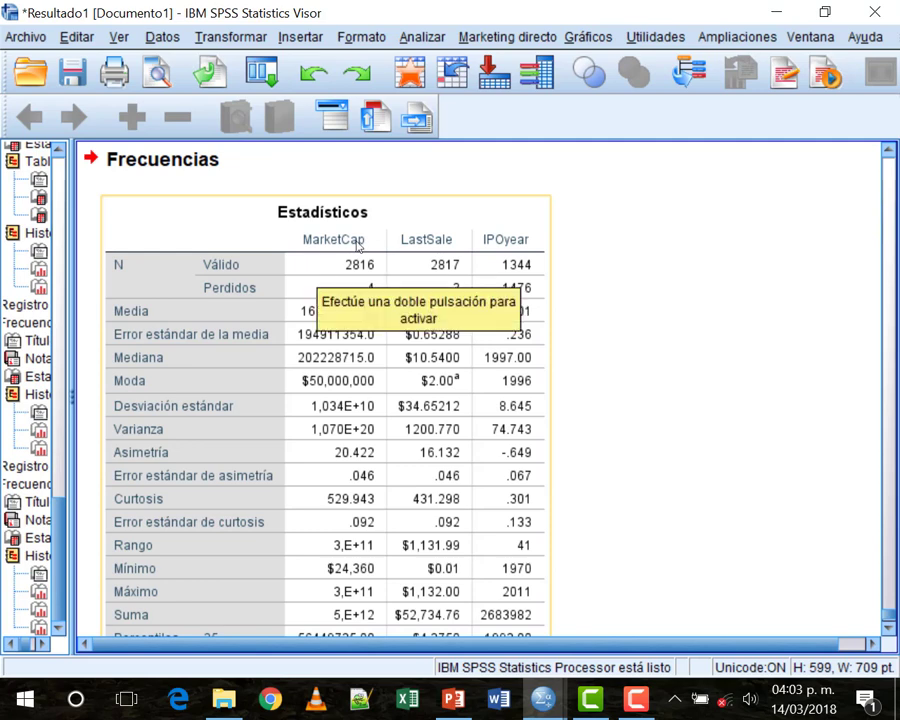
click(318, 271)
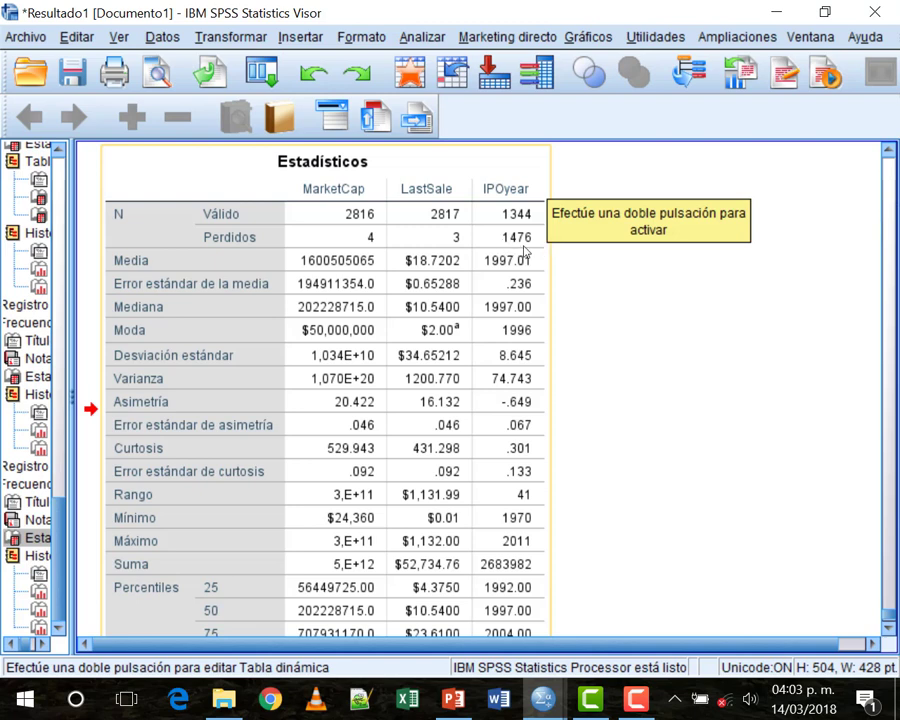
Switch to the NASDAQ.sav data and sort the cases by LastSale in ascending order
click(541, 697)
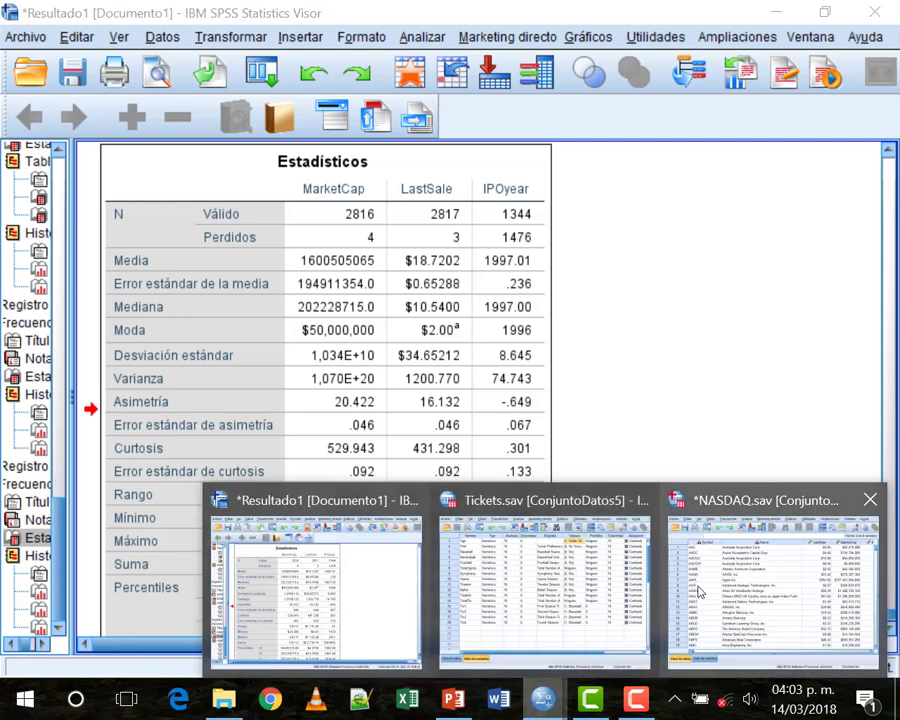
click(775, 590)
right_click(635, 136)
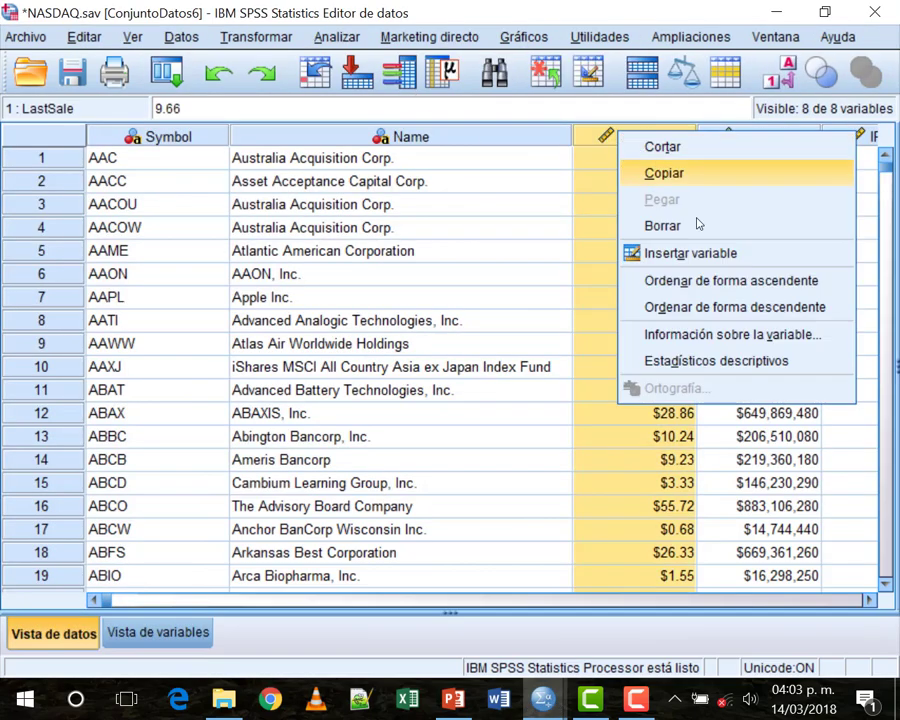
click(722, 281)
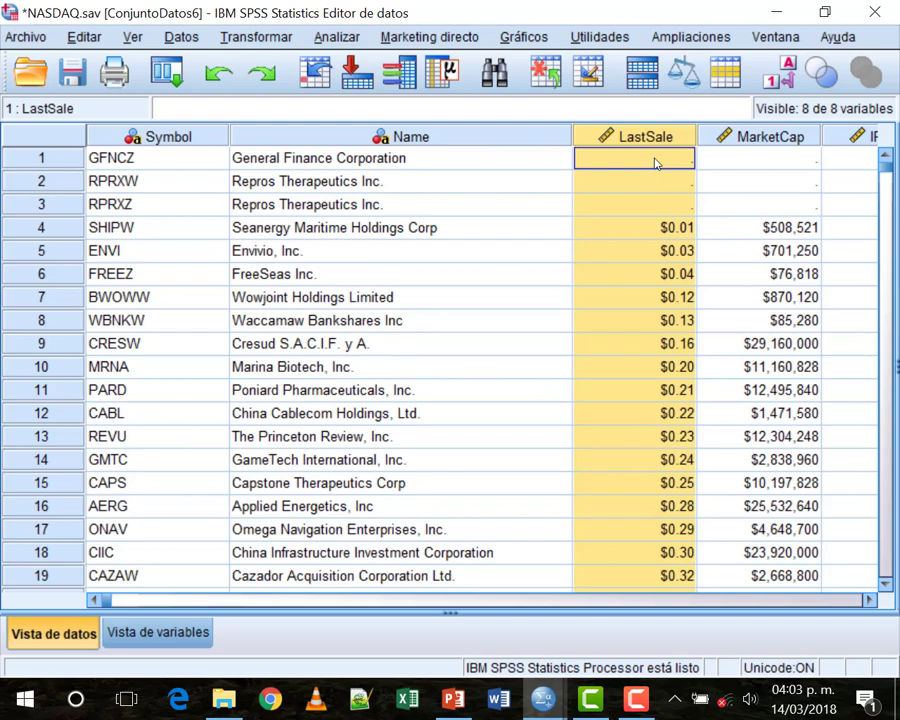
Check the missing values of LastSale, MarketCap and IPOyear in the sorted data, from the first case to the last
click(262, 600)
click(230, 604)
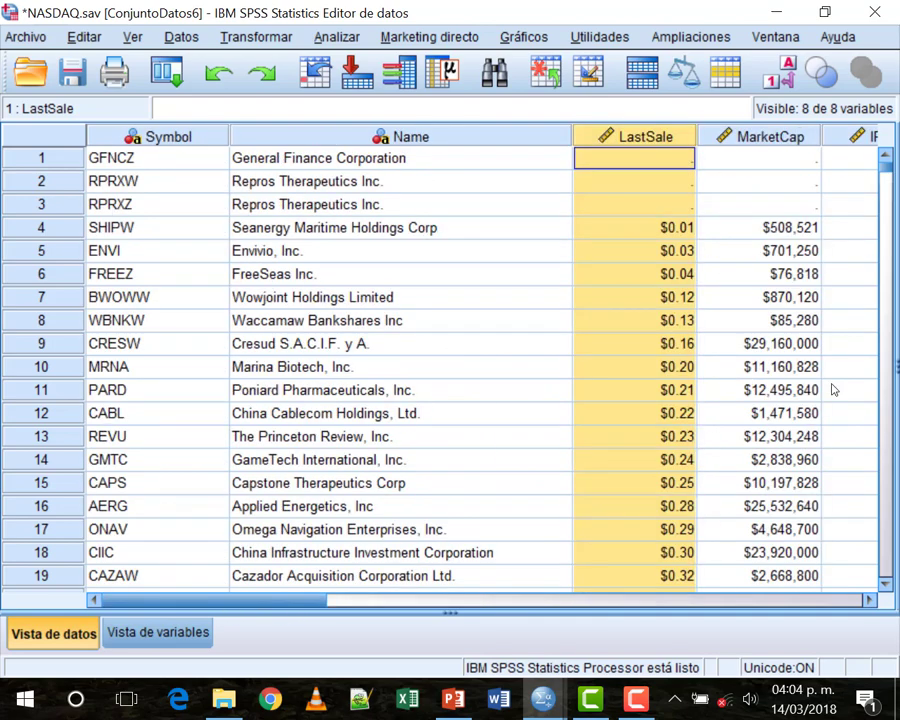
click(869, 202)
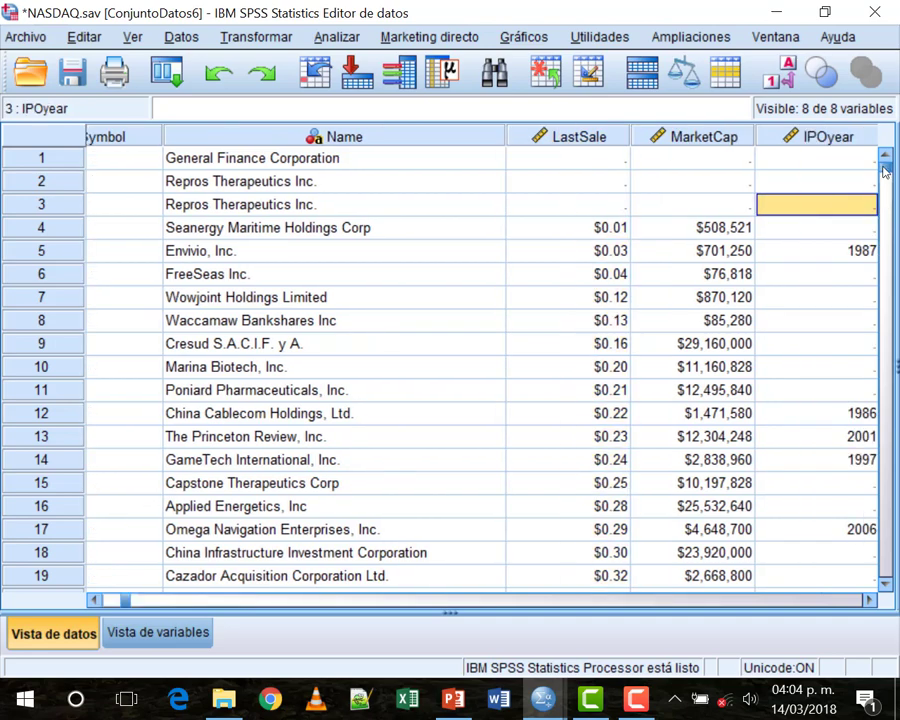
drag(885, 165, 885, 520)
scroll(631, 440, down, 15)
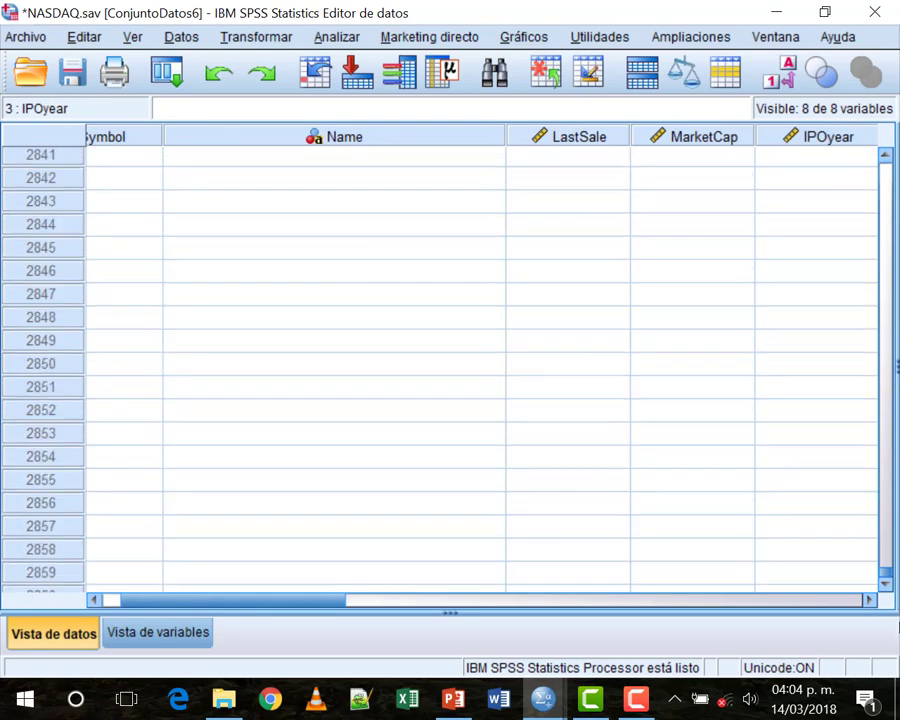
scroll(625, 408, up, 10)
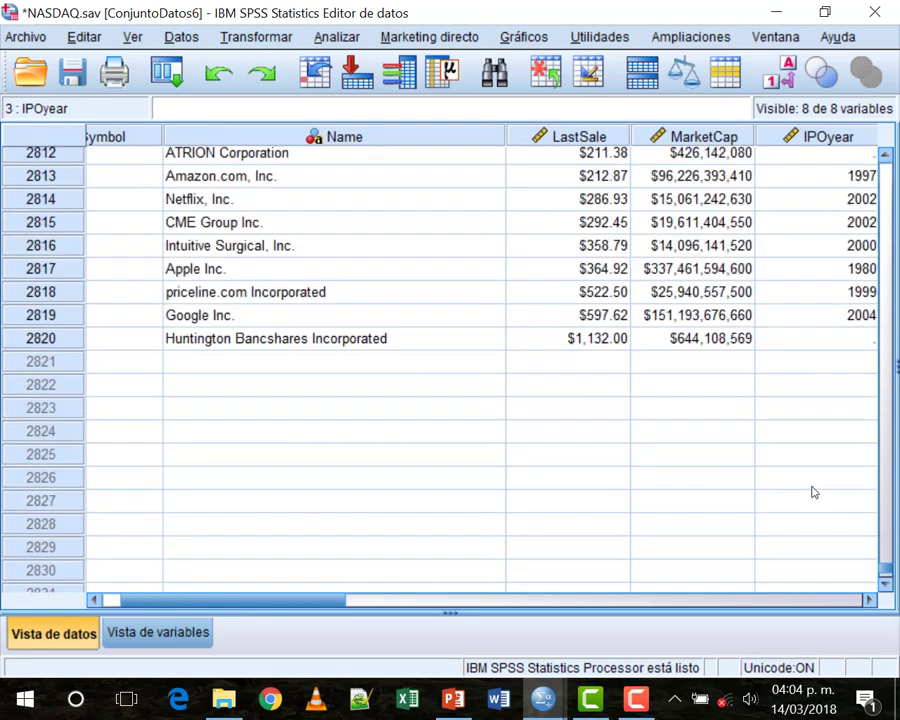
drag(885, 555, 602, 116)
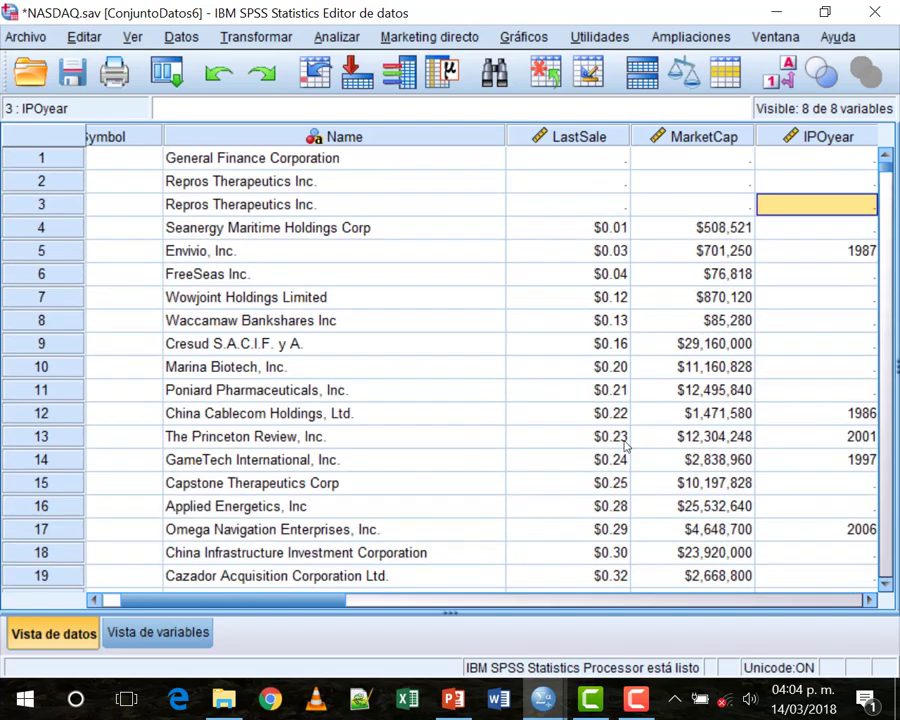
Return to the output and examine the missing cases, mean, standard error, median and mode in the Estadísticos table
mouse_move(563, 676)
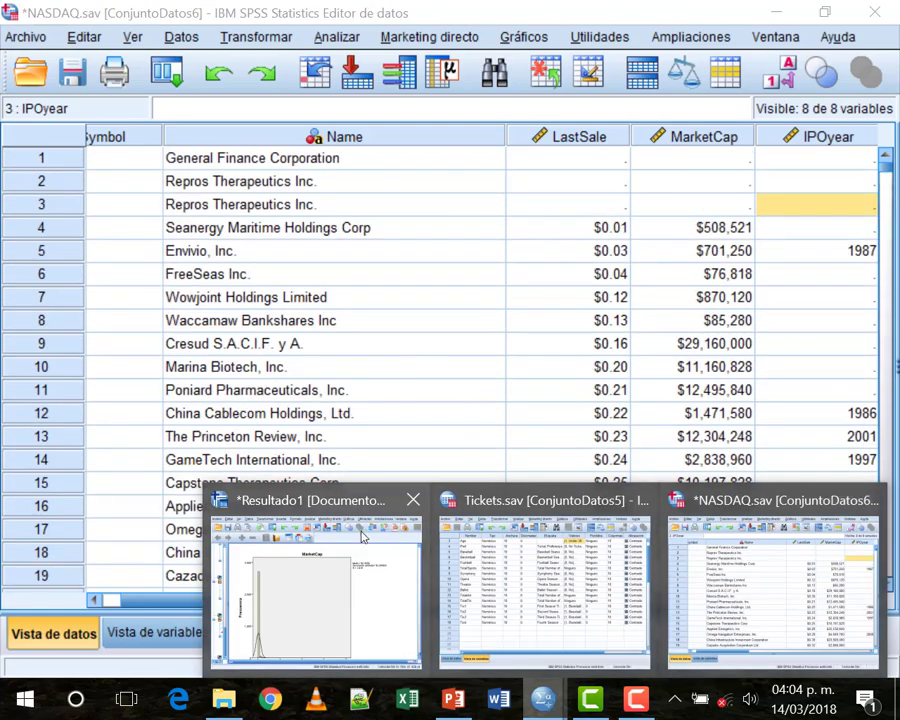
click(320, 580)
scroll(512, 380, up, 10)
scroll(510, 400, up, 2)
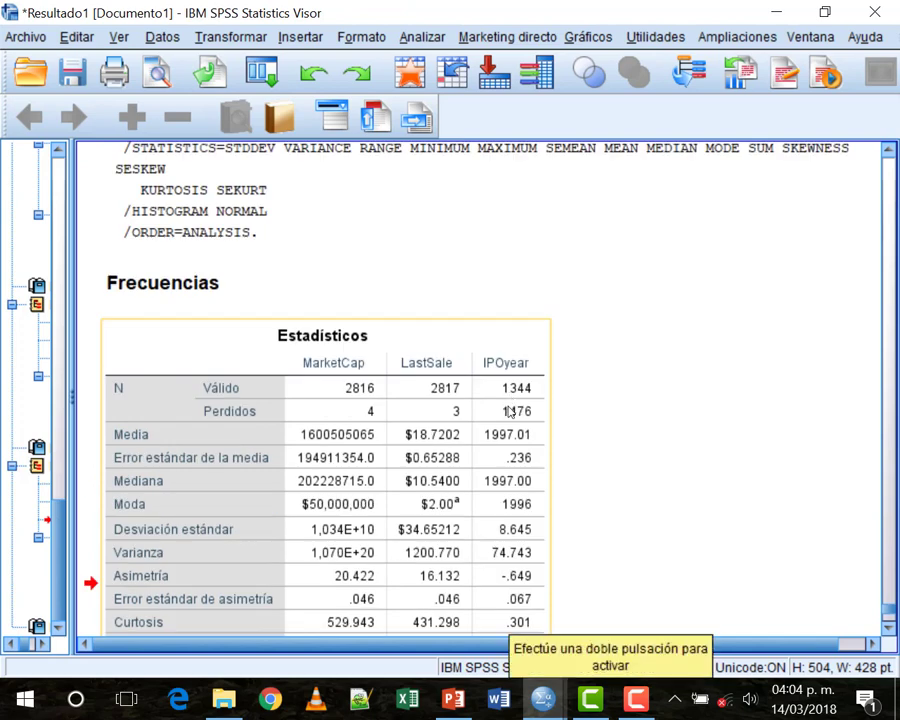
scroll(490, 364, down, 4)
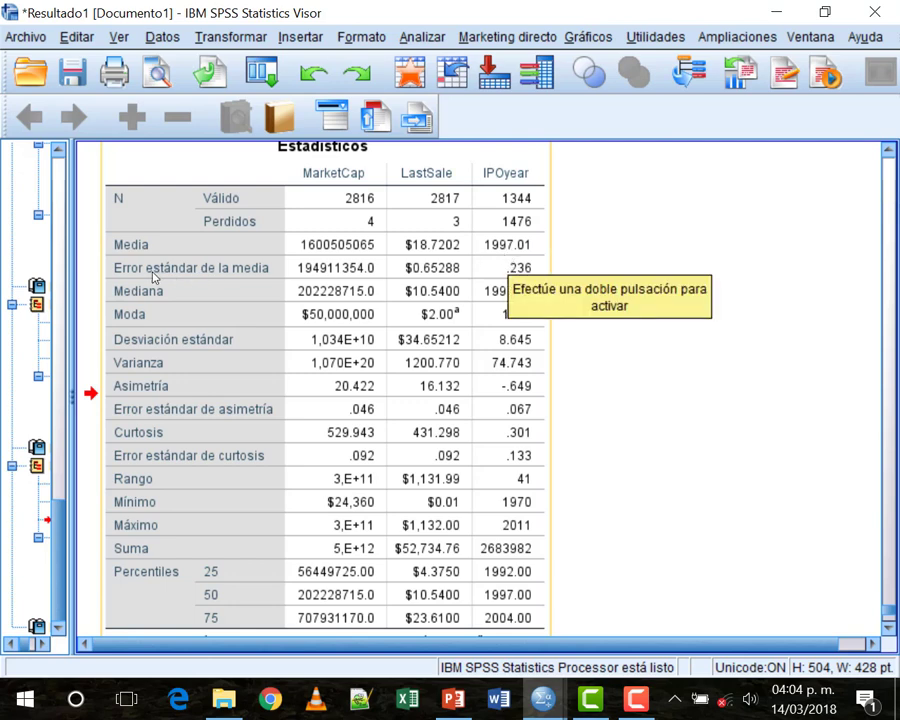
click(208, 186)
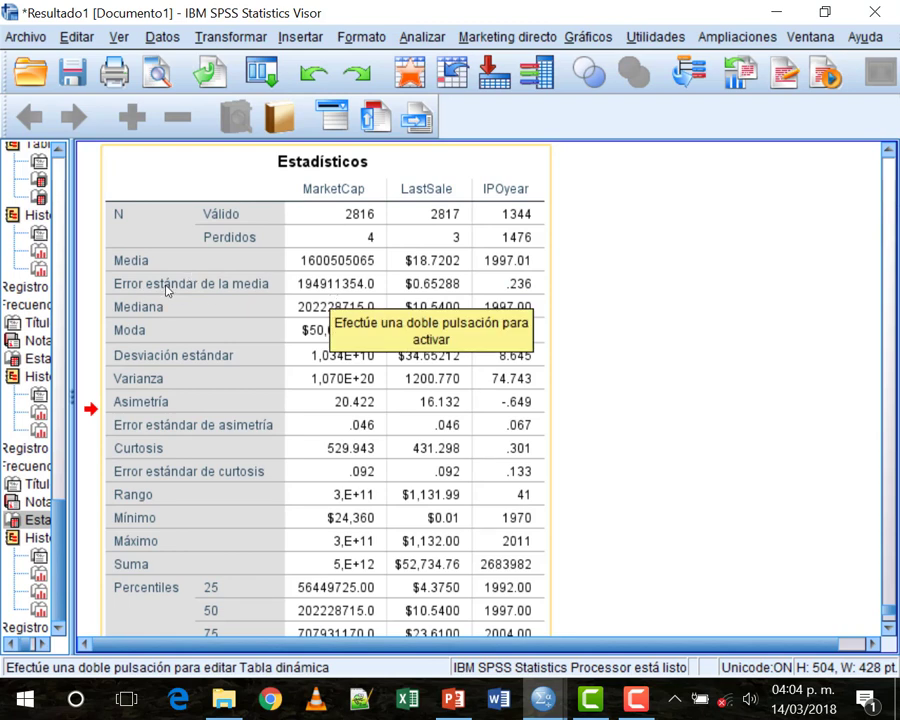
scroll(169, 321, down, 2)
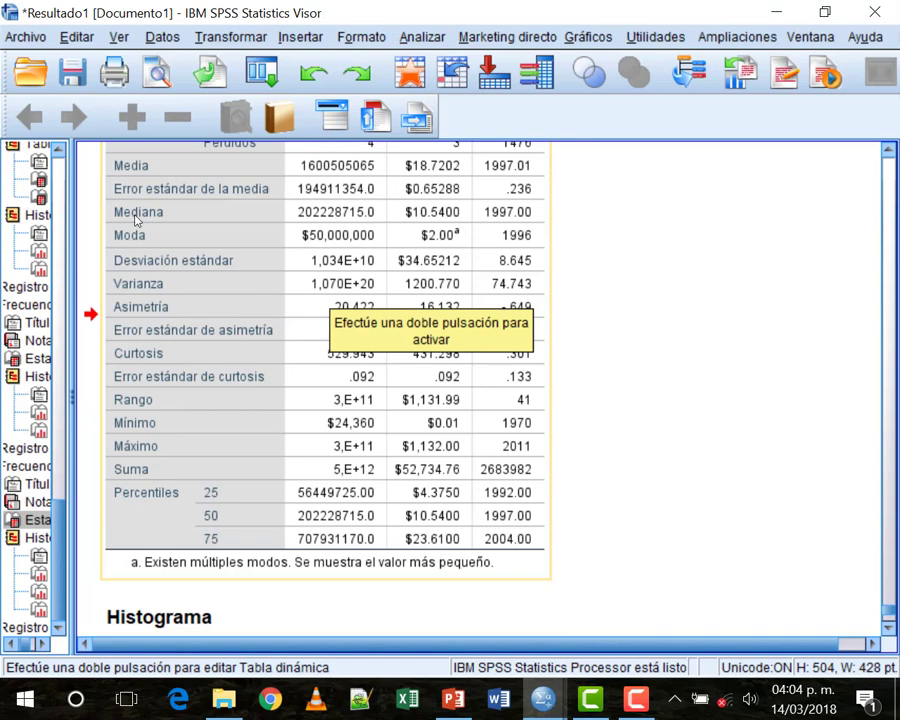
scroll(210, 354, up, 4)
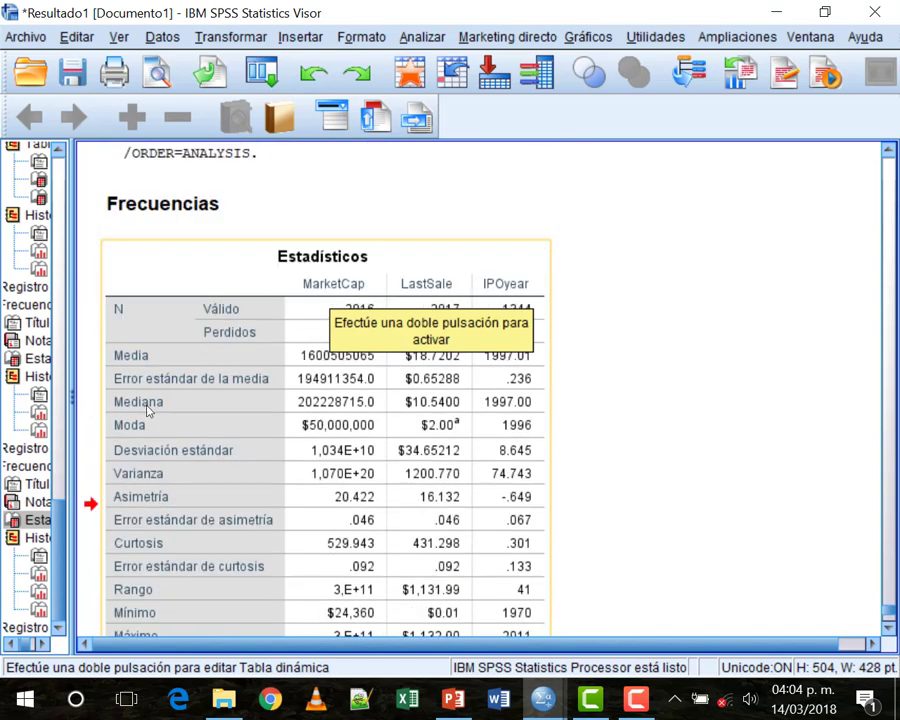
scroll(227, 405, down, 2)
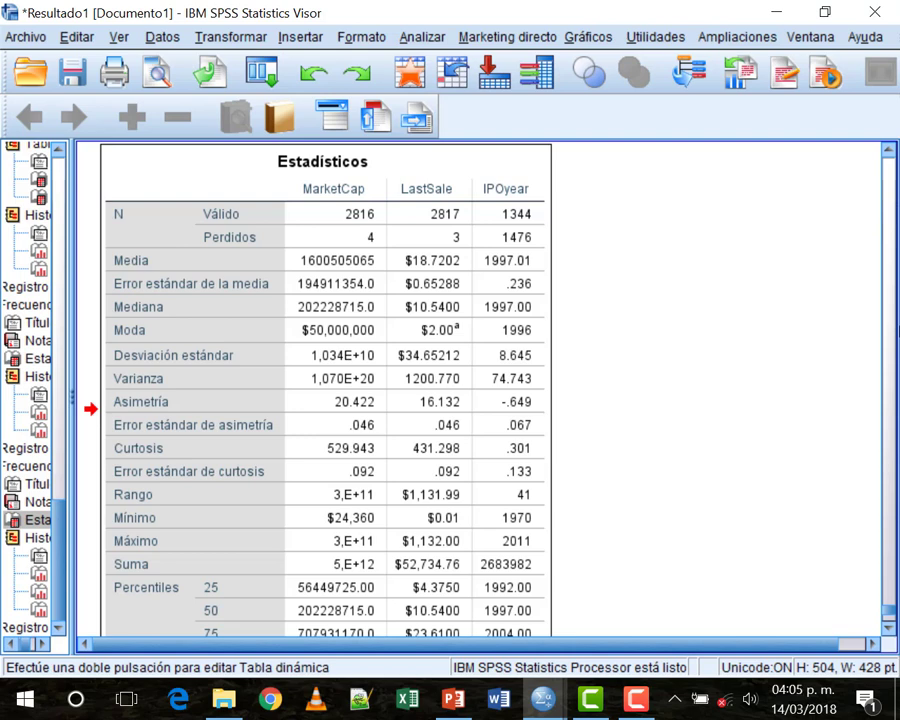
click(466, 160)
click(548, 428)
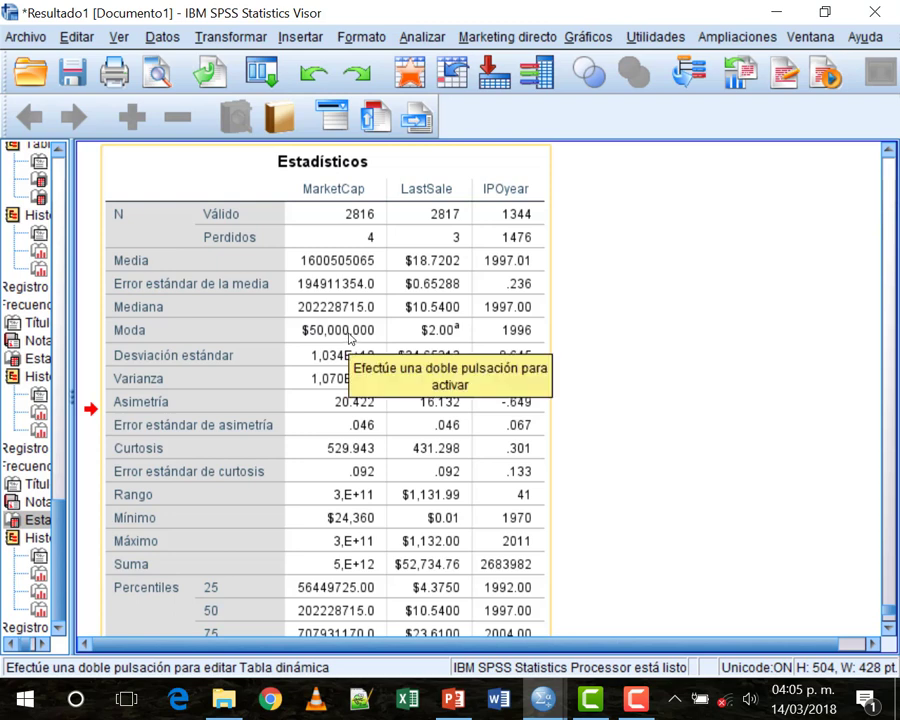
click(643, 338)
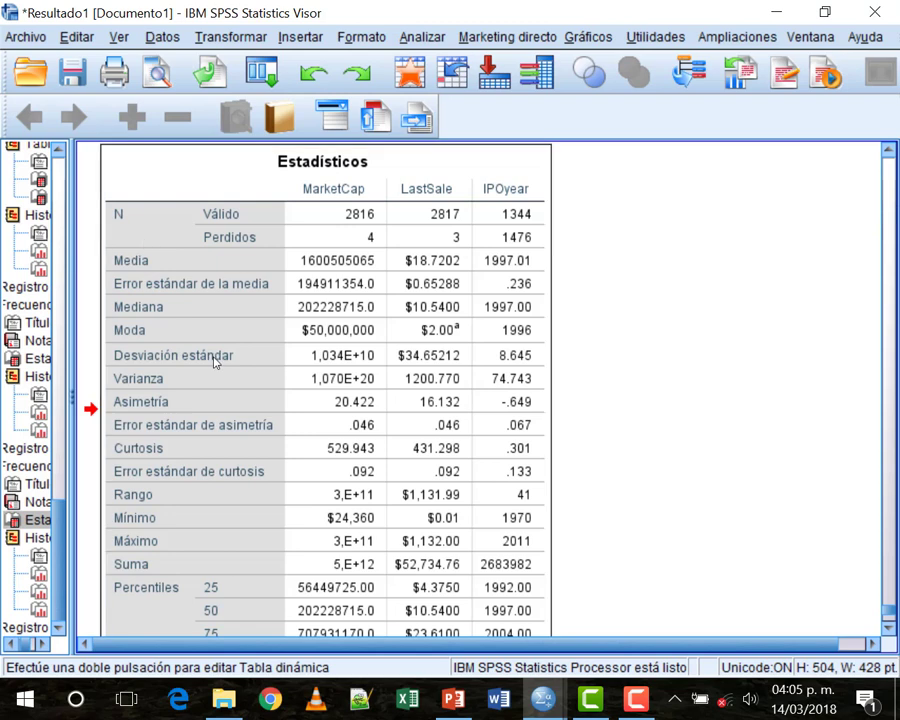
Examine the standard deviation, variance, skewness, kurtosis, range, minimum, maximum and percentiles in the Estadísticos table
scroll(595, 356, down, 2)
scroll(597, 355, up, 1)
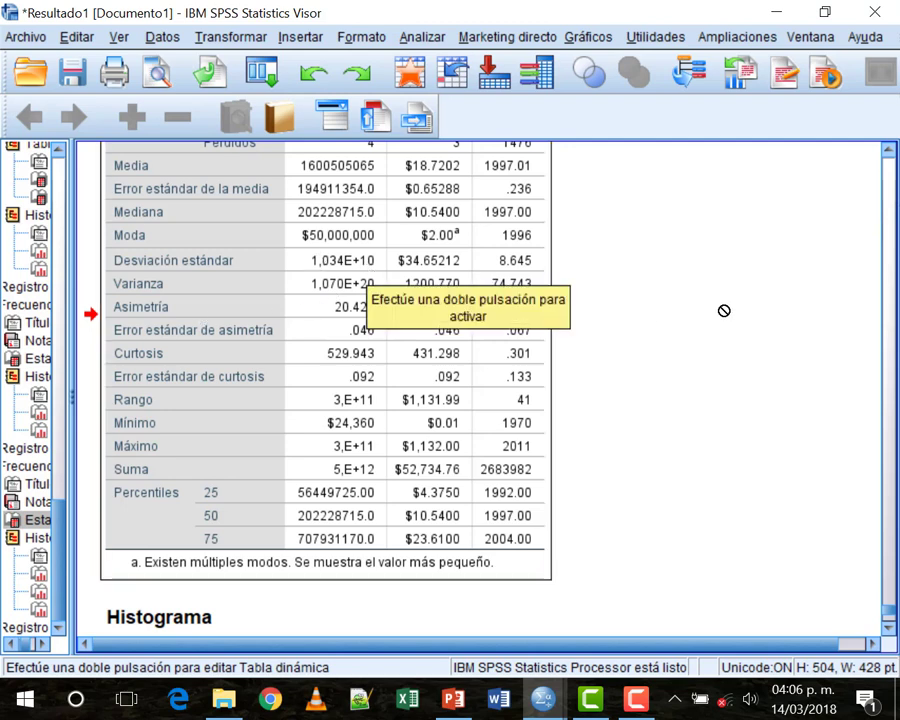
scroll(348, 177, up, 3)
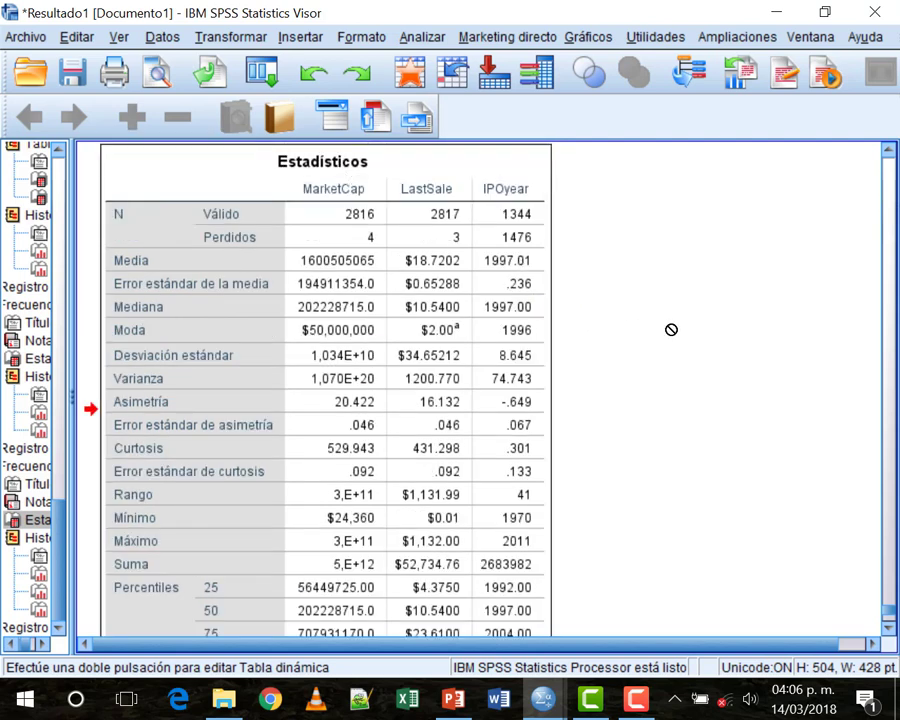
scroll(671, 329, down, 3)
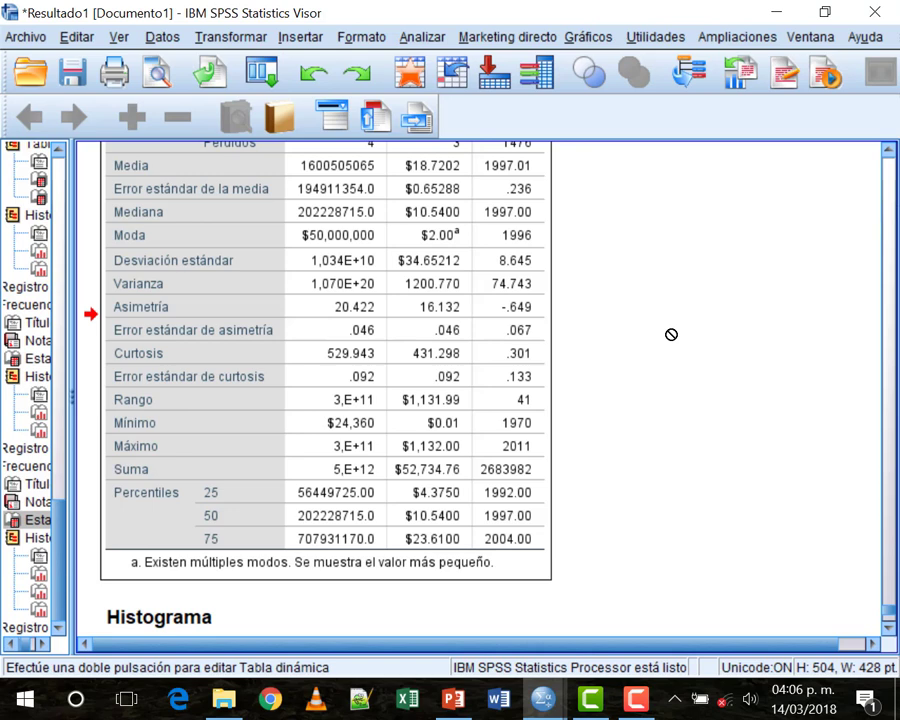
click(272, 334)
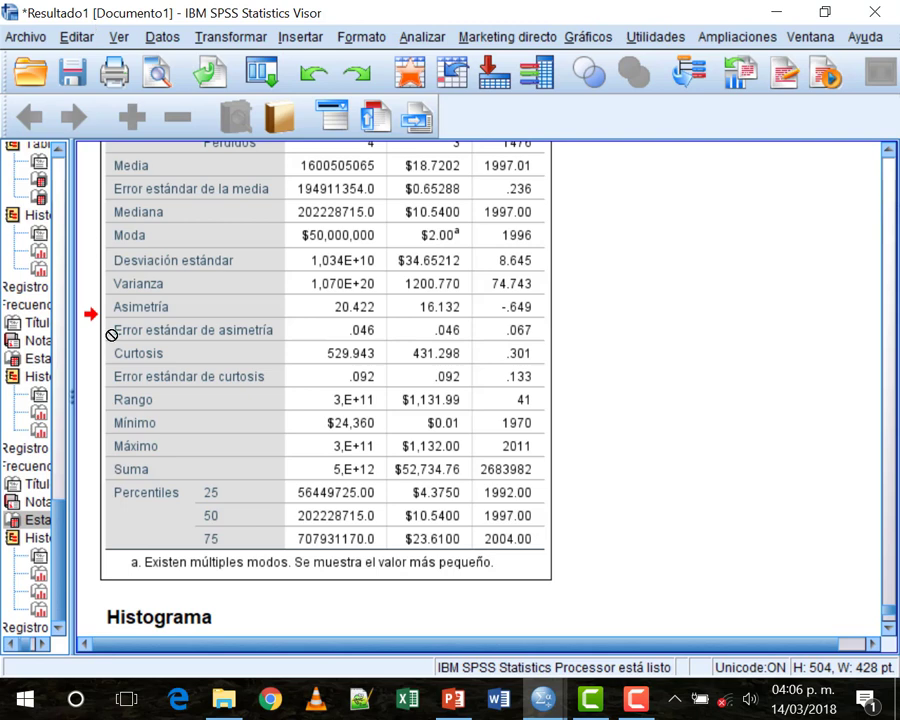
drag(219, 354, 630, 311)
drag(630, 311, 474, 355)
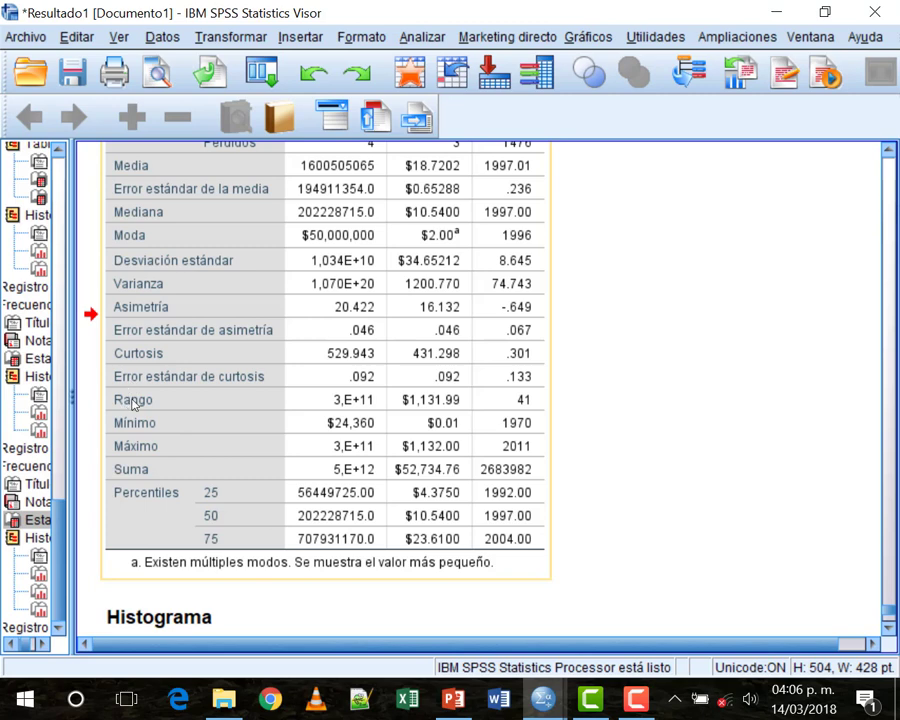
scroll(608, 402, down, 2)
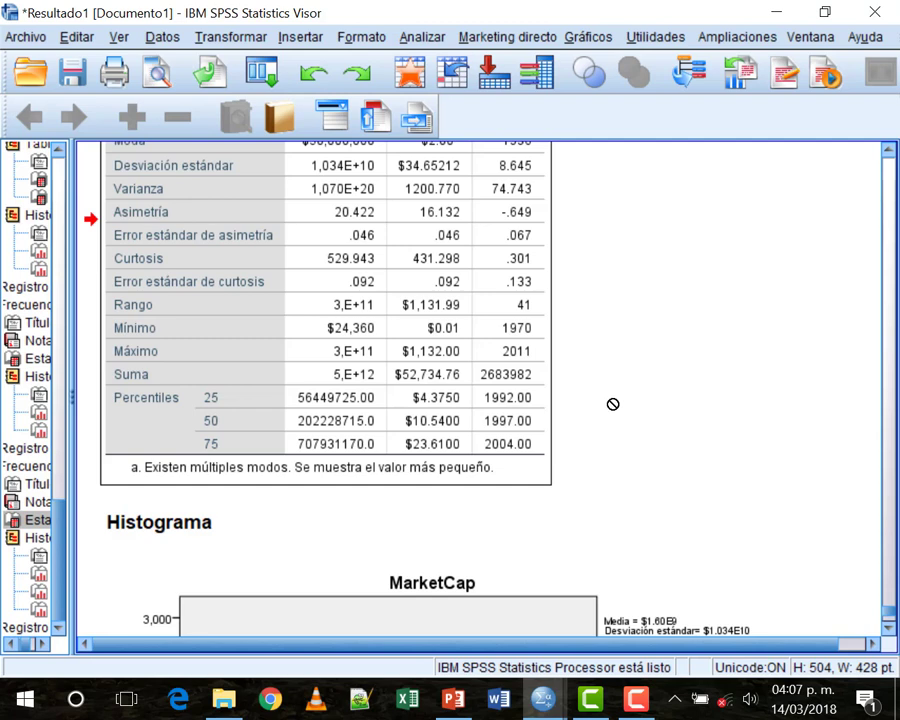
click(247, 434)
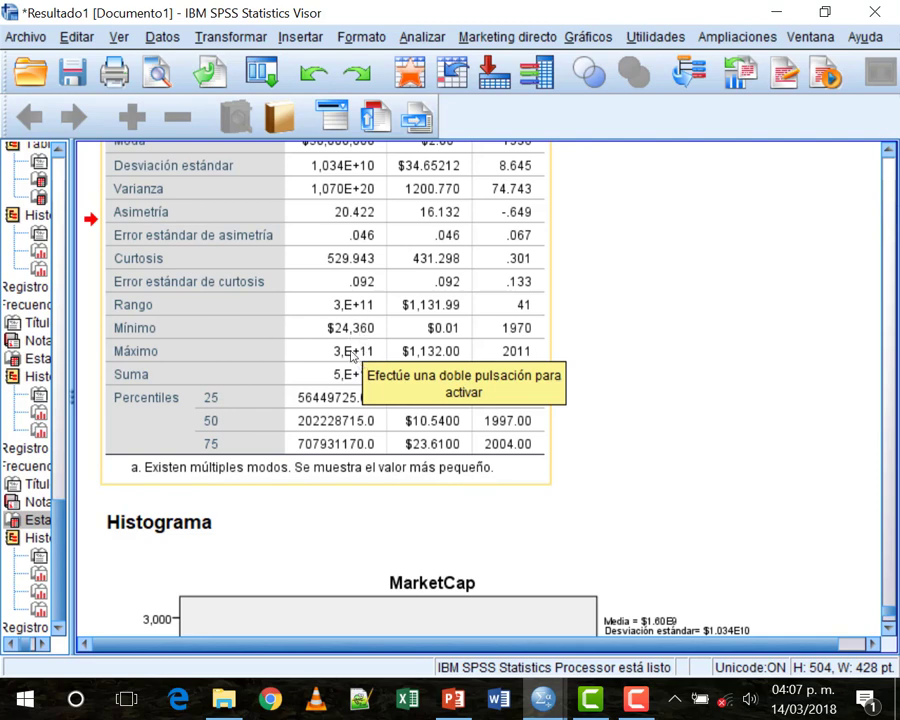
drag(462, 426, 489, 392)
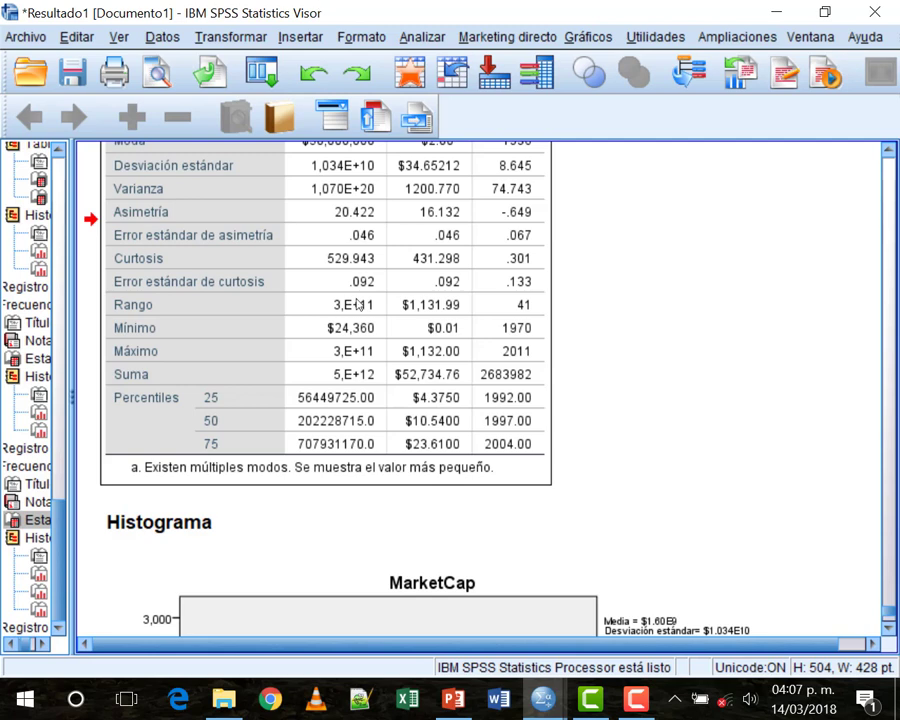
Reopen the Frequencies analysis and remove LastSale and IPOyear from its variables, keeping only MarketCap
key(alt+d)
click(157, 38)
click(425, 38)
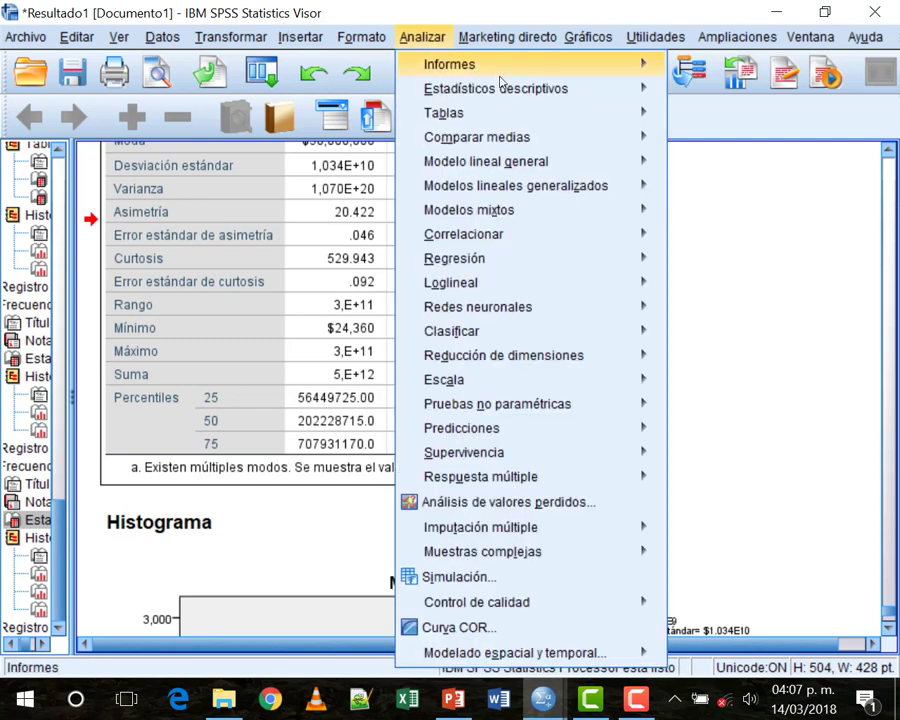
mouse_move(508, 88)
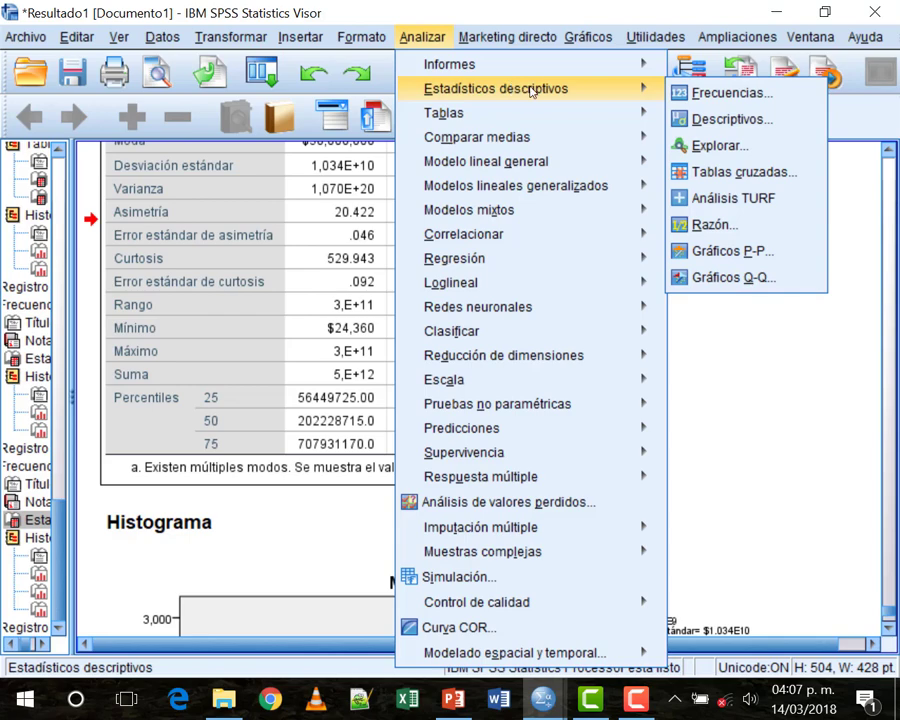
click(697, 95)
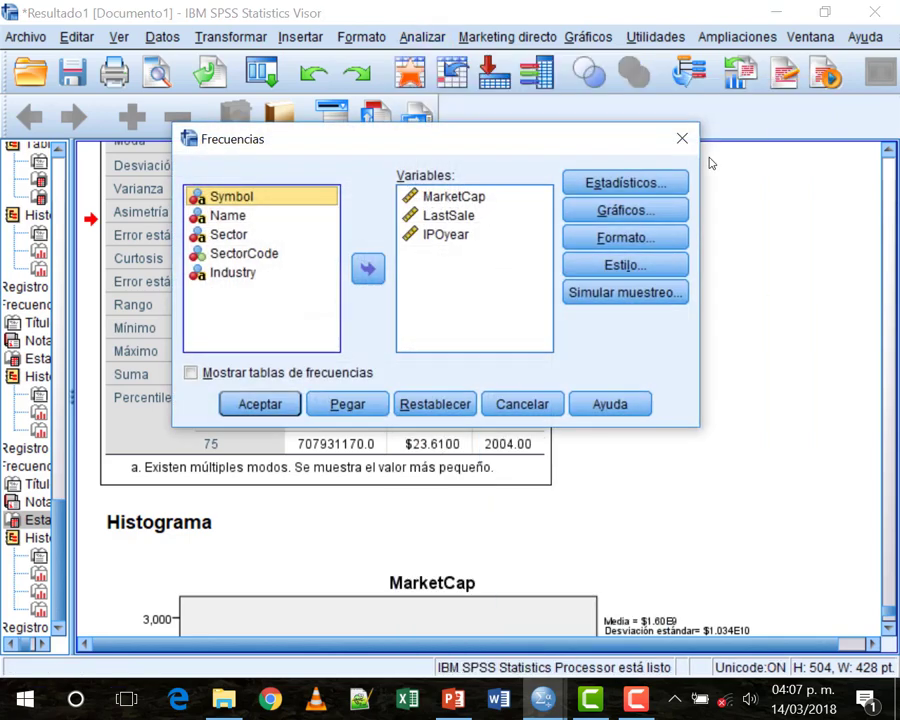
click(470, 216)
click(368, 268)
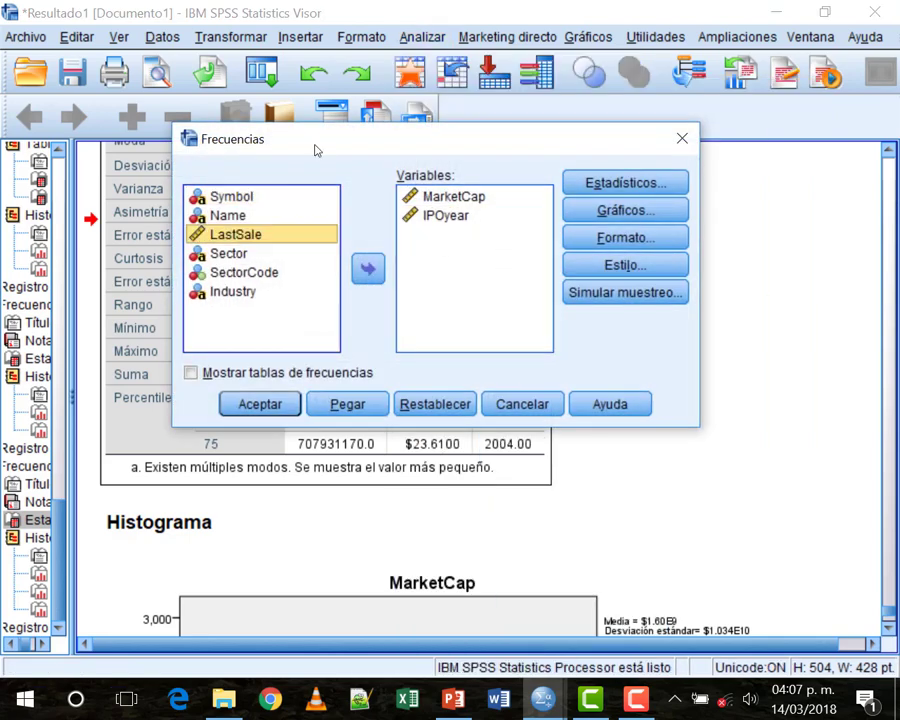
click(445, 215)
click(368, 268)
Turn off the quartiles, mean, median and mode in the Frequencies statistics
click(625, 182)
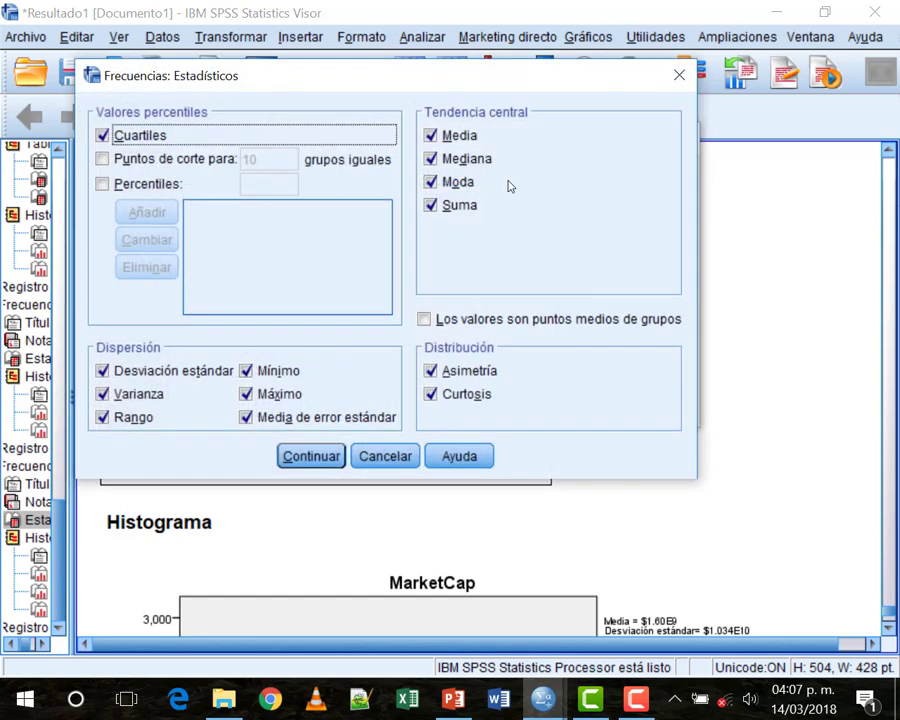
click(135, 135)
click(450, 135)
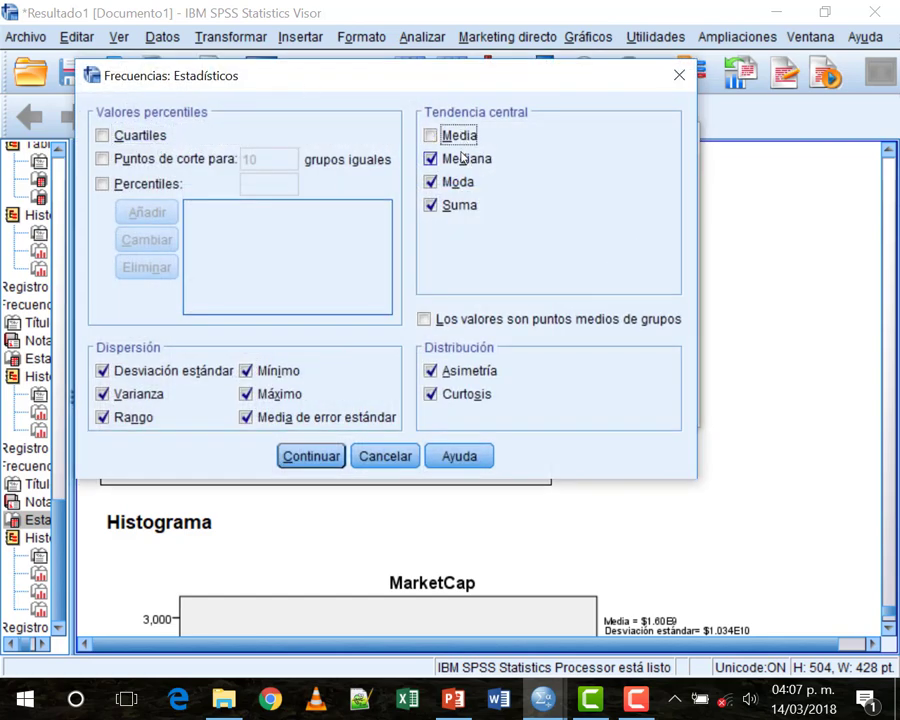
click(455, 158)
click(458, 181)
Turn off all dispersion statistics, skewness and kurtosis, and accept the statistics settings with only the sum selected
click(202, 372)
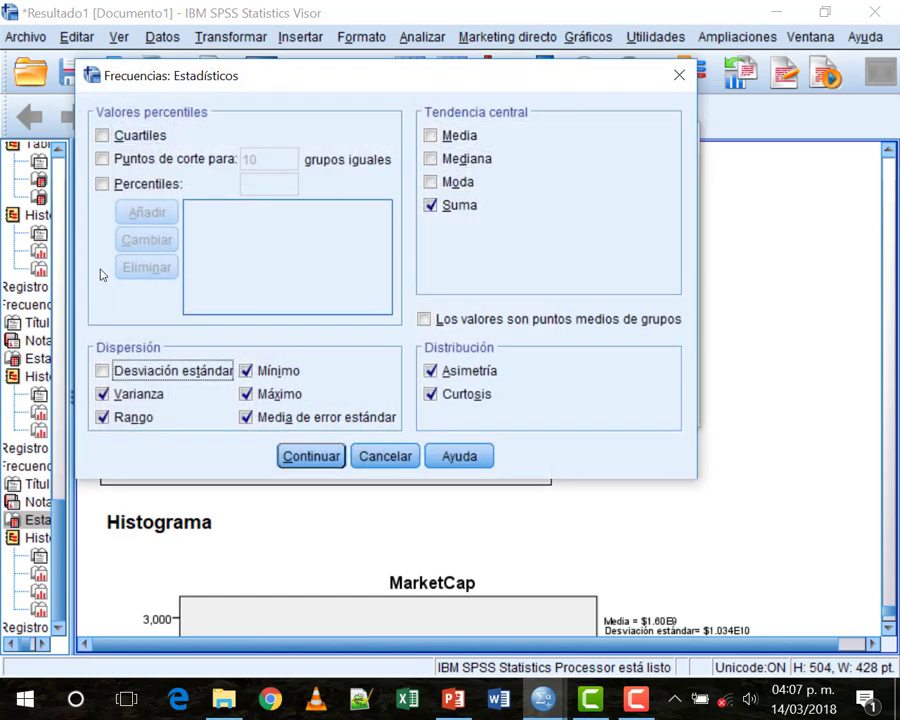
click(132, 417)
click(128, 397)
click(264, 372)
click(266, 394)
click(290, 417)
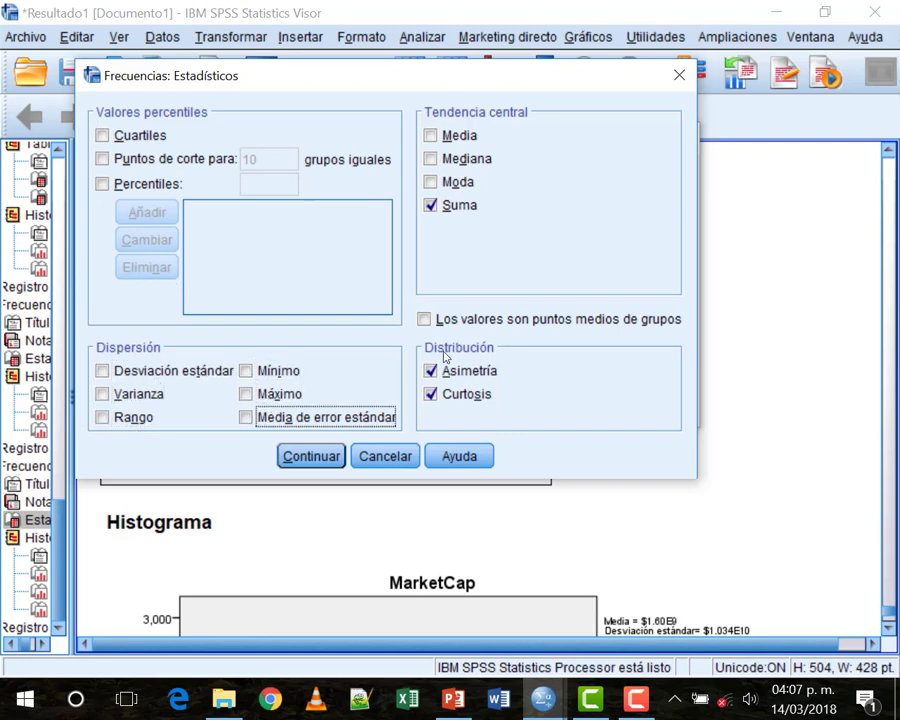
click(462, 371)
click(453, 395)
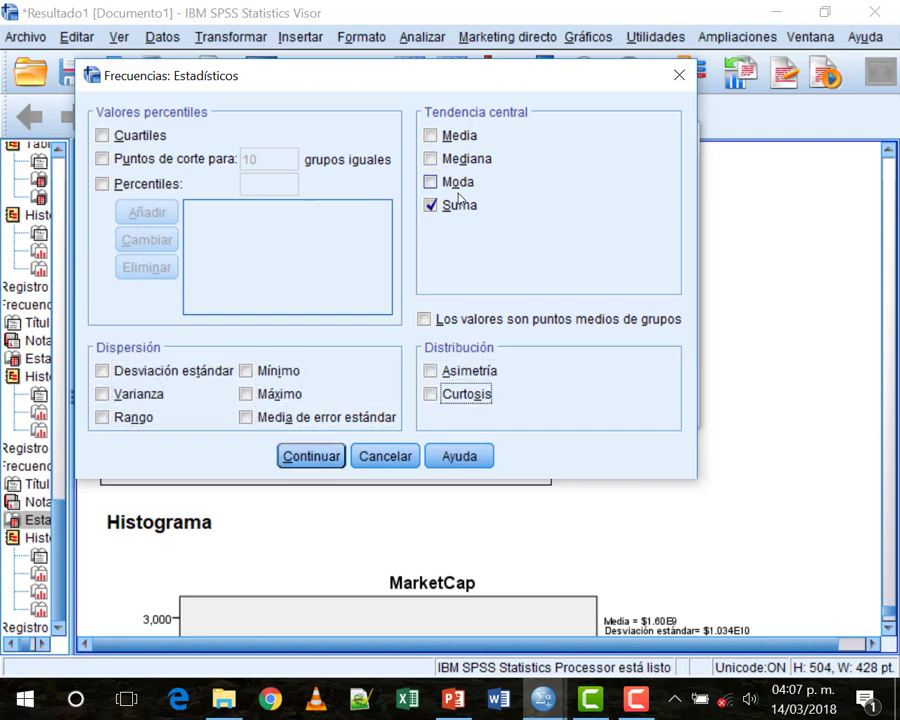
click(311, 456)
Set the Frequencies chart type to none and run the analysis for MarketCap
click(625, 210)
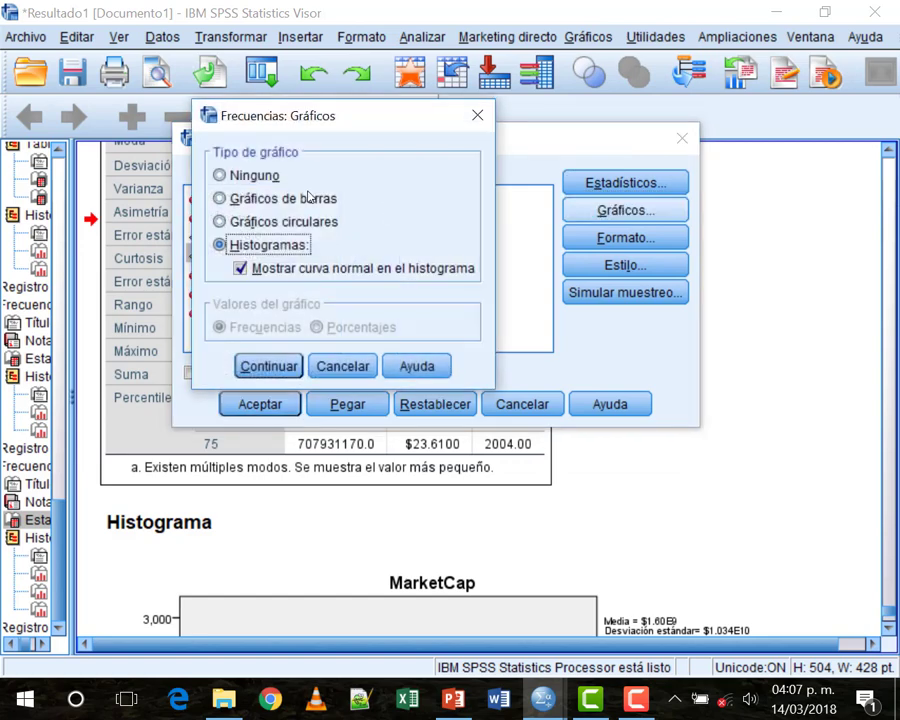
click(219, 175)
click(268, 366)
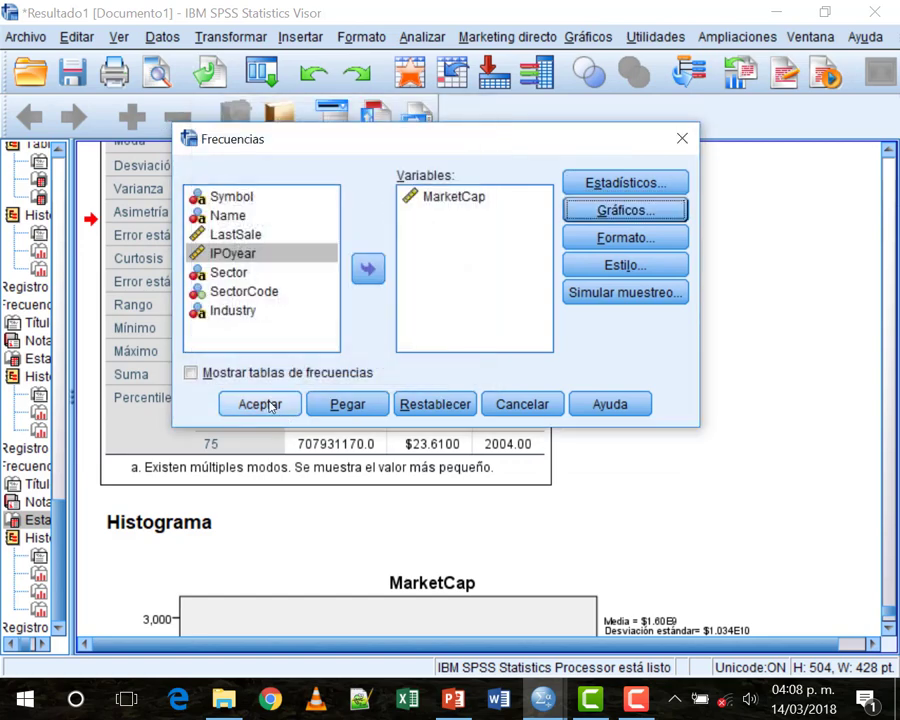
click(260, 404)
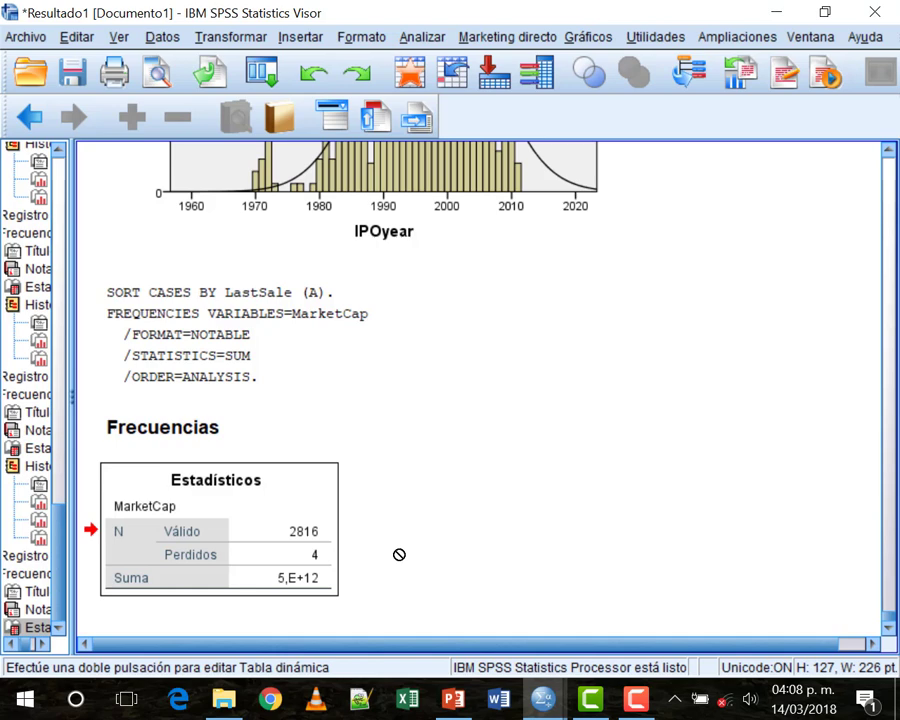
Examine the sum and the 25, 50 and 75 percentiles of MarketCap, LastSale and IPOyear in the earlier Estadísticos table
scroll(562, 478, up, 10)
scroll(751, 551, up, 10)
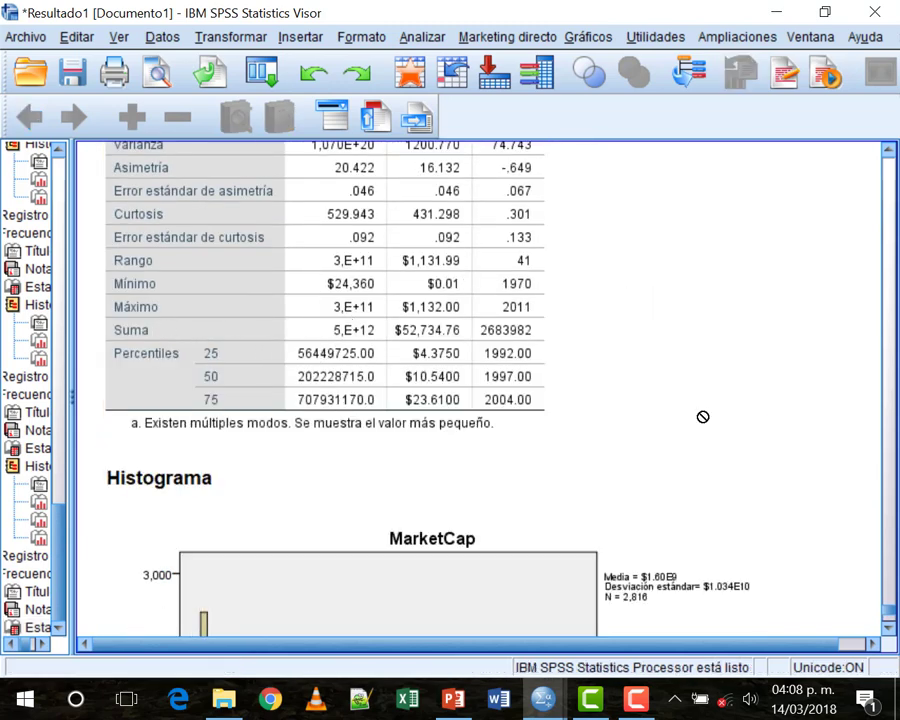
scroll(698, 414, down, 2)
scroll(640, 395, up, 1)
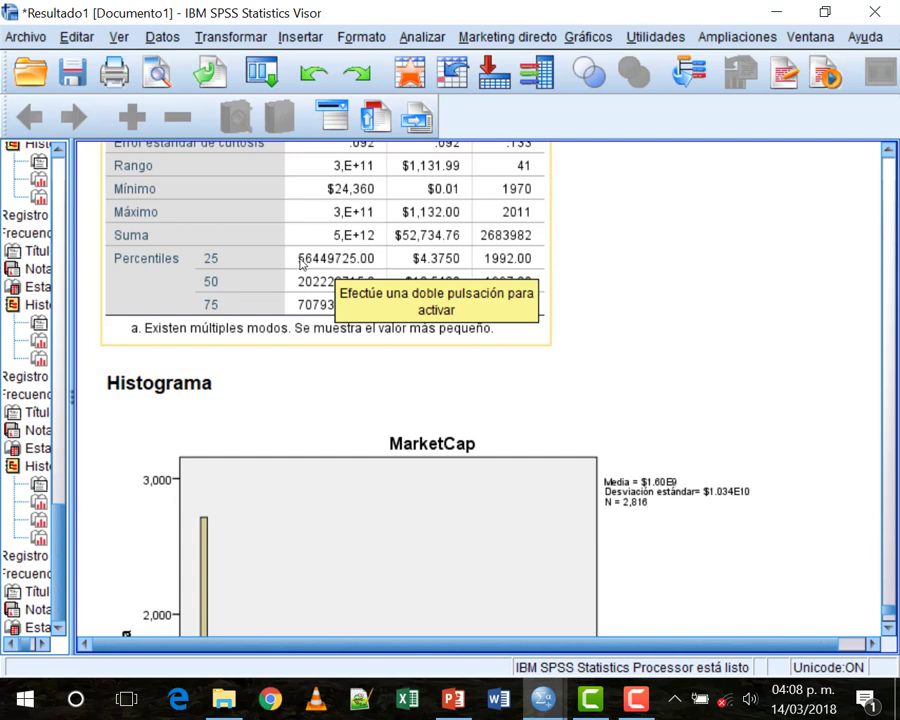
click(220, 197)
scroll(396, 388, down, 3)
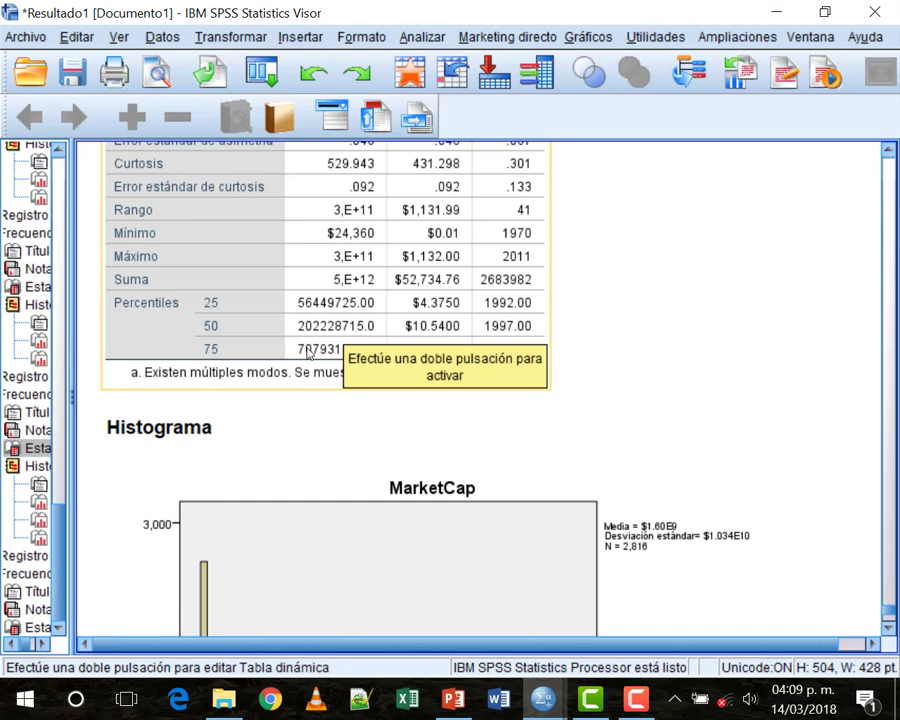
scroll(290, 358, up, 3)
scroll(344, 501, down, 5)
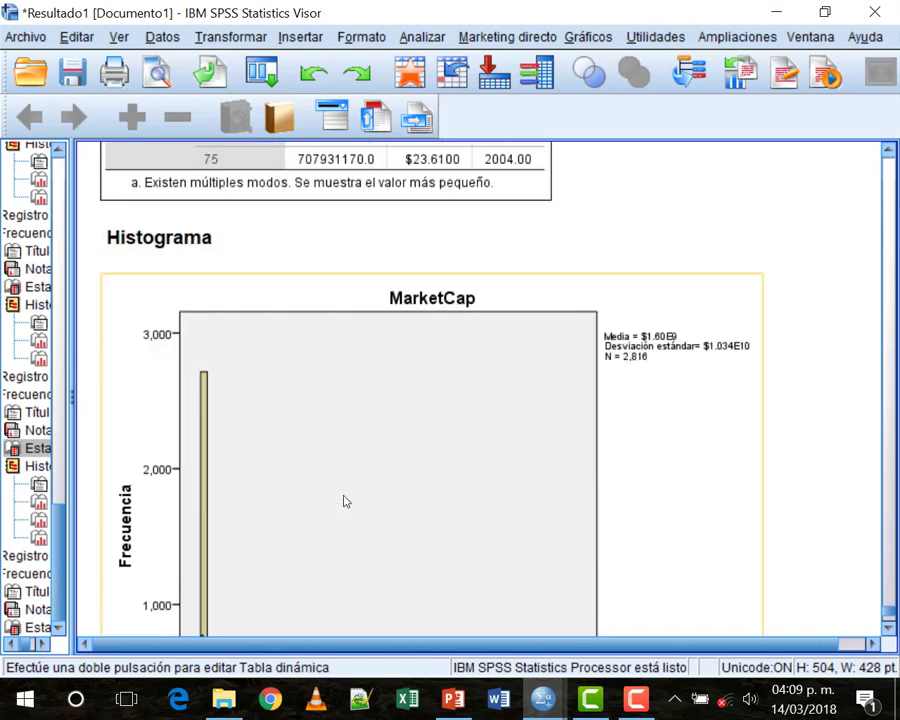
click(325, 183)
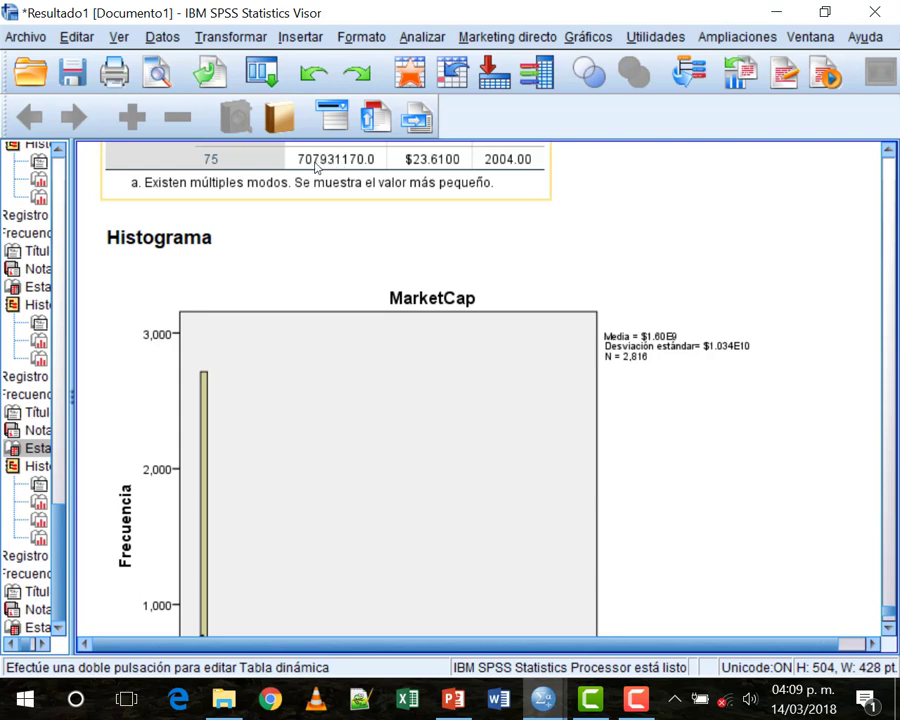
scroll(316, 172, up, 3)
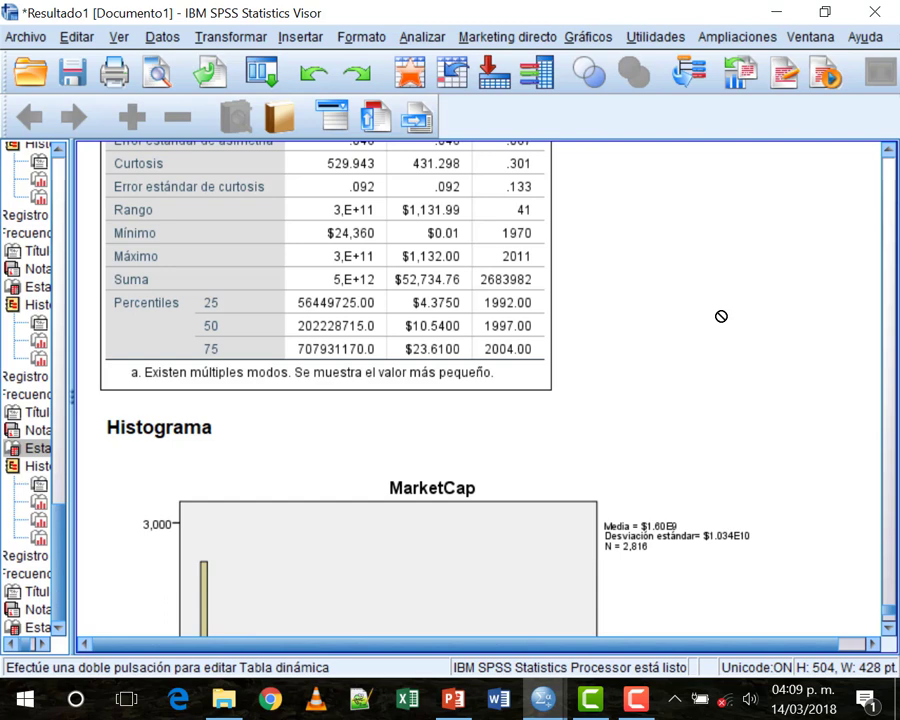
scroll(640, 414, up, 6)
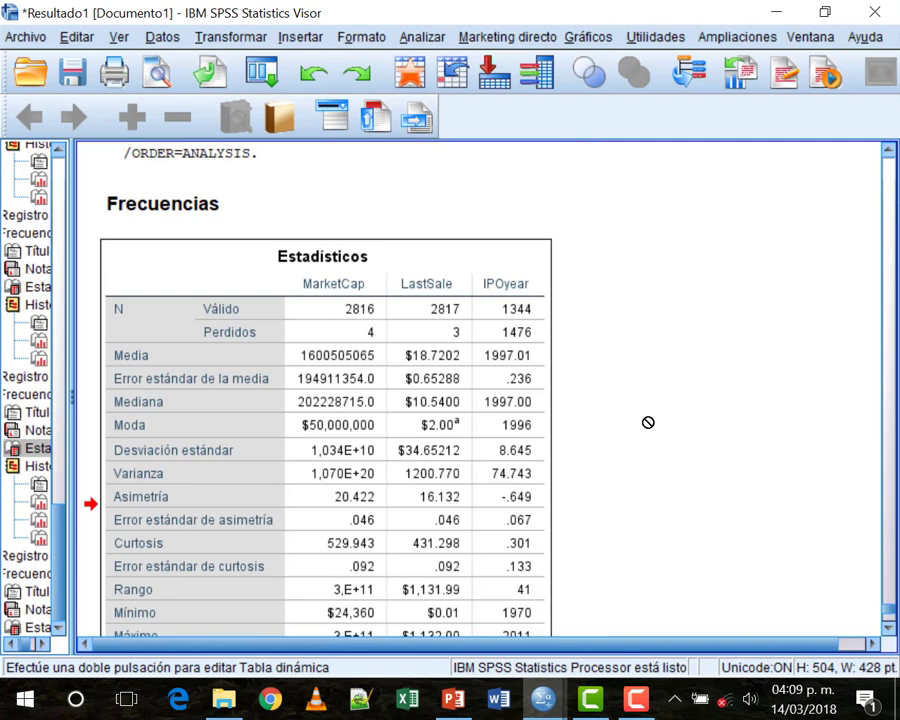
scroll(648, 422, down, 2)
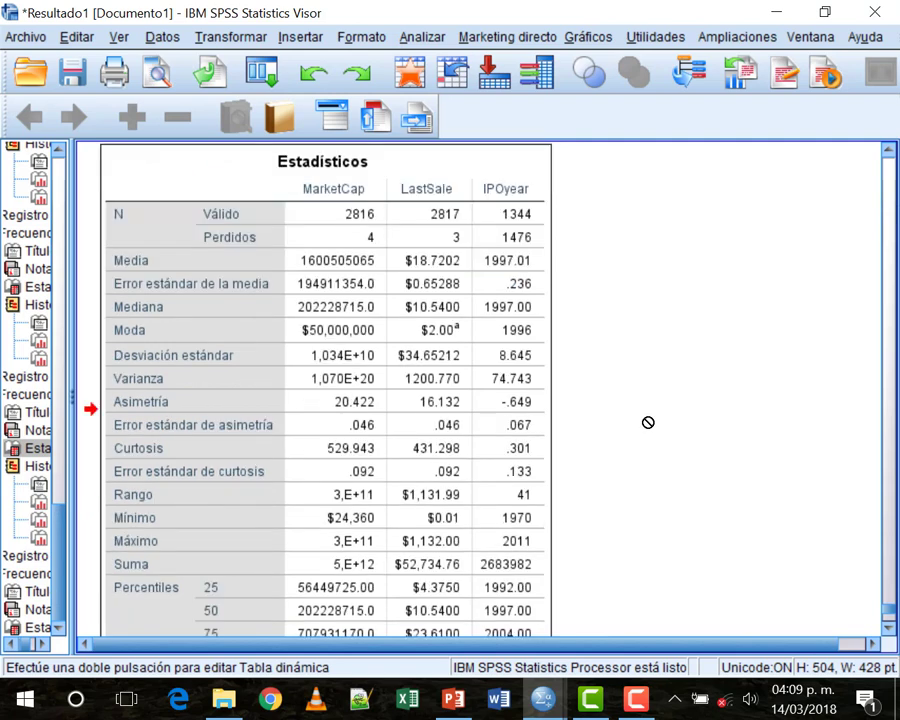
Examine the MarketCap, LastSale and IPOyear histograms, comparing their bars with the normal curves
scroll(654, 408, down, 10)
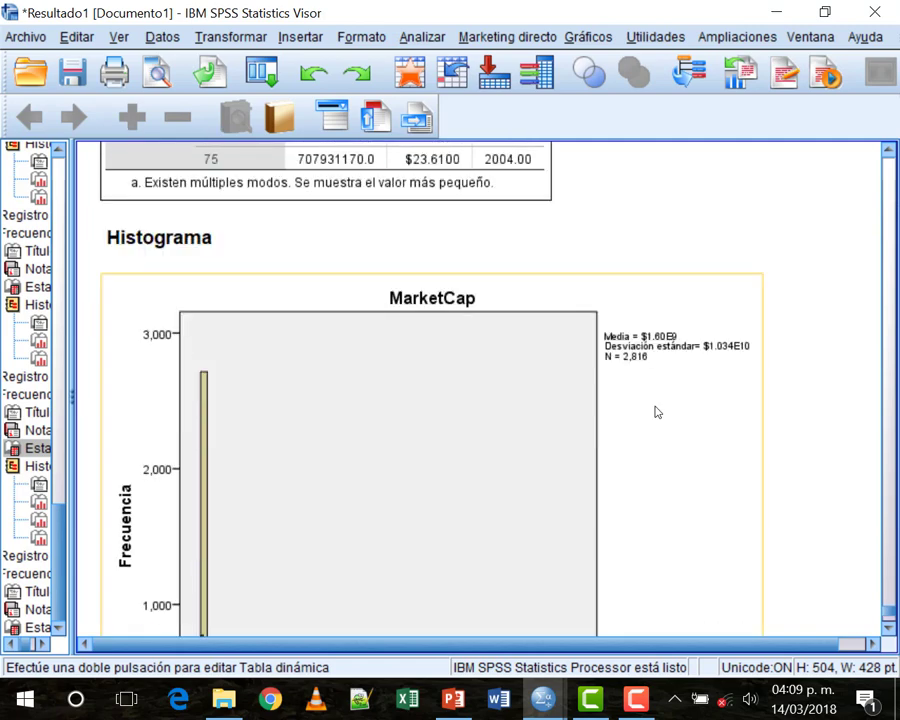
scroll(654, 410, up, 6)
scroll(655, 408, down, 4)
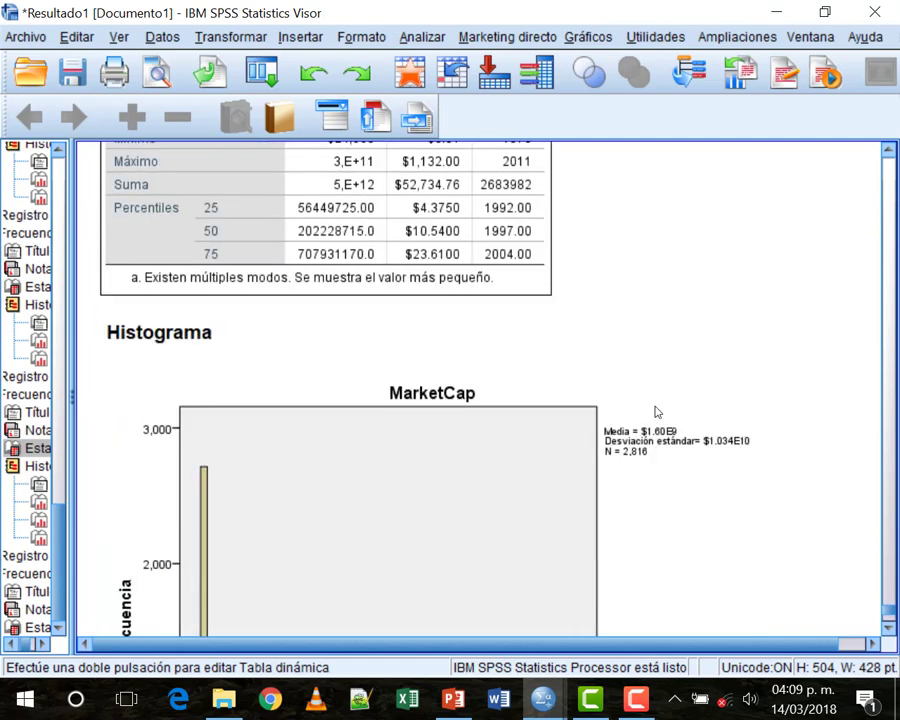
scroll(654, 408, down, 6)
scroll(656, 410, up, 4)
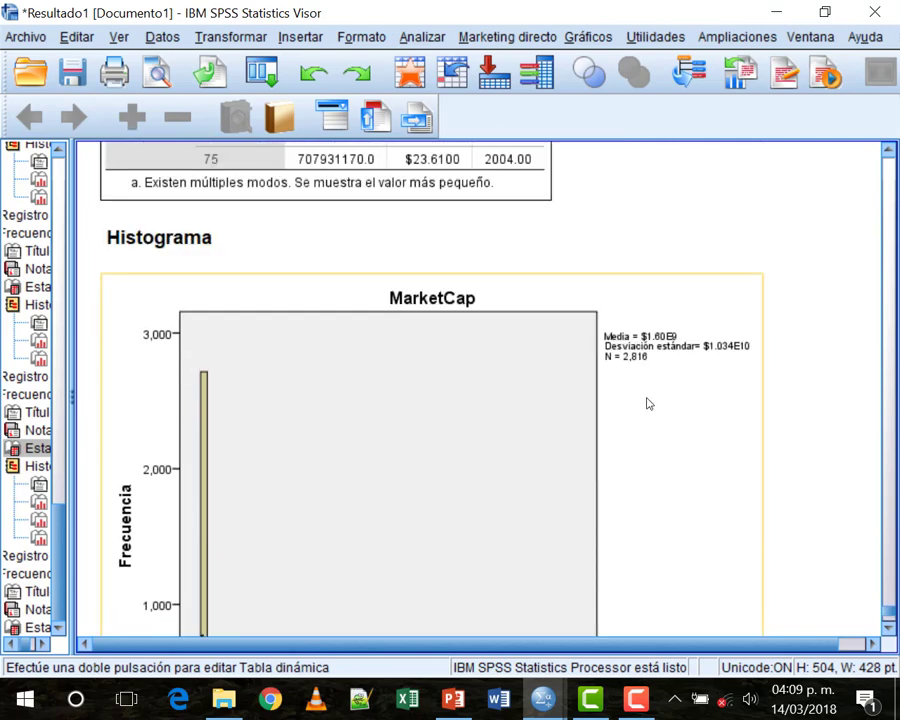
scroll(607, 395, down, 4)
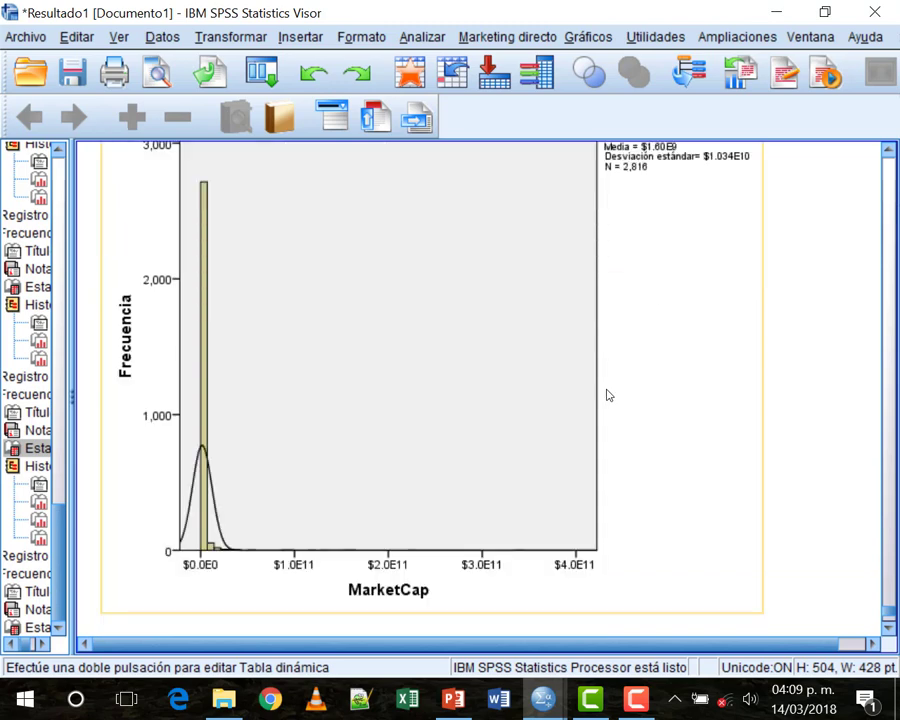
scroll(606, 394, up, 2)
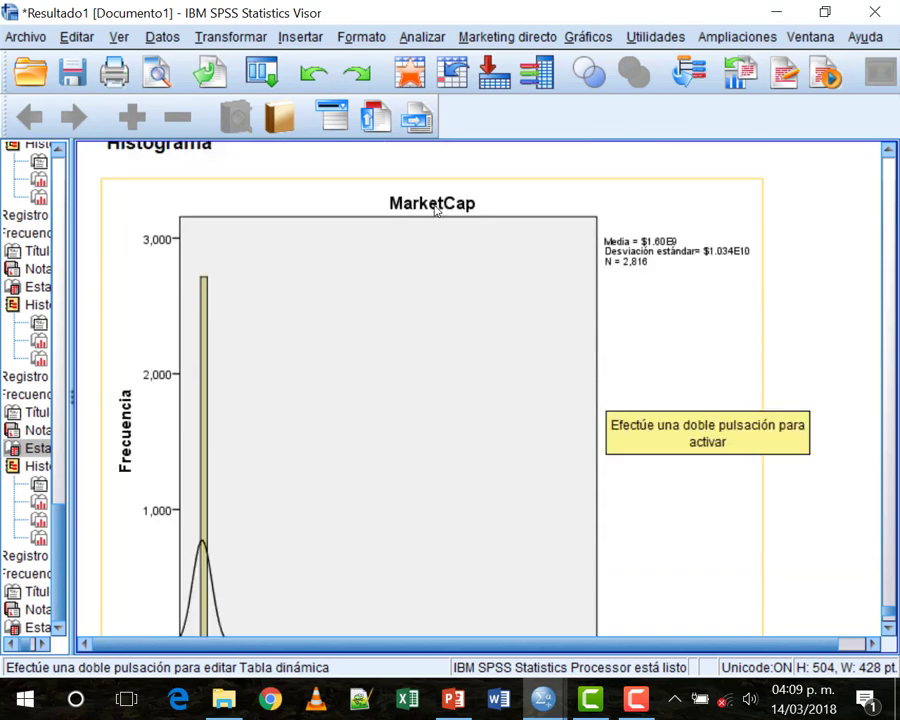
scroll(424, 213, down, 4)
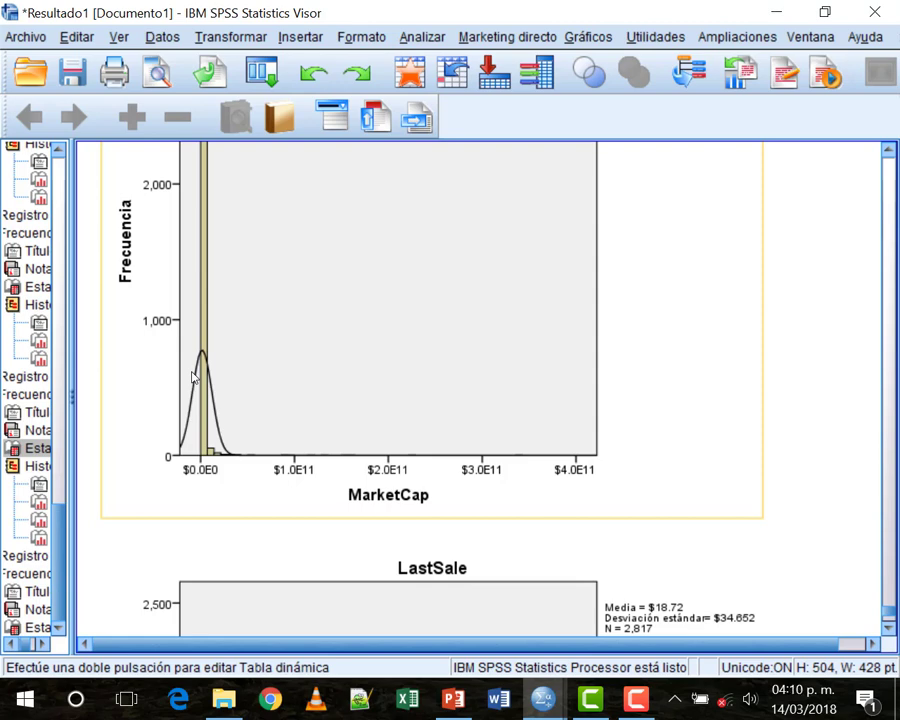
scroll(270, 390, down, 5)
scroll(280, 396, up, 2)
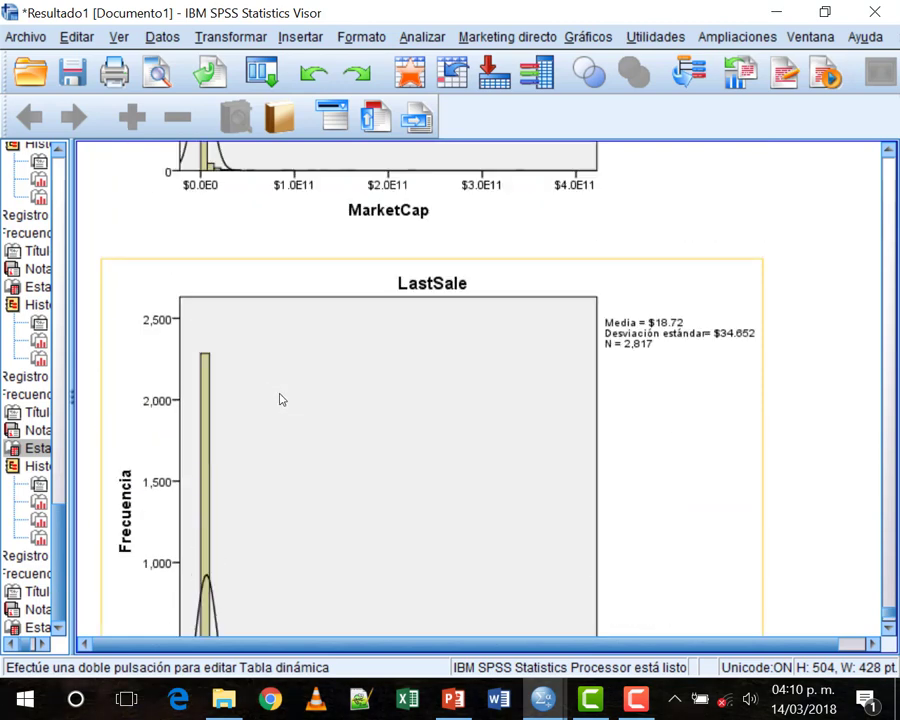
scroll(280, 396, down, 3)
scroll(468, 240, up, 1)
scroll(468, 249, down, 1)
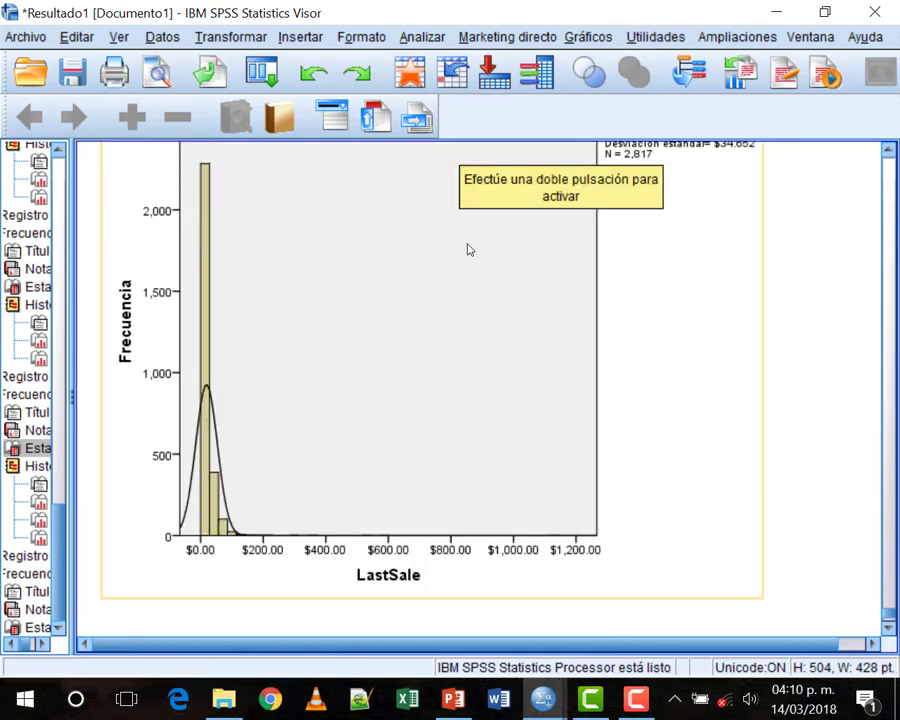
scroll(205, 385, down, 4)
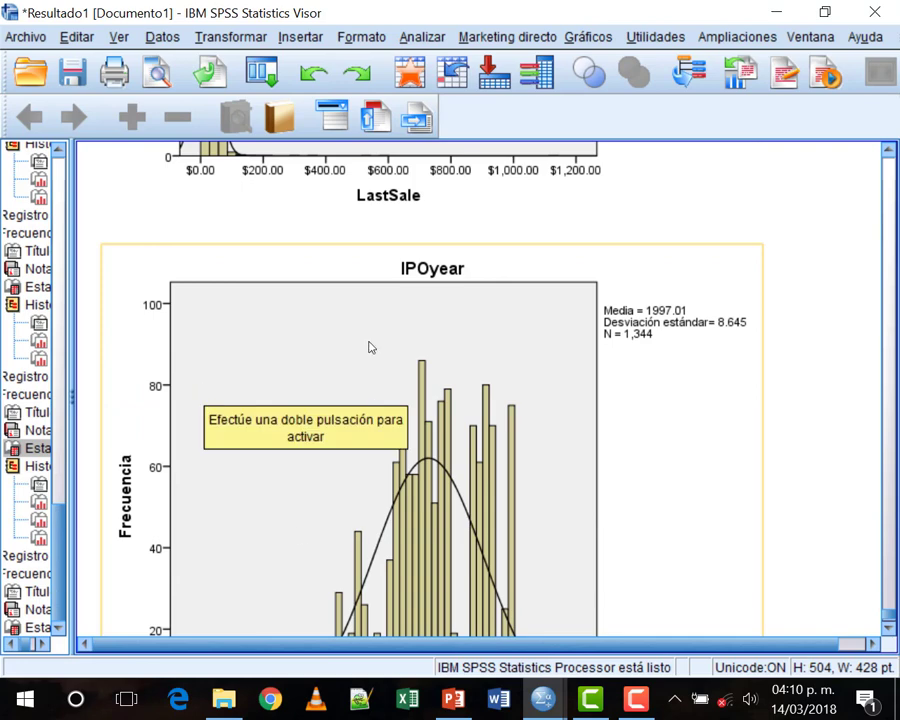
Review the IPOyear histogram and the statistics table for MarketCap, LastSale and IPOyear in the output
scroll(436, 305, down, 4)
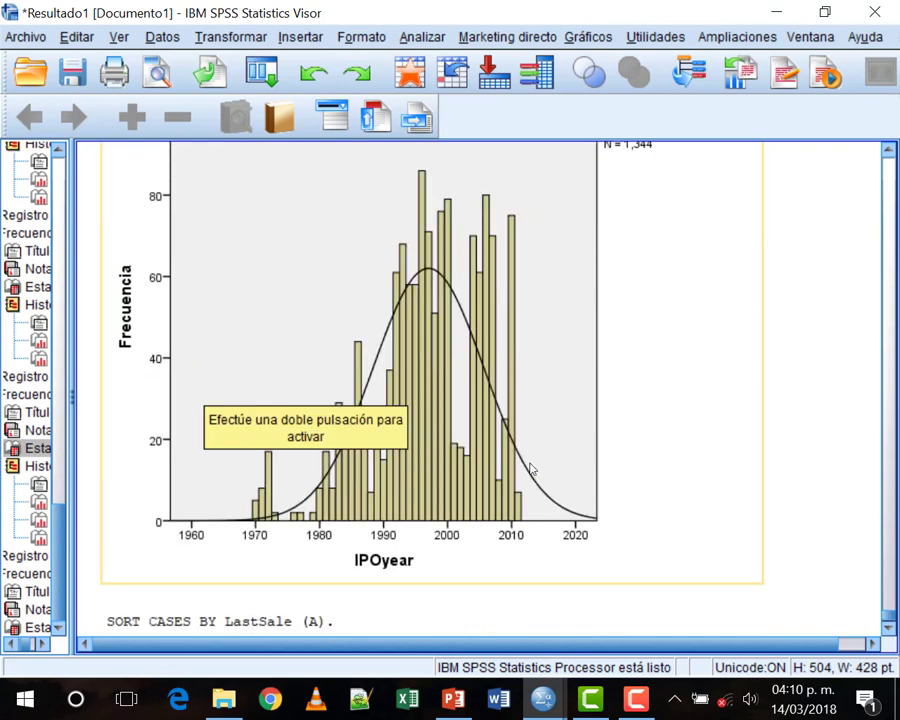
scroll(548, 514, down, 2)
scroll(563, 545, down, 5)
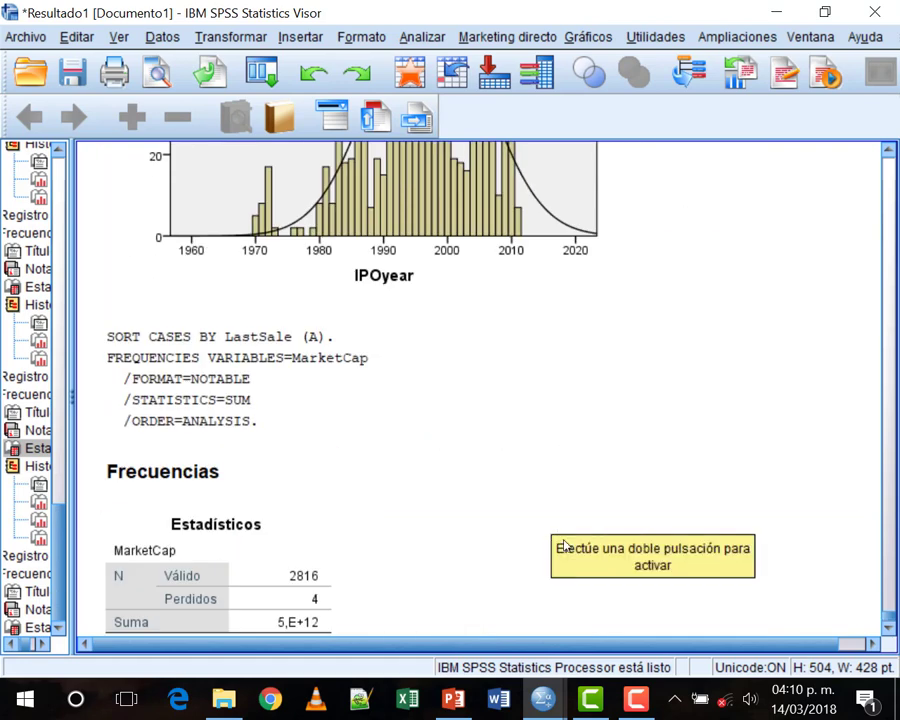
scroll(563, 545, up, 15)
scroll(563, 545, up, 10)
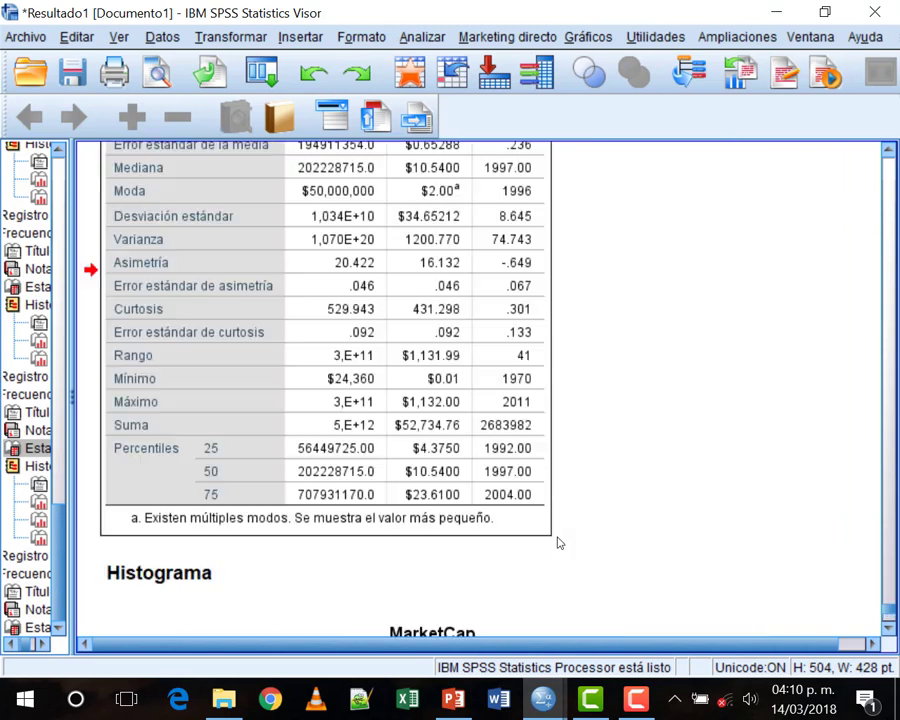
click(602, 404)
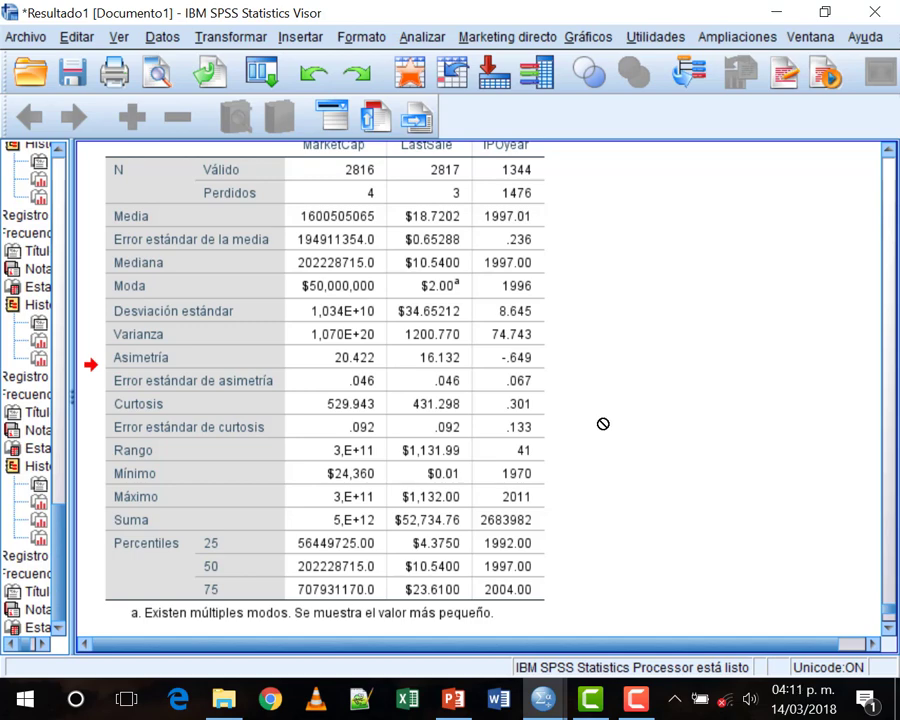
Compare the MarketCap, LastSale and IPOyear histograms with their normal curves, and check the MarketCap frequencies table at the end of the output
scroll(601, 421, down, 15)
scroll(601, 434, down, 5)
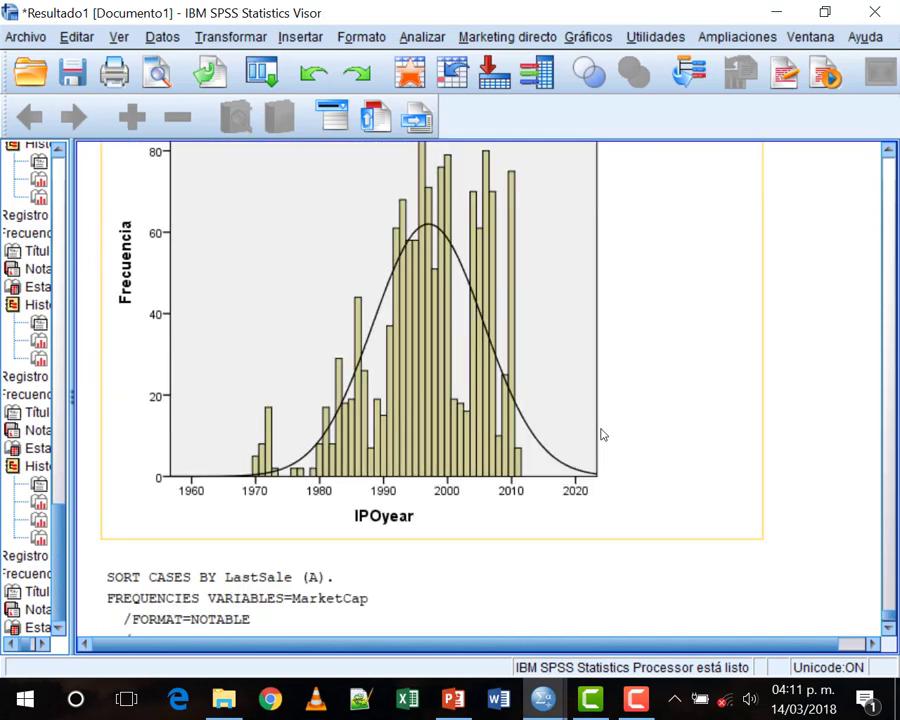
scroll(601, 434, down, 3)
scroll(601, 434, up, 7)
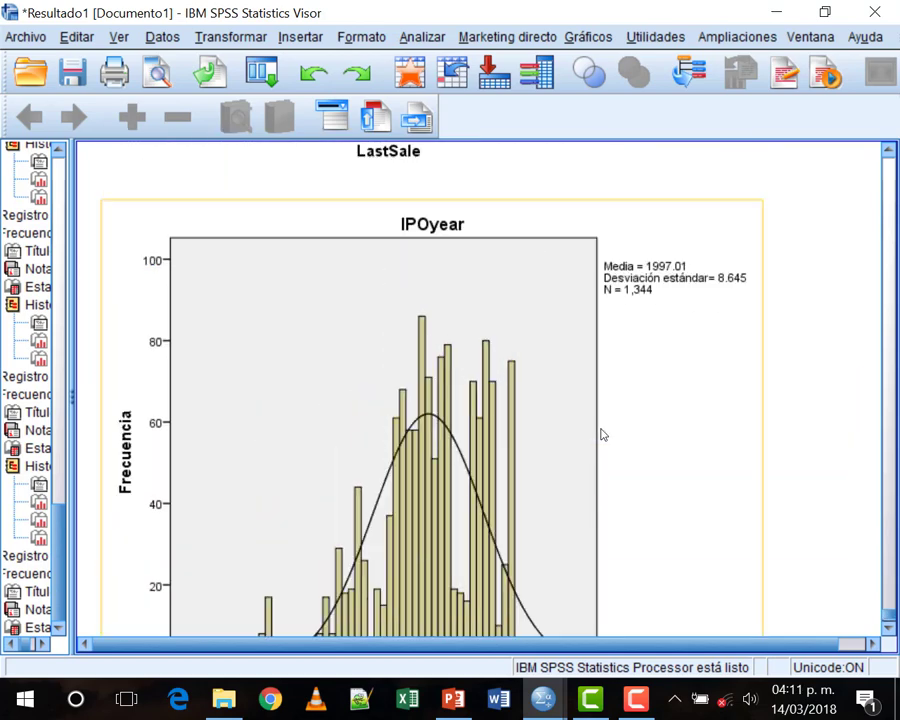
scroll(601, 434, down, 3)
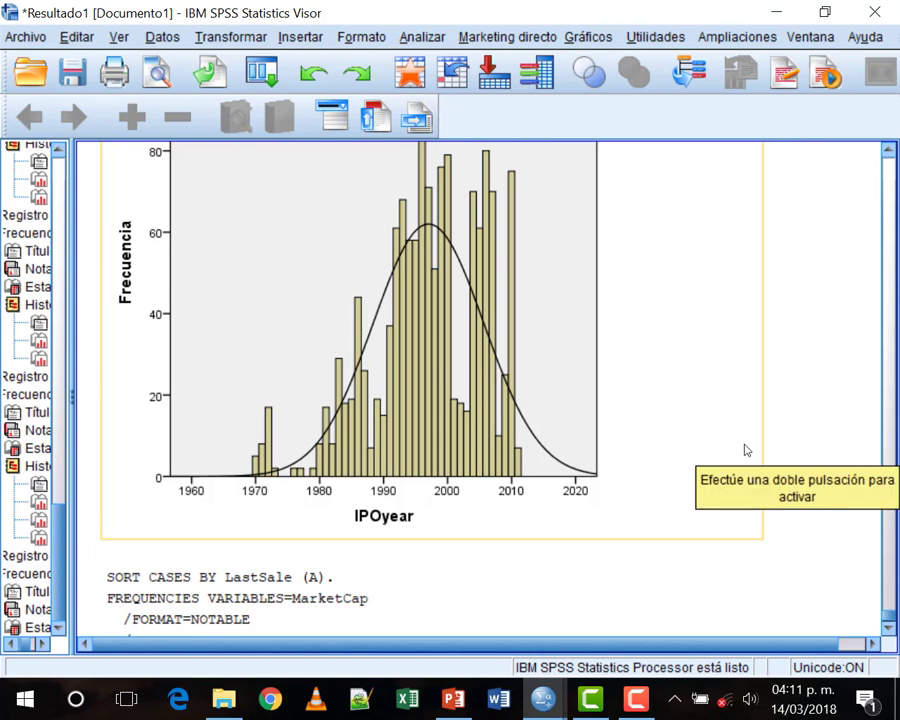
scroll(763, 416, down, 5)
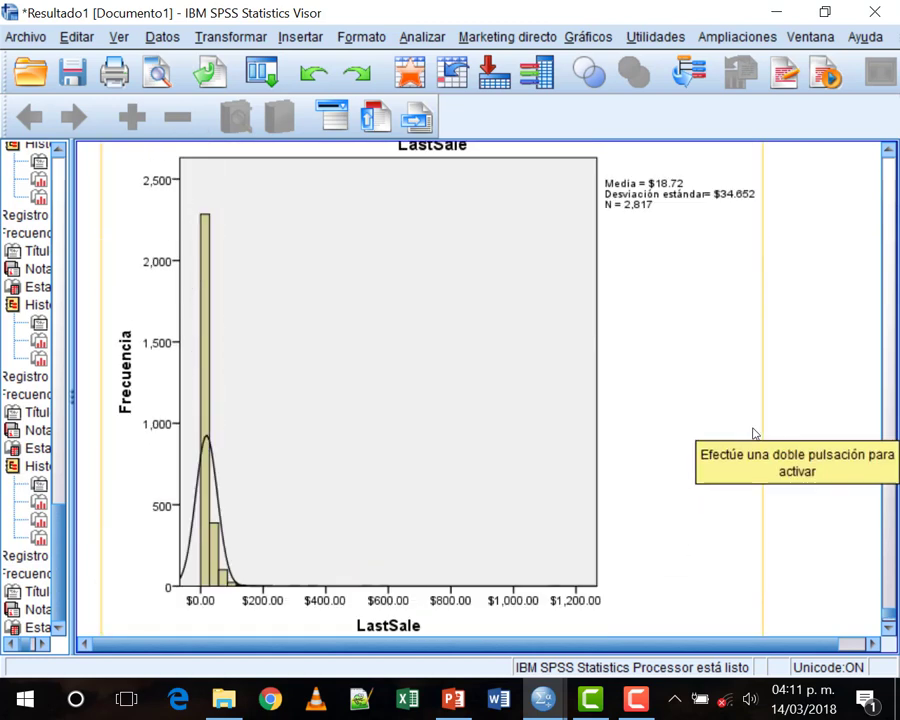
scroll(342, 474, up, 5)
scroll(582, 406, down, 1)
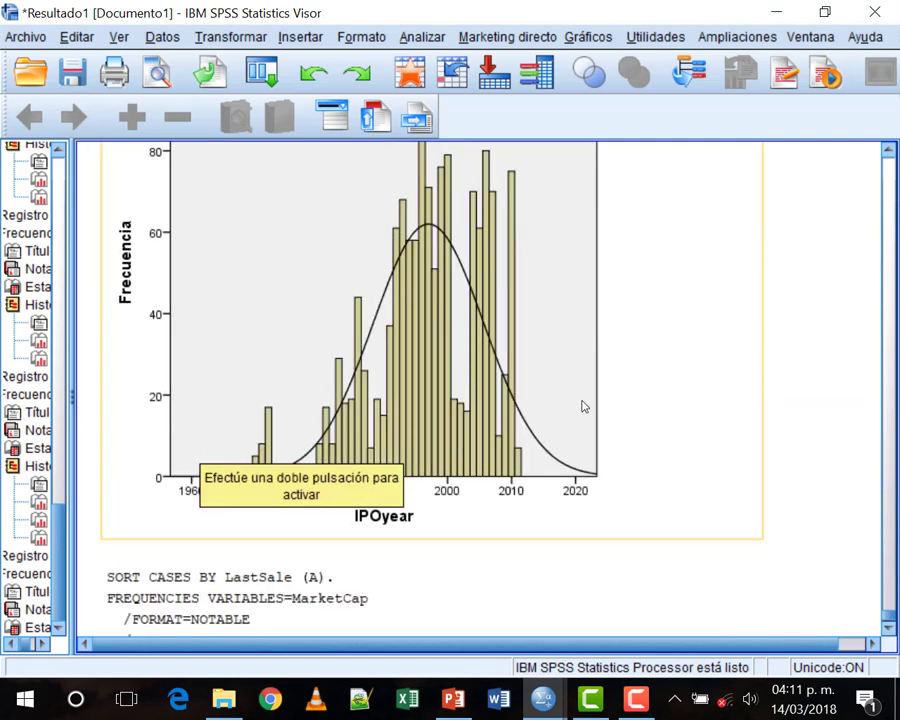
scroll(586, 407, down, 4)
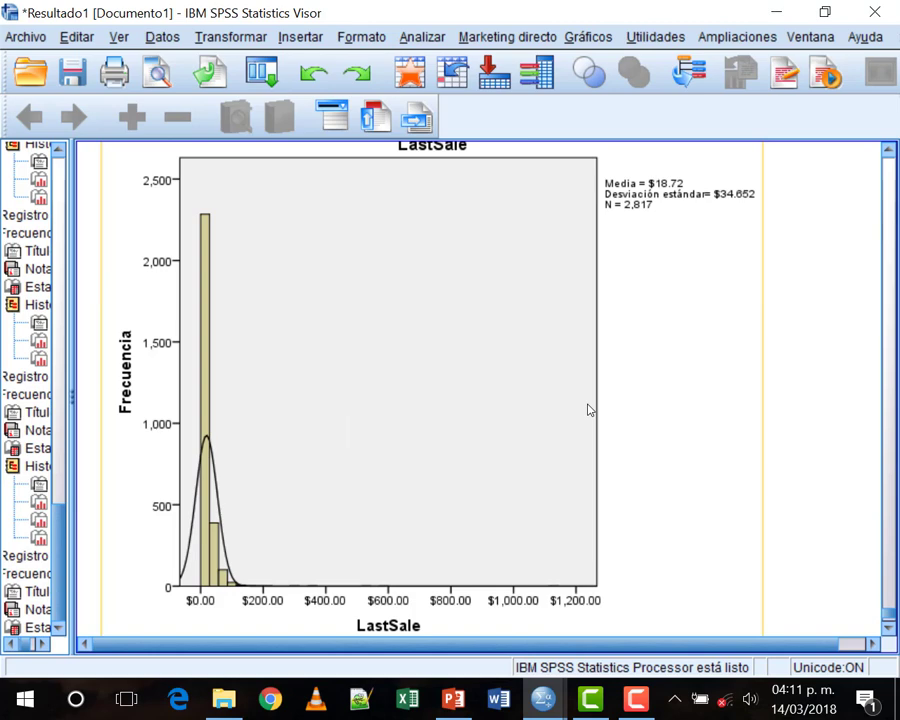
scroll(588, 408, up, 7)
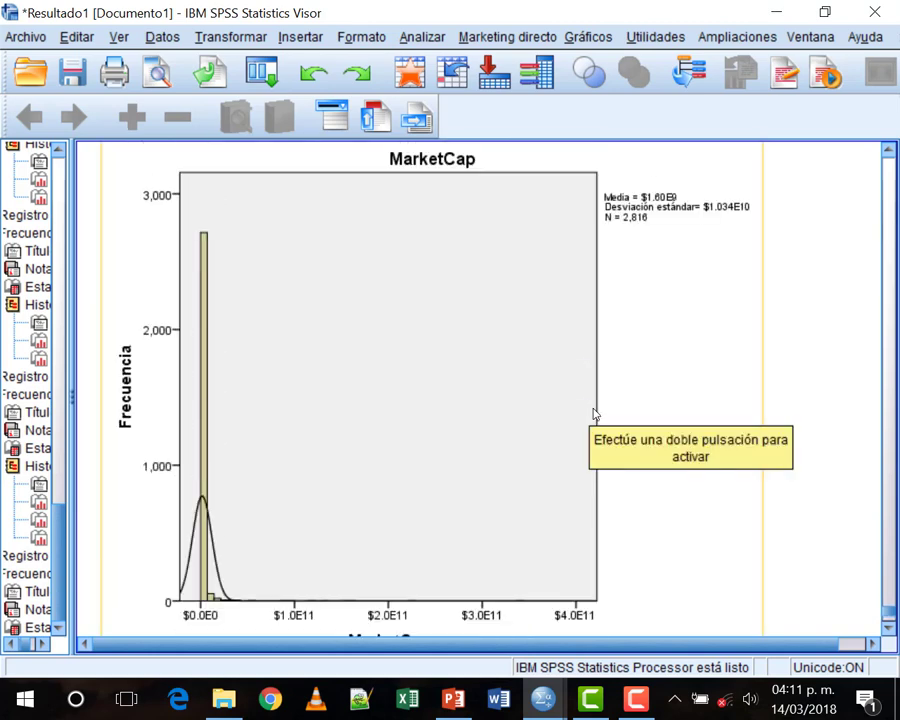
scroll(592, 412, down, 10)
scroll(594, 414, down, 5)
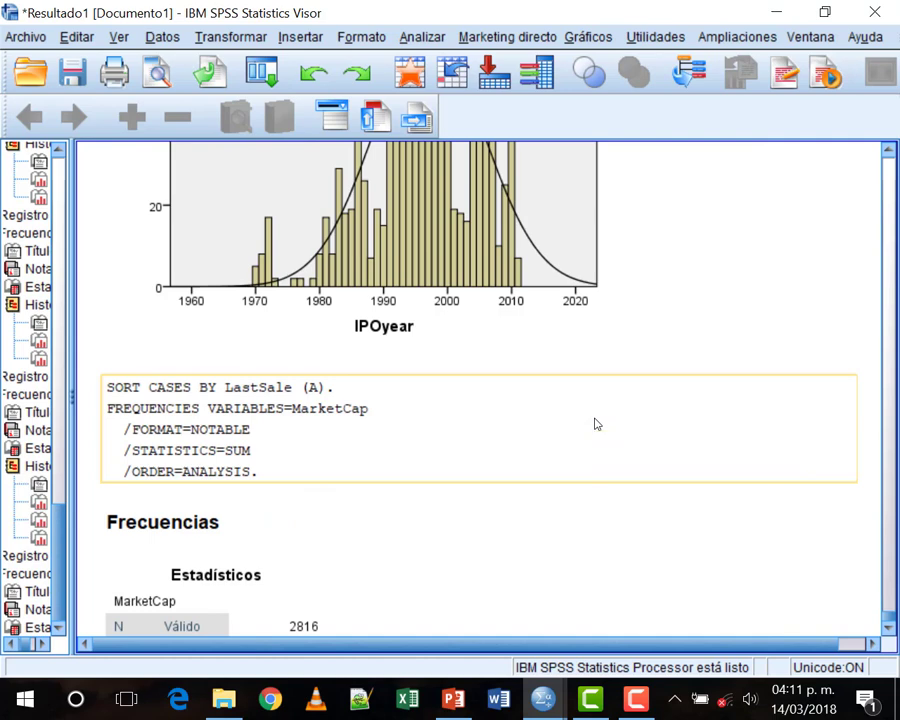
scroll(585, 420, down, 1)
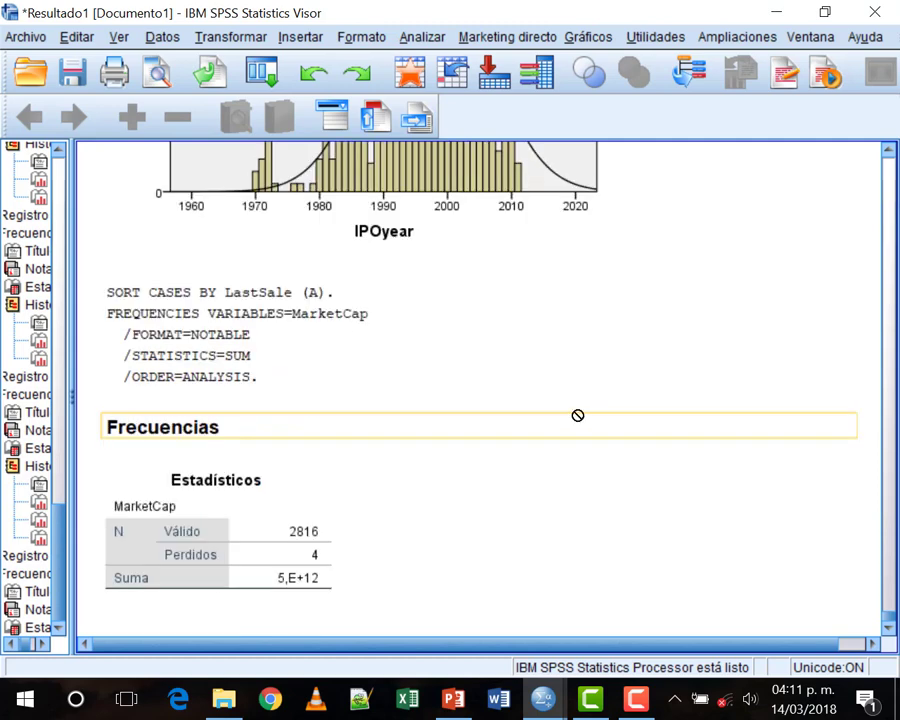
scroll(530, 400, up, 9)
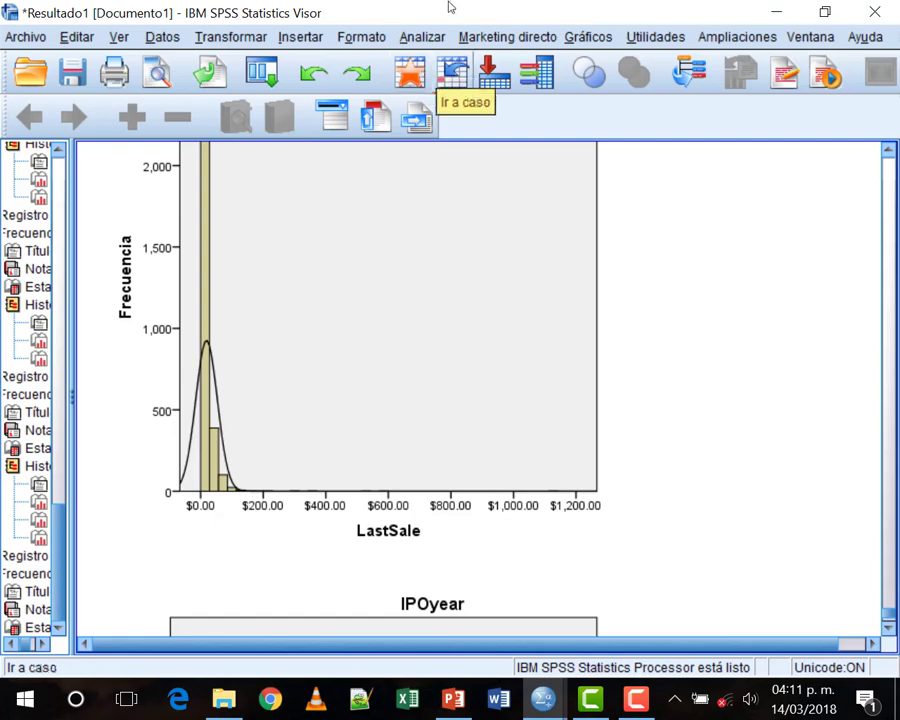
click(420, 37)
mouse_move(600, 306)
click(770, 309)
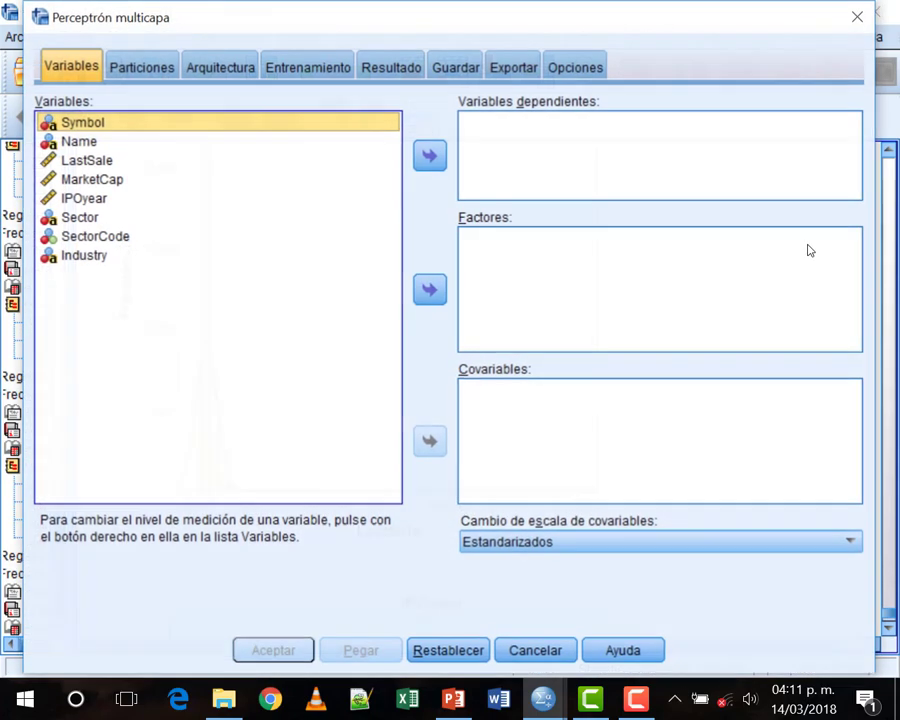
click(535, 651)
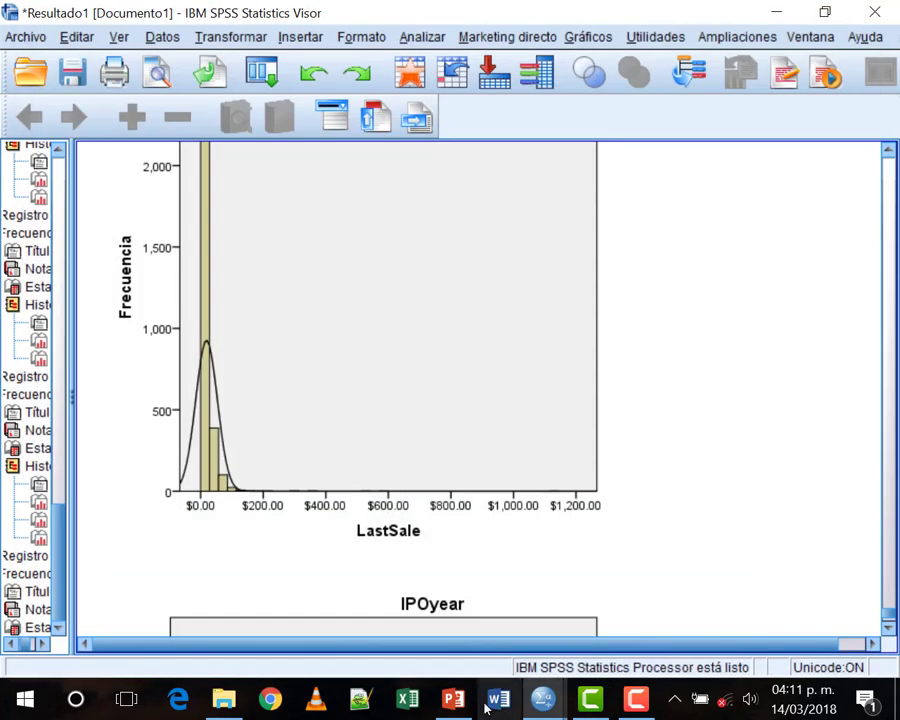
Switch to the SPSS 4 presentation in PowerPoint and read slides 104 to 106 about the Descriptives exercise
click(453, 698)
scroll(122, 505, down, 5)
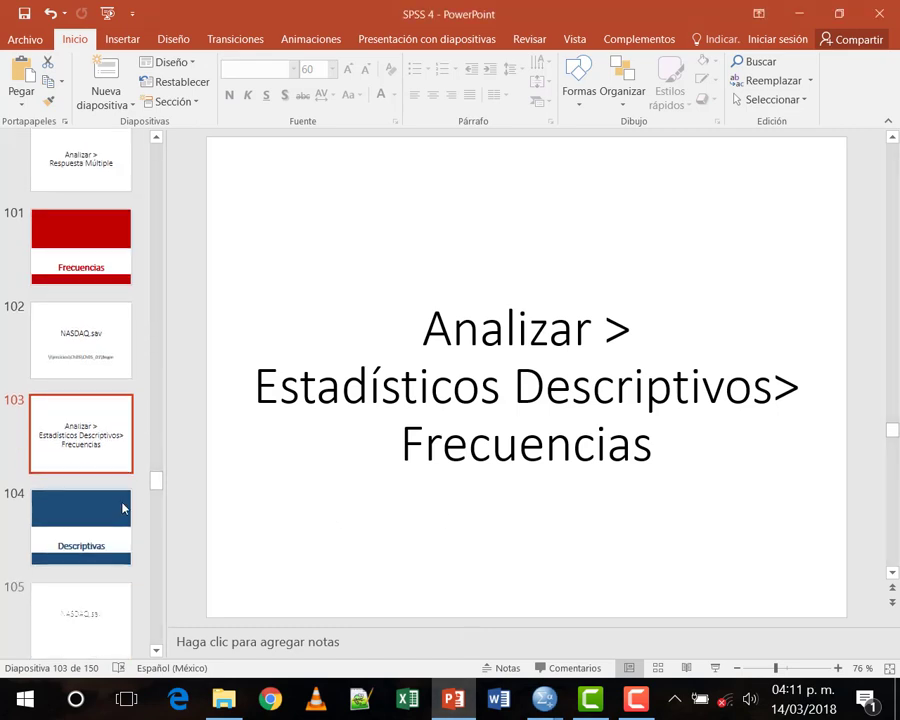
scroll(122, 508, down, 4)
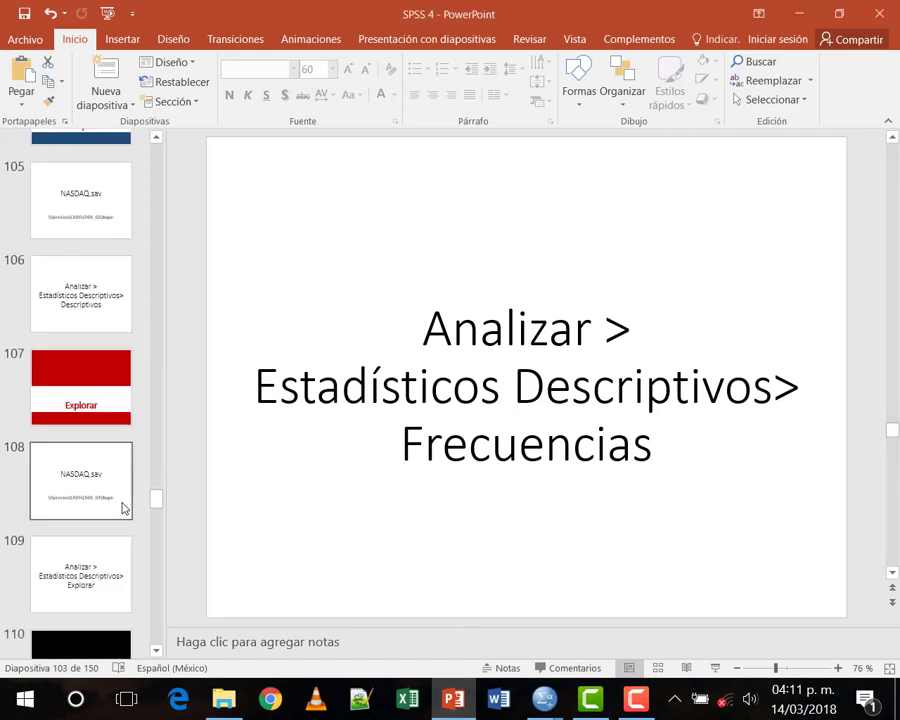
scroll(124, 508, up, 3)
scroll(122, 508, up, 1)
click(80, 241)
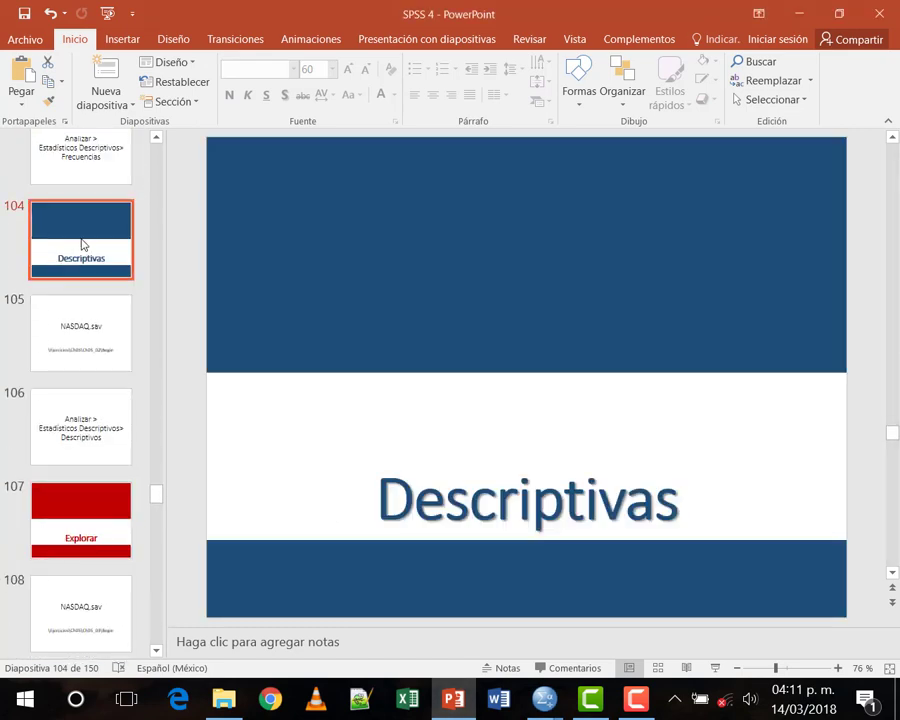
click(82, 330)
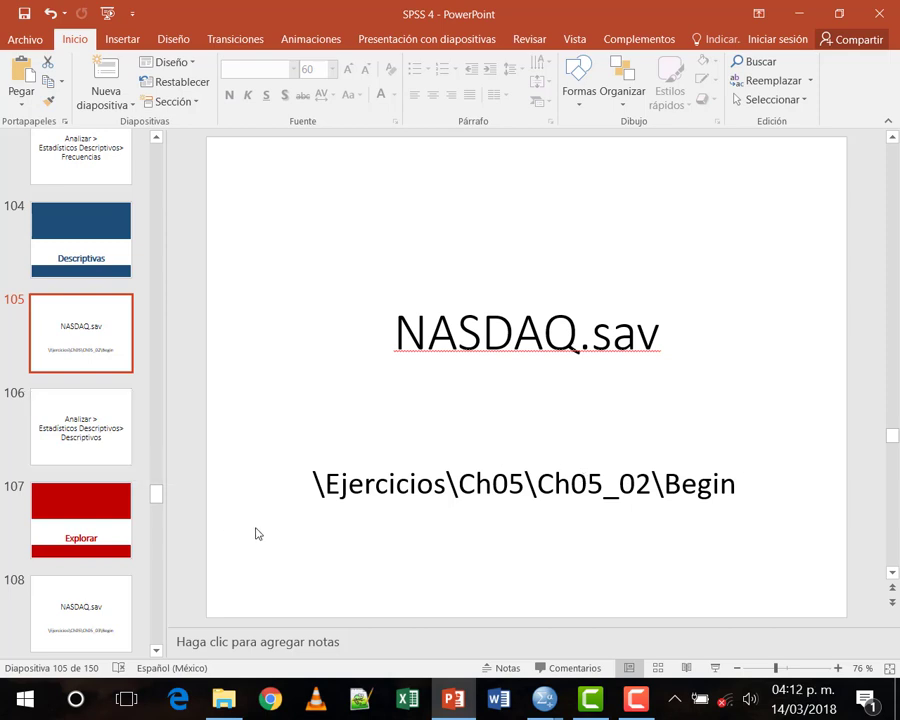
key(Up)
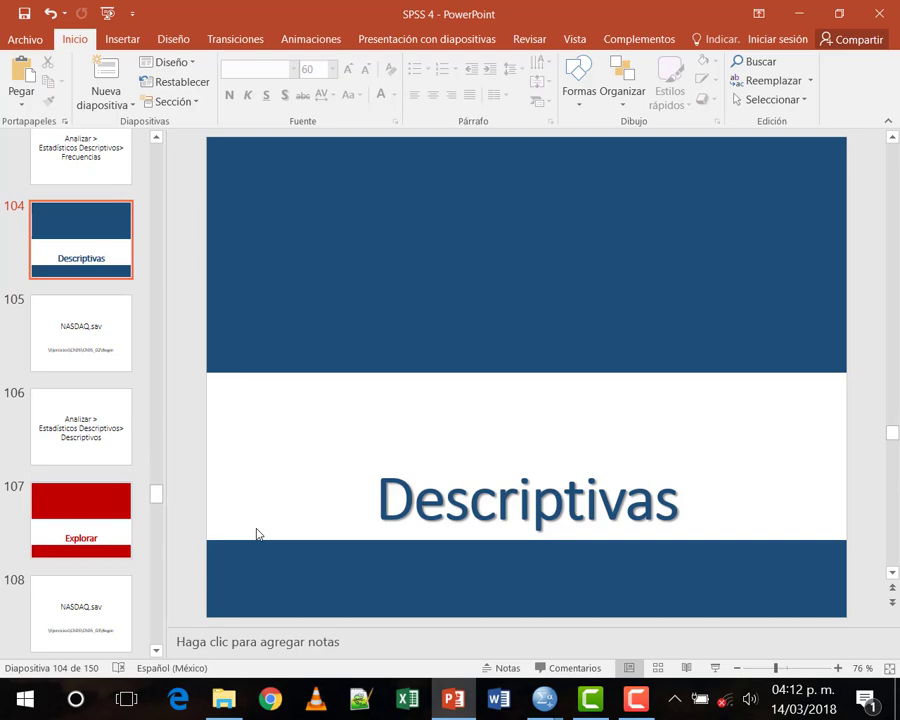
click(107, 451)
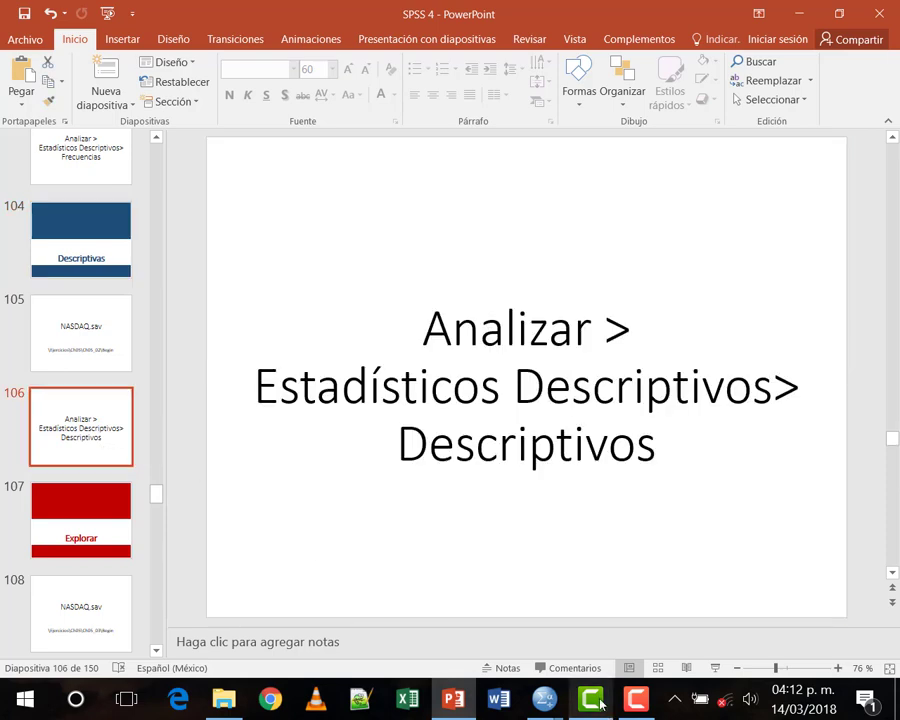
Switch to the NASDAQ.sav data editor in SPSS
mouse_move(536, 702)
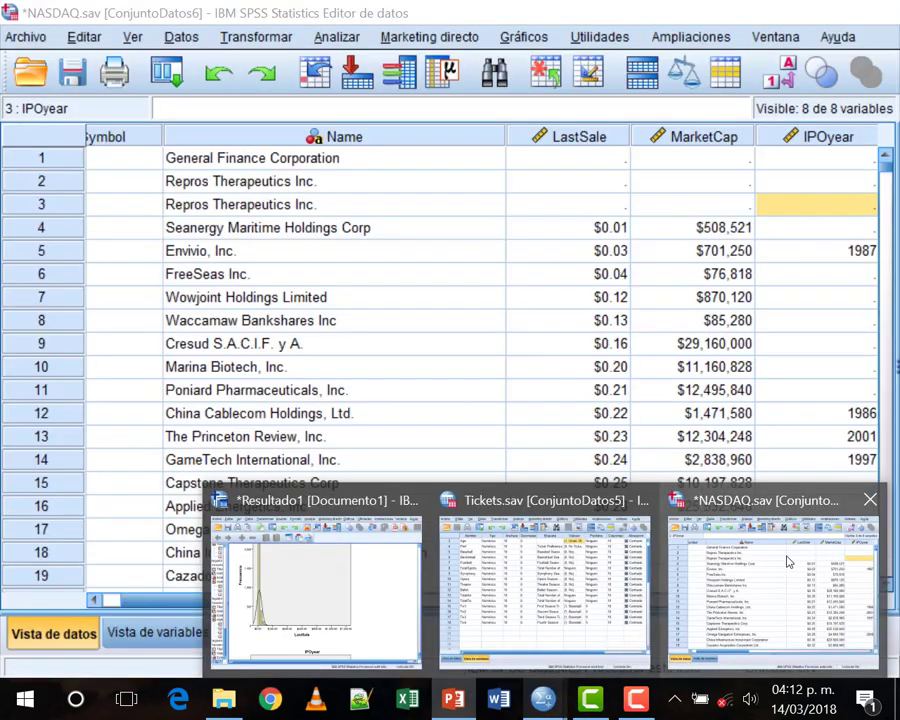
click(787, 561)
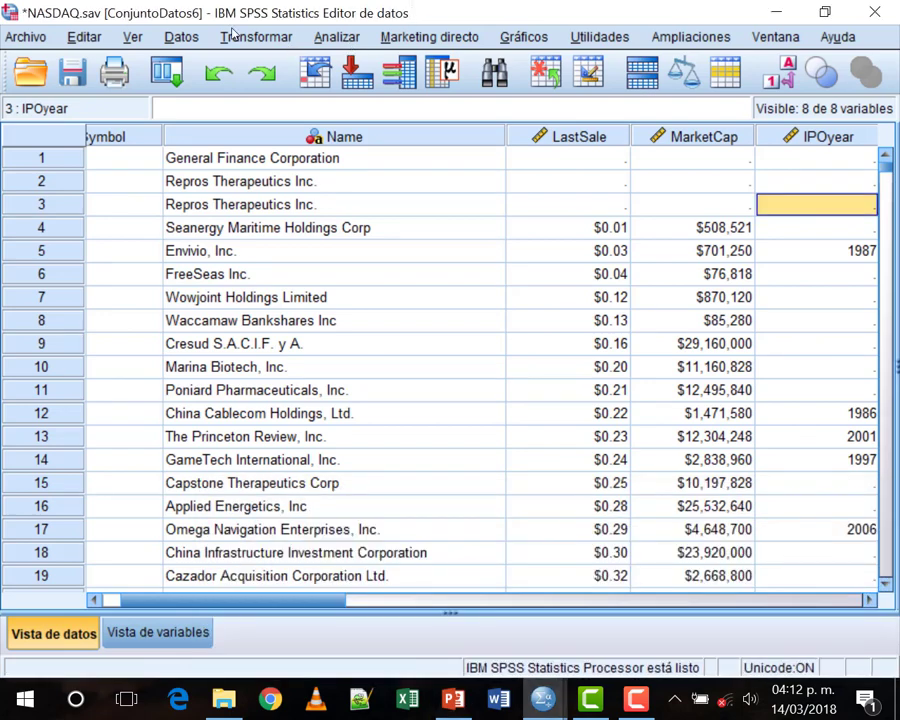
Compare the variable lists and options of the Descriptives and Frequencies dialogs, closing each without running it
click(345, 42)
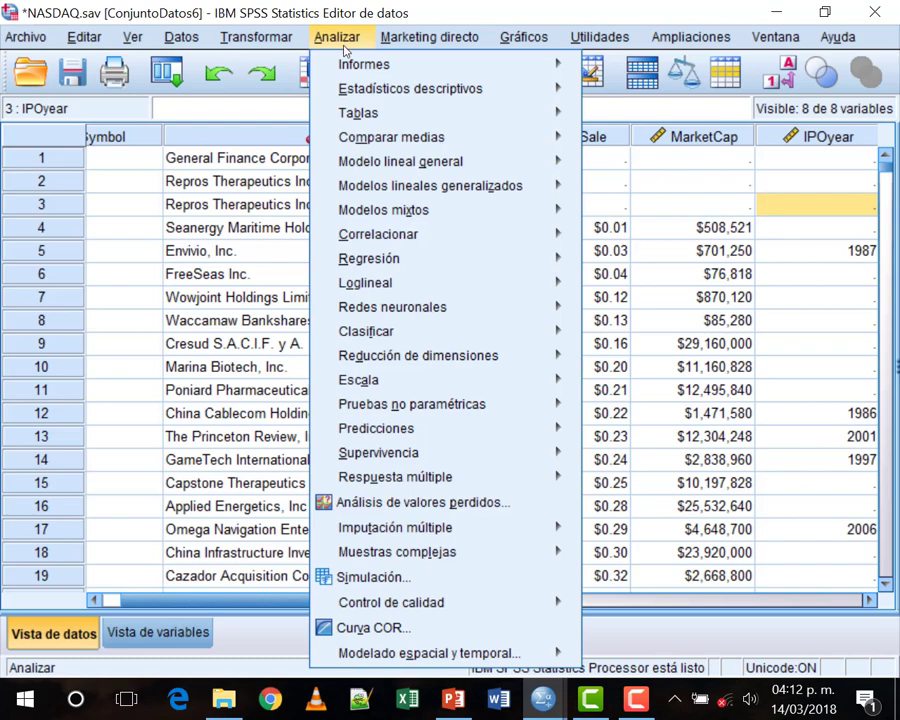
mouse_move(417, 98)
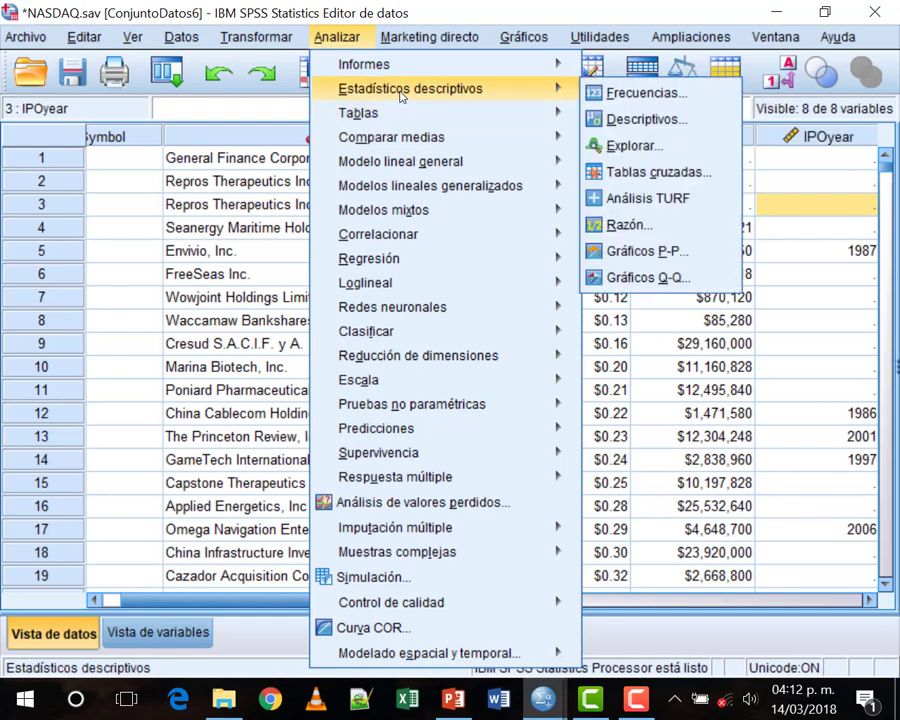
click(628, 119)
drag(698, 292, 313, 131)
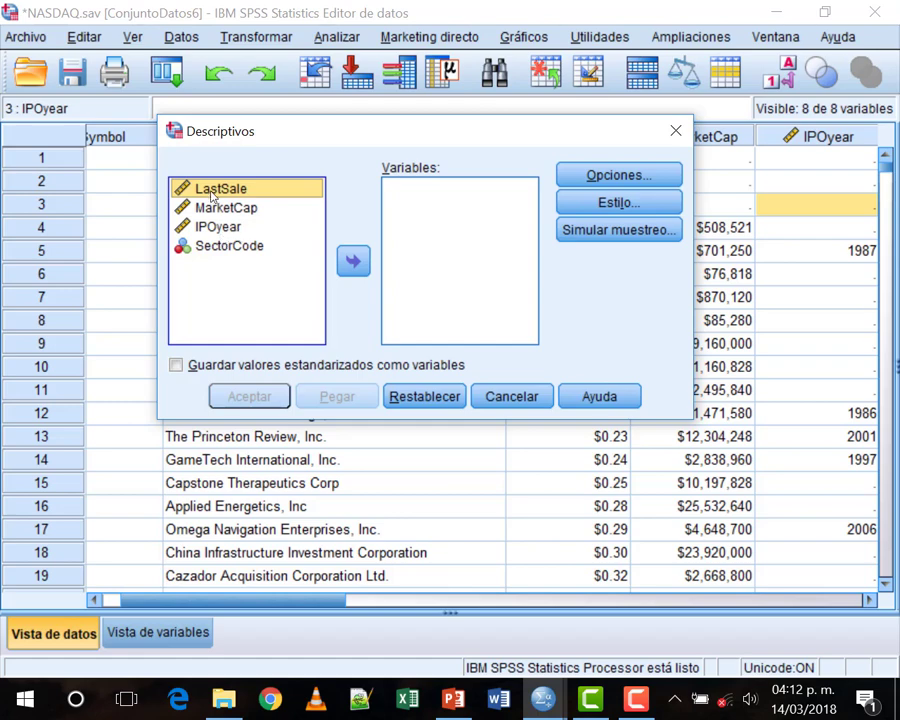
click(530, 398)
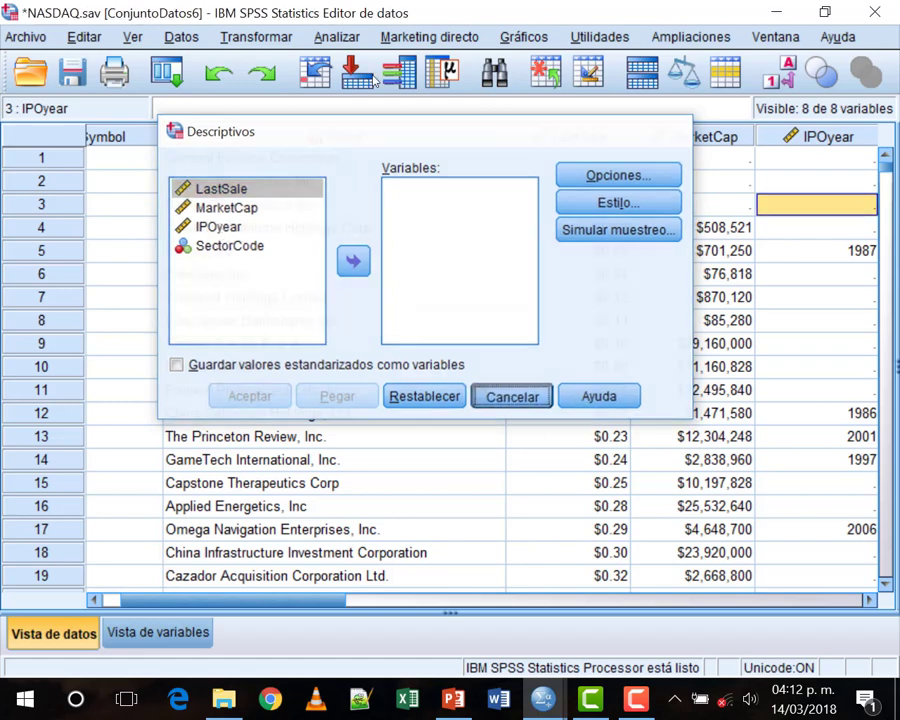
click(343, 40)
mouse_move(410, 92)
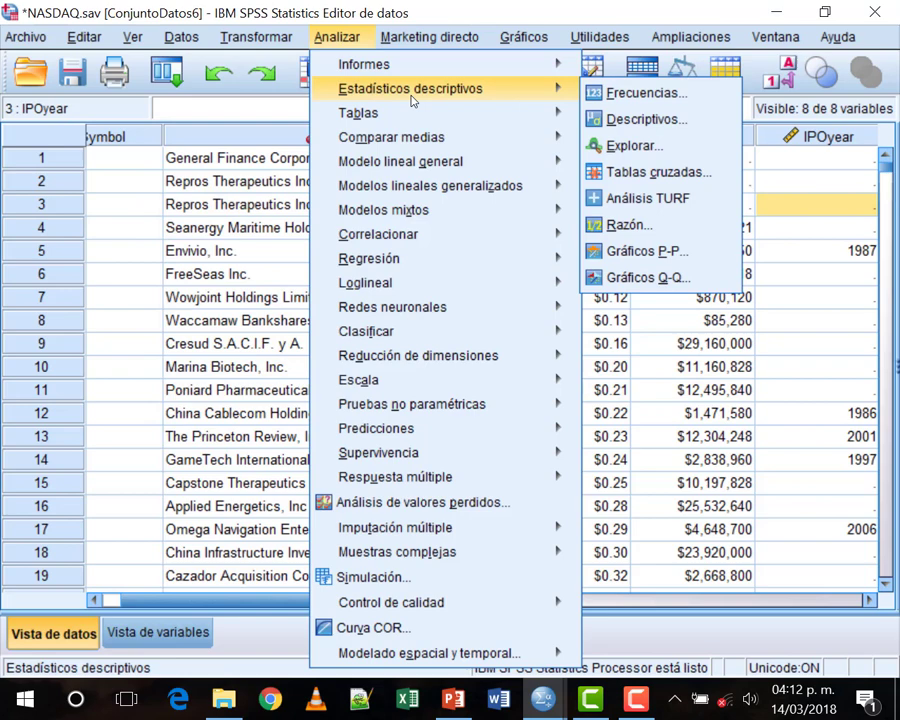
click(592, 93)
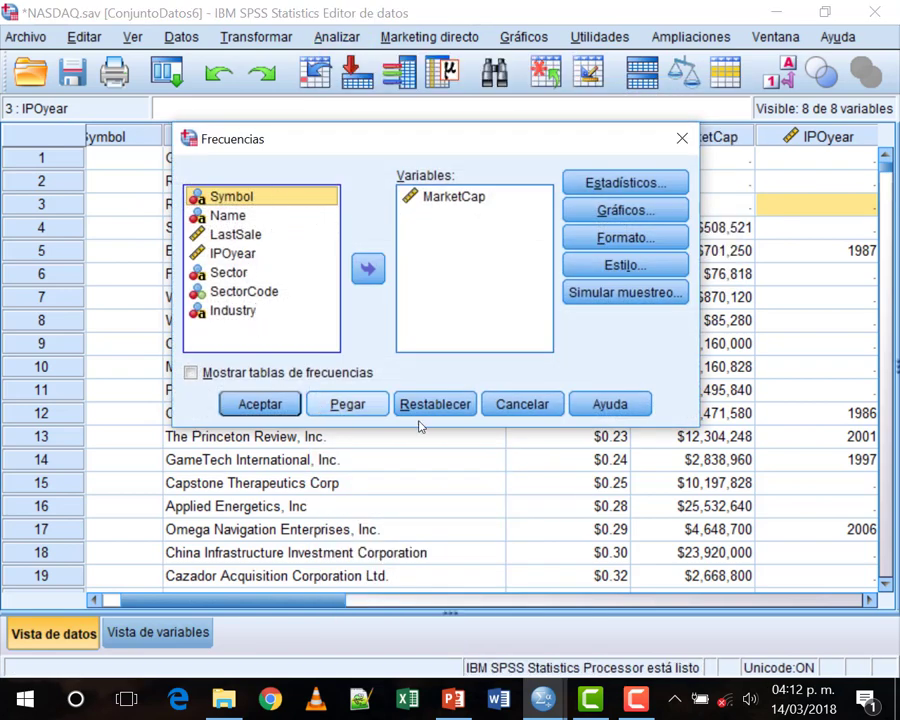
key(Escape)
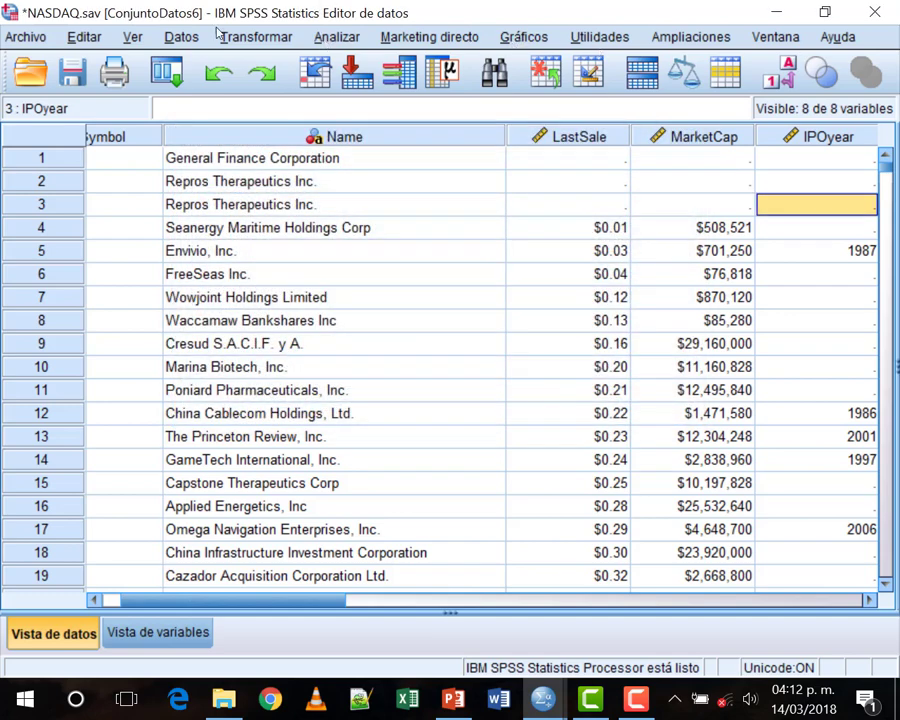
Open the Descriptives analysis for the NASDAQ data and move its dialog fully into view
key(alt+a)
key(Down)
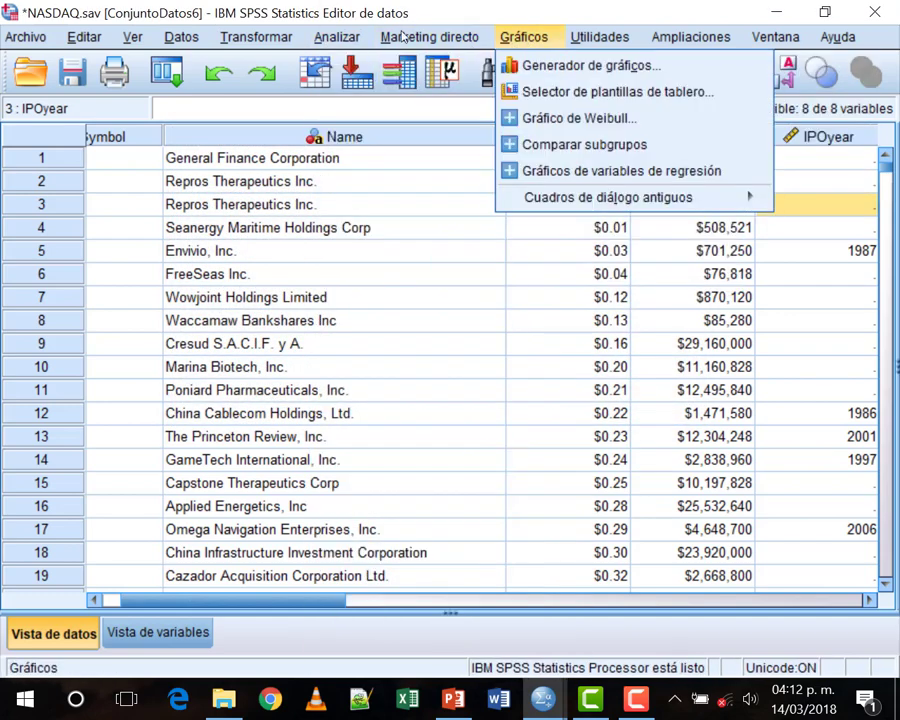
mouse_move(368, 90)
key(Right)
key(Down)
key(Return)
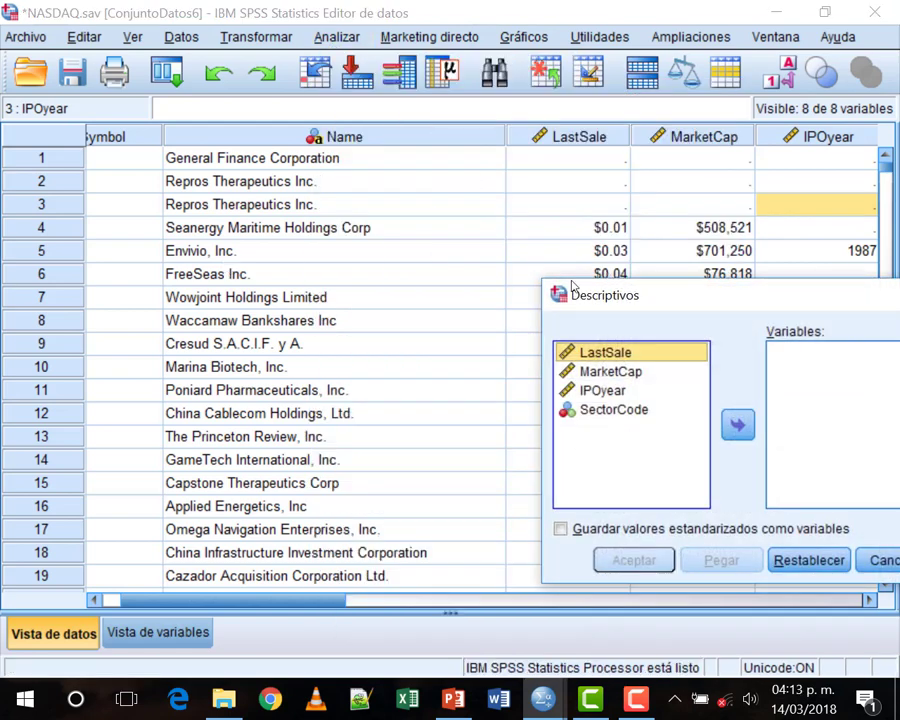
drag(568, 290, 361, 209)
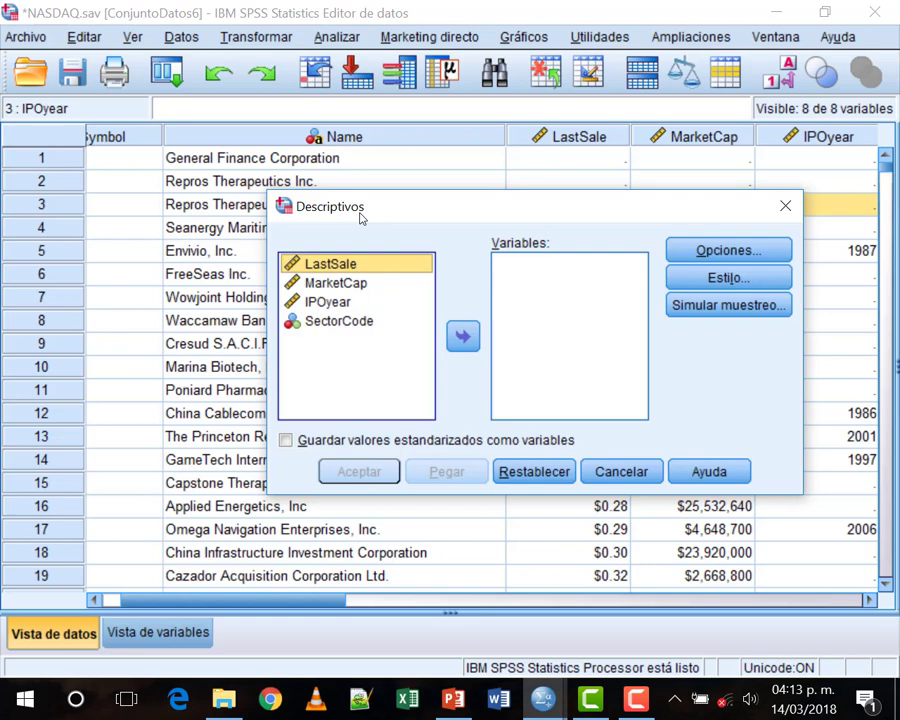
drag(321, 206, 176, 106)
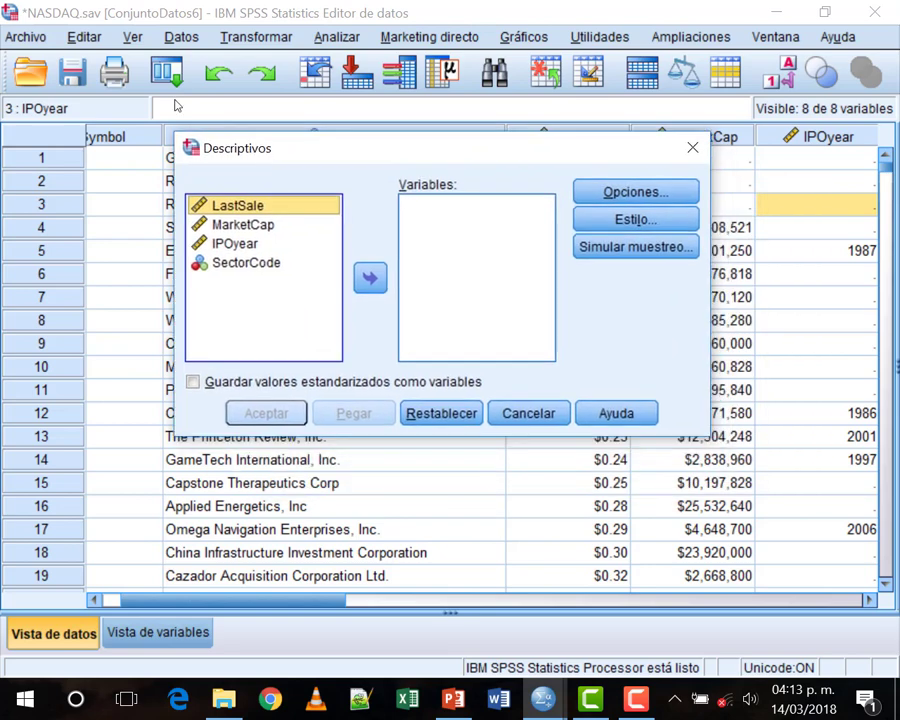
Check the slides after 106 in the SPSS 4 PowerPoint presentation and return to the Descriptivos dialog of NASDAQ.sav in SPSS
click(453, 699)
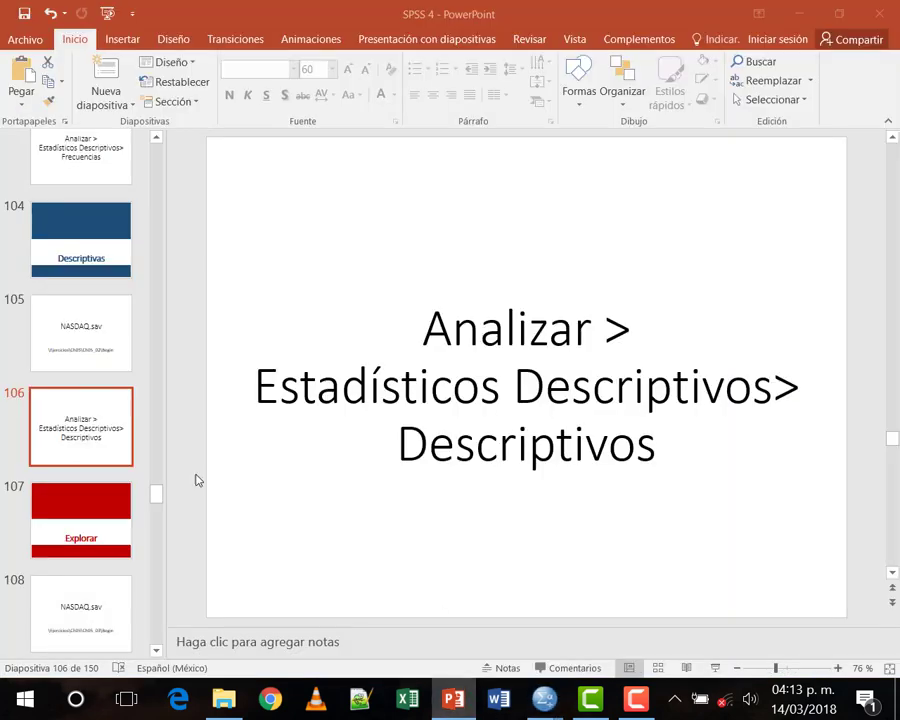
scroll(132, 522, down, 4)
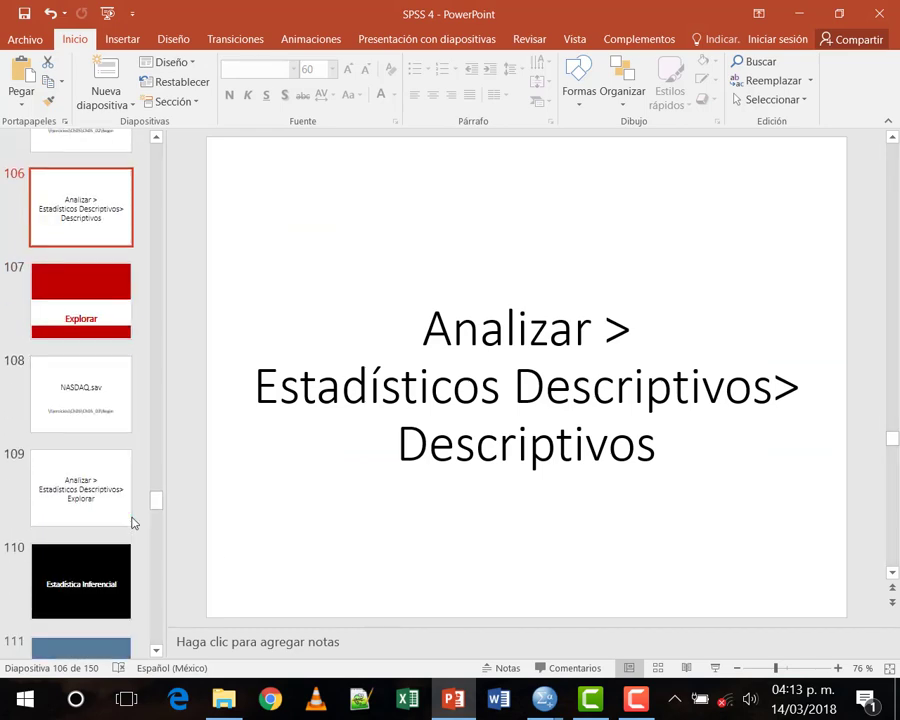
click(638, 699)
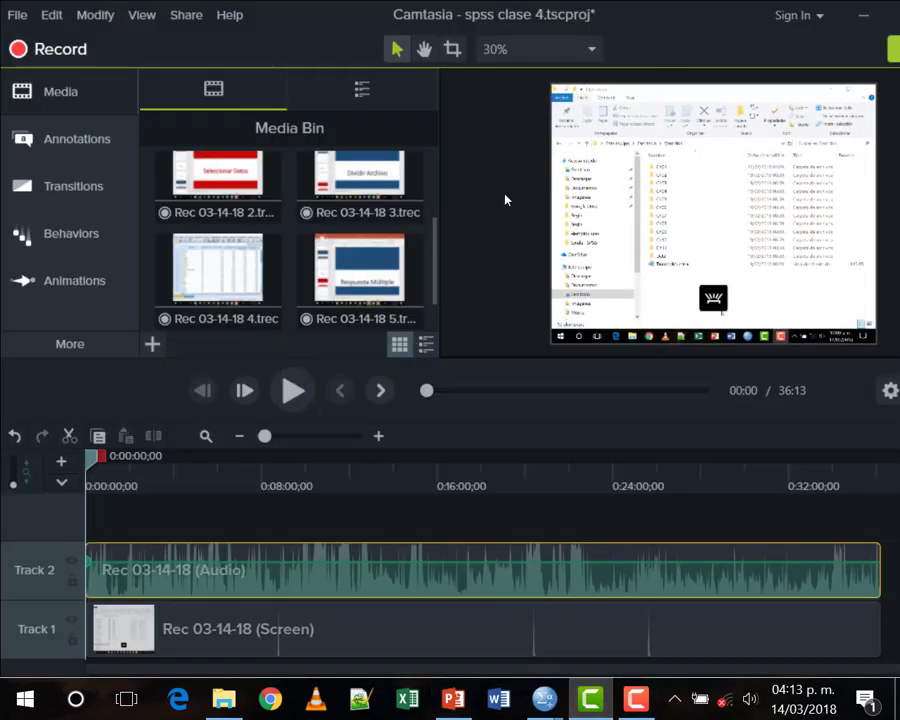
click(640, 699)
mouse_move(543, 699)
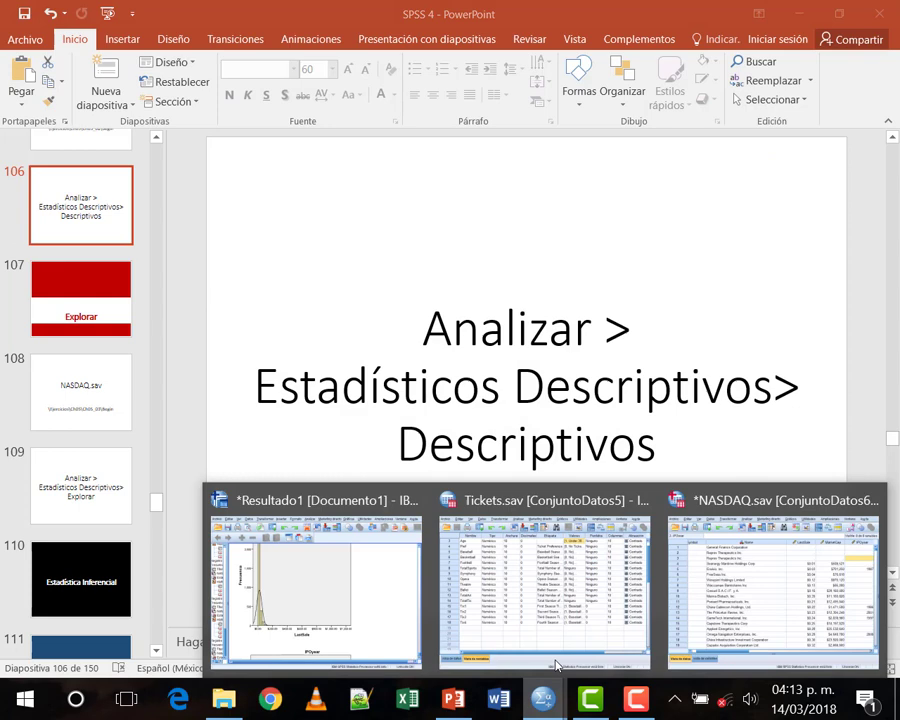
click(770, 575)
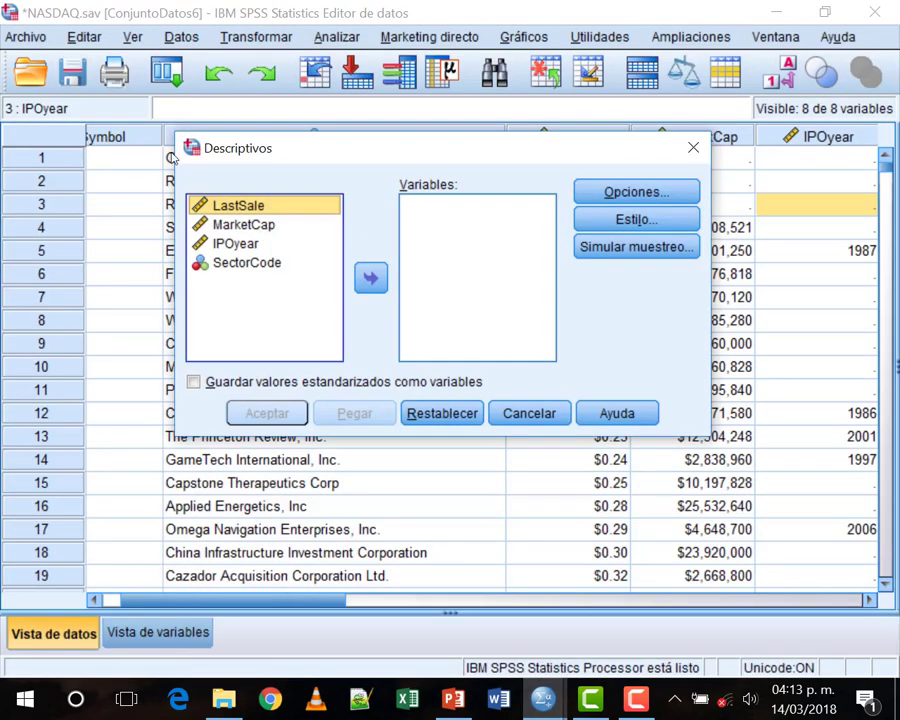
Add LastSale and MarketCap as the variables of the Descriptives analysis
click(255, 224)
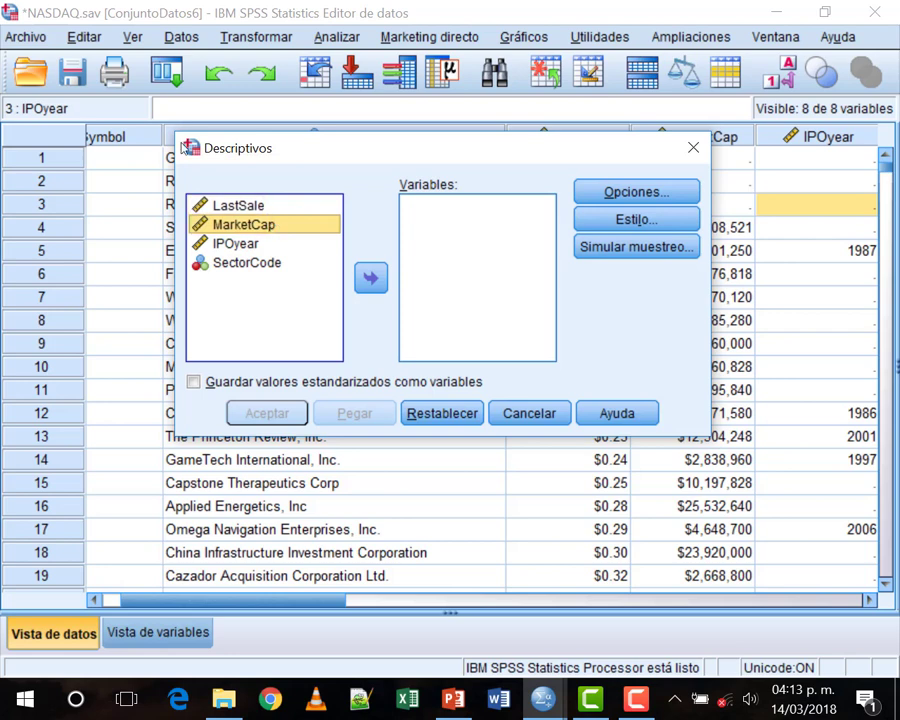
double_click(238, 205)
double_click(243, 205)
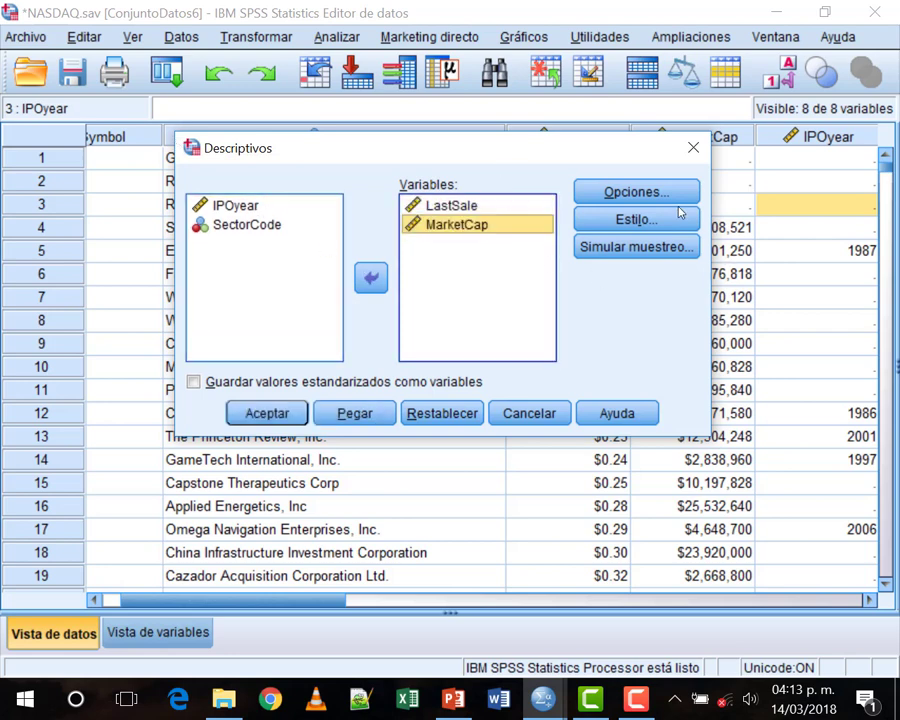
In the Descriptives options, include Suma, Varianza and Rango among the statistics, leaving Media de error estándar off
click(594, 202)
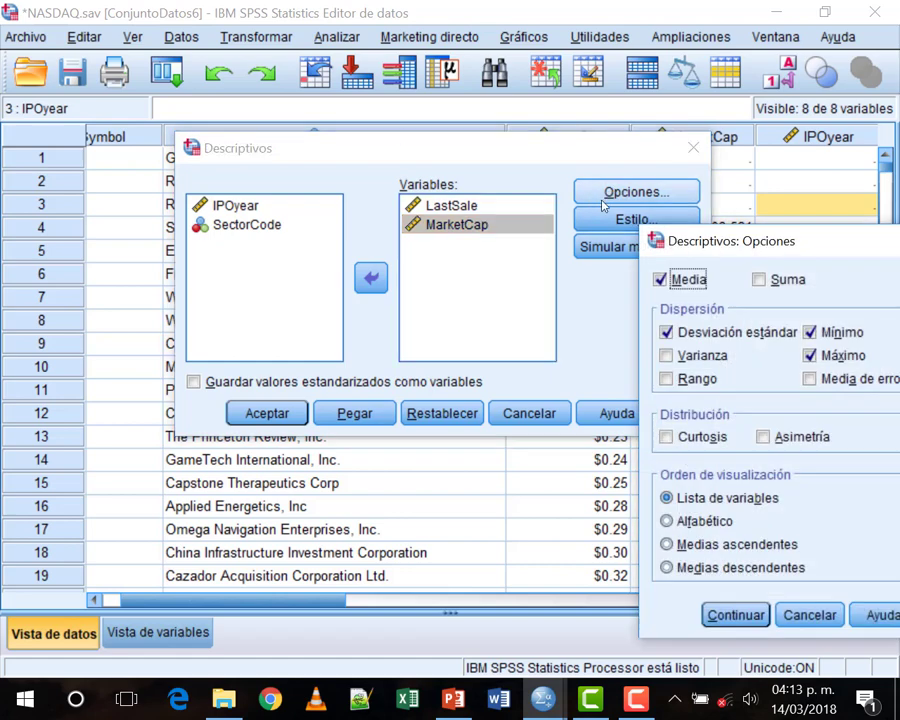
drag(760, 236, 366, 111)
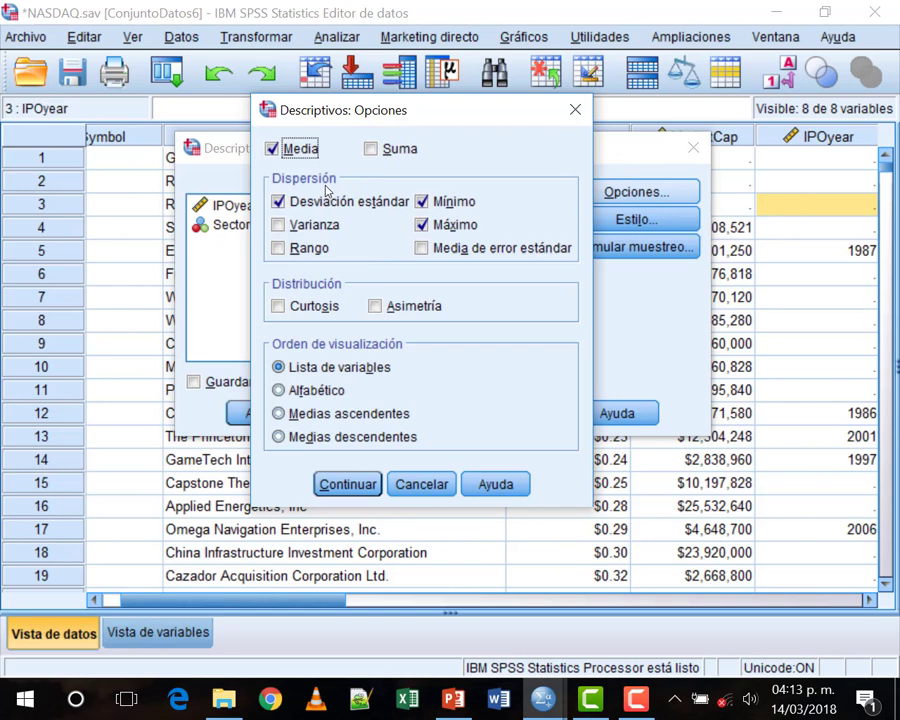
click(378, 148)
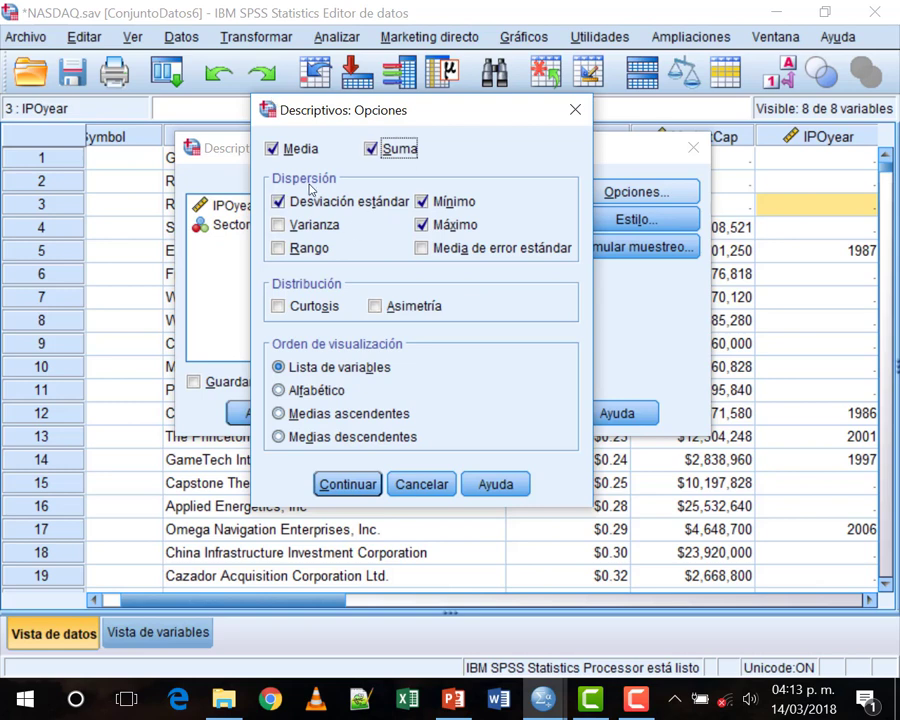
double_click(314, 224)
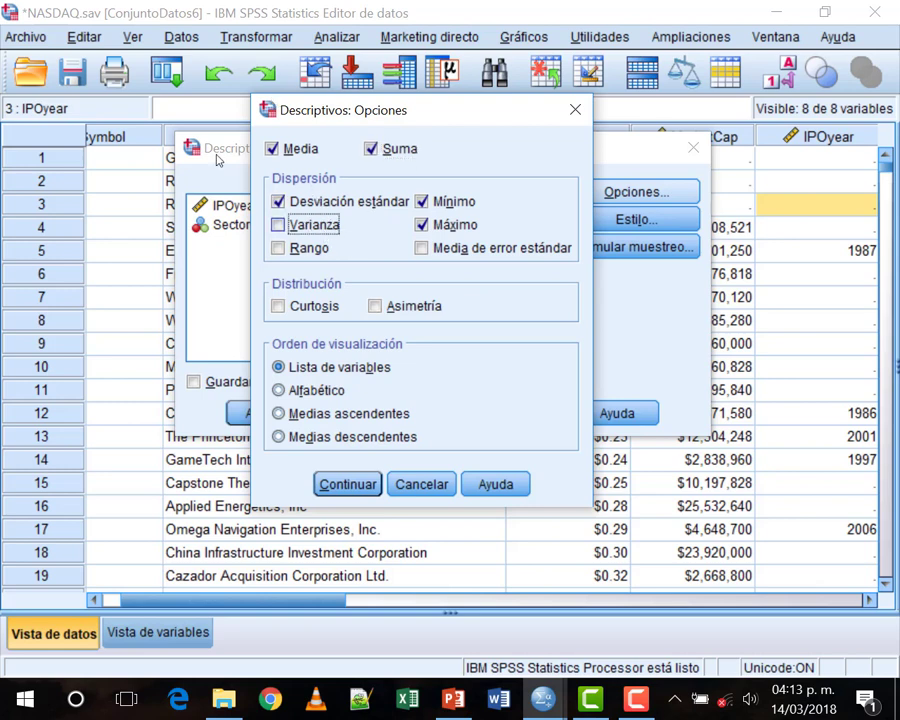
key(space)
key(Tab)
key(space)
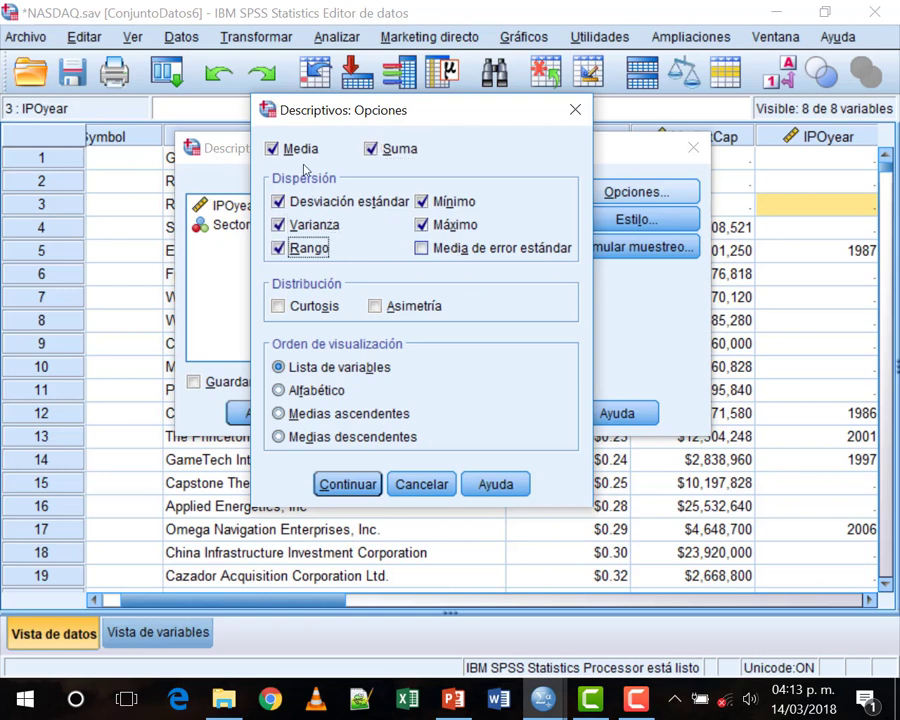
click(480, 258)
key(space)
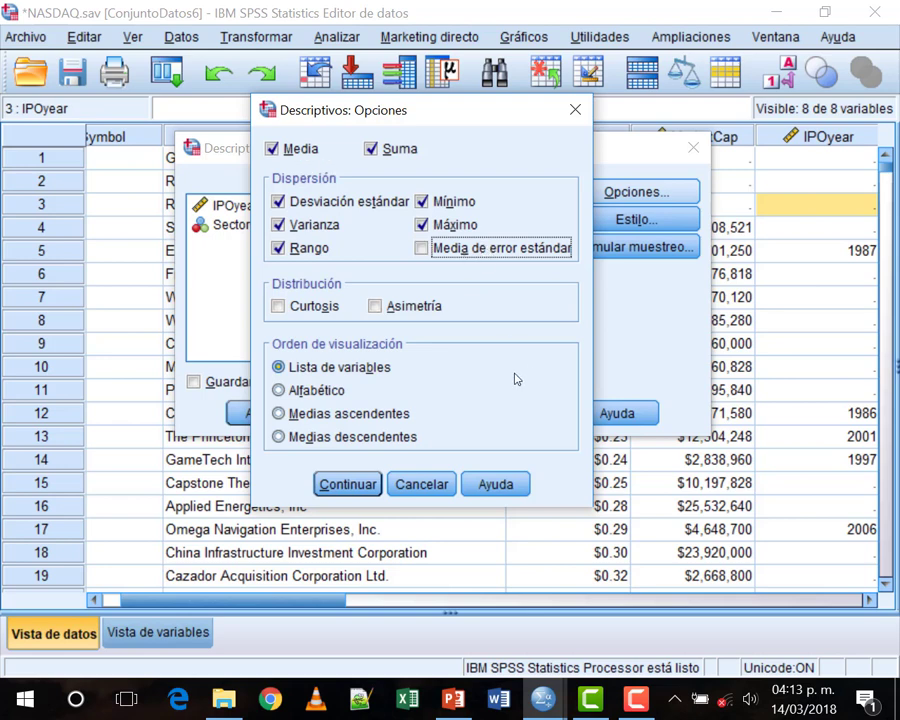
Include Curtosis and Asimetría, set the display order to Medias ascendentes, and accept the options
click(311, 315)
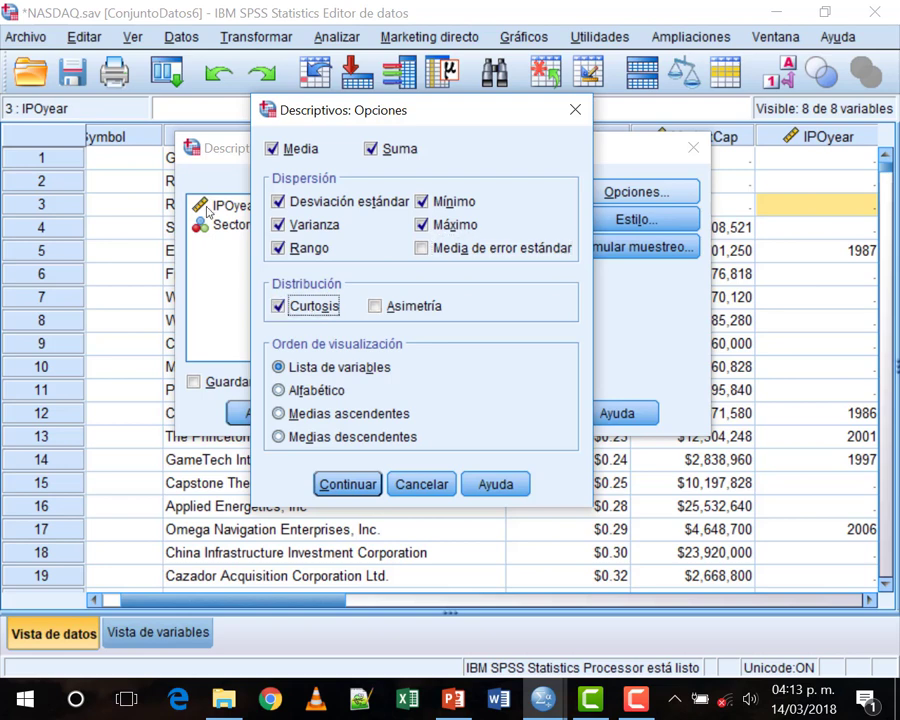
click(414, 312)
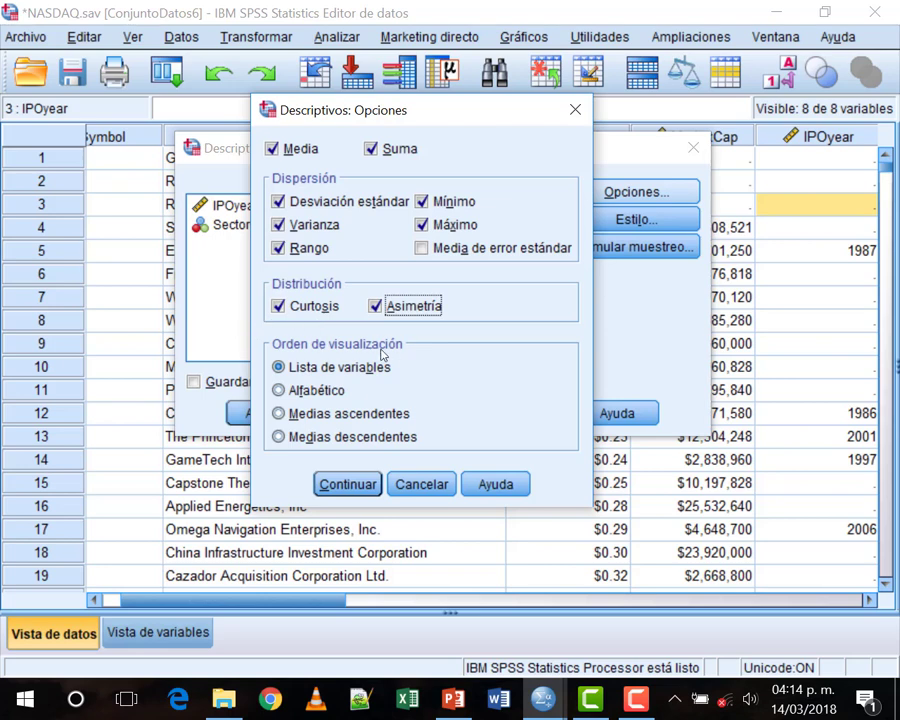
click(316, 390)
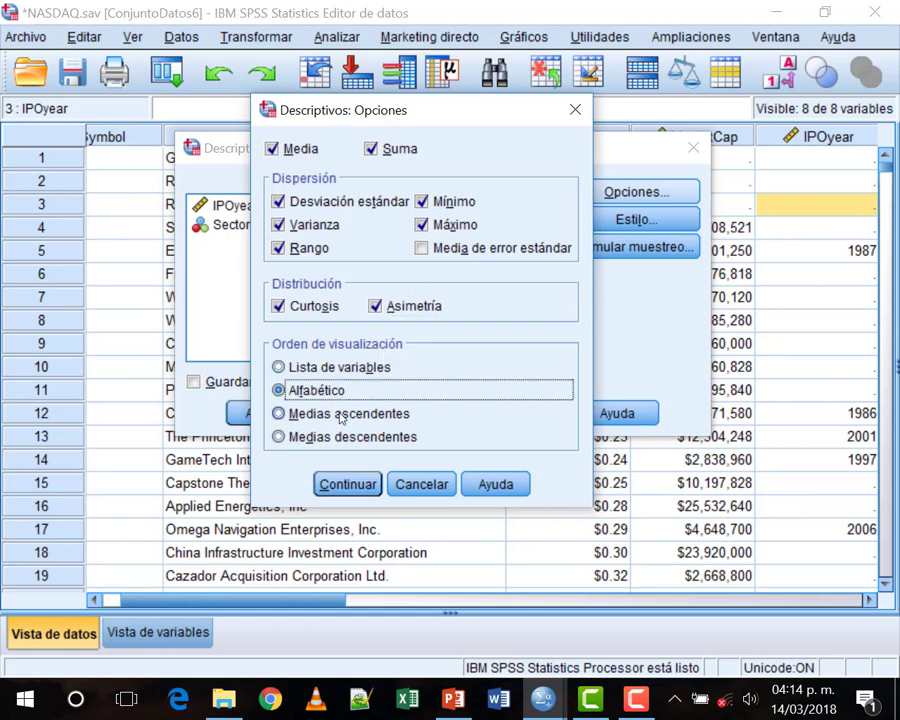
click(349, 413)
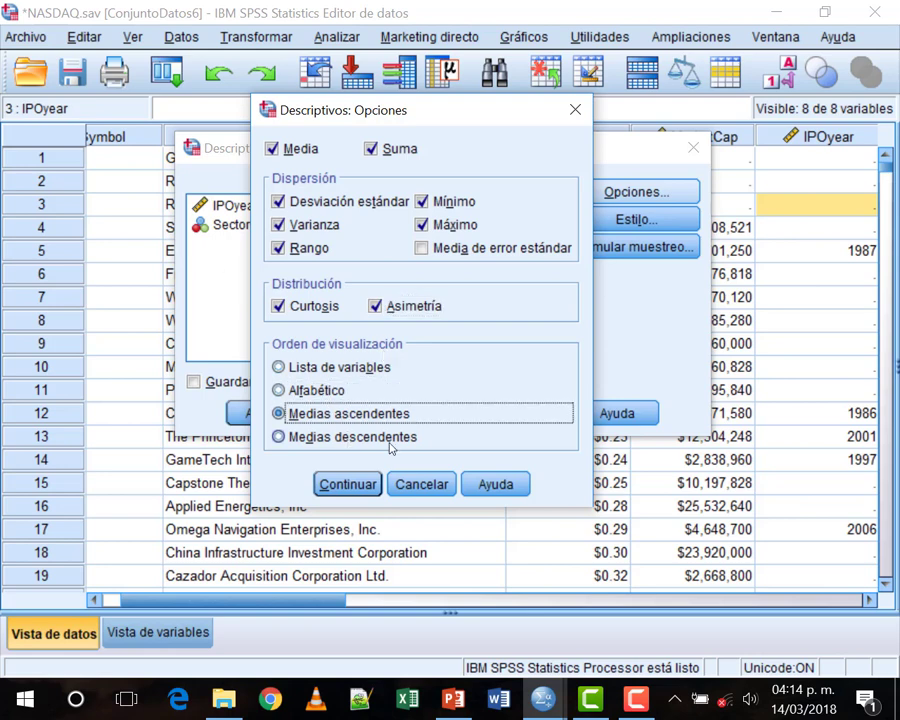
click(390, 437)
click(362, 413)
key(Return)
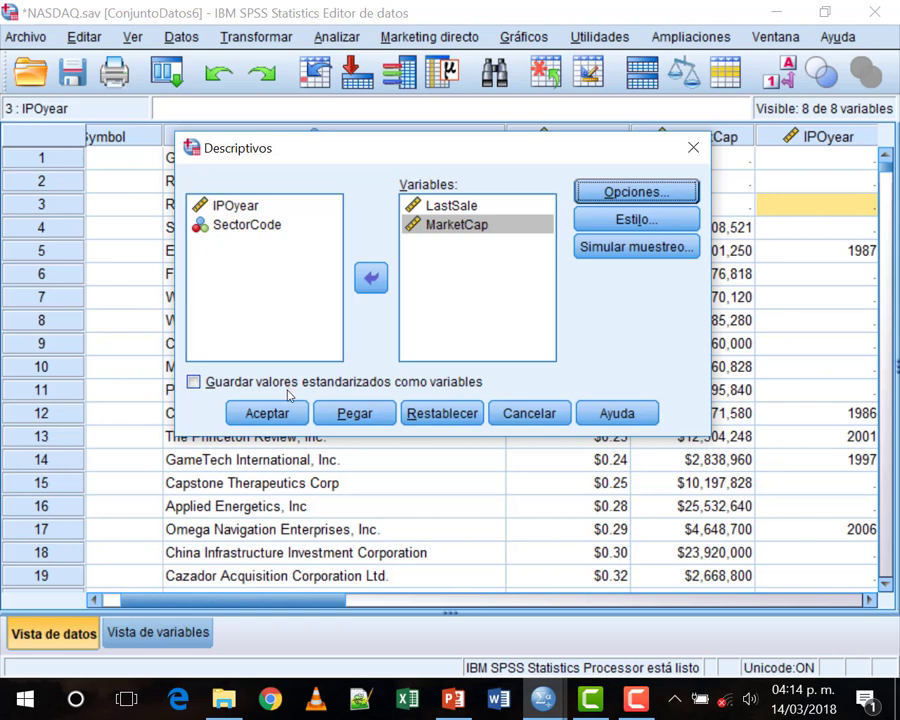
Enable saving standardized values as variables and run the Descriptives analysis
click(193, 383)
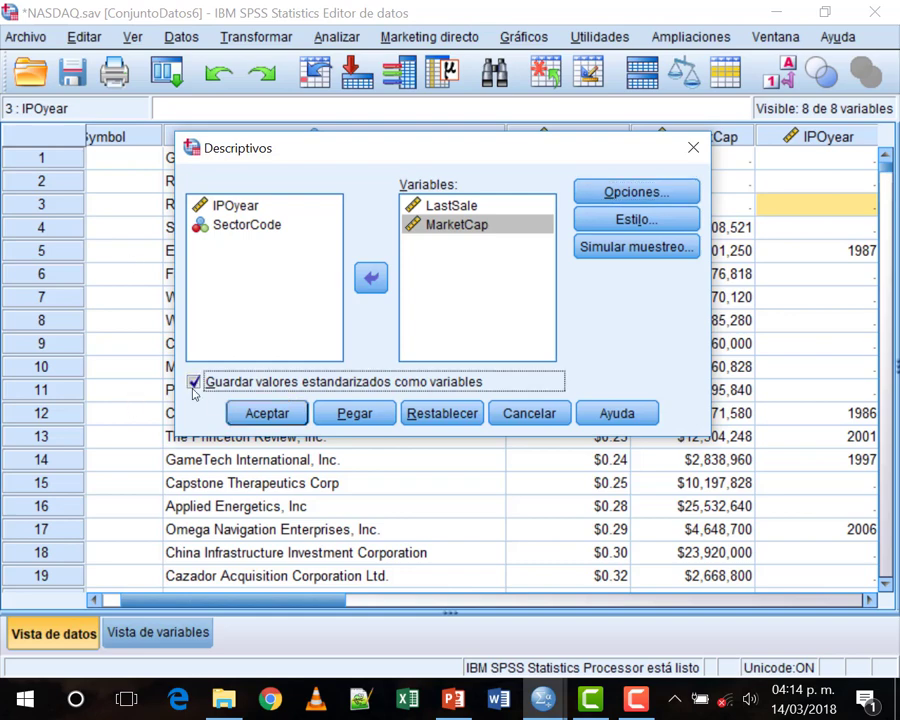
click(260, 414)
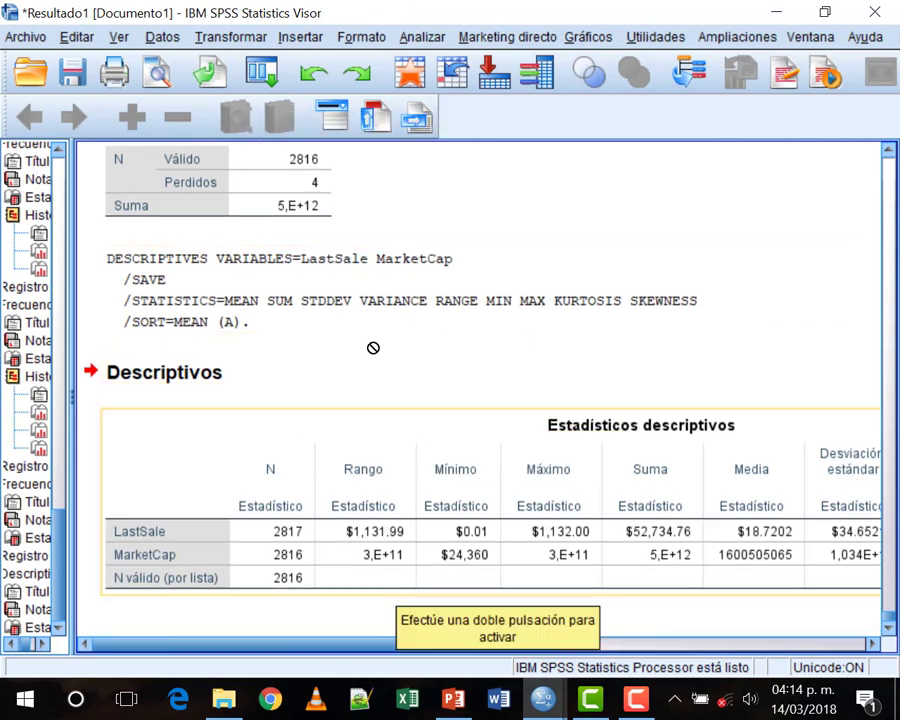
scroll(372, 348, up, 8)
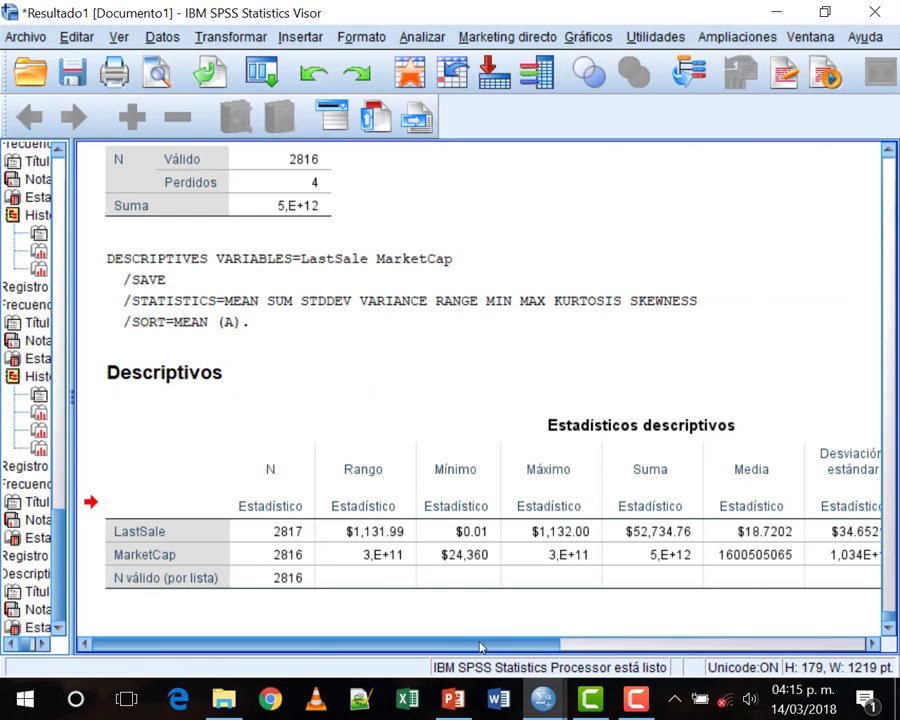
Open the Estadísticos descriptivos output table in its own pivot table window and maximize that window
drag(505, 645, 237, 619)
double_click(394, 454)
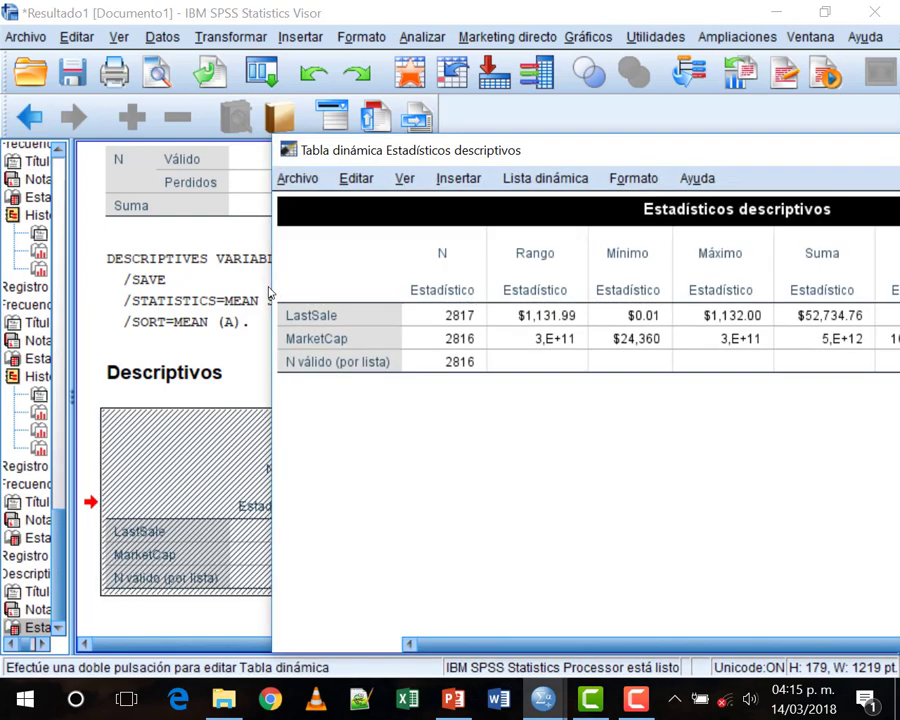
click(584, 124)
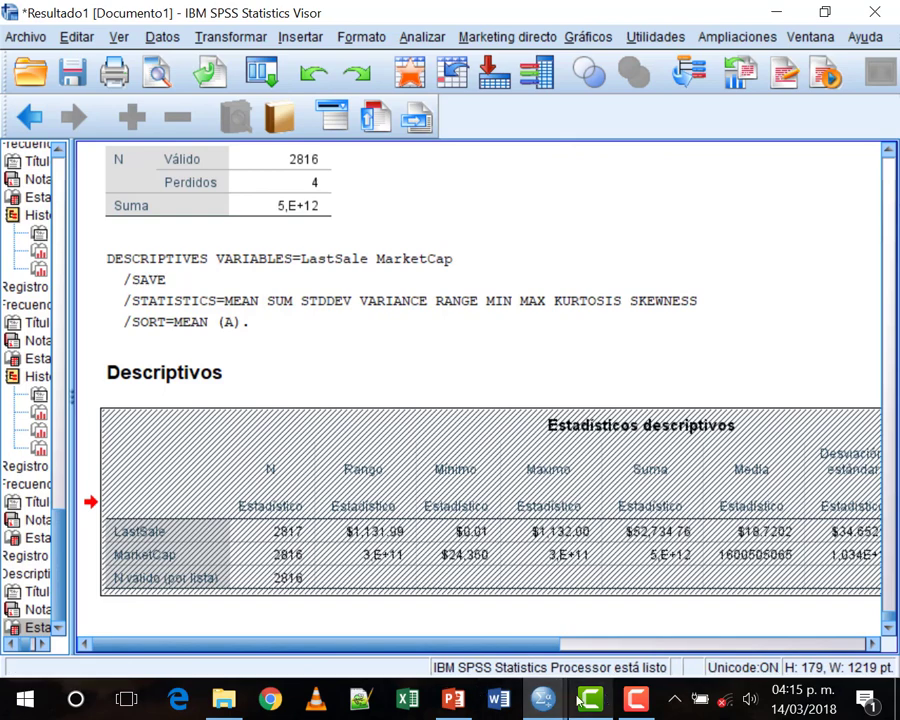
mouse_move(542, 699)
click(722, 606)
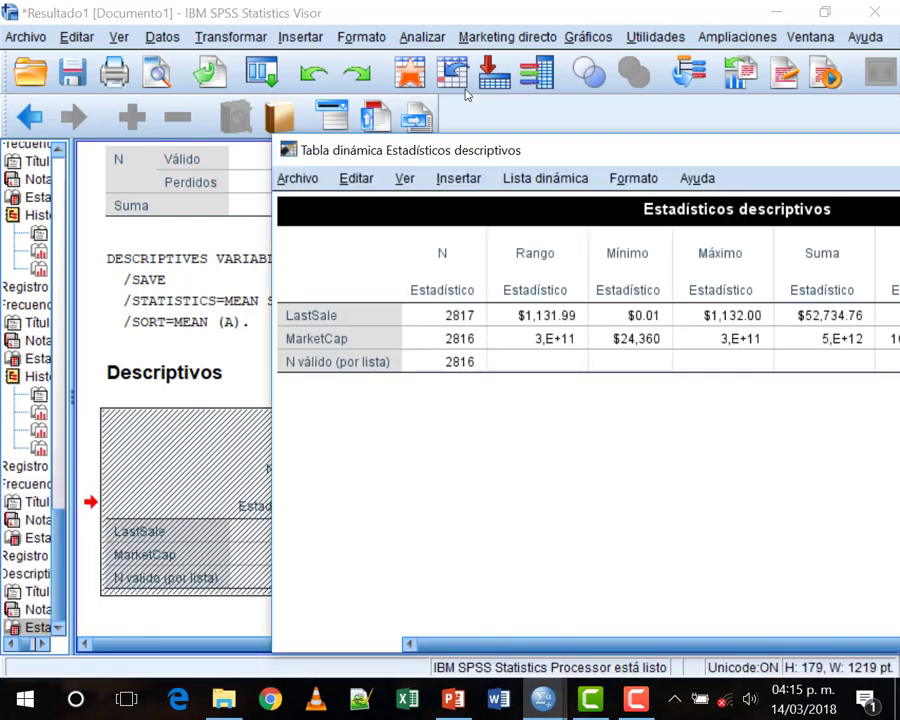
drag(312, 150, 165, 0)
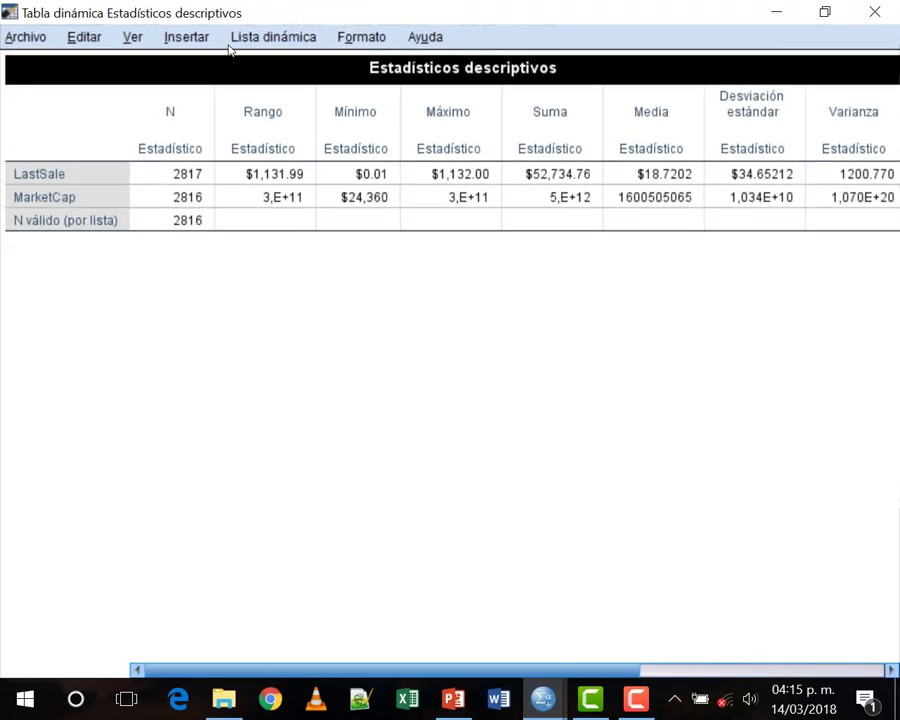
Transpose the rows and columns of the Estadísticos descriptivos table and close its editing window
click(86, 36)
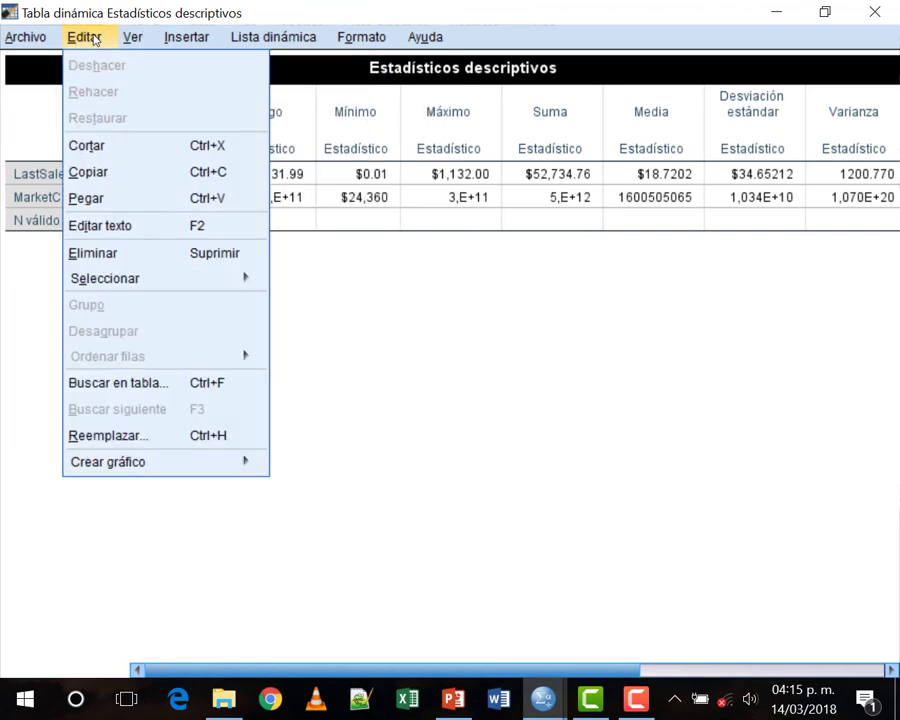
mouse_move(132, 37)
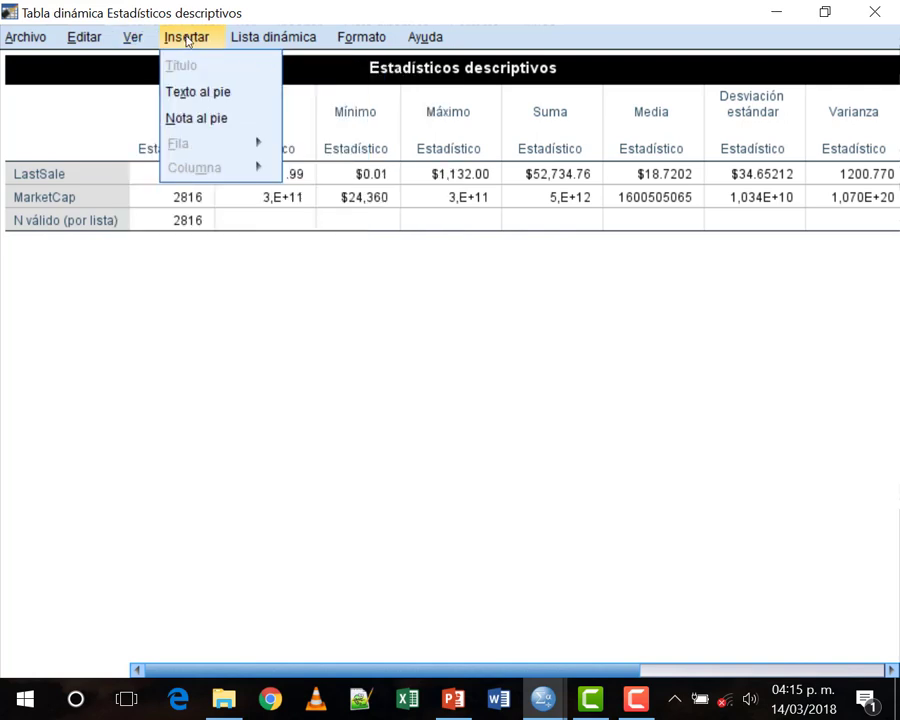
mouse_move(237, 45)
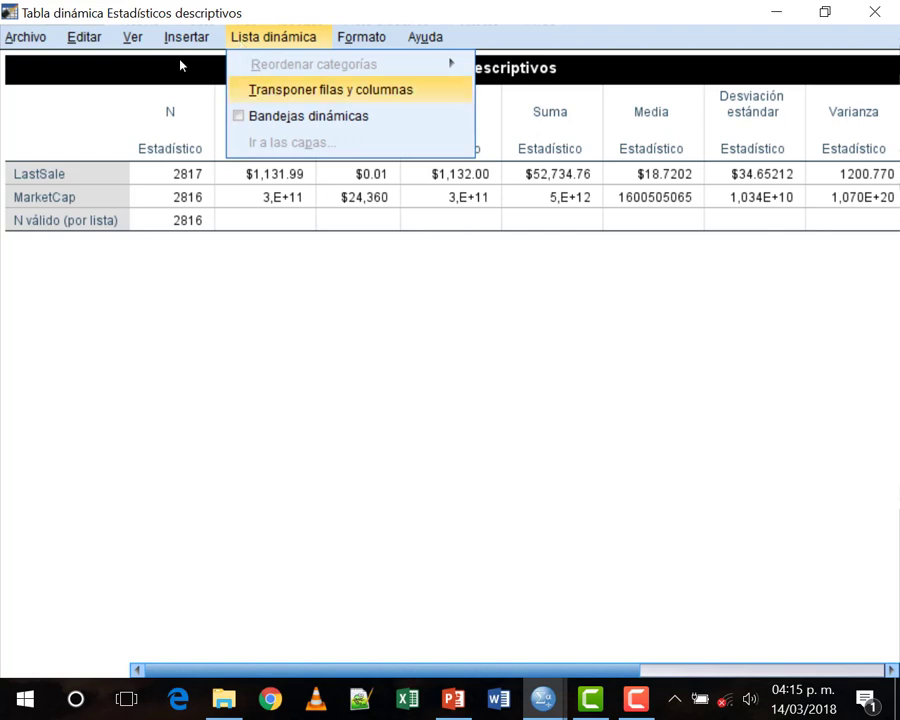
key(Return)
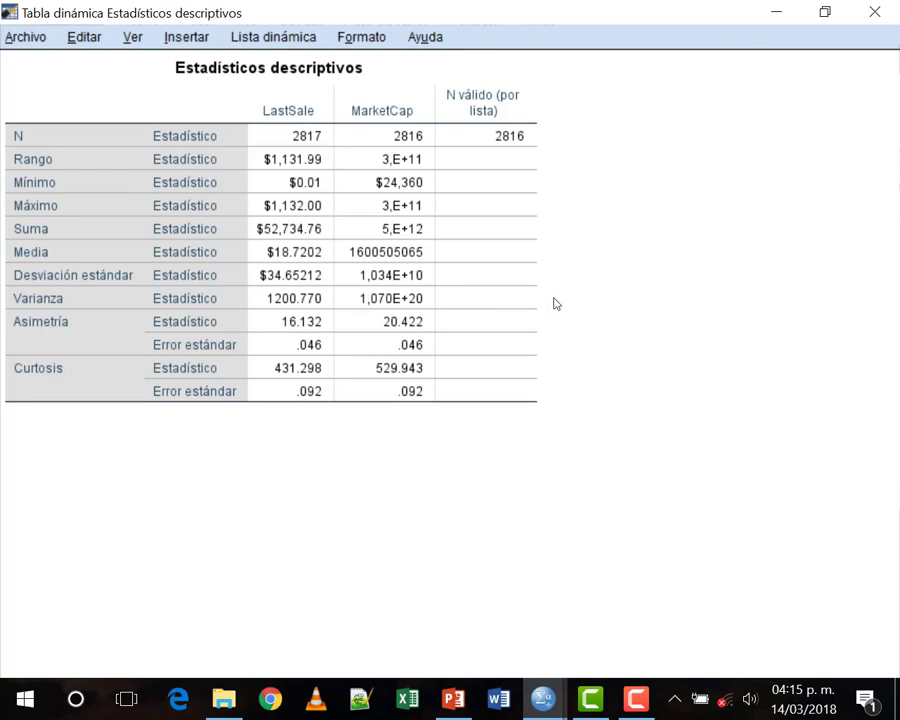
key(alt+F4)
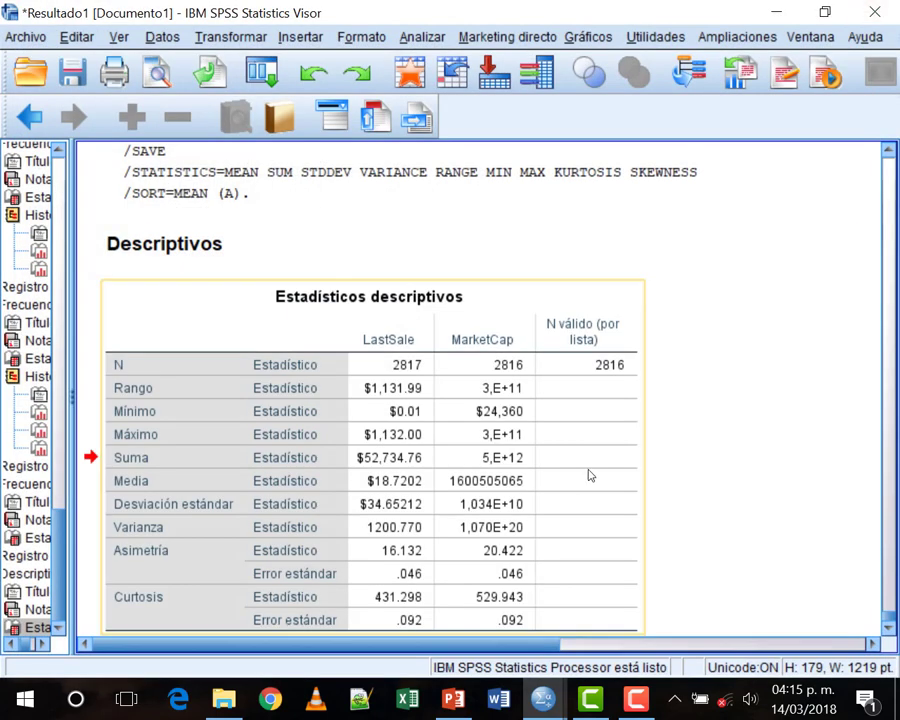
Review the LastSale and MarketCap statistics in the transposed output table and switch to the NASDAQ.sav data editor
click(247, 402)
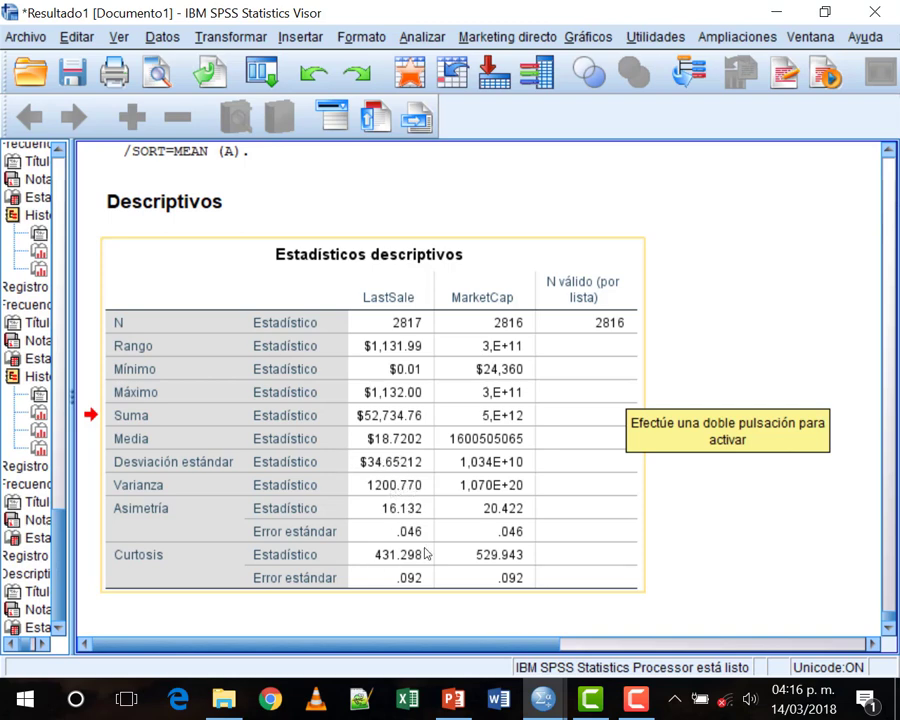
click(491, 176)
click(530, 343)
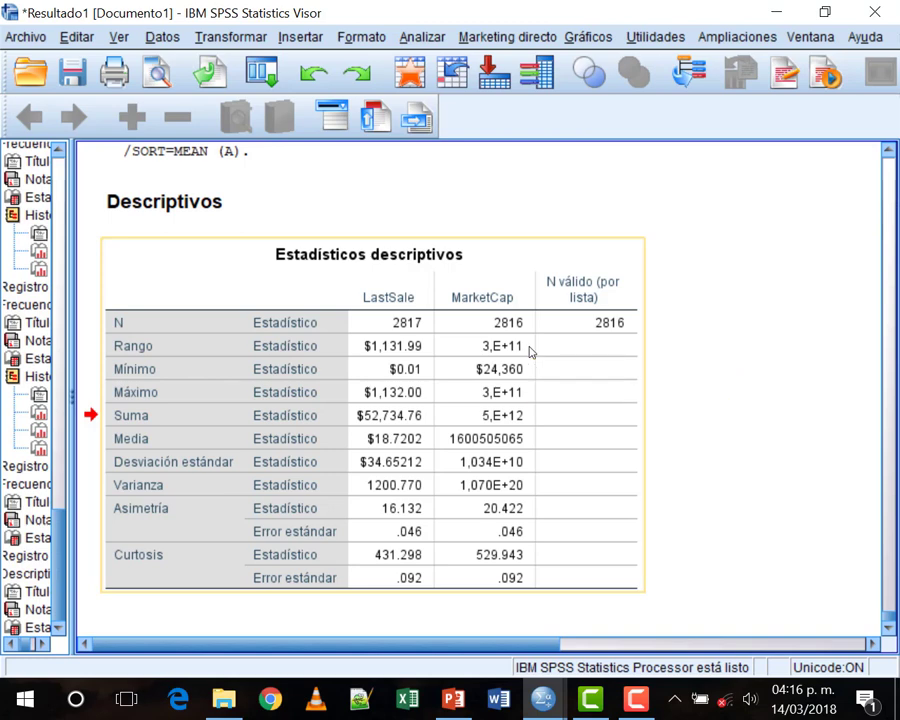
click(520, 610)
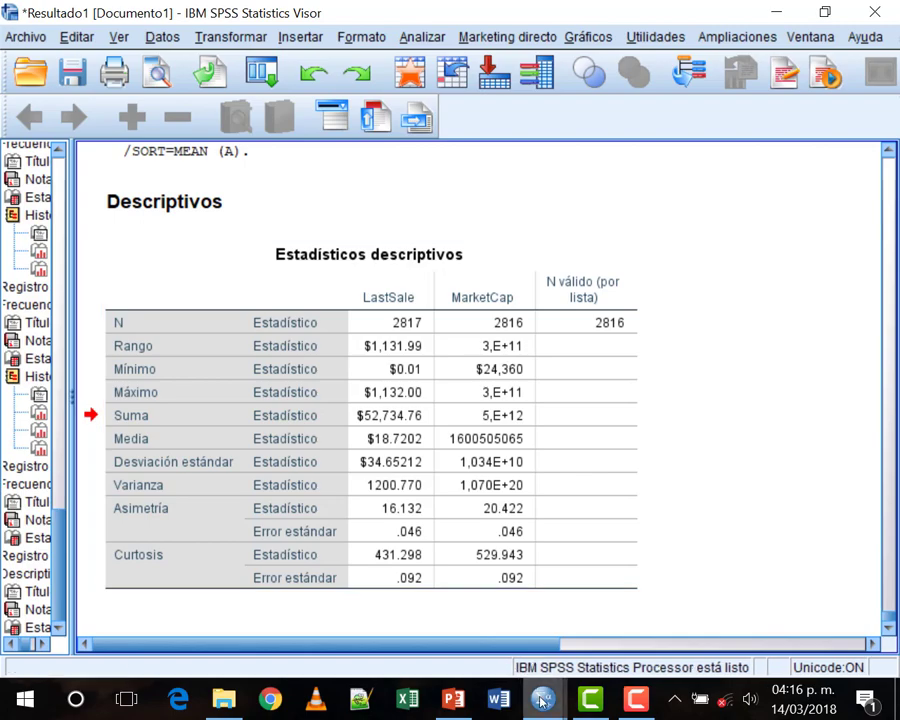
mouse_move(540, 700)
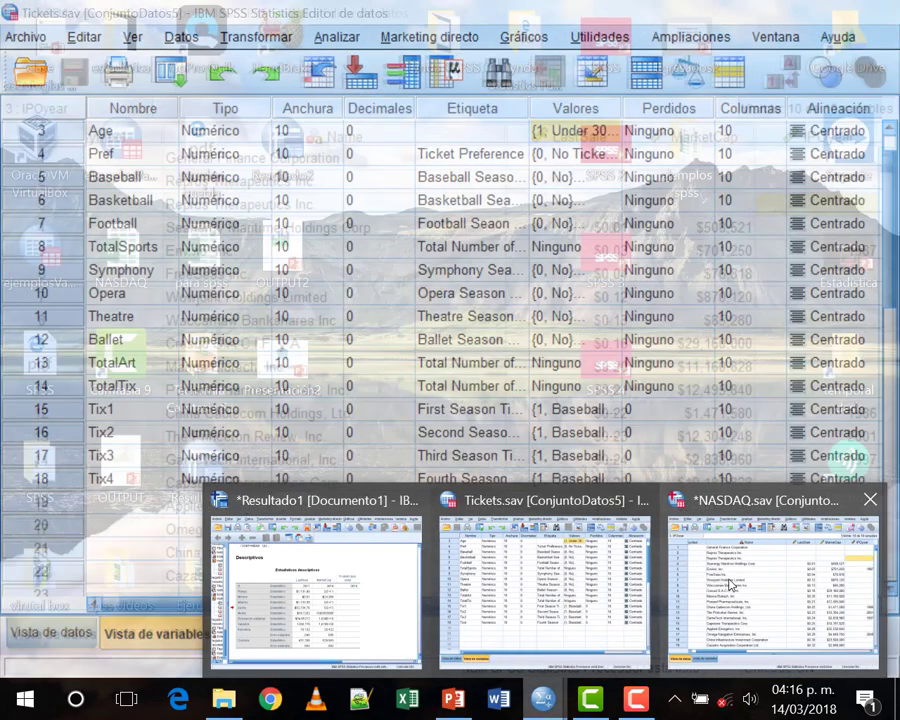
click(690, 580)
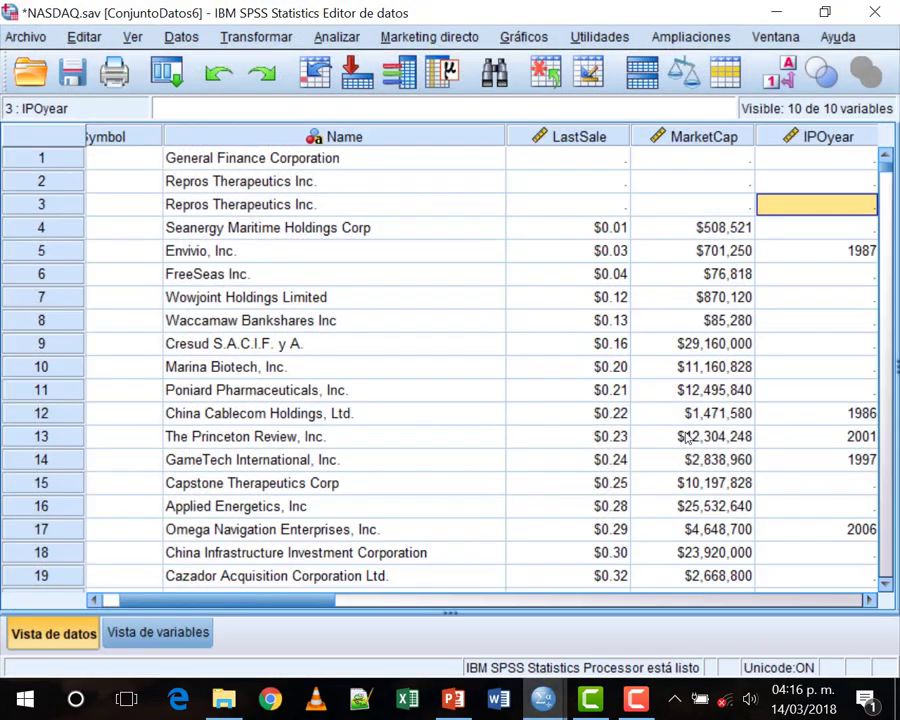
Sort the cases in descending order of the standardized variable ZMarketCap
drag(310, 600, 706, 594)
click(333, 138)
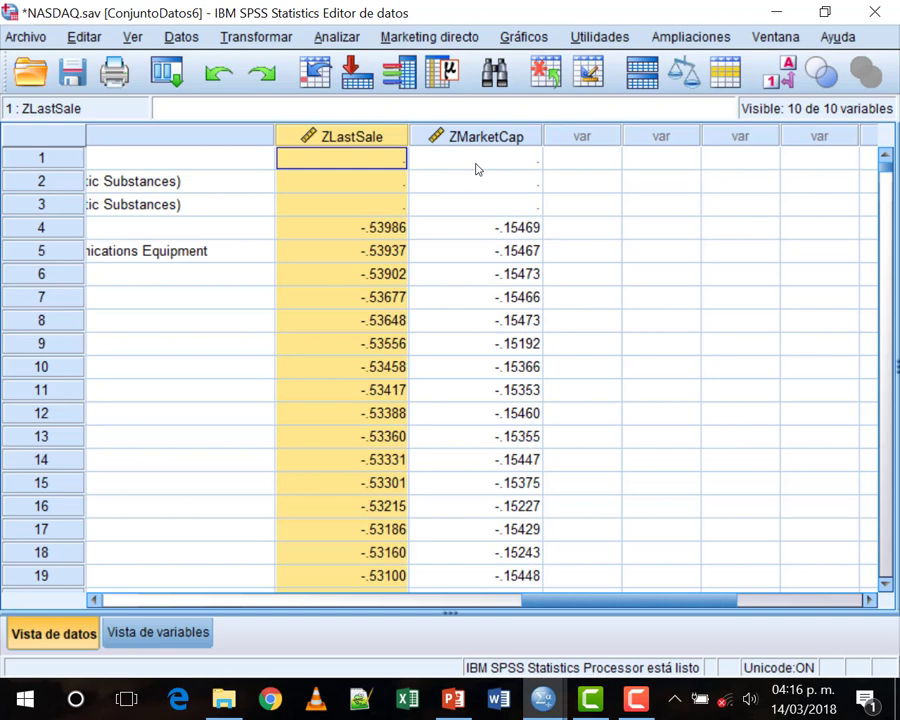
mouse_move(351, 139)
click(458, 137)
right_click(463, 134)
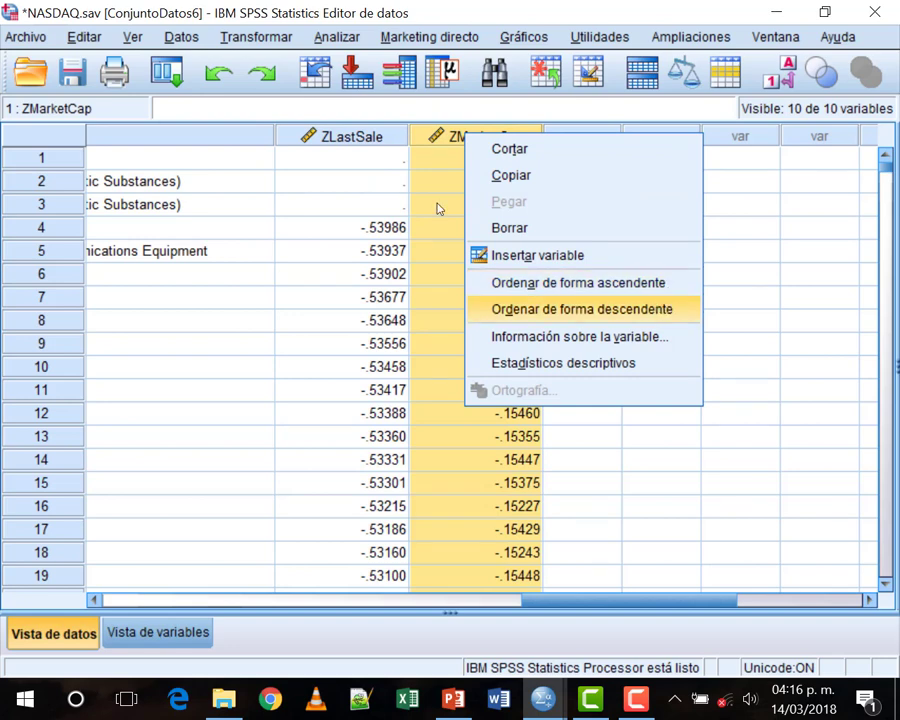
click(545, 309)
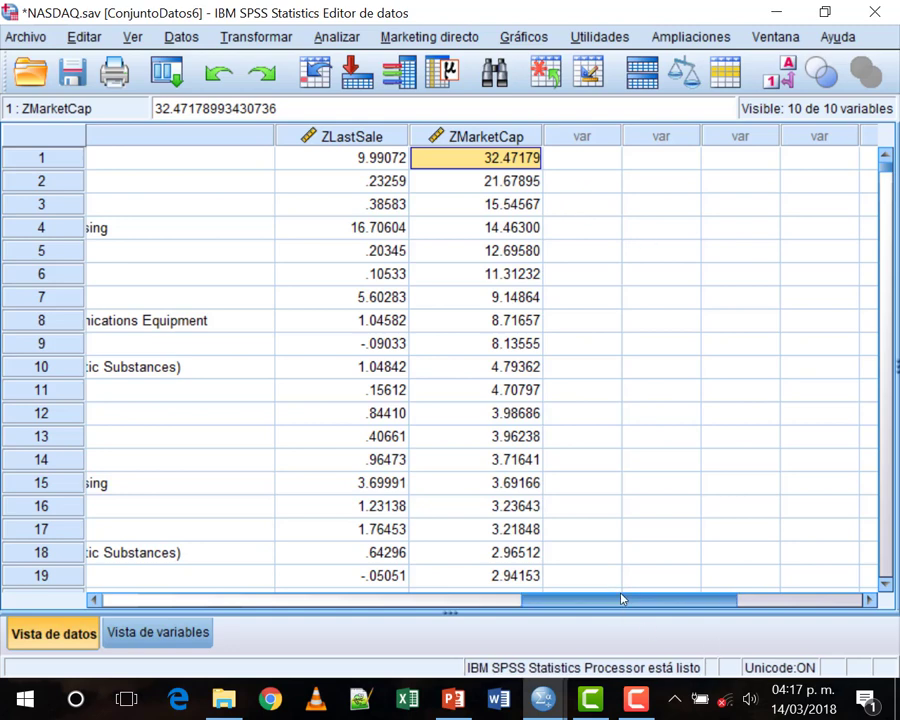
Start a one-dimensional boxplot (Diagramas de cajas) in the Generador de gráficos with MarketCap as its axis variable
click(523, 36)
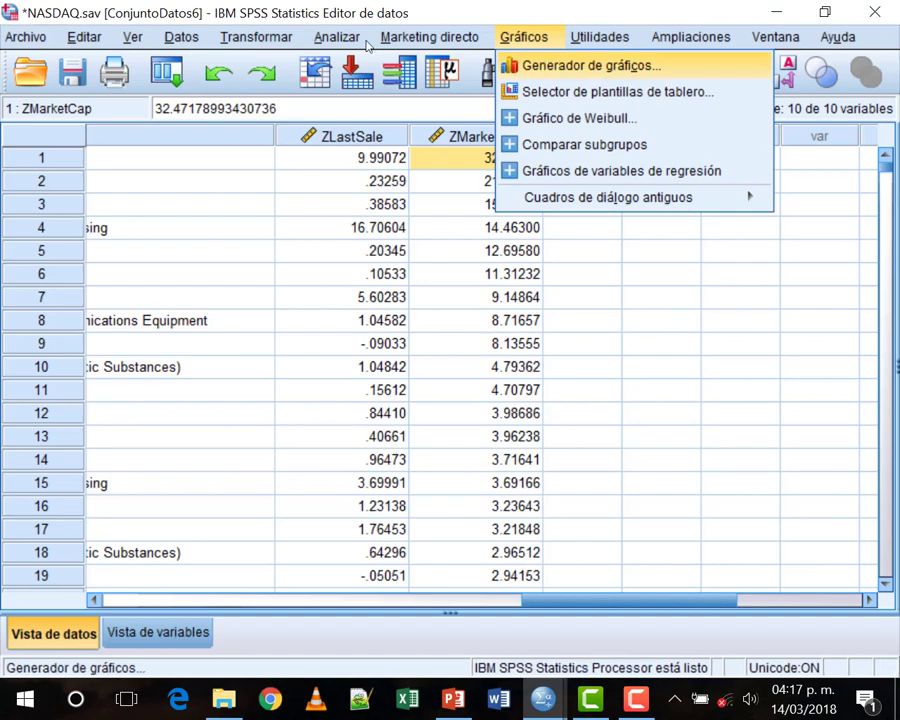
click(549, 68)
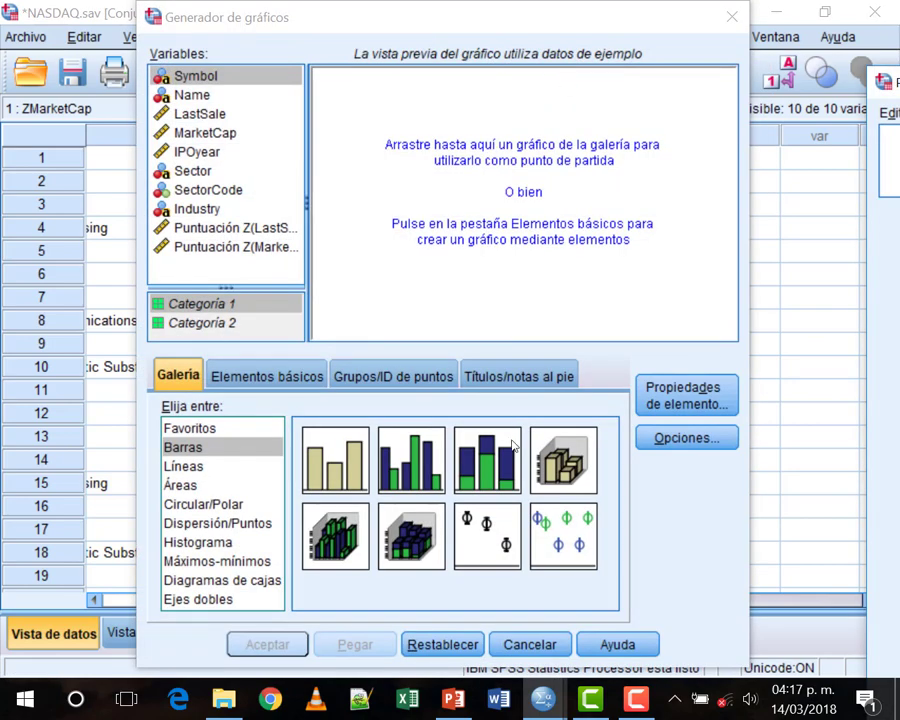
click(250, 580)
drag(478, 467, 335, 157)
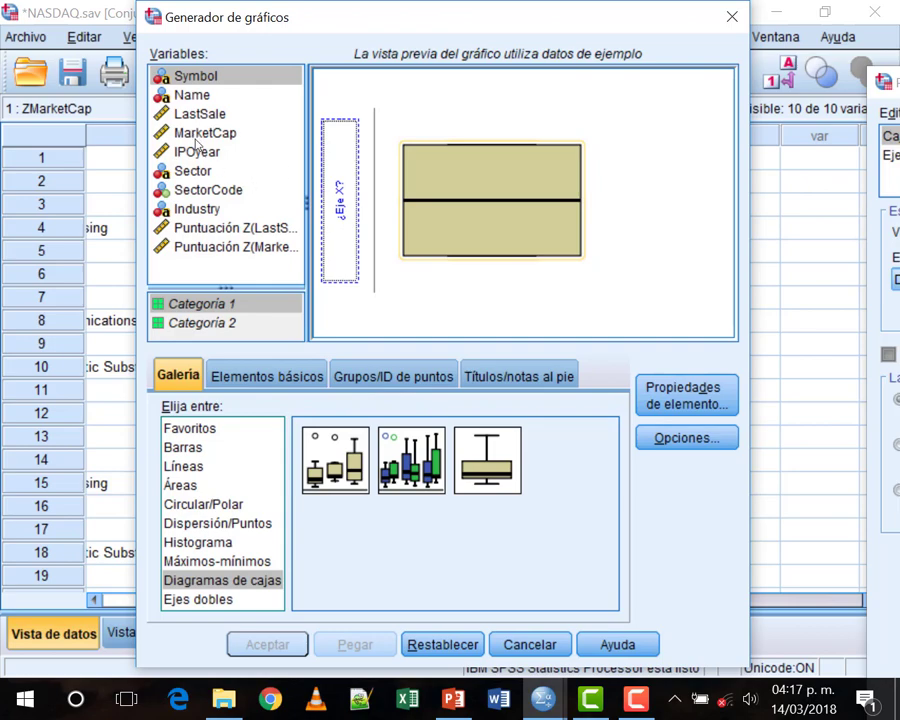
drag(172, 17, 216, 83)
drag(190, 189, 320, 258)
Enable the point ID label for the MarketCap boxplot, assign Name to it, and generate the chart
click(388, 437)
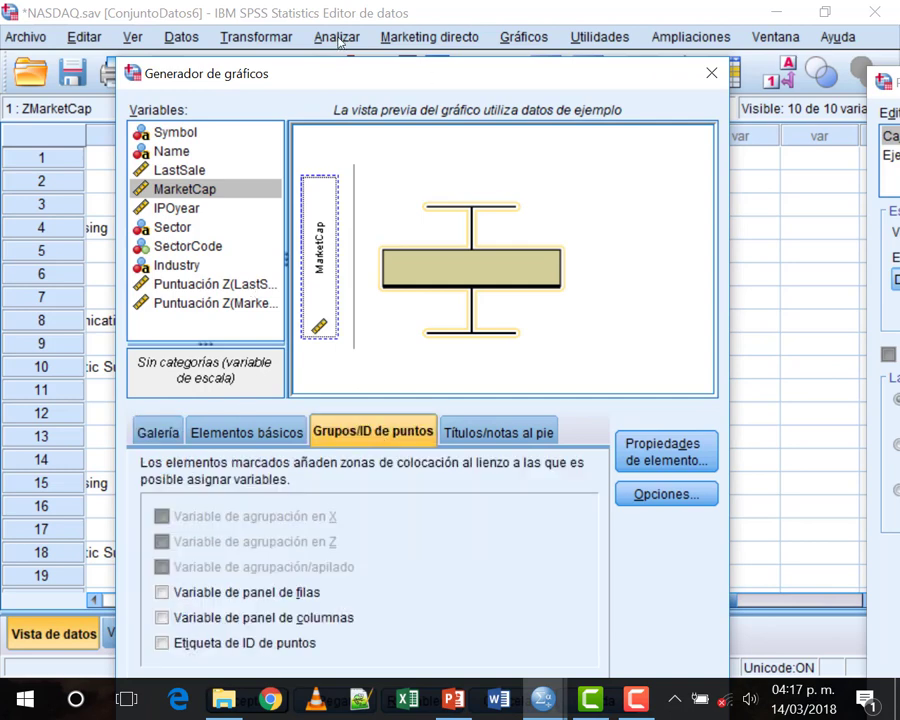
drag(357, 65, 344, 28)
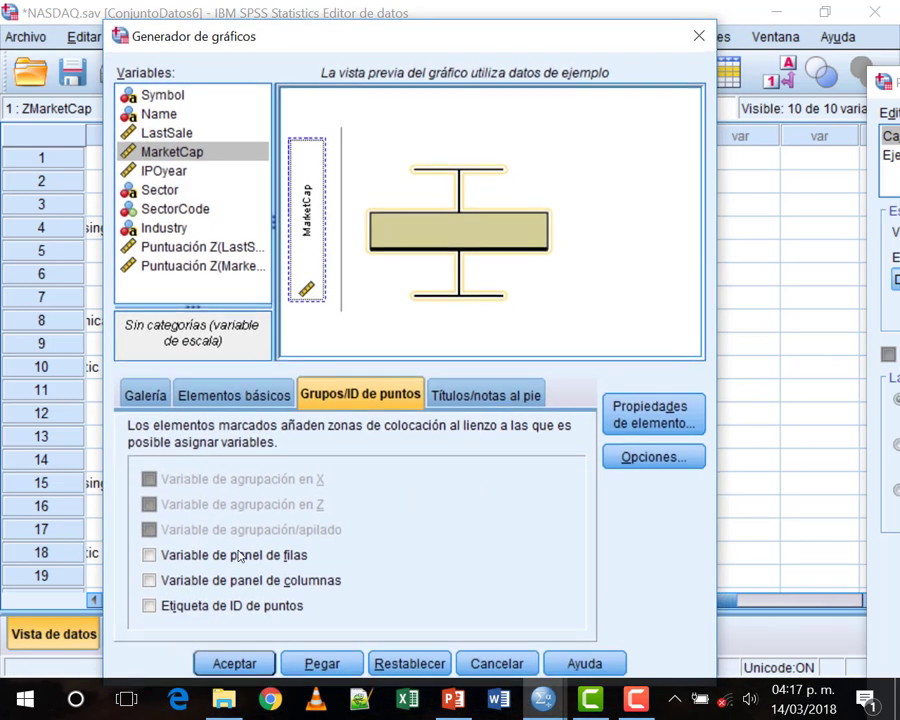
click(250, 607)
click(165, 97)
drag(168, 114, 630, 186)
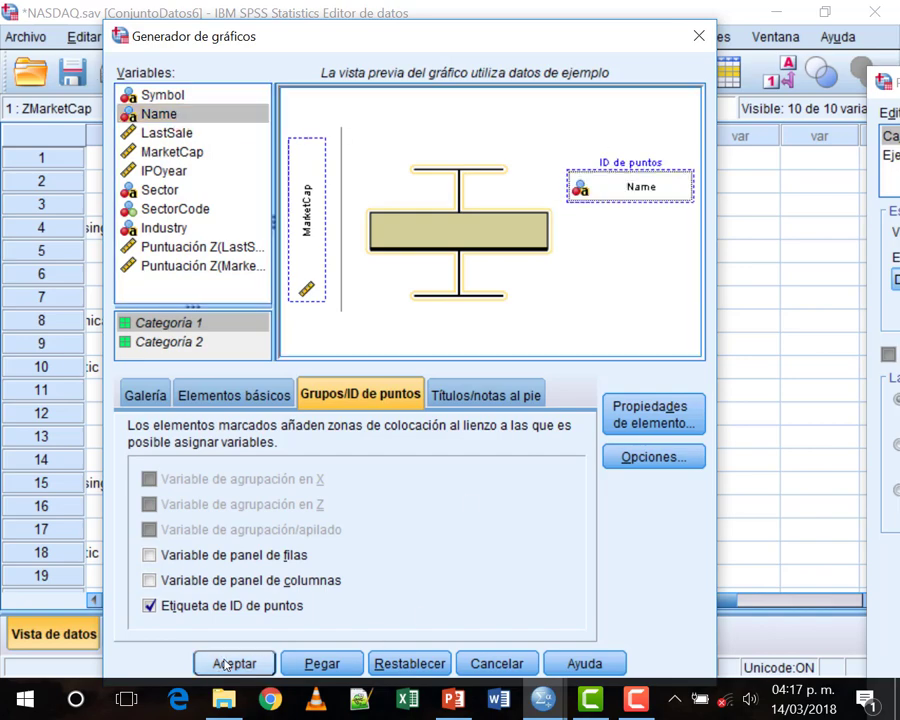
click(234, 663)
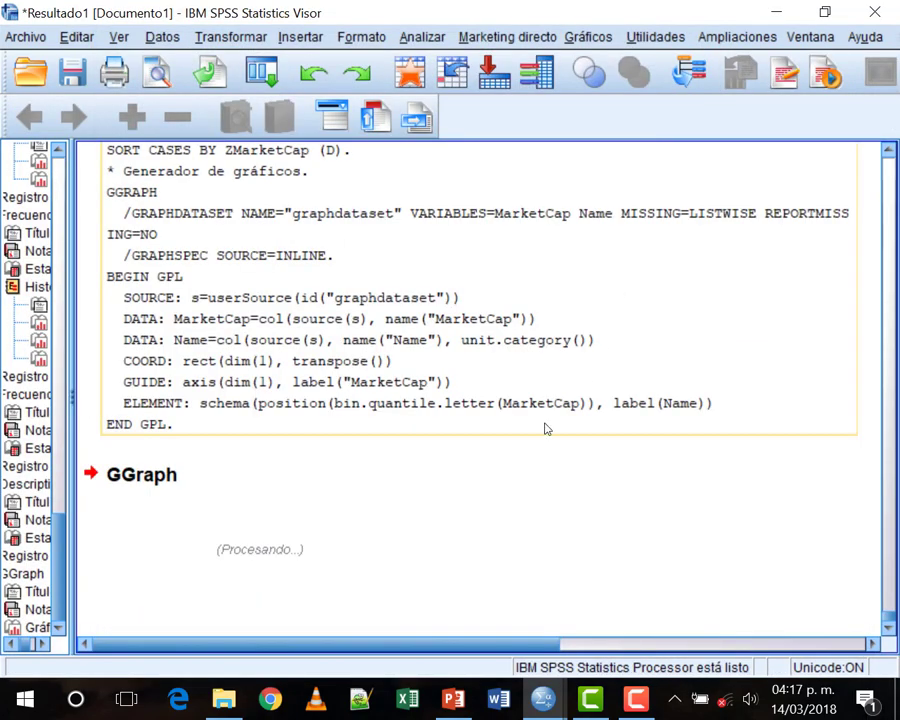
Examine the labelled outlier companies across the whole MarketCap boxplot
scroll(541, 435, down, 2)
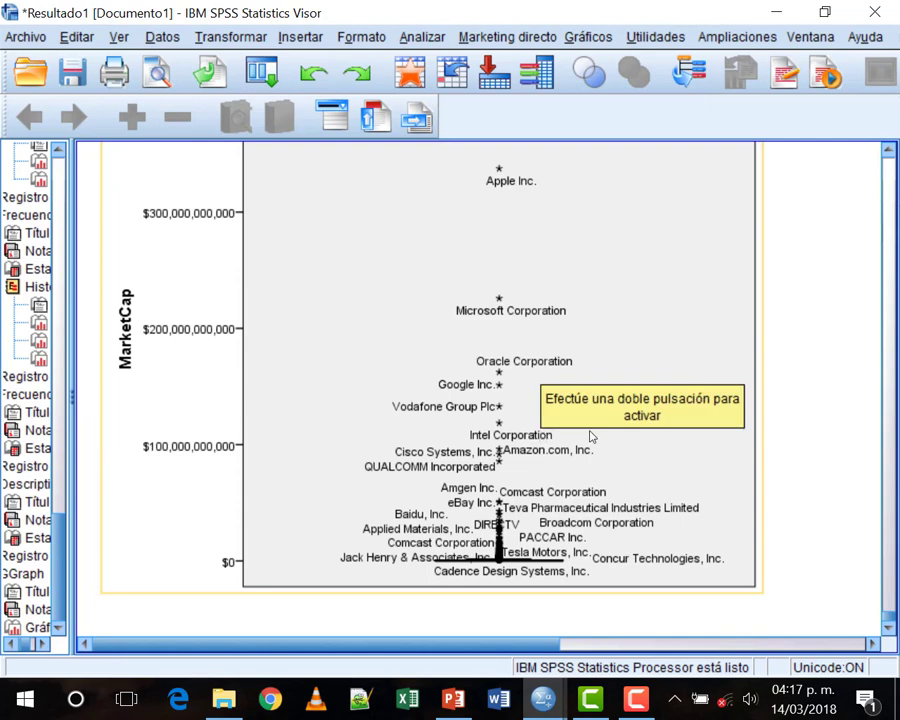
scroll(586, 430, up, 2)
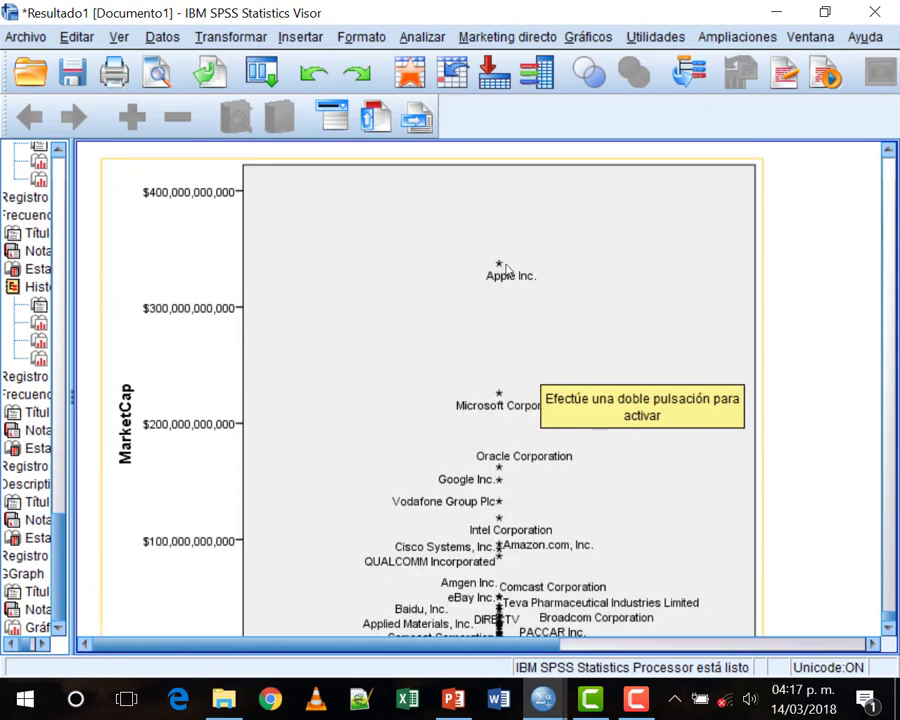
scroll(507, 266, down, 2)
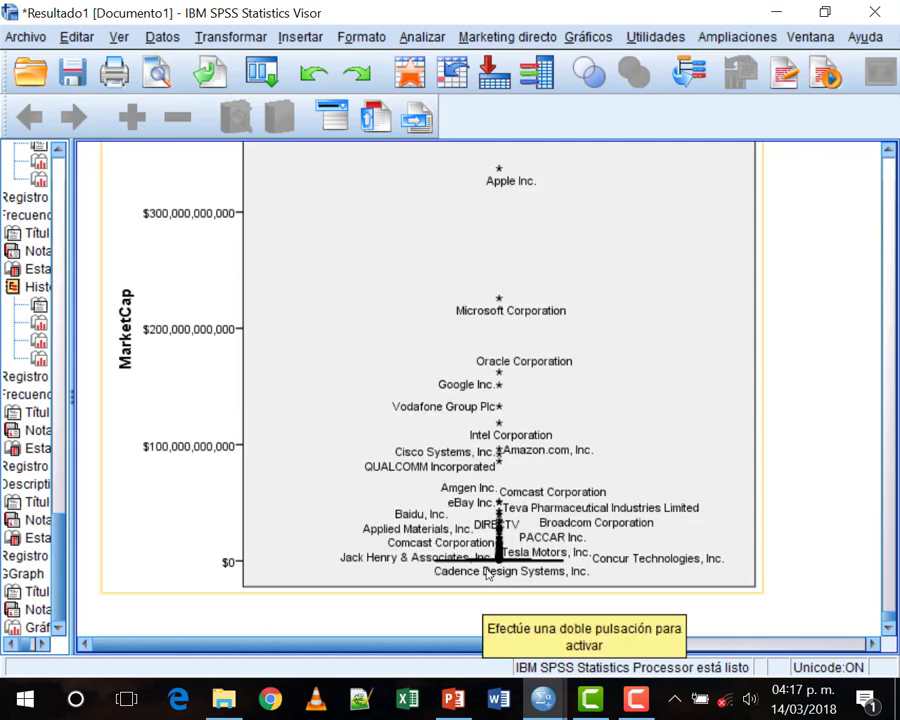
scroll(498, 556, up, 5)
scroll(478, 540, down, 2)
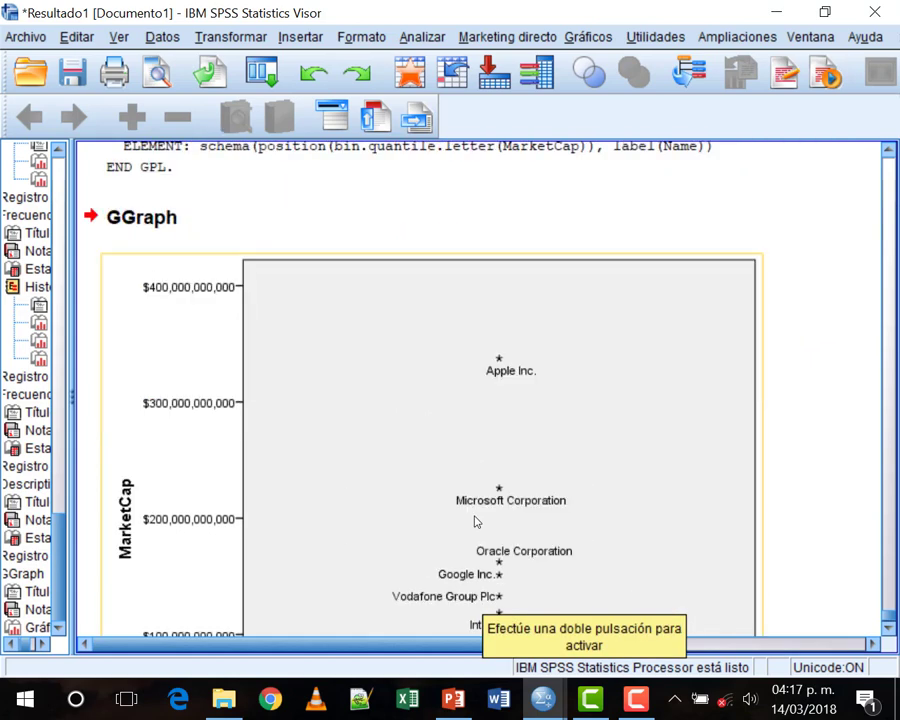
Switch to the NASDAQ.sav data editor and match the top companies' names with their ZMarketCap scores
mouse_move(553, 706)
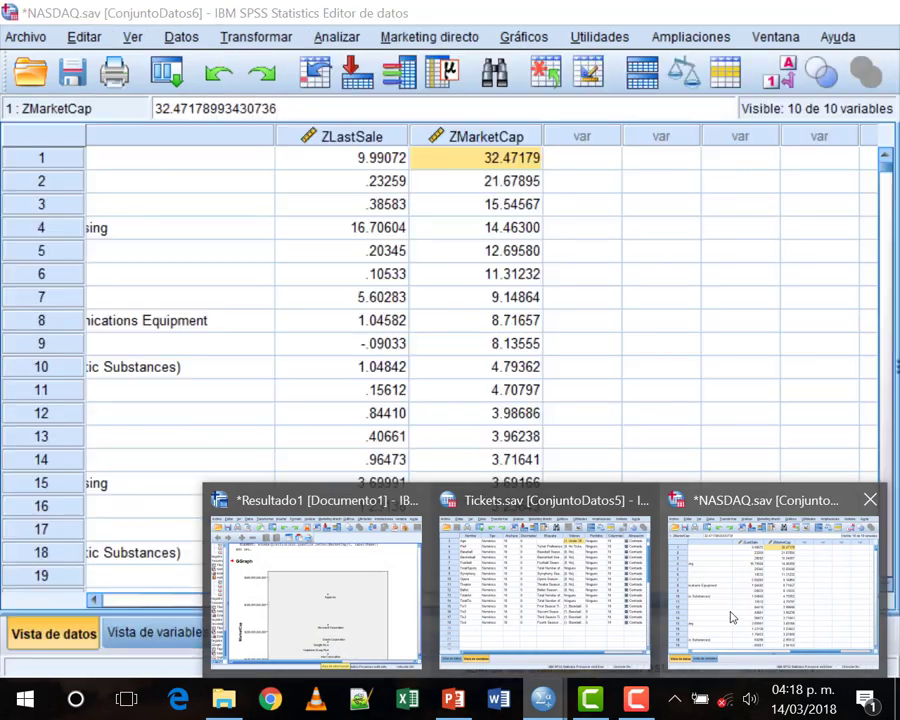
click(733, 612)
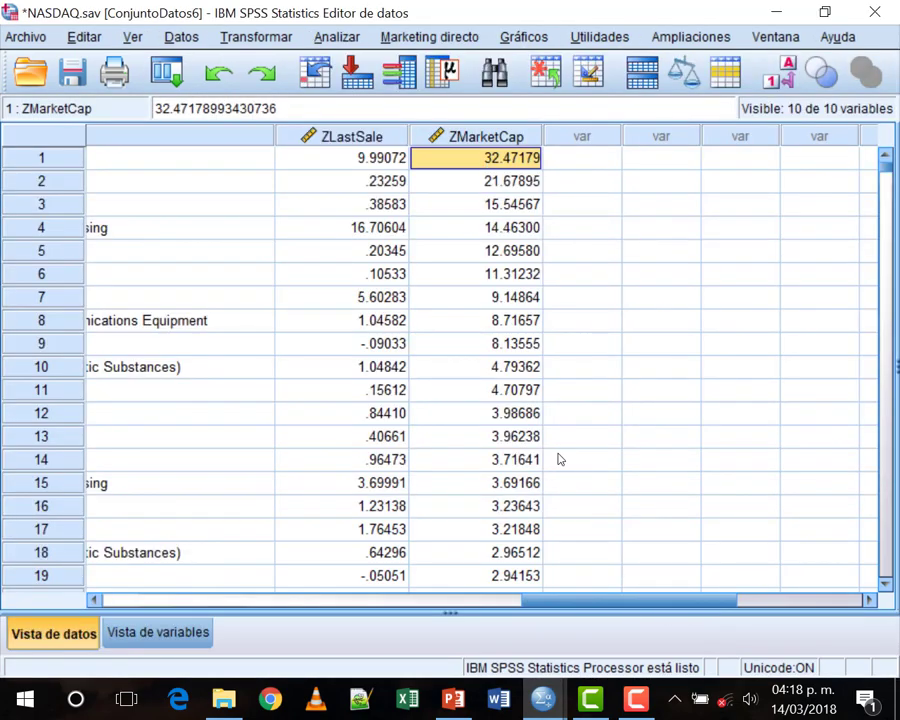
scroll(421, 408, left, 10)
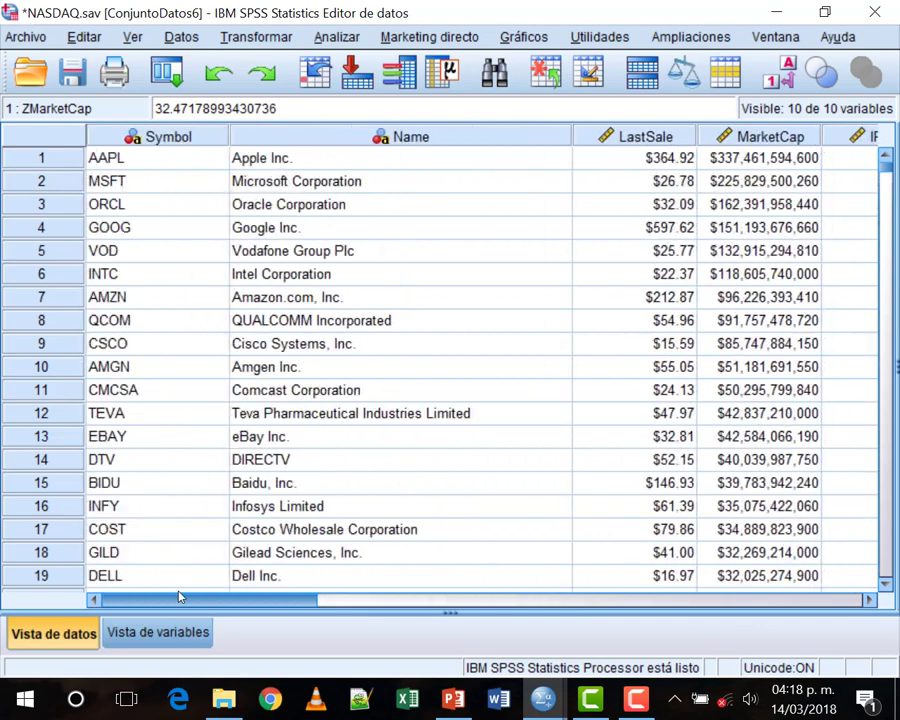
click(297, 162)
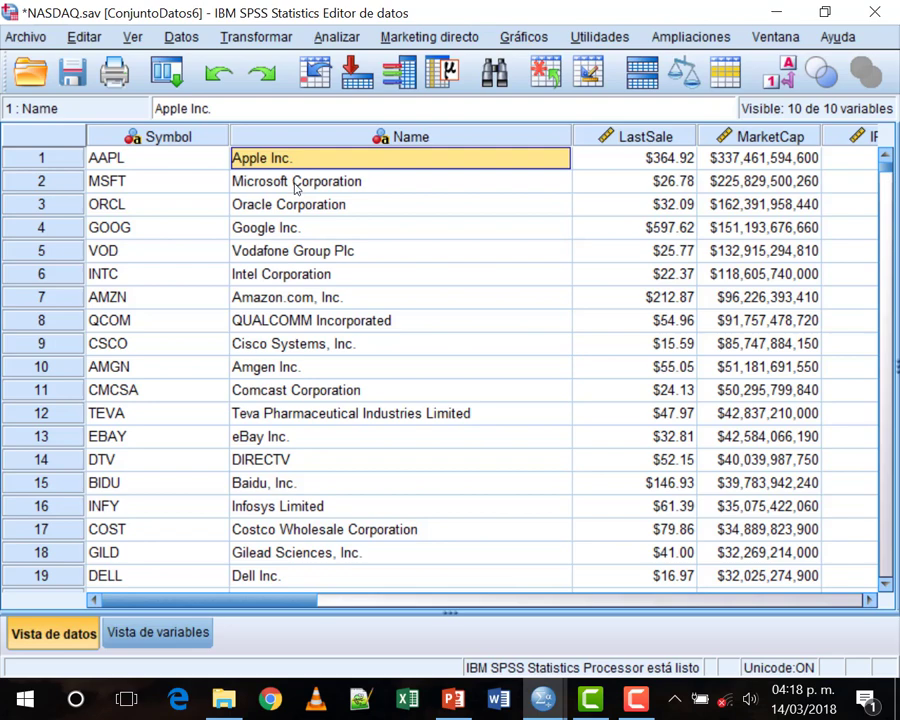
drag(278, 600, 664, 614)
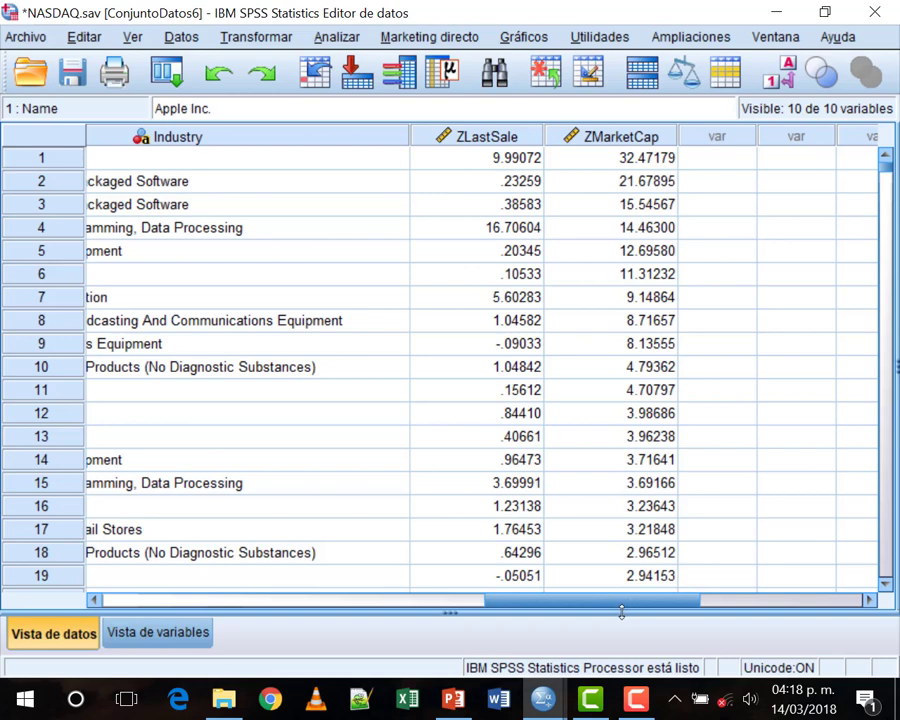
click(641, 180)
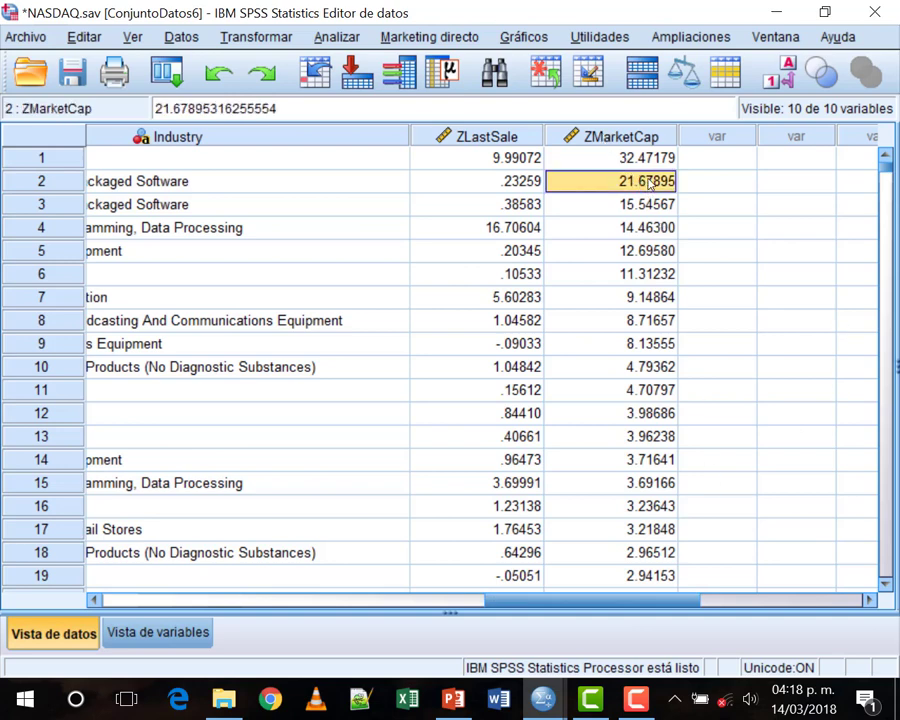
Compare Microsoft Corporation's position in the MarketCap boxplot with its name and ZMarketCap score in the NASDAQ.sav data
click(543, 698)
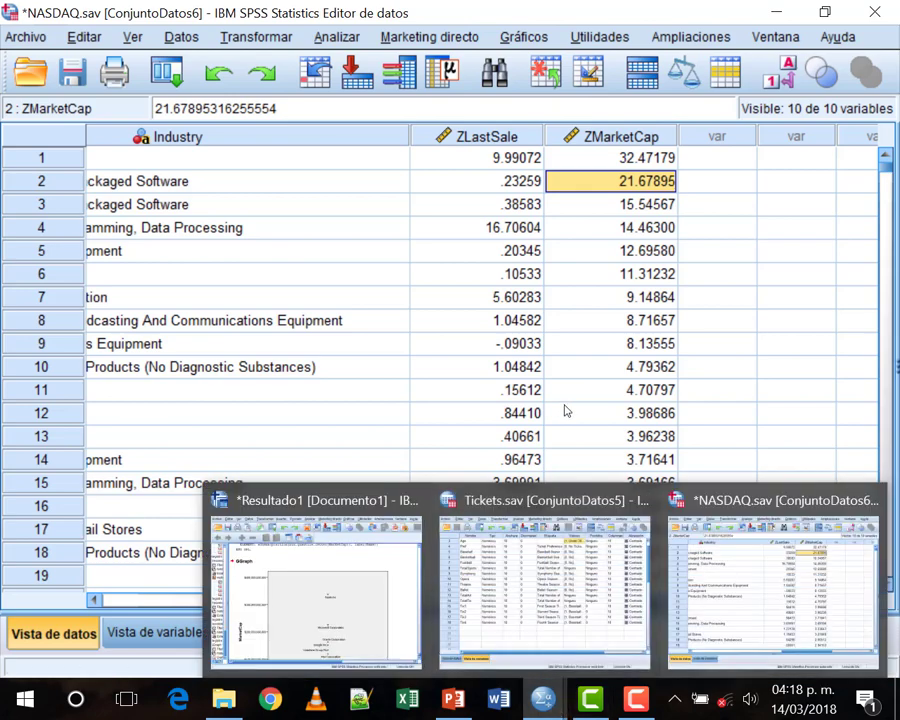
click(367, 610)
scroll(580, 320, down, 5)
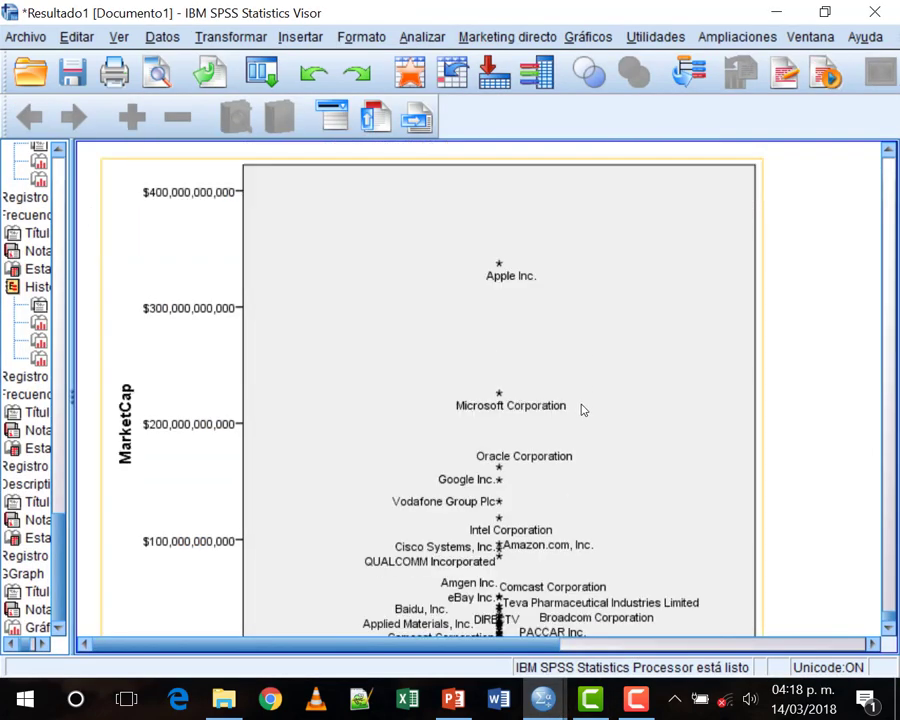
scroll(503, 347, up, 2)
mouse_move(543, 698)
click(710, 600)
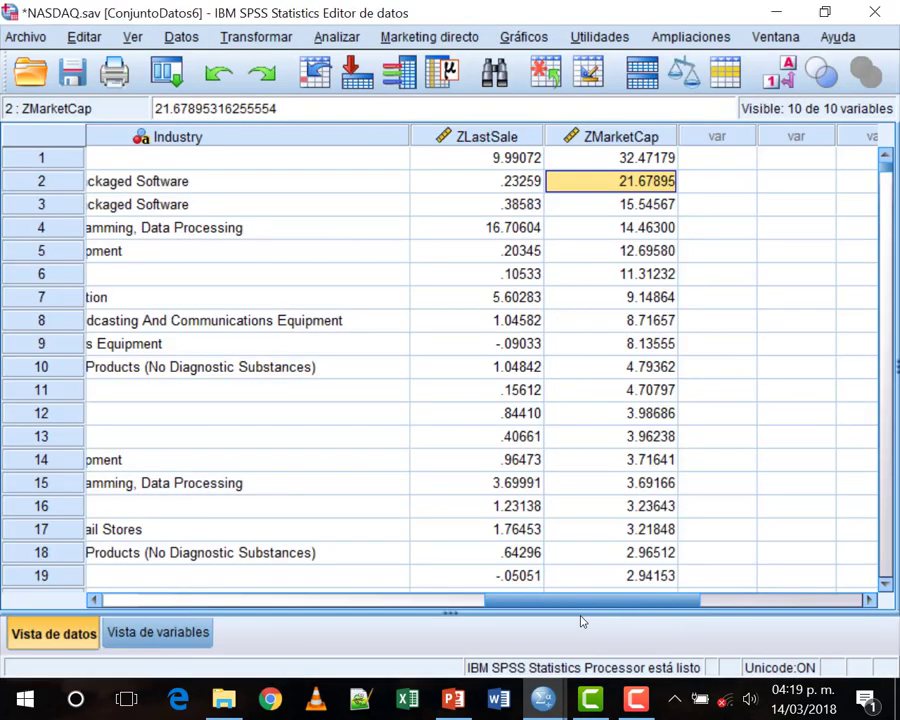
scroll(386, 404, left, 5)
scroll(200, 583, left, 2)
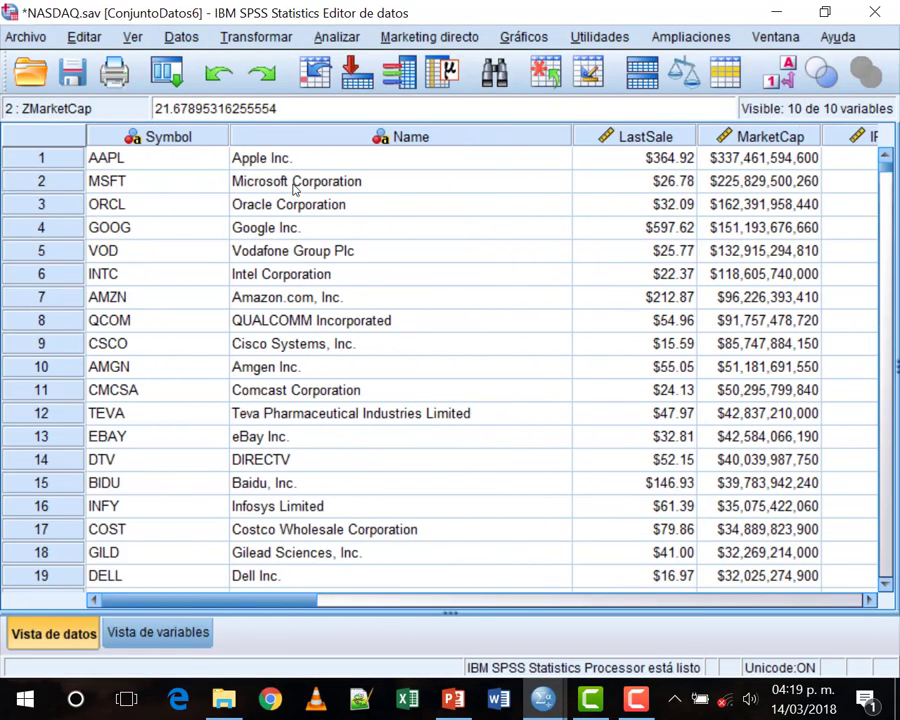
click(406, 181)
drag(280, 600, 686, 609)
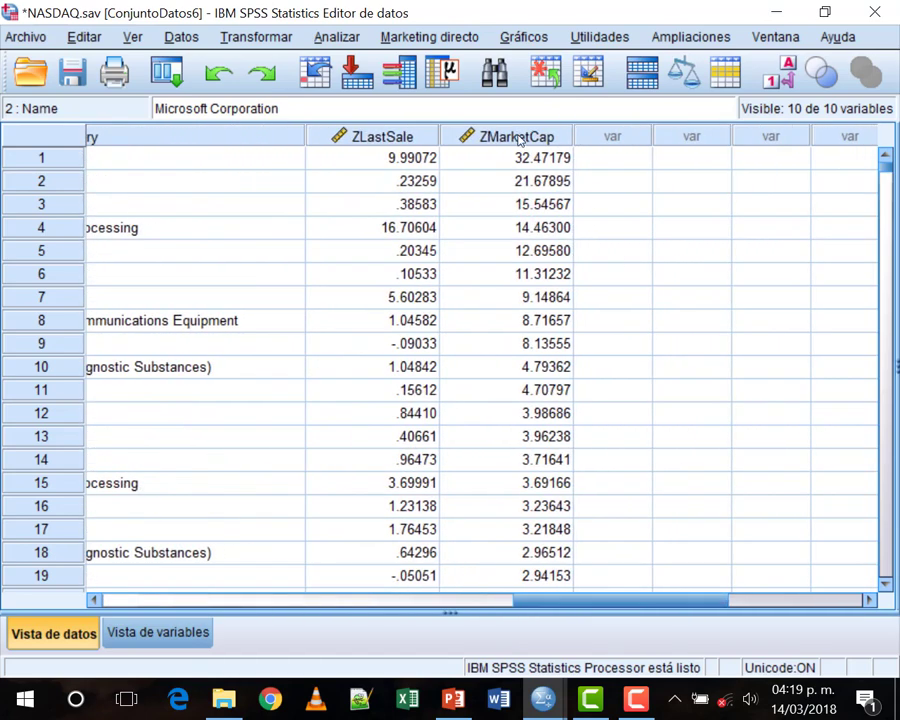
mouse_move(518, 141)
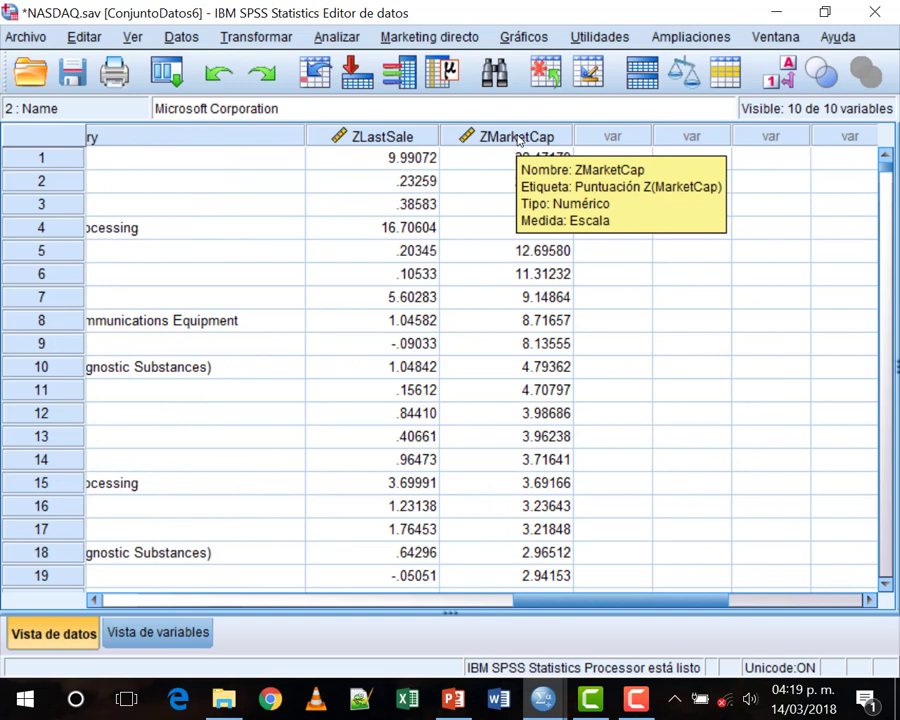
Sort the cases by ZLastSale in descending order and check the first case's ZMarketCap value
click(398, 140)
key(shift+F10)
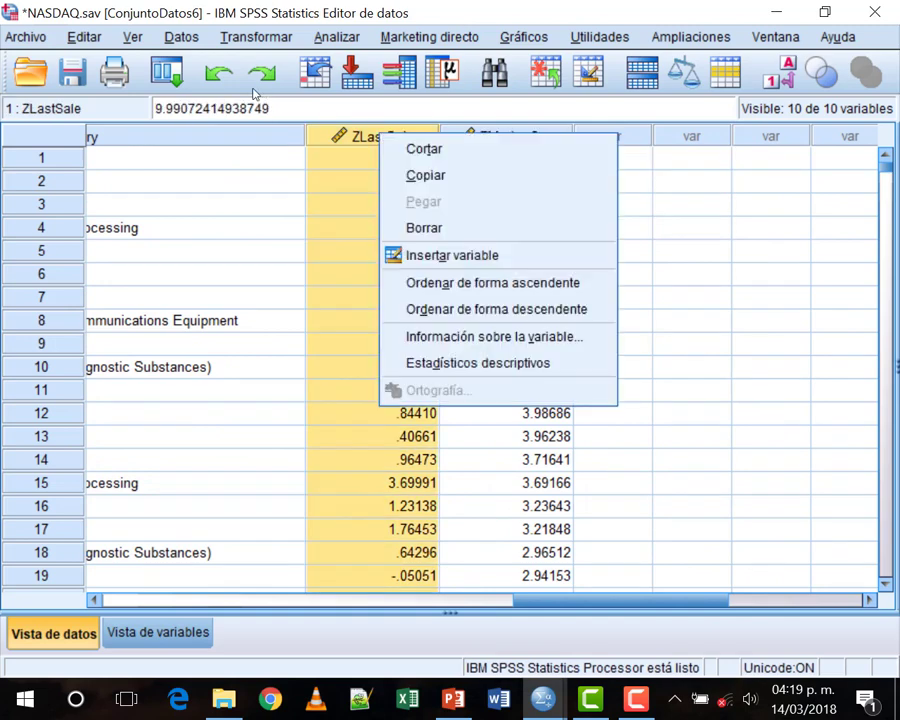
click(488, 283)
key(shift+F10)
click(490, 305)
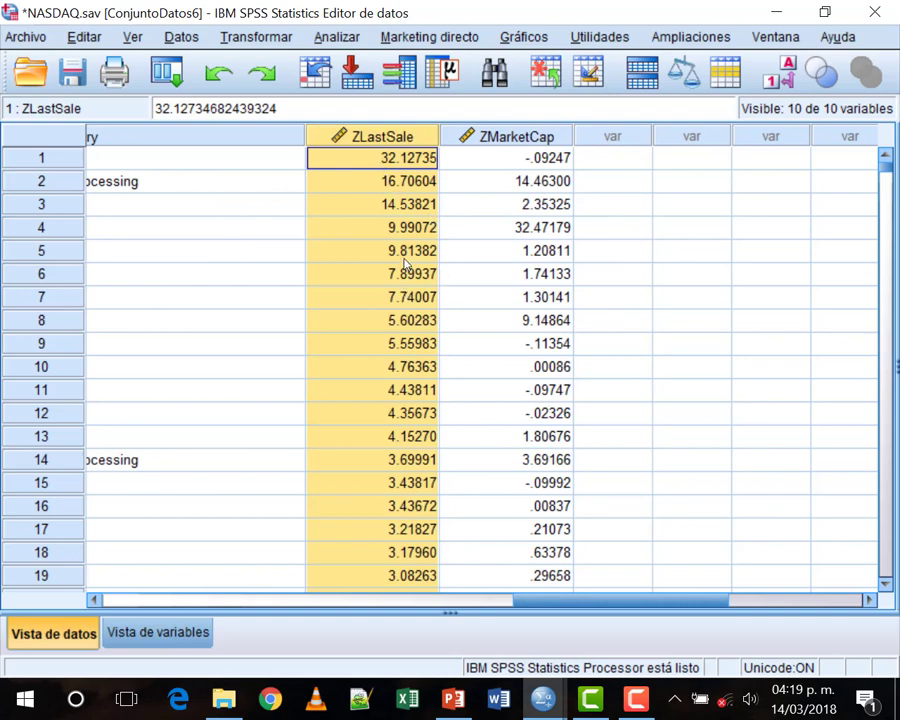
click(545, 158)
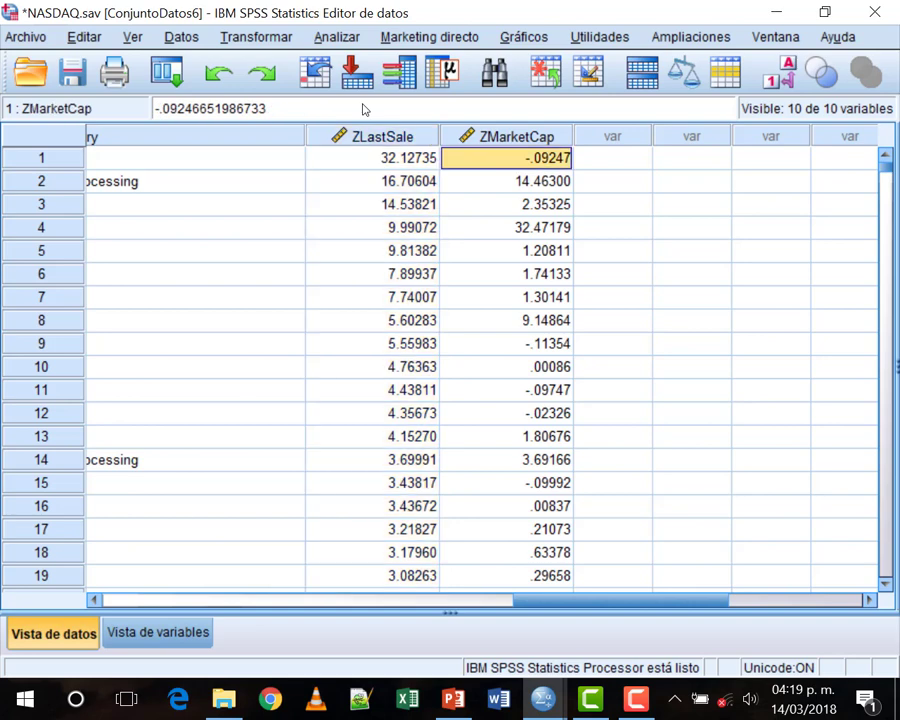
Sort the cases in descending order of ZMarketCap and then in descending order of ZLastSale
right_click(527, 137)
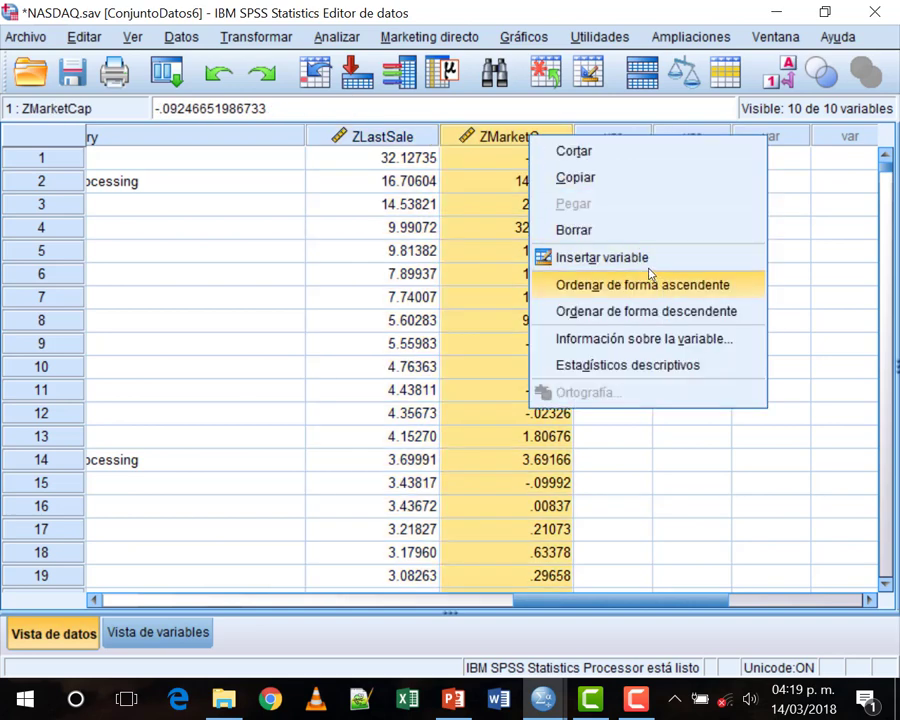
click(665, 311)
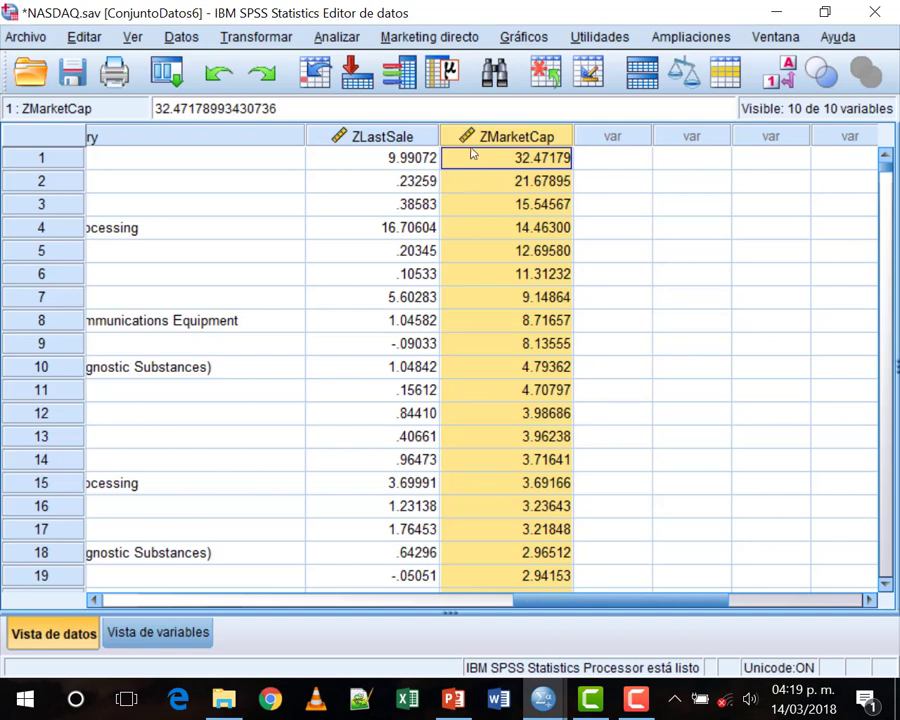
right_click(380, 136)
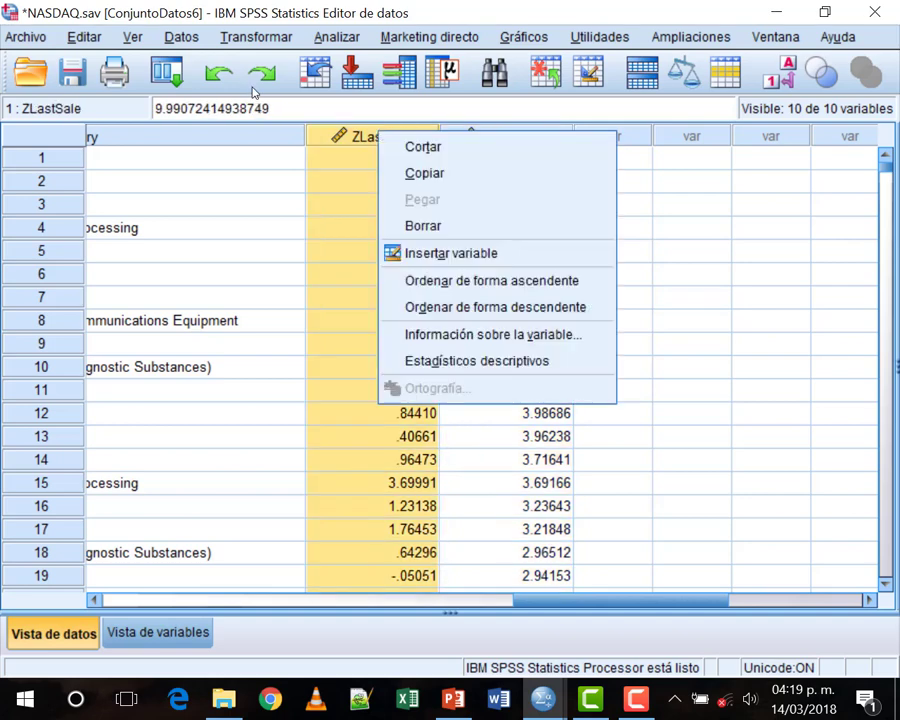
click(533, 311)
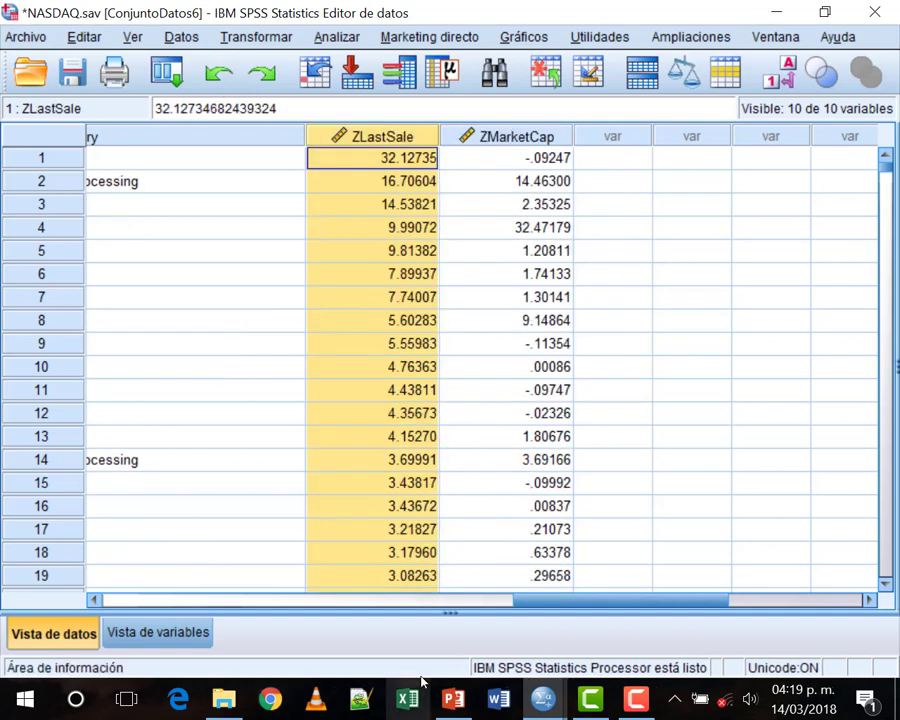
Create a boxplot of LastSale in the Chart Builder with points labelled by Name and examine its outliers
click(524, 36)
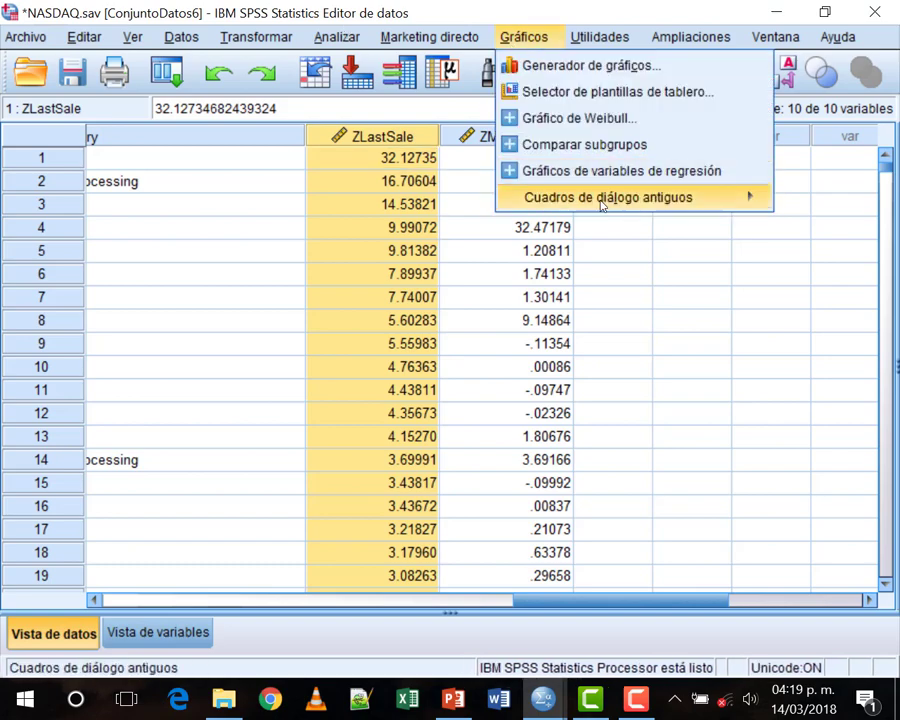
click(585, 68)
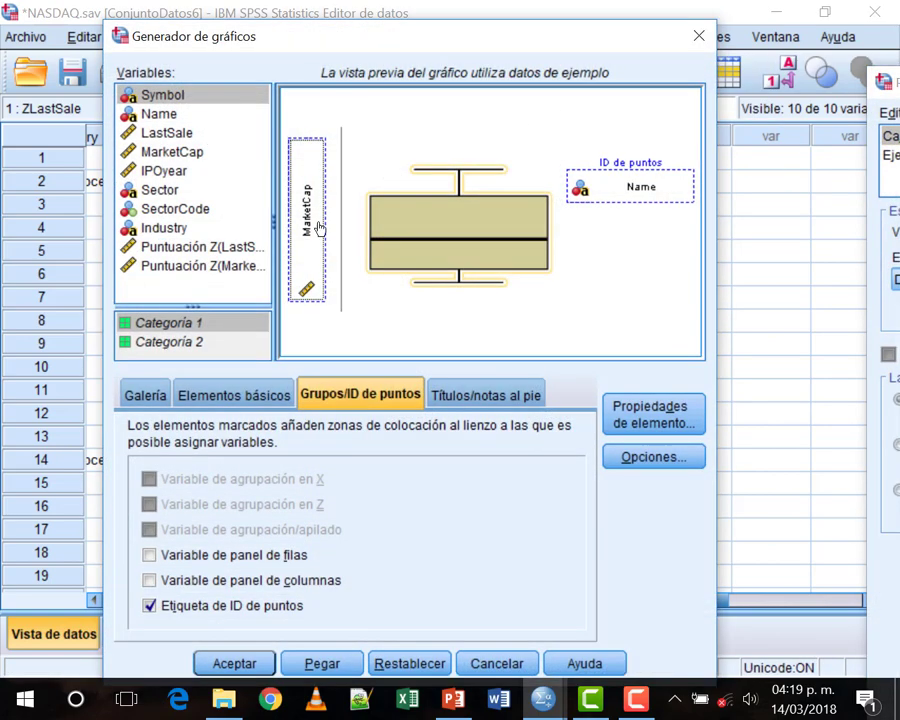
click(157, 132)
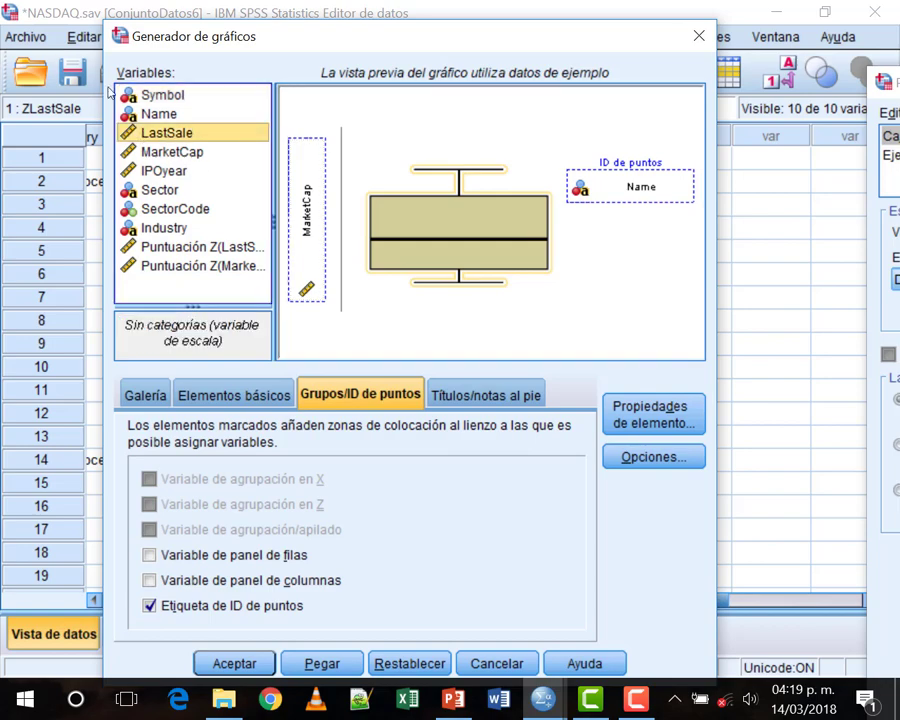
drag(157, 132, 306, 221)
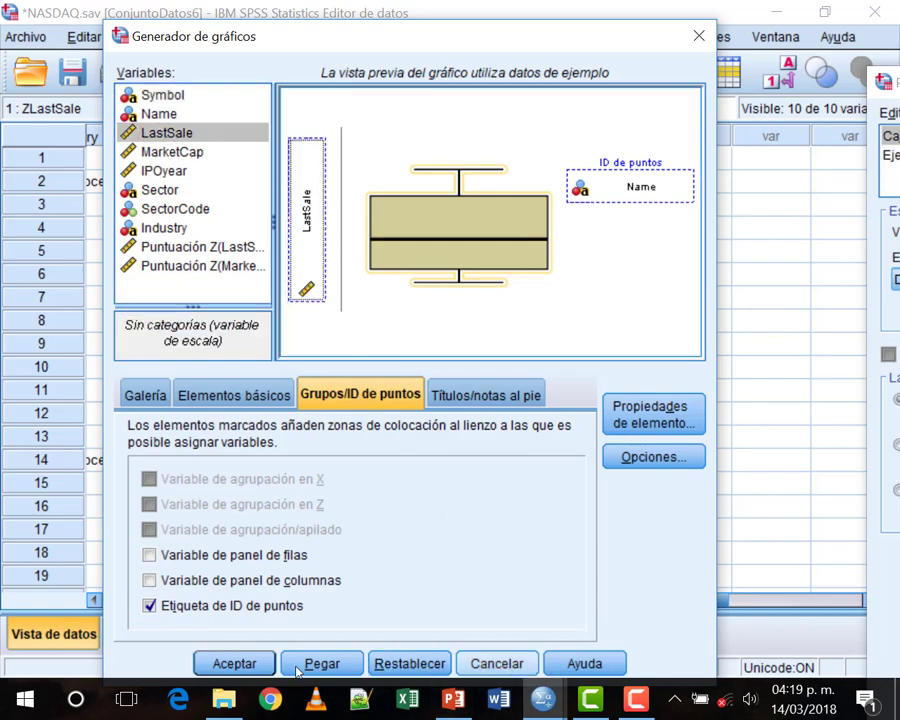
key(Return)
scroll(544, 370, down, 5)
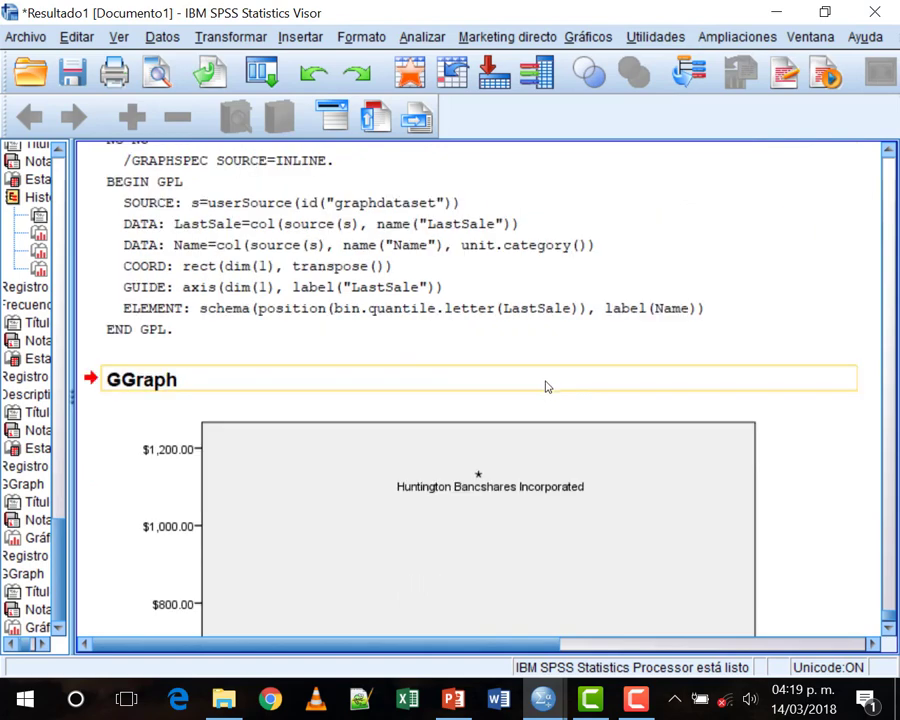
scroll(547, 391, up, 3)
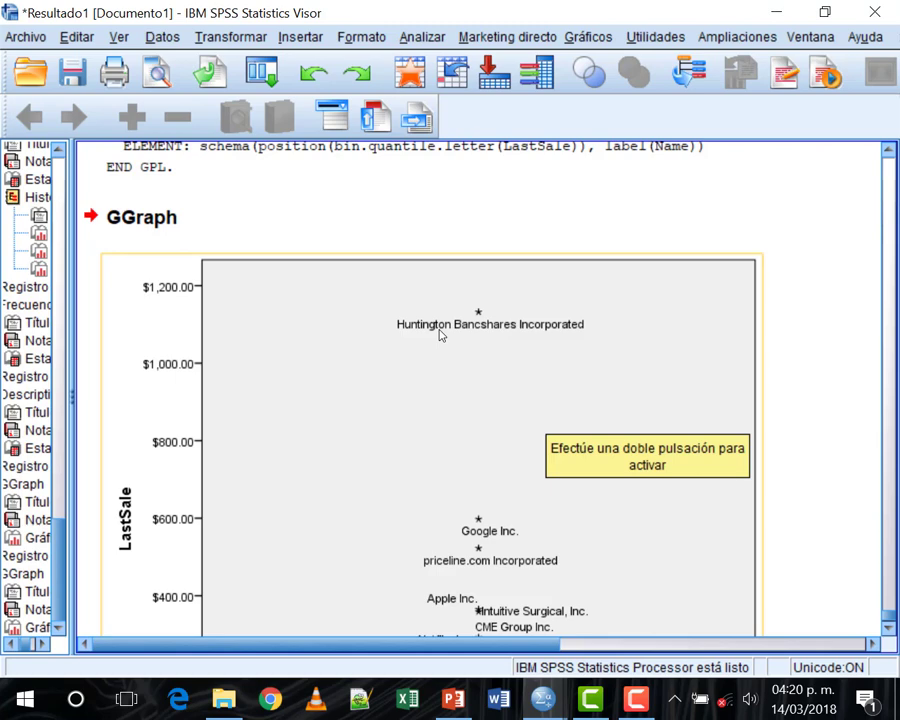
Return to the NASDAQ.sav data and compare Huntington Bancshares Incorporated's name in the first case with its ZLastSale and ZMarketCap scores
click(543, 699)
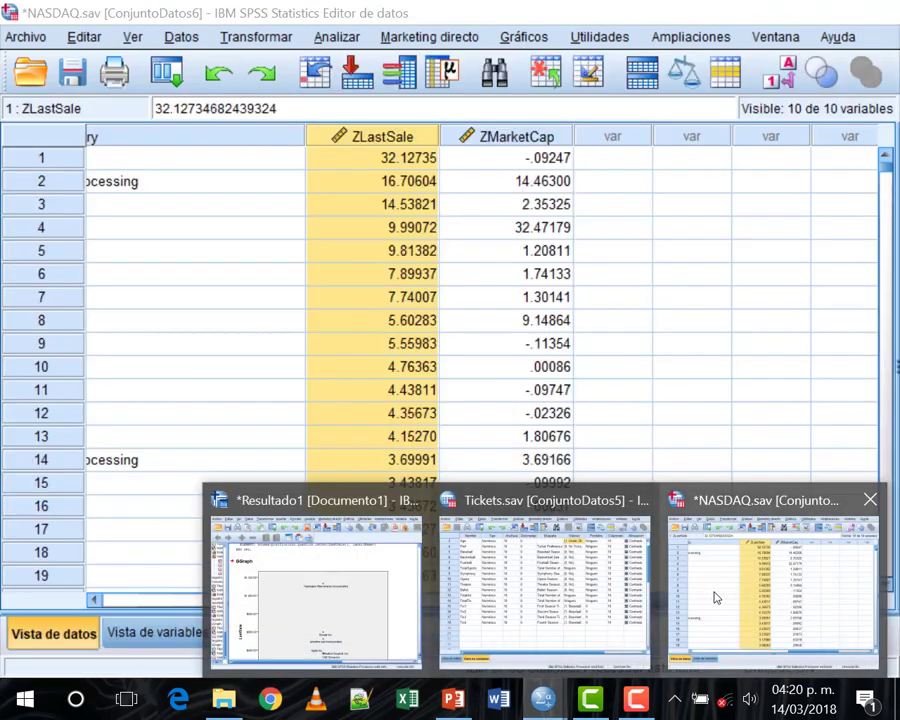
click(709, 595)
drag(644, 606, 181, 633)
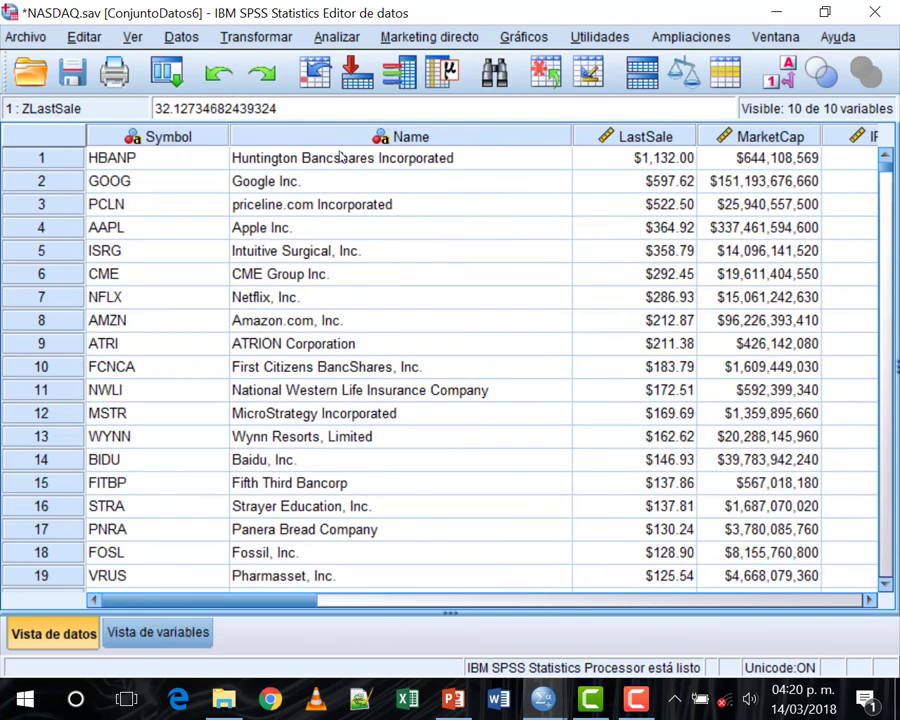
click(300, 158)
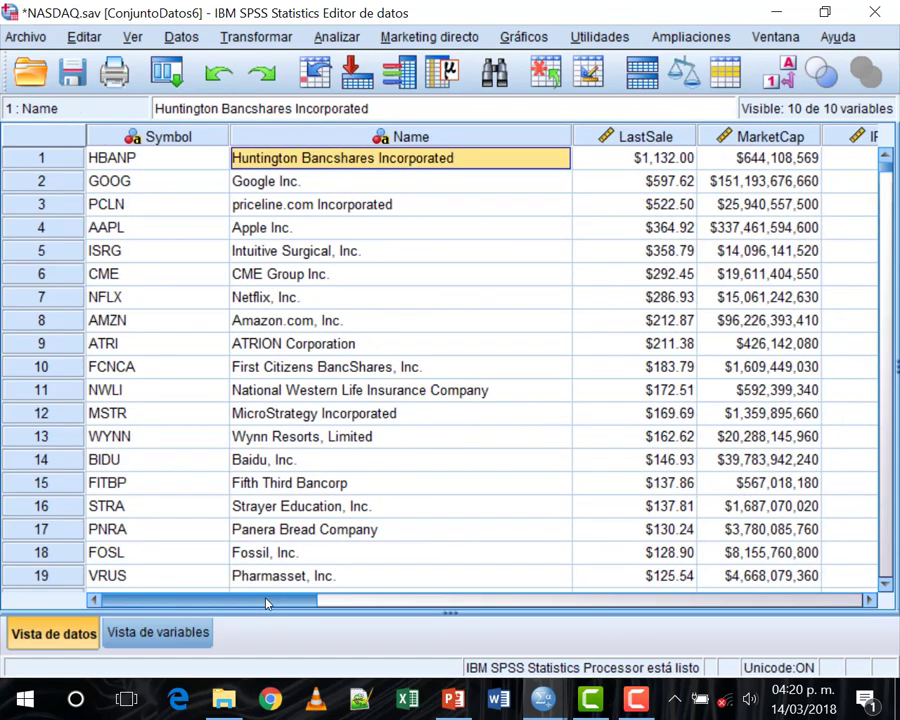
drag(267, 603, 626, 585)
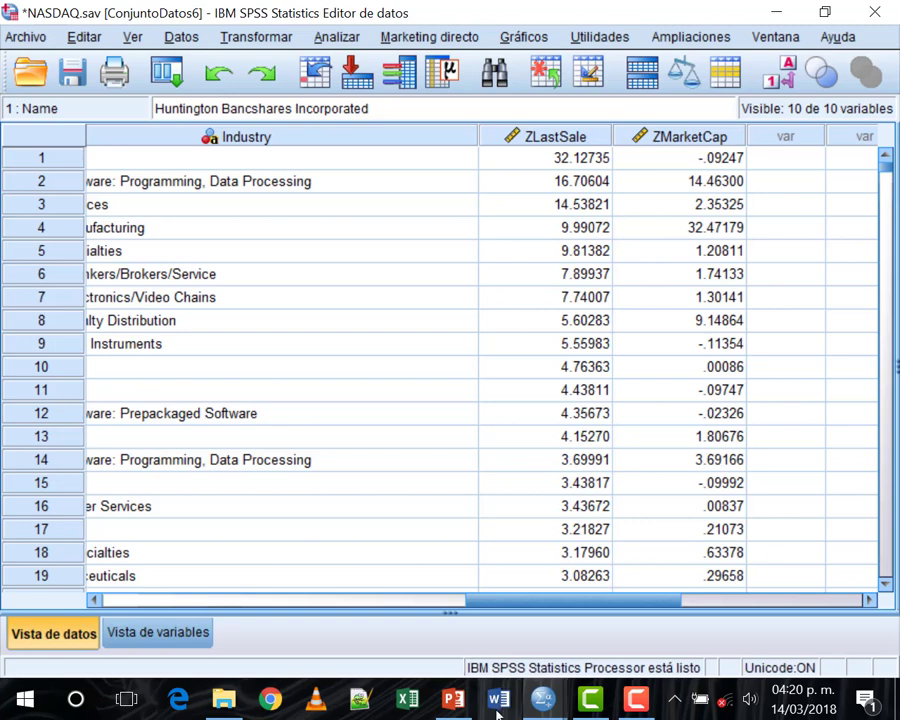
Review the LastSale and MarketCap descriptive statistics table in the output, followed by the MarketCap boxplot
mouse_move(543, 707)
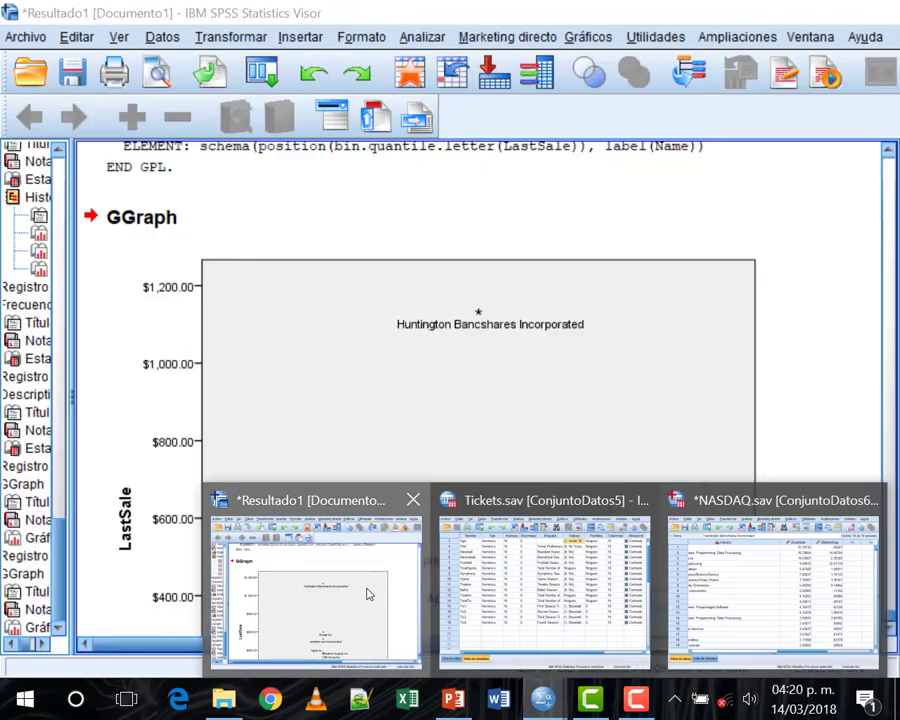
click(368, 592)
scroll(517, 398, up, 8)
scroll(517, 398, up, 15)
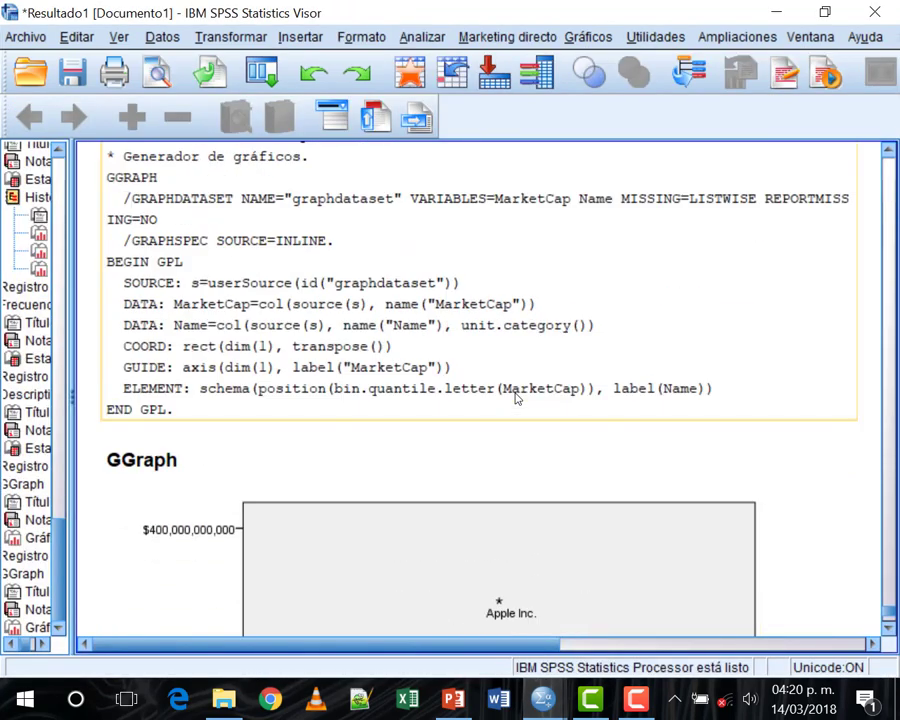
scroll(517, 398, down, 3)
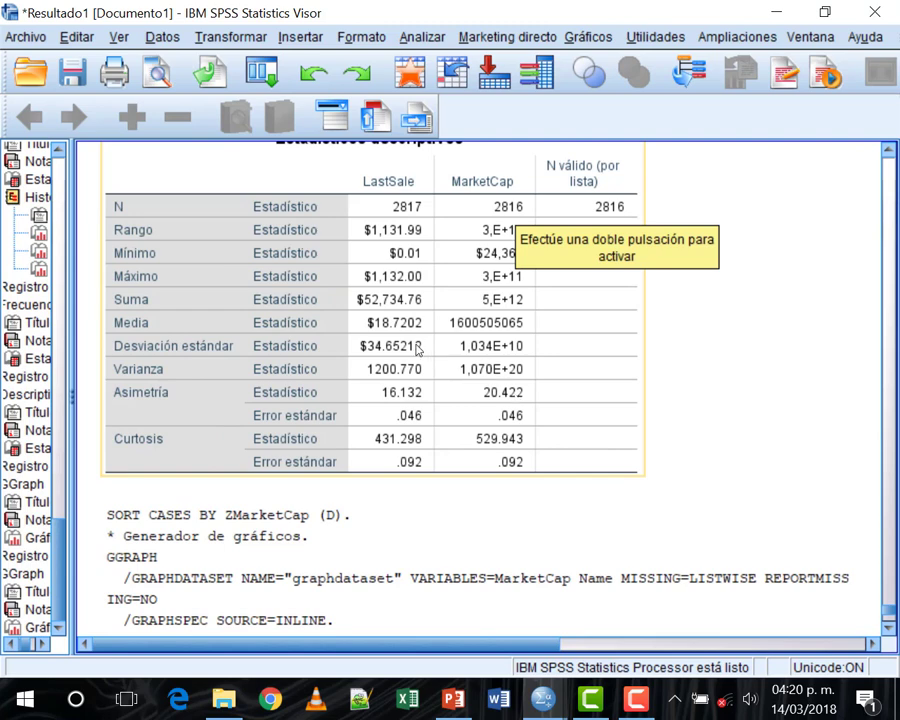
click(266, 233)
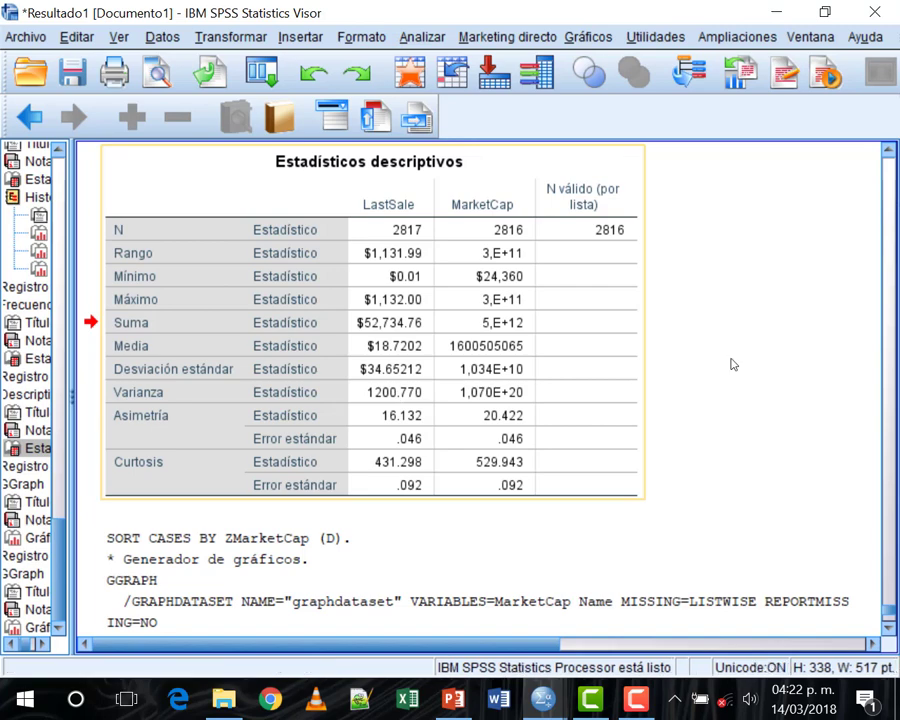
scroll(760, 430, down, 10)
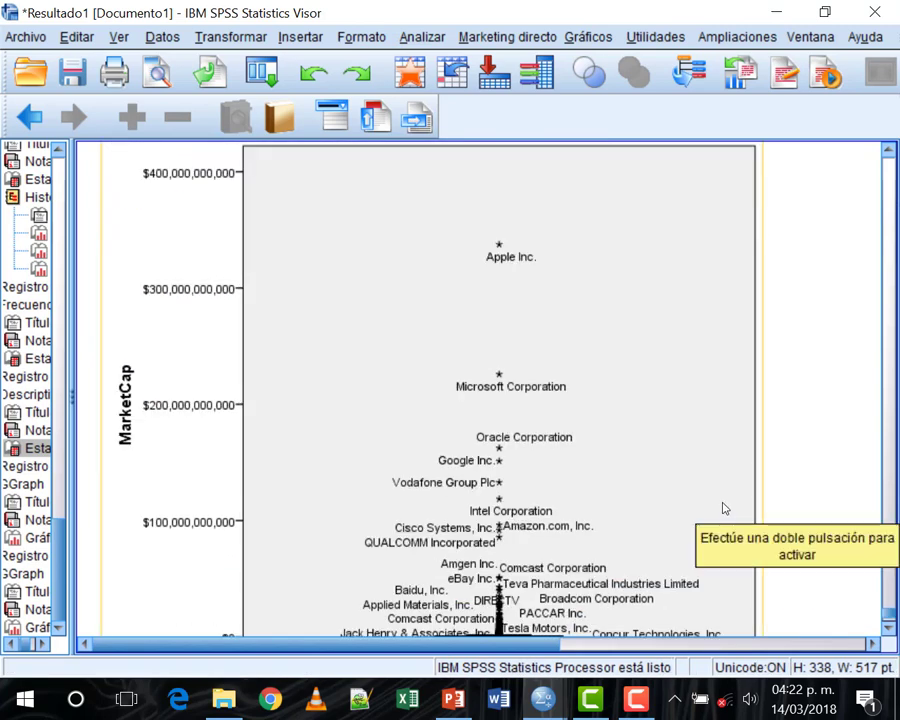
scroll(724, 508, down, 3)
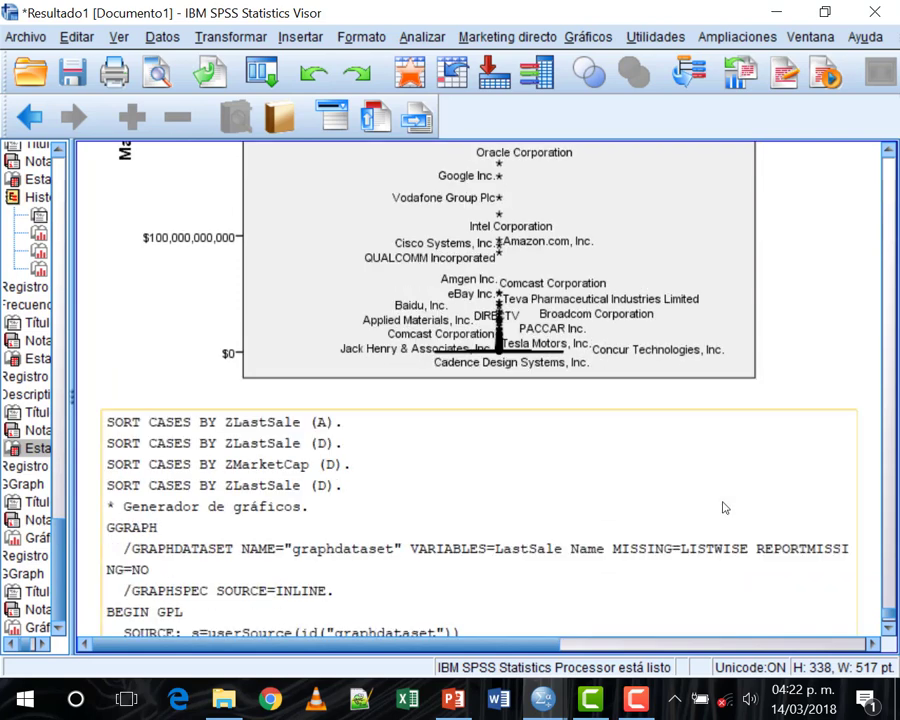
Switch to the SPSS 4 presentation in PowerPoint and look through the upcoming slides on Explore, proportions, significance and chi-square
click(454, 699)
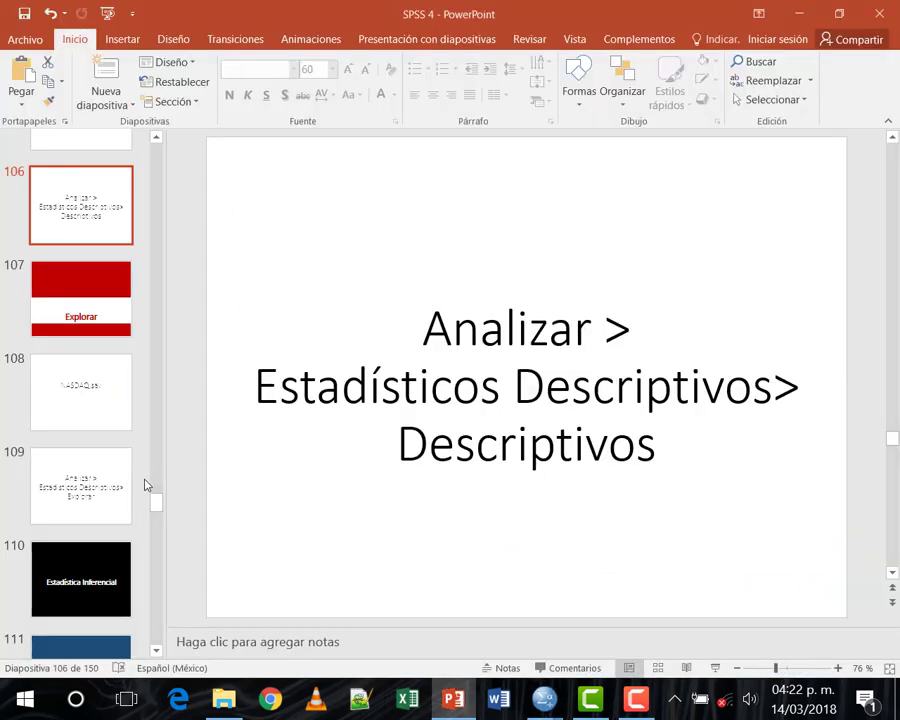
scroll(118, 515, down, 3)
click(118, 522)
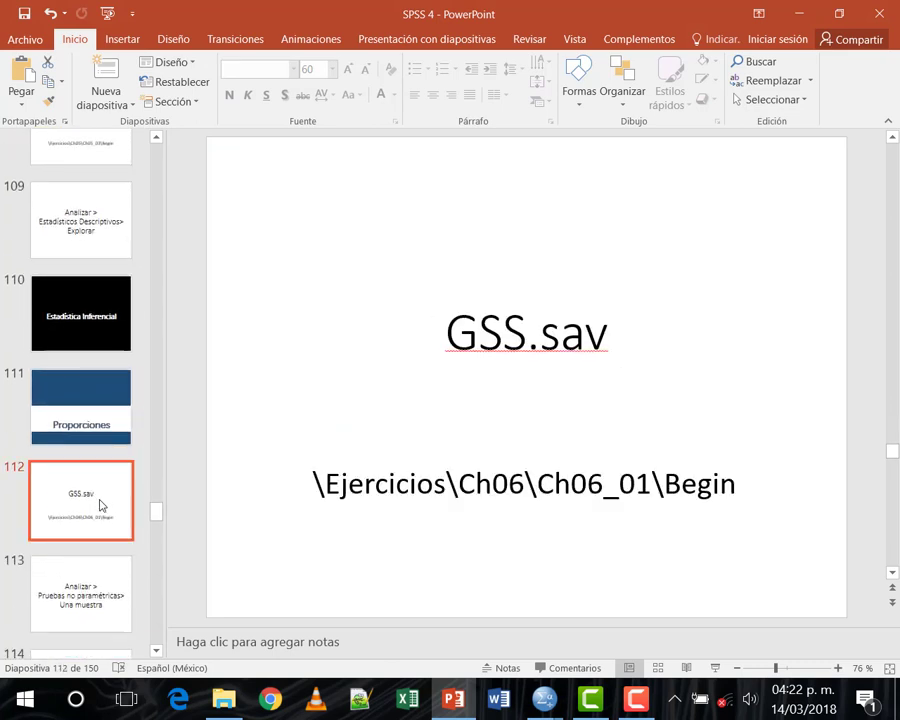
scroll(108, 522, down, 2)
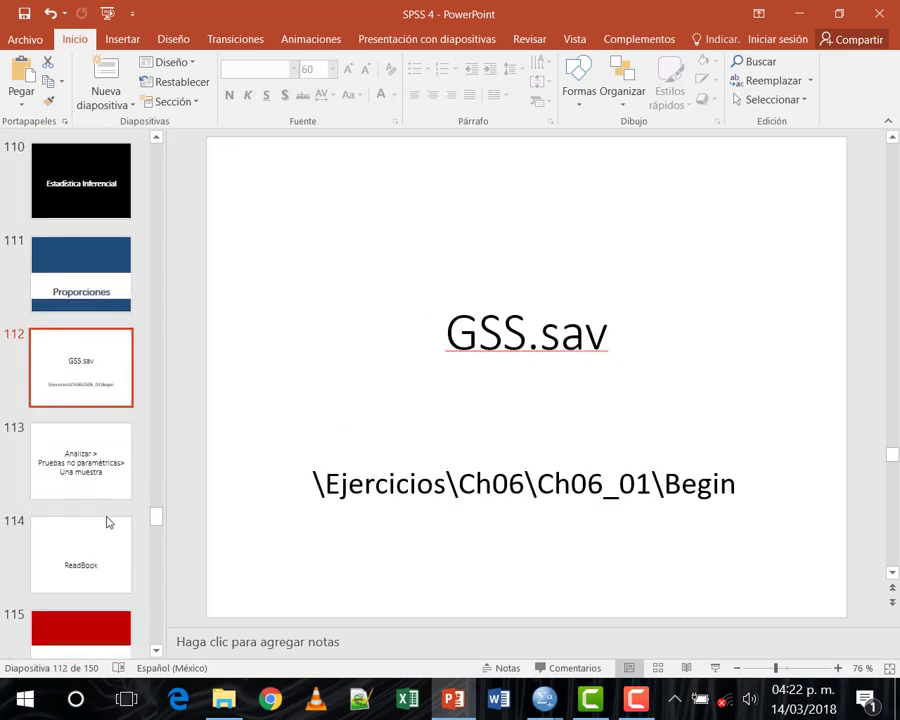
scroll(108, 522, down, 5)
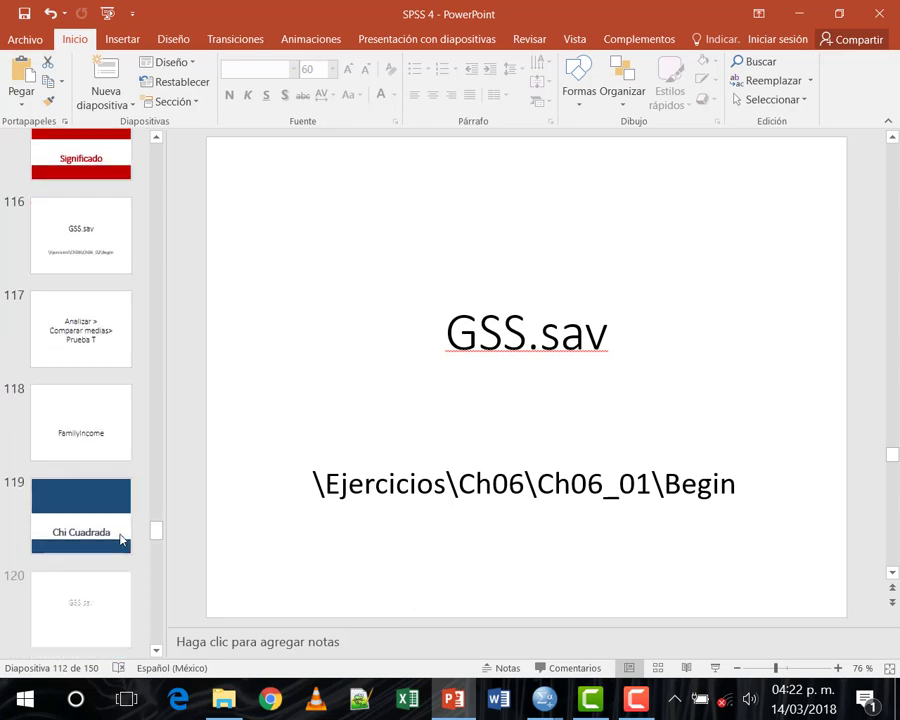
scroll(119, 539, down, 3)
scroll(119, 539, up, 2)
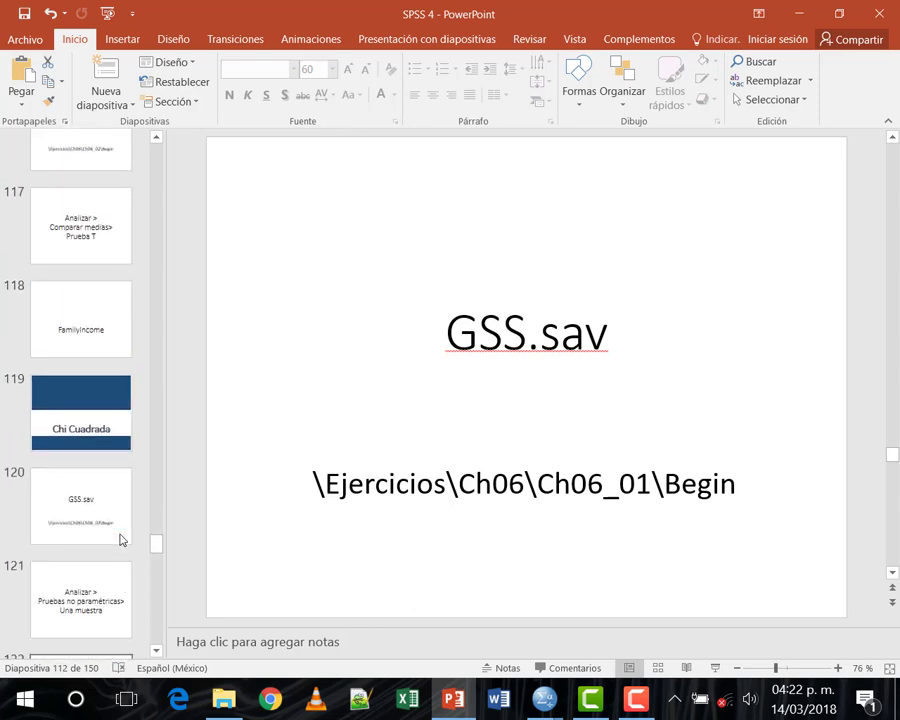
scroll(119, 539, up, 2)
scroll(119, 539, down, 4)
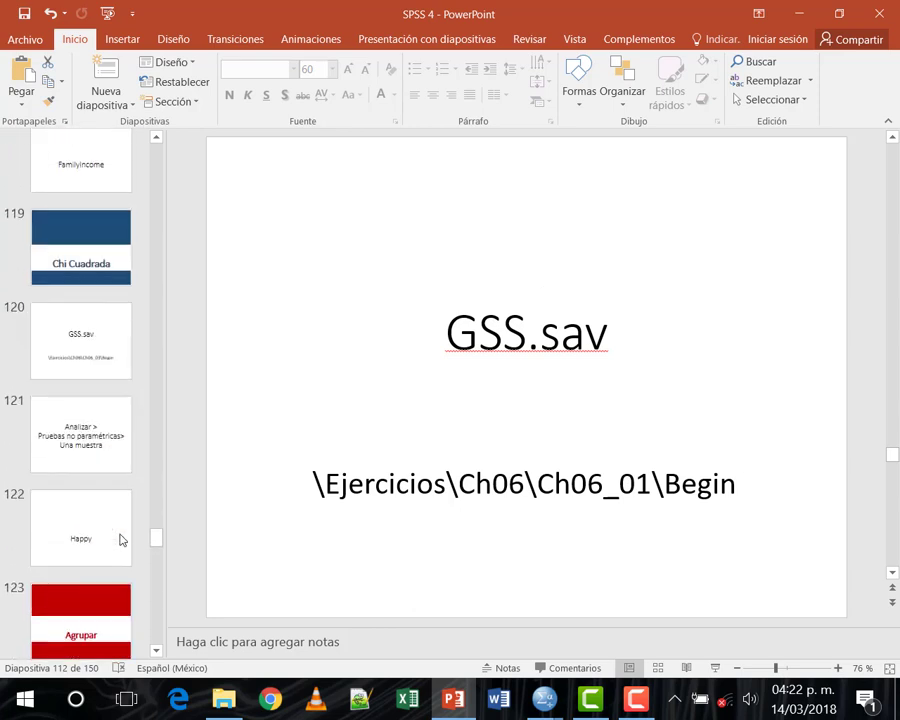
scroll(119, 539, down, 2)
scroll(119, 539, up, 6)
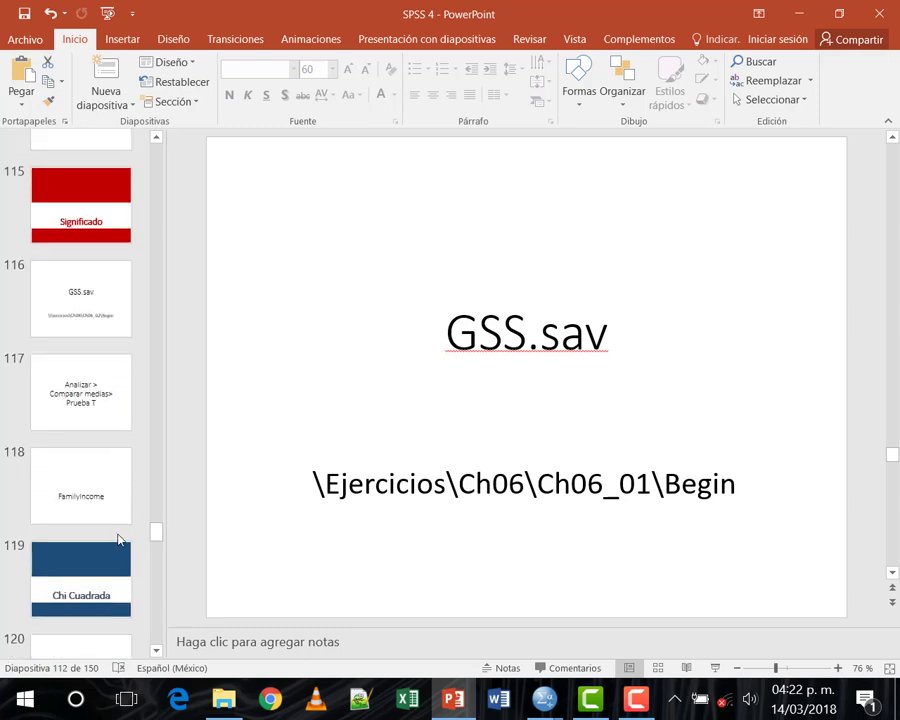
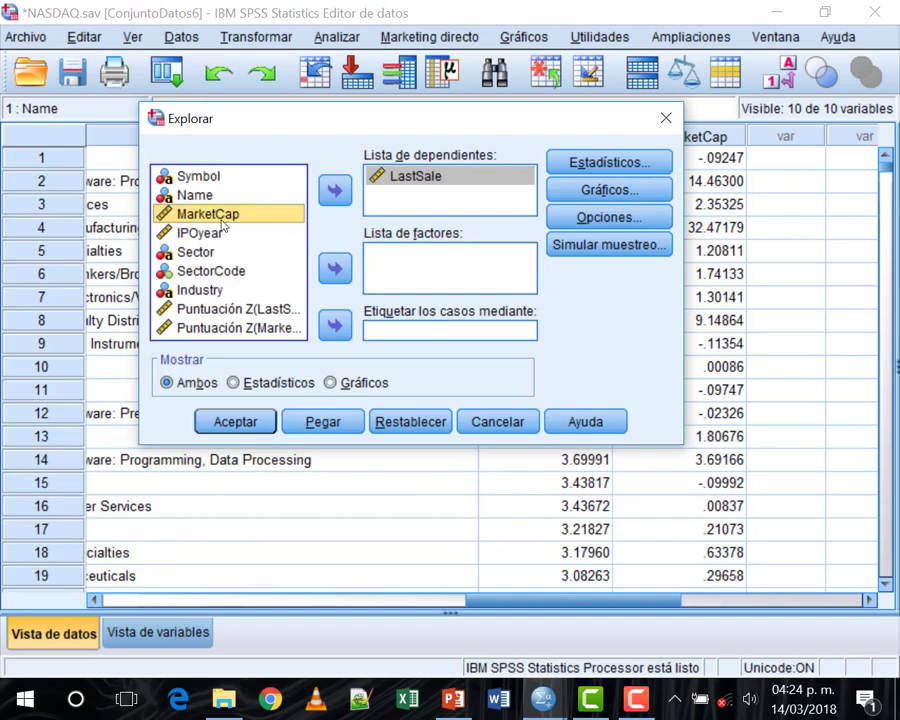
Add MarketCap as a factor for LastSale in Explore and accept the Descriptives statistics with a 95% confidence interval
drag(290, 214, 395, 274)
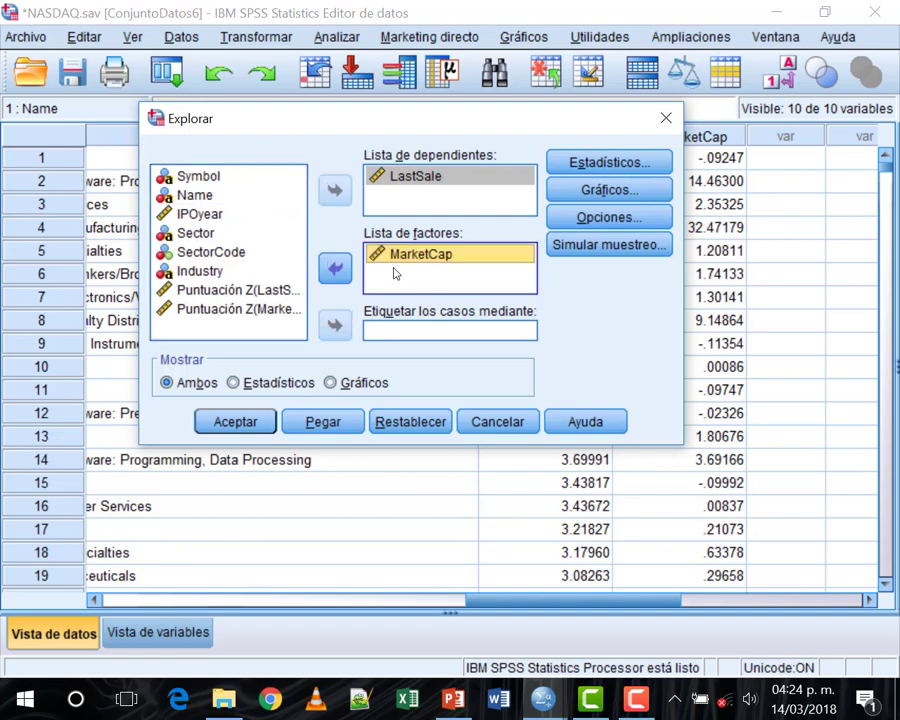
click(598, 163)
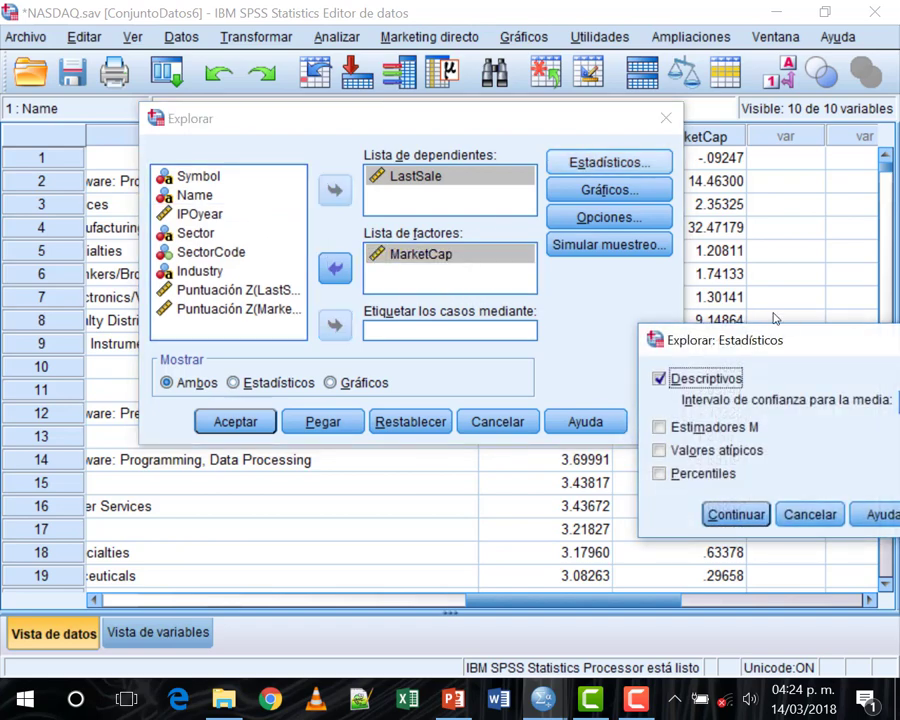
drag(758, 345, 385, 184)
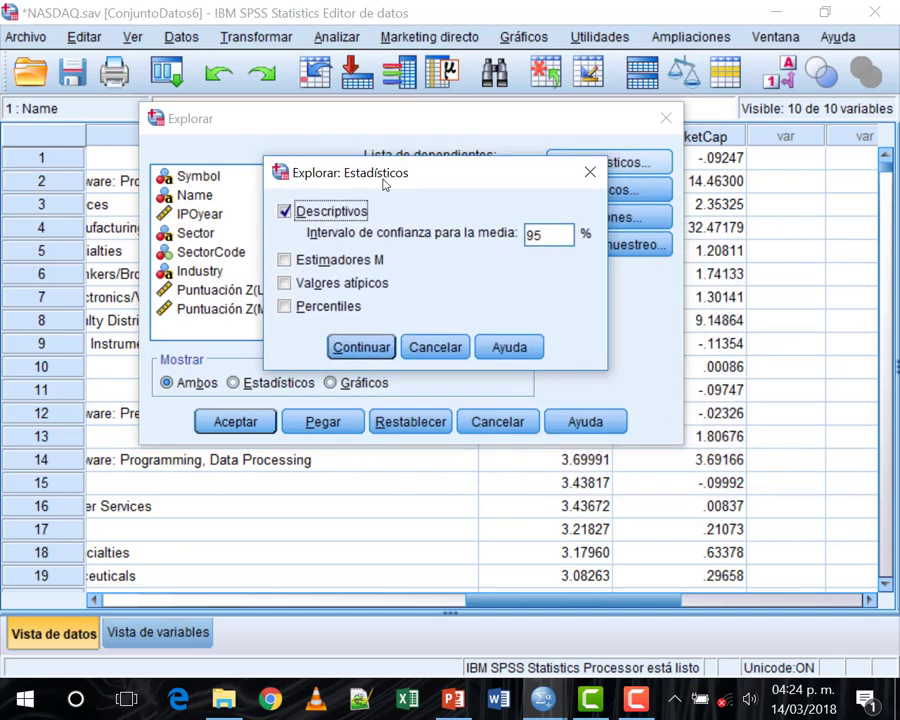
key(Return)
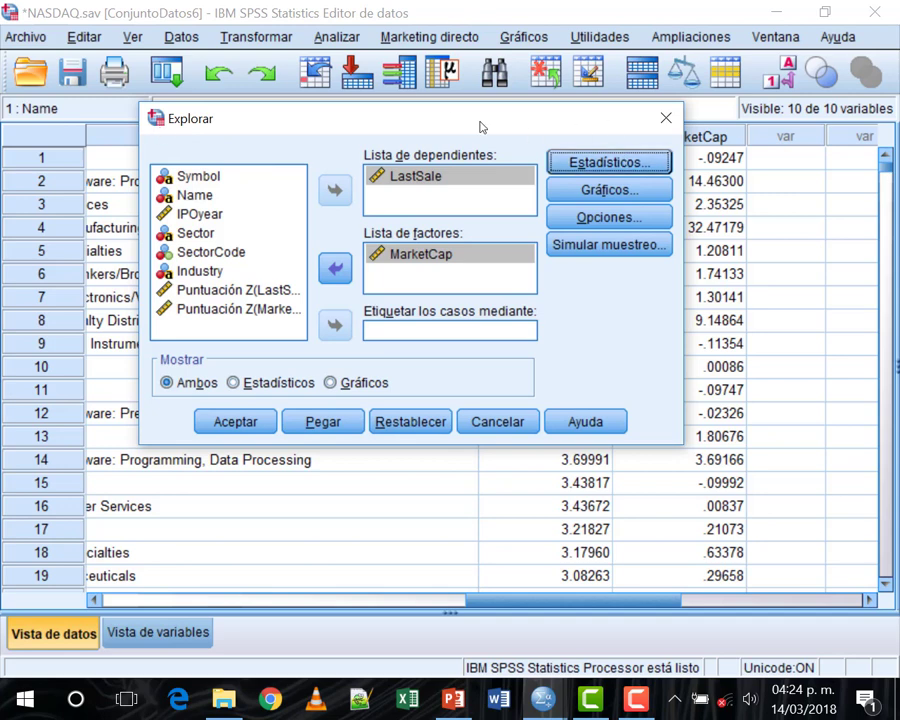
Remove MarketCap from the Explore factors and LastSale from the dependent variables
drag(480, 127, 510, 119)
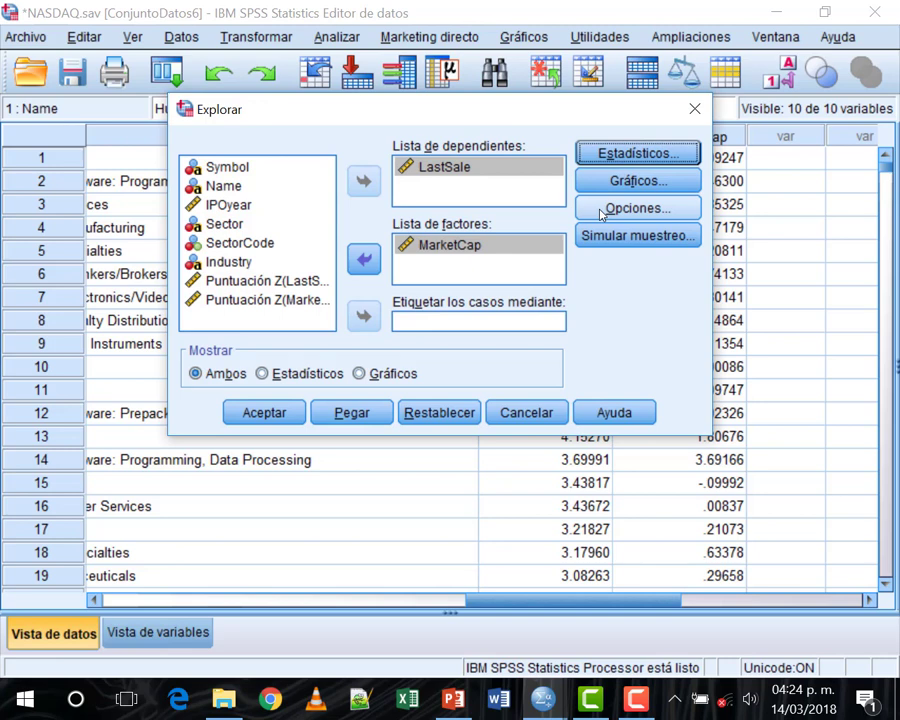
drag(450, 244, 245, 190)
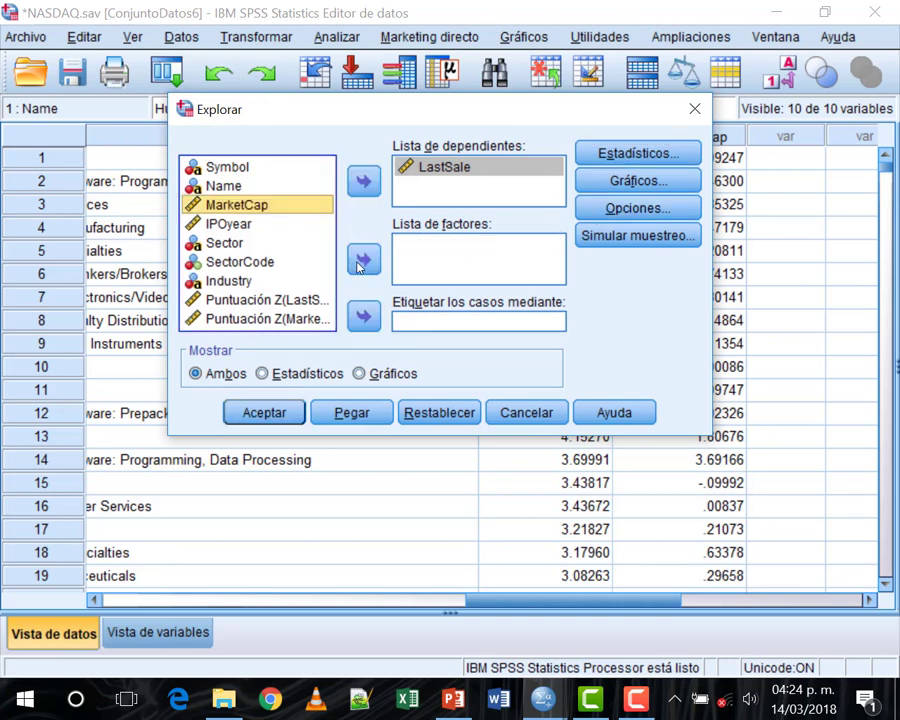
drag(445, 167, 250, 126)
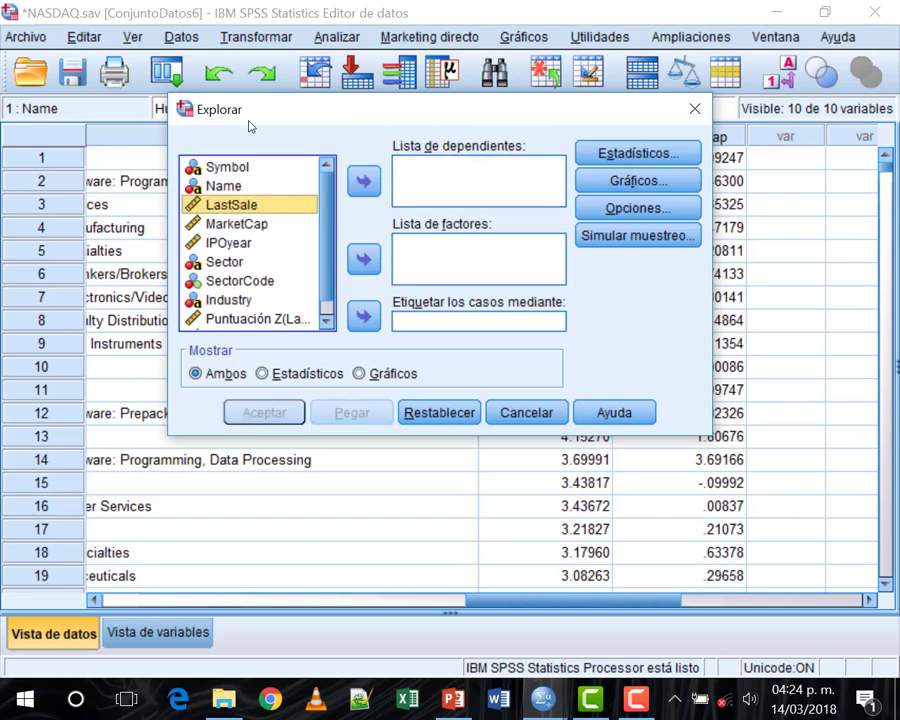
Set LastSale as the dependent variable and MarketCap as the factor in Explore, keeping Descriptives with a 95% confidence interval
click(362, 179)
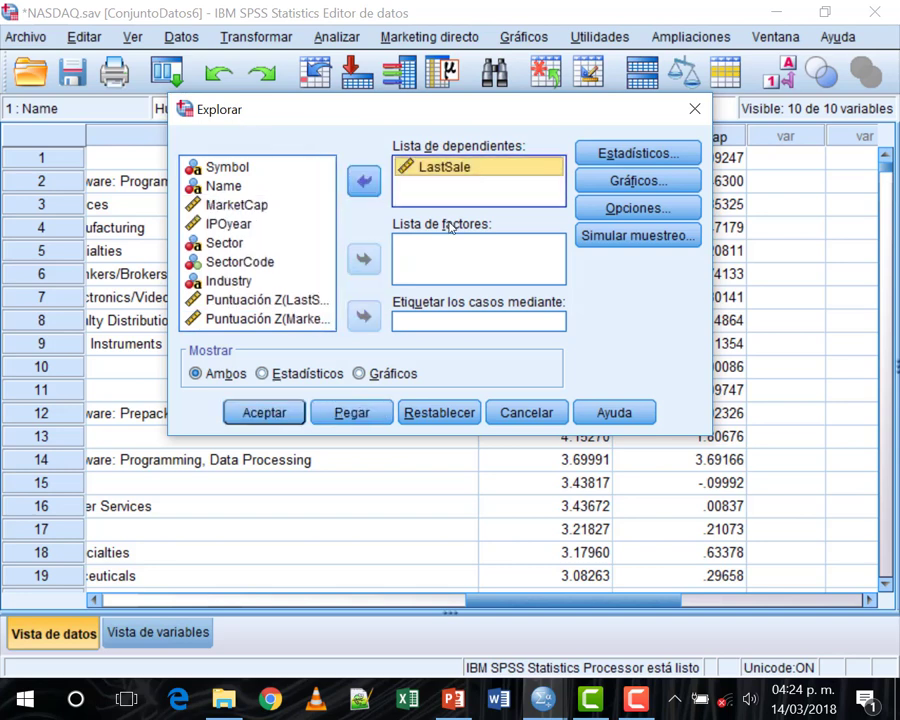
click(245, 204)
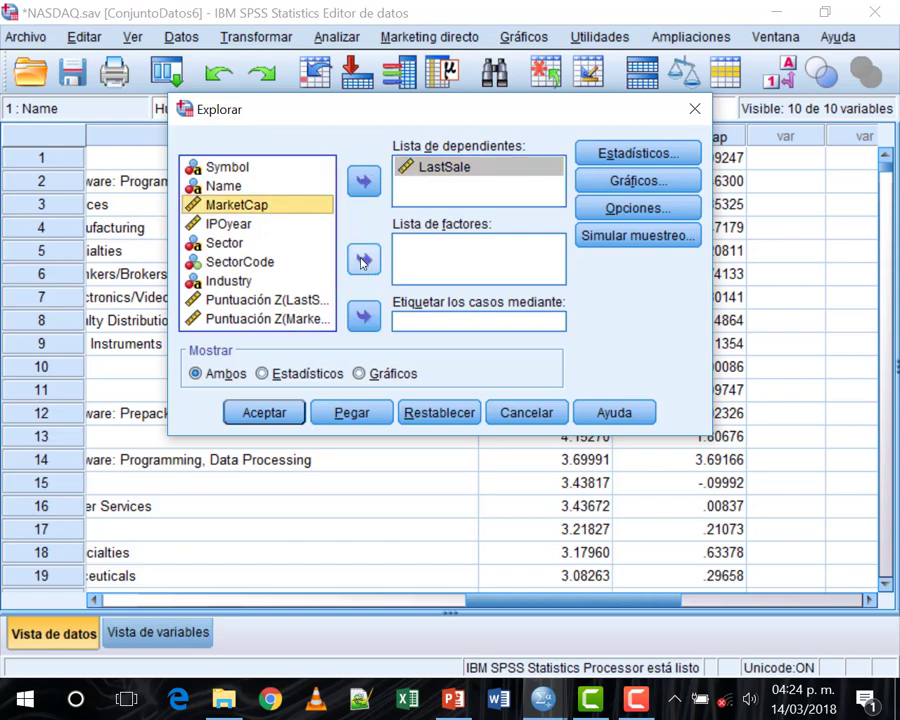
key(space)
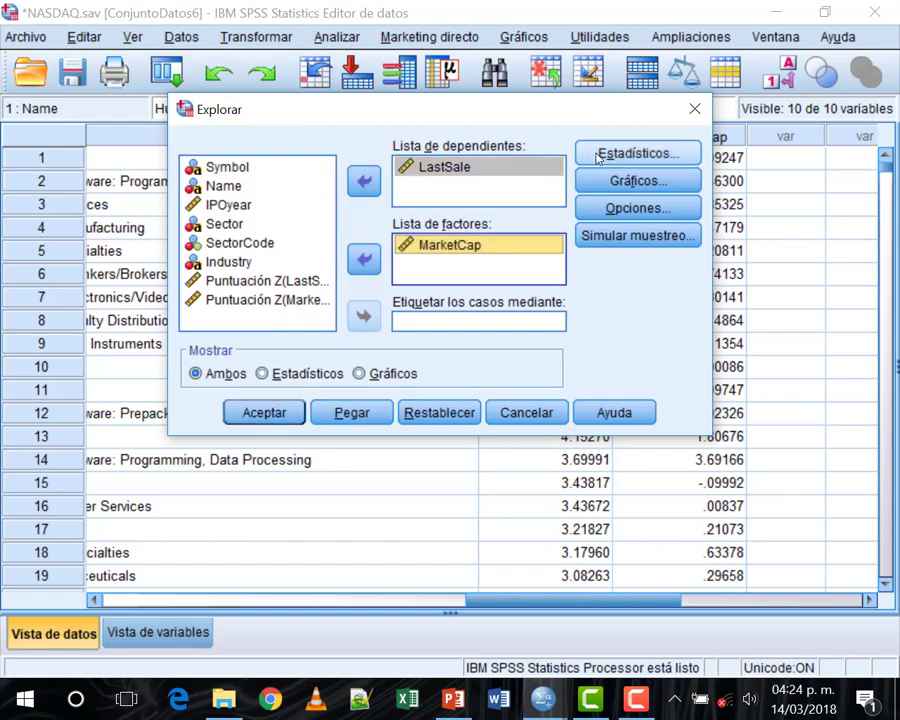
drag(734, 348, 298, 142)
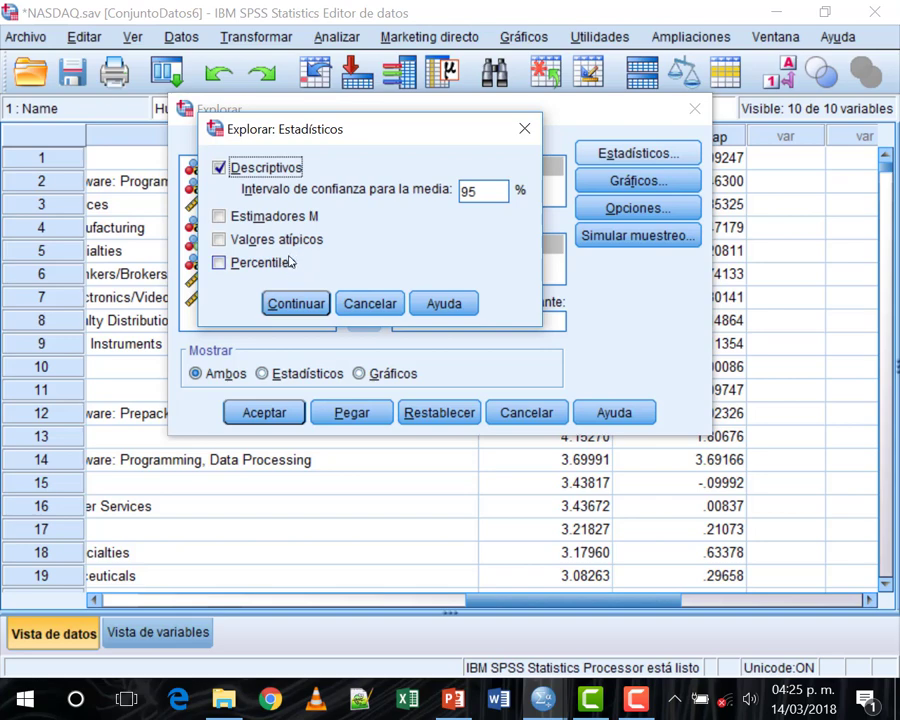
click(294, 302)
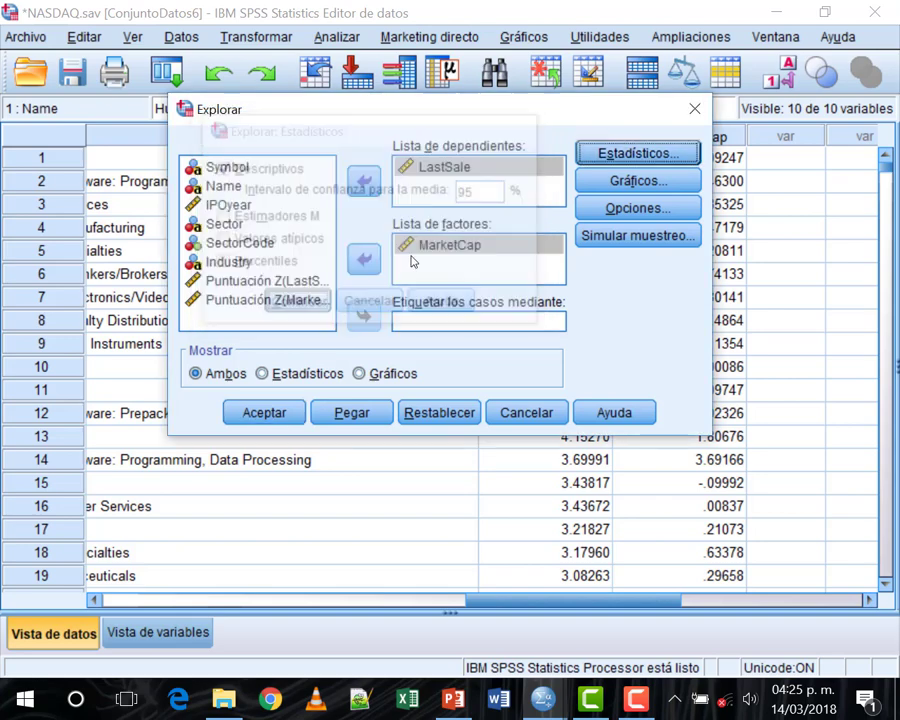
Add a histogram to the Explore plots, run the analysis of LastSale by MarketCap, and look through its output
click(638, 181)
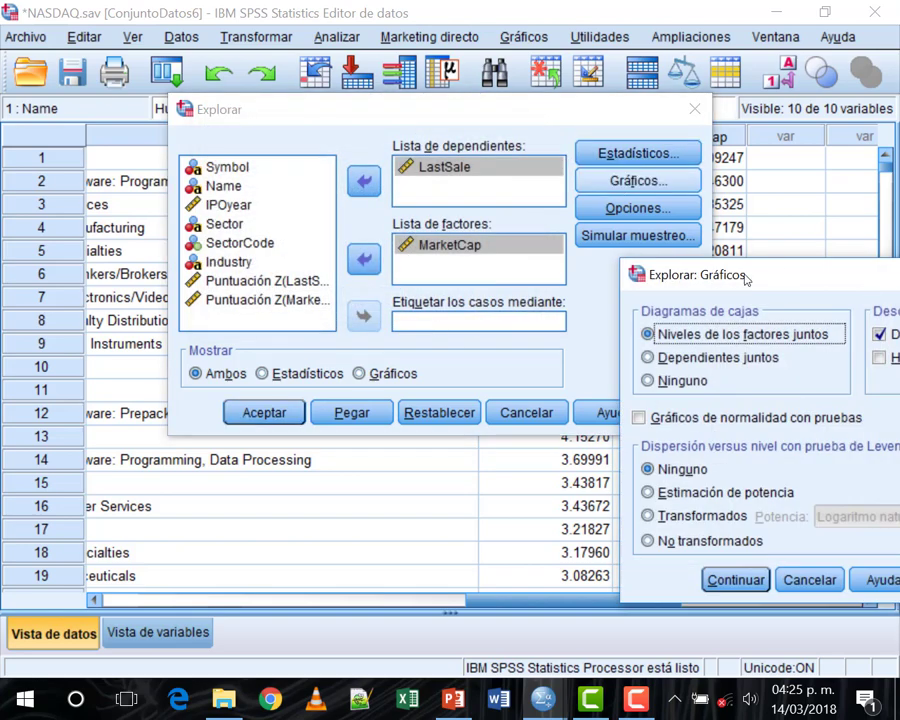
drag(745, 278, 360, 76)
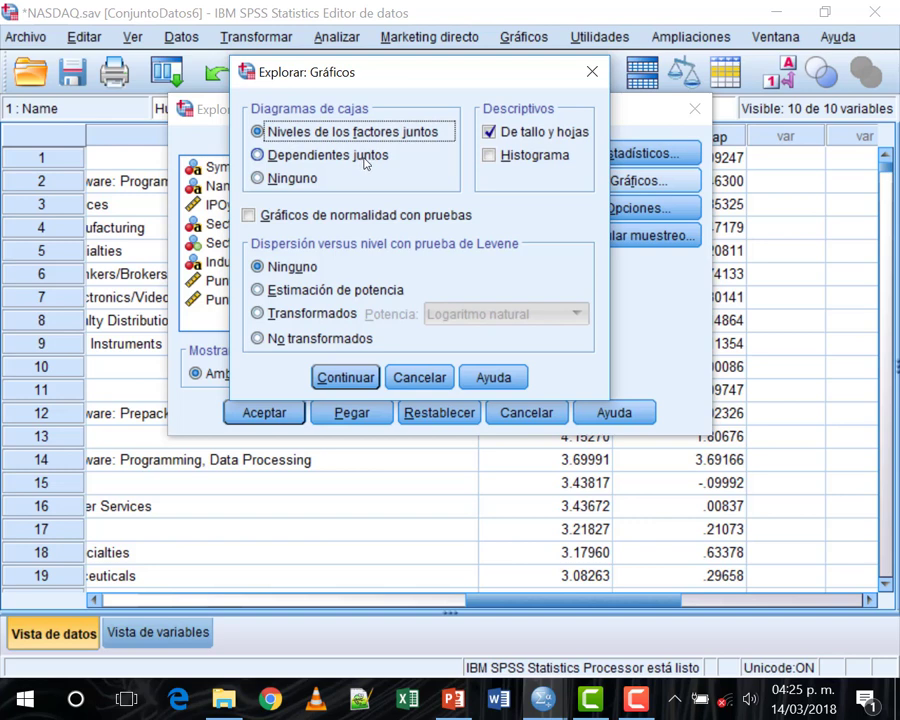
click(543, 158)
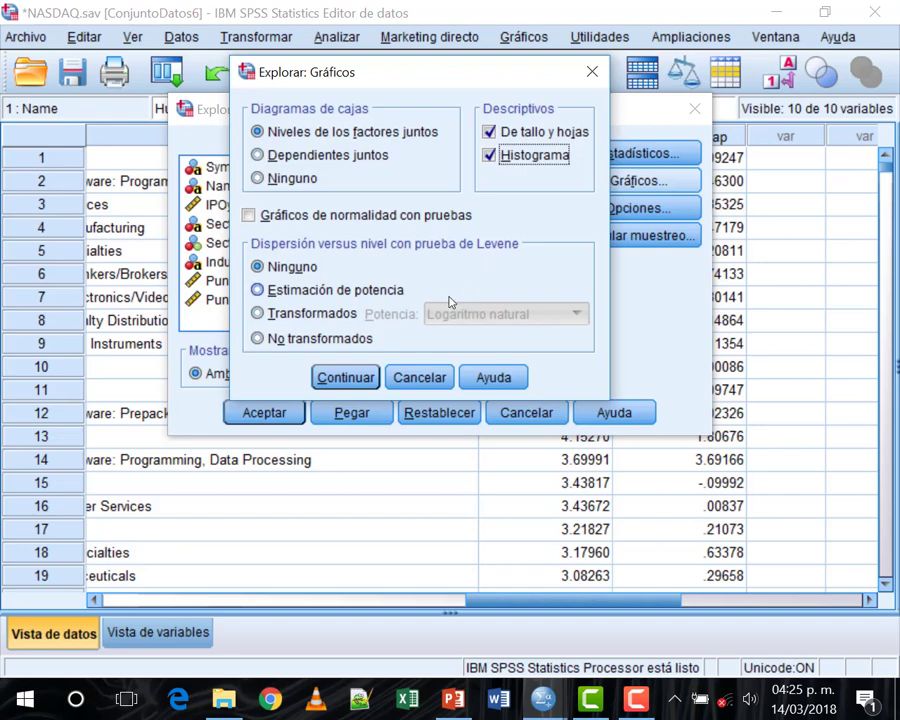
click(345, 377)
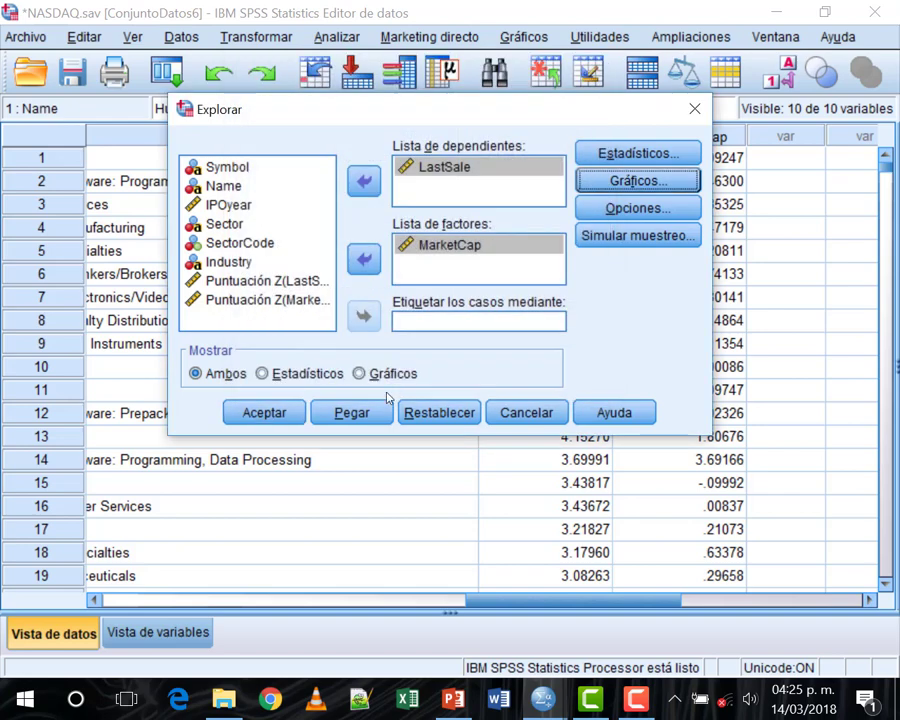
click(252, 421)
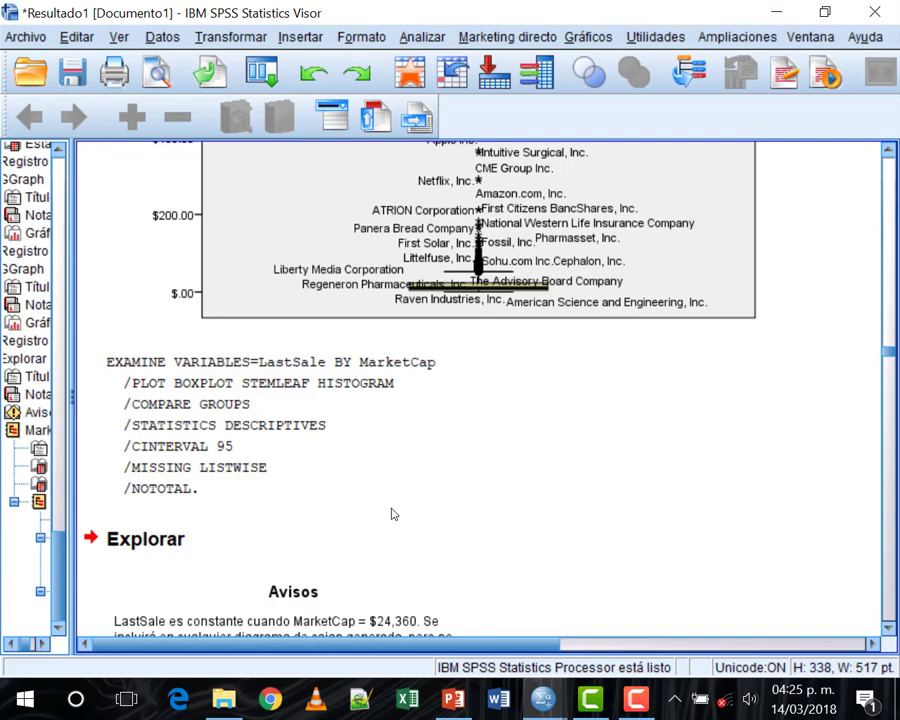
scroll(400, 514, down, 5)
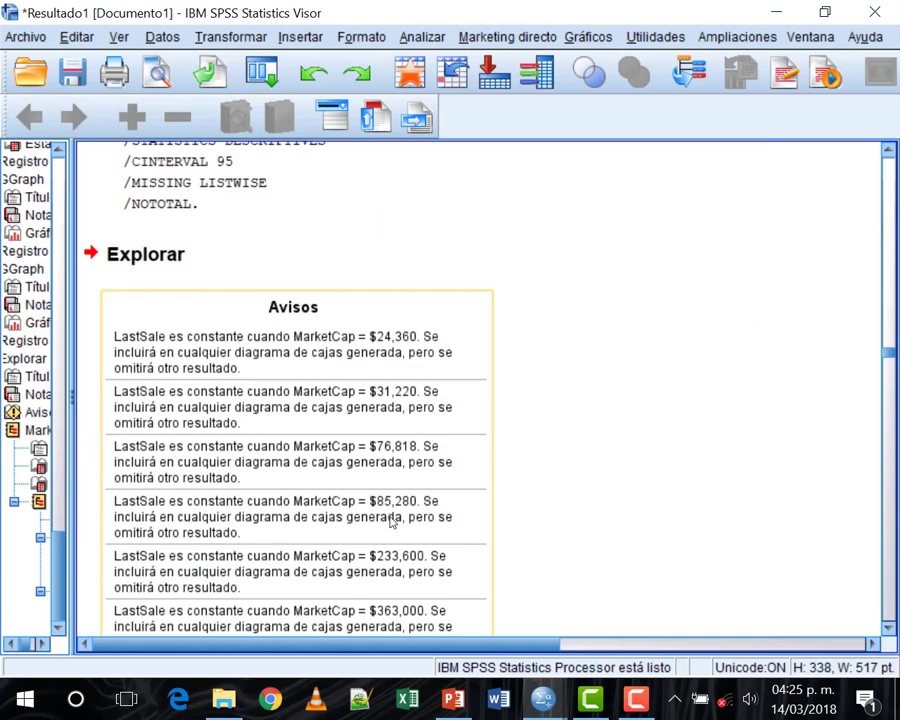
scroll(733, 460, down, 15)
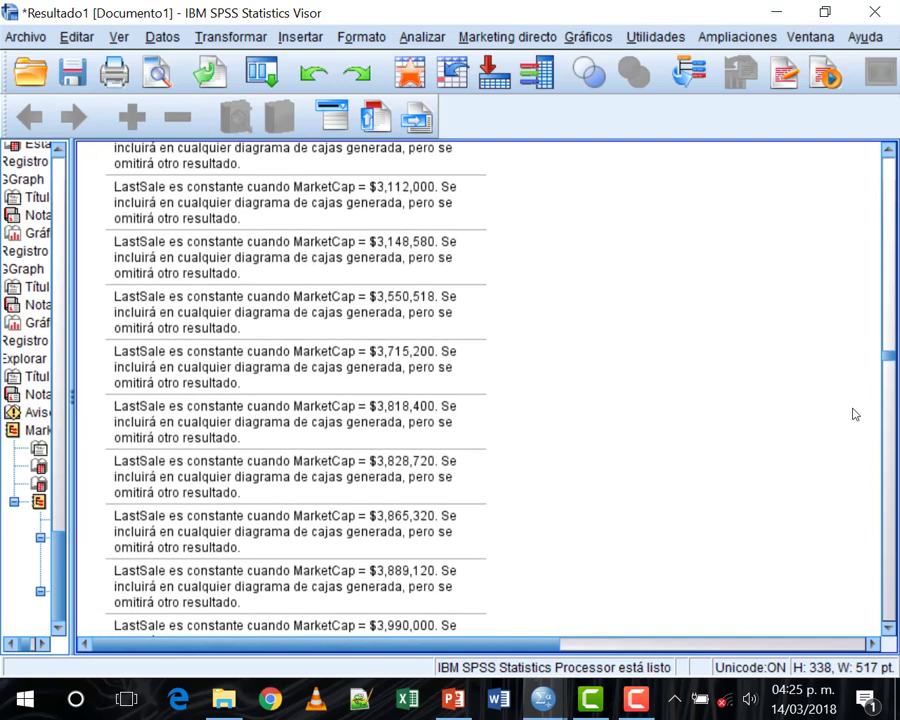
drag(886, 357, 889, 466)
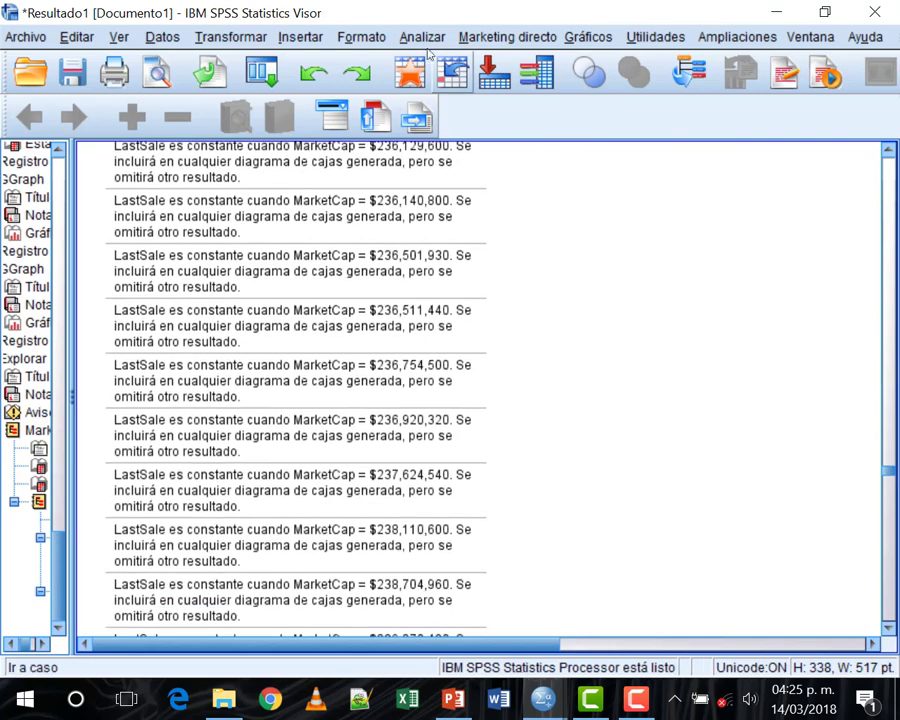
Reopen Explore and check its statistics, plots and missing-value settings without changing them
click(422, 36)
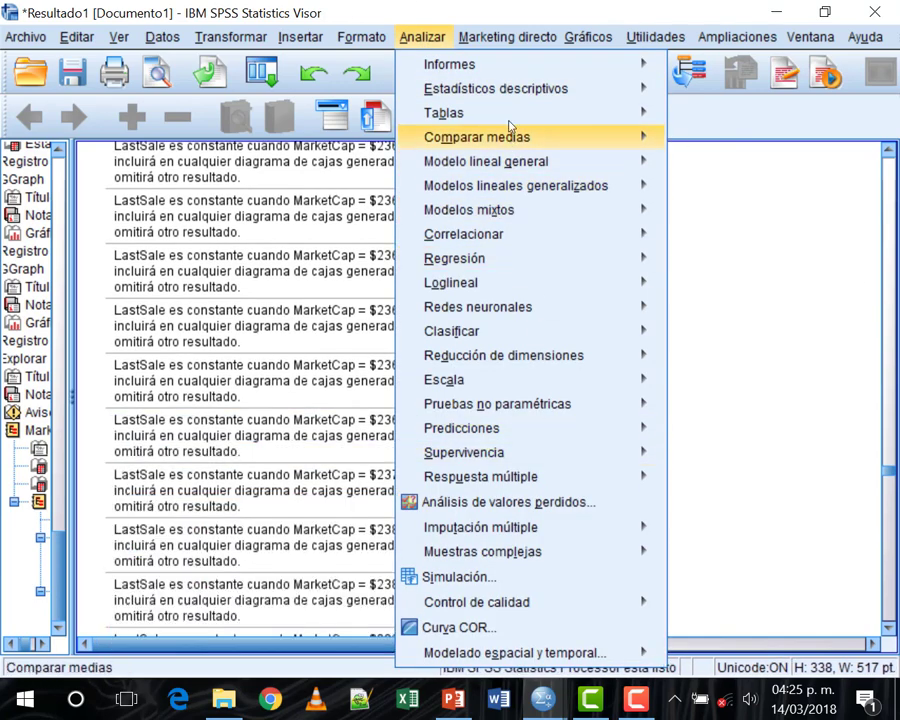
mouse_move(660, 92)
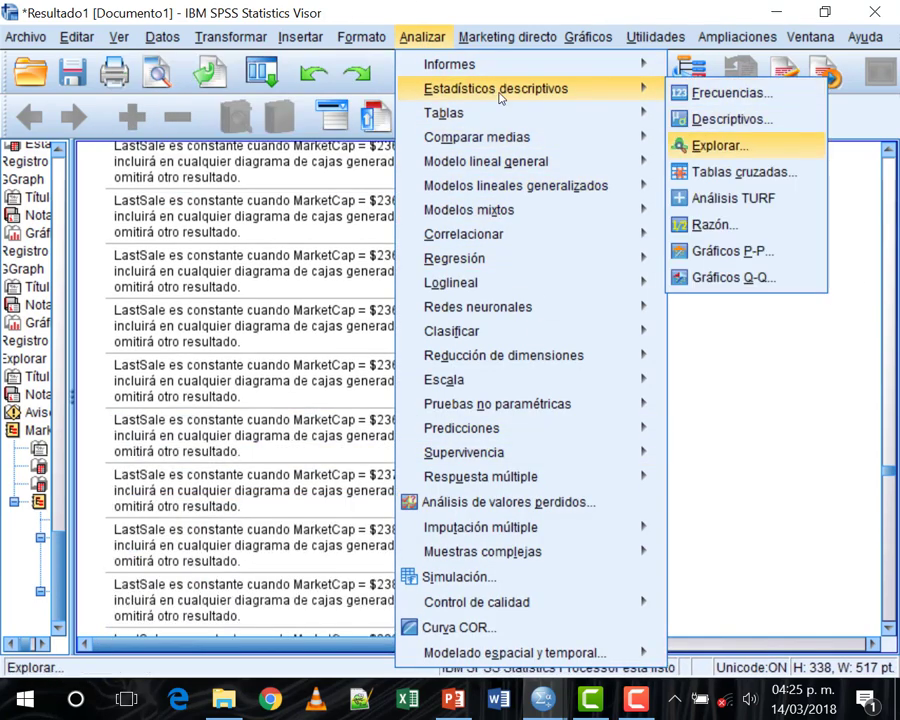
click(750, 145)
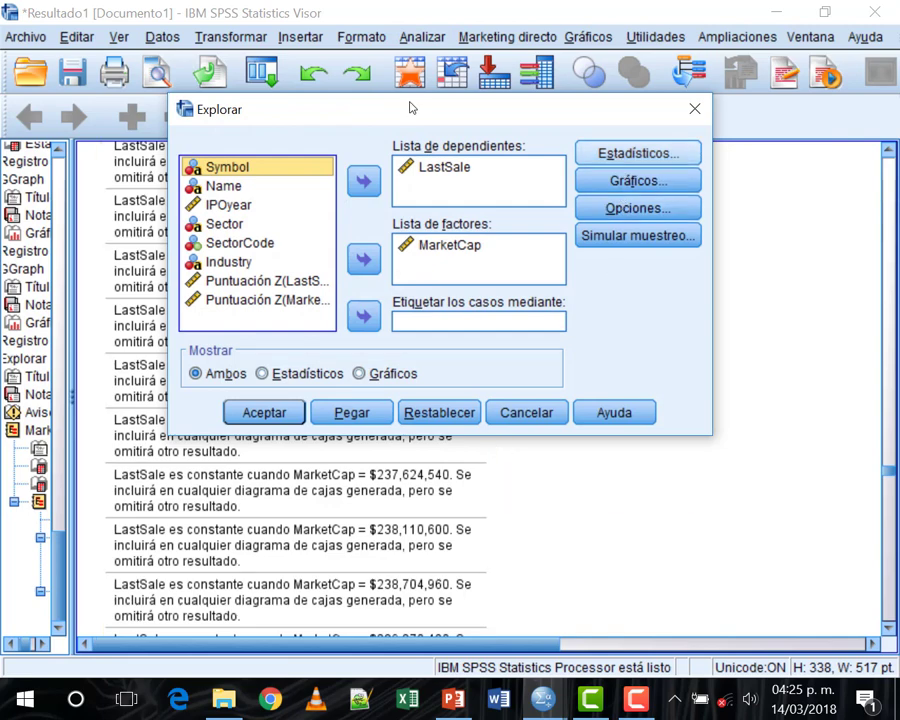
key(alt+s)
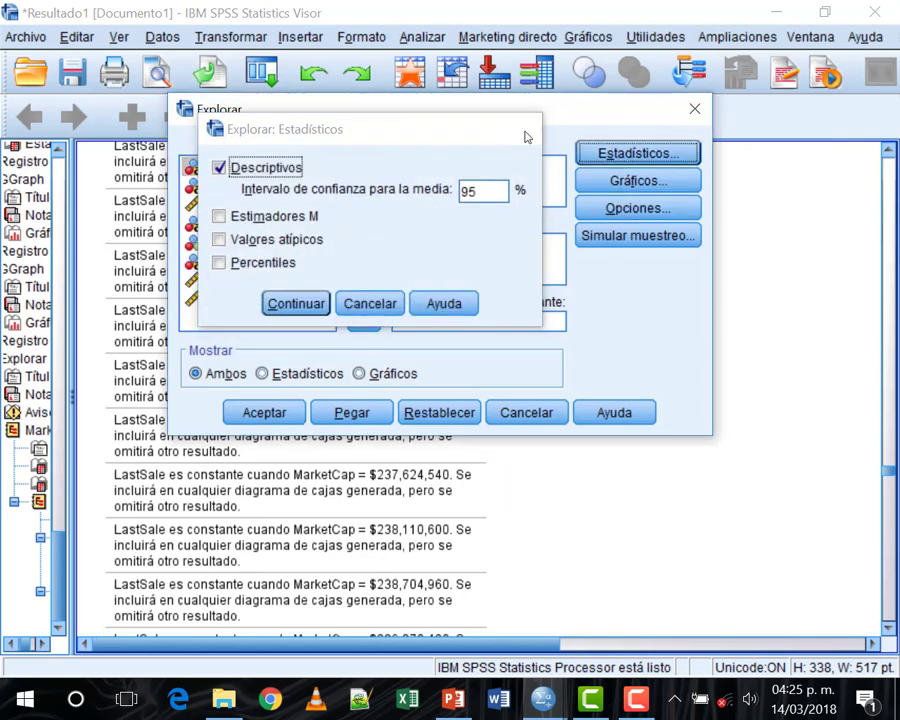
key(Return)
key(alt+g)
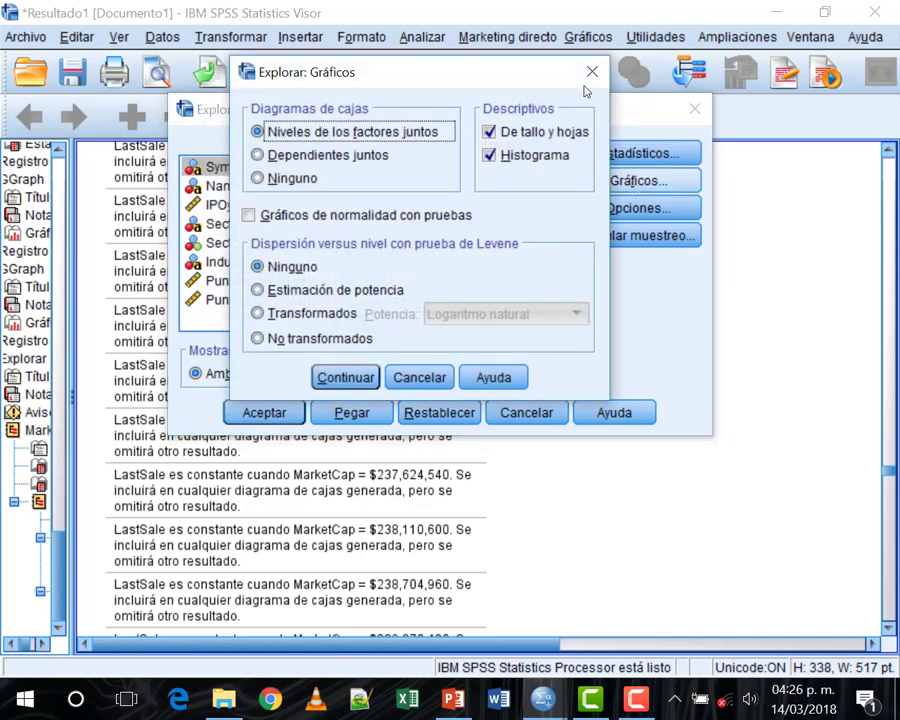
key(Return)
key(alt+o)
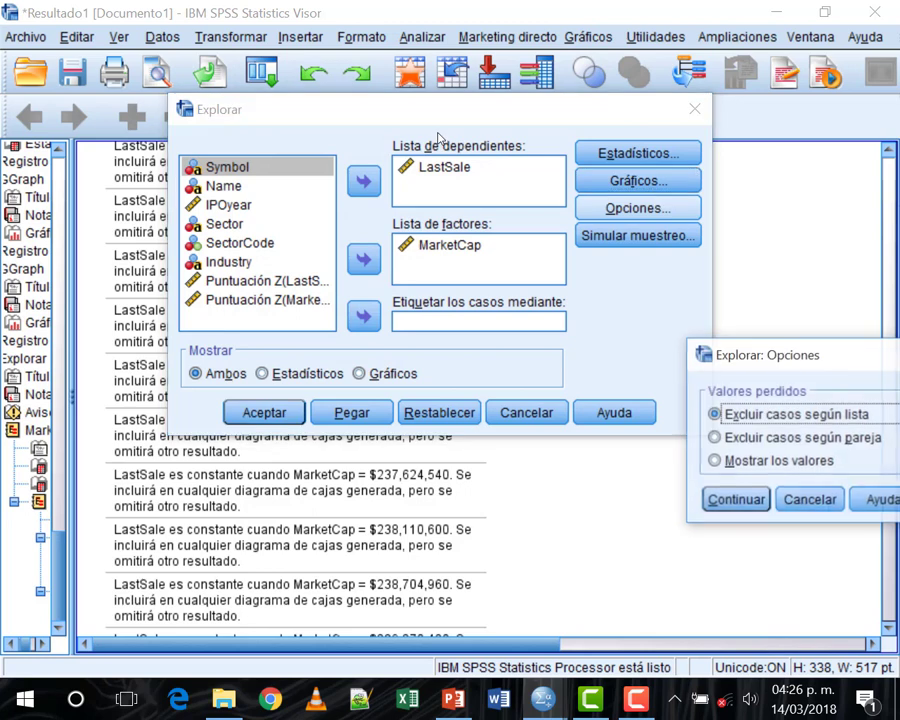
drag(720, 355, 357, 219)
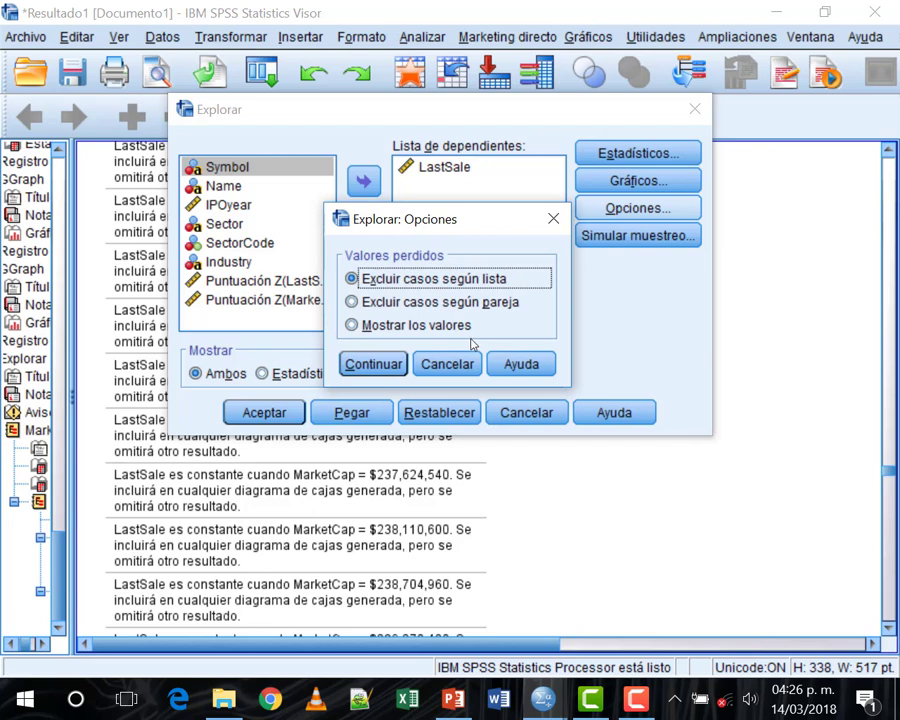
click(447, 364)
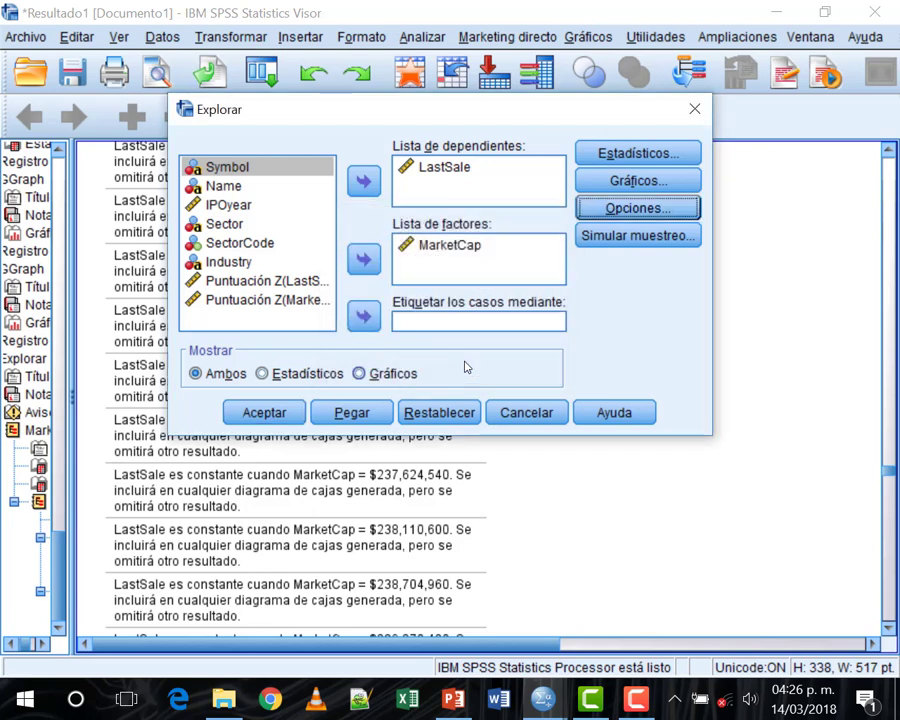
Try displaying only statistics, restore the display of both, and recheck the plot settings and listwise exclusion of missing values
click(300, 373)
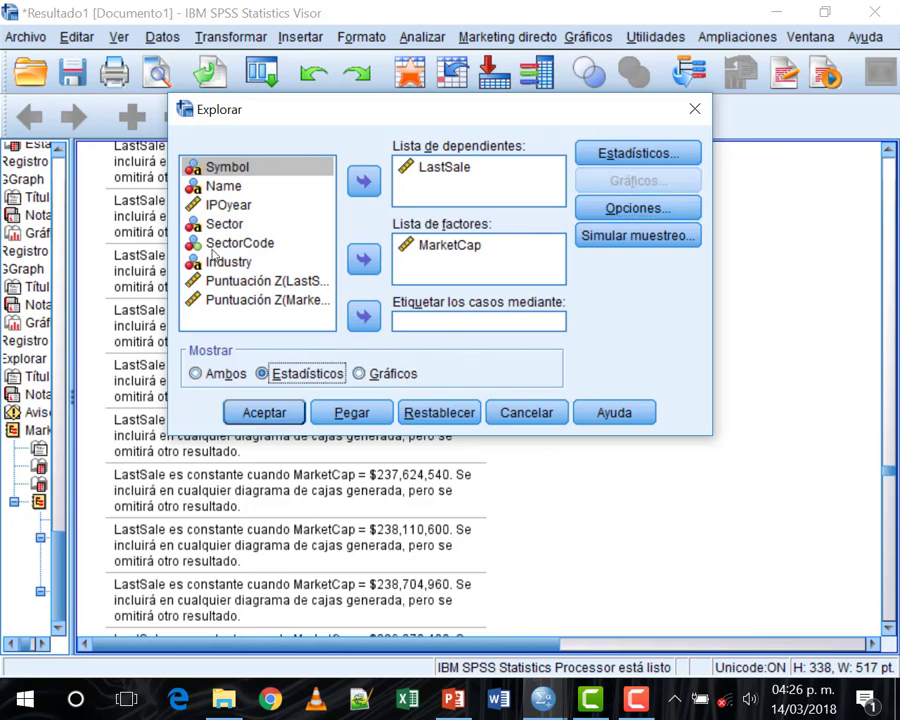
click(240, 376)
click(606, 155)
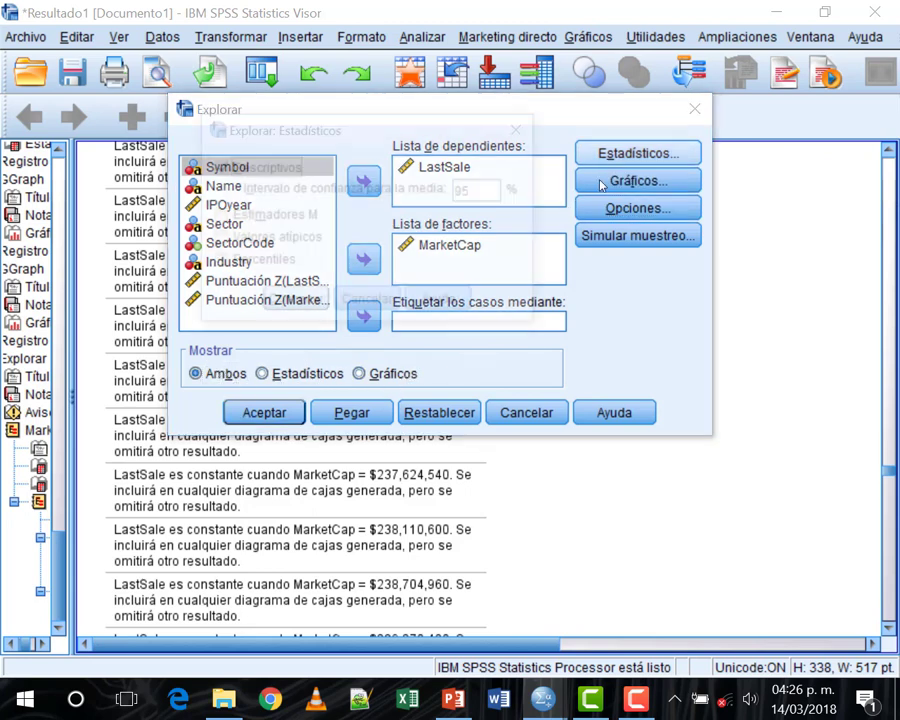
click(370, 303)
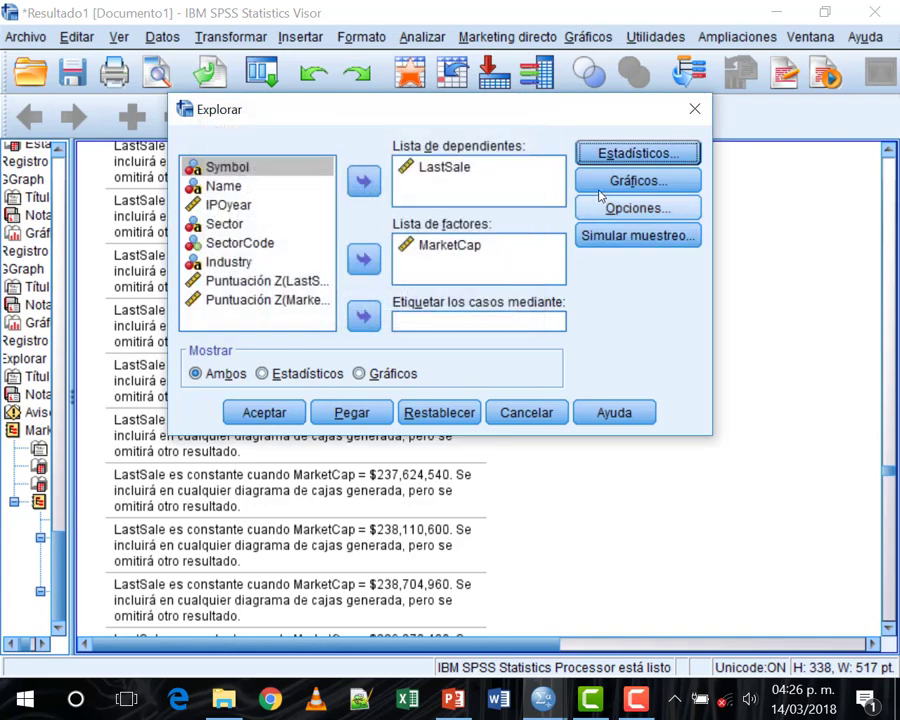
click(638, 181)
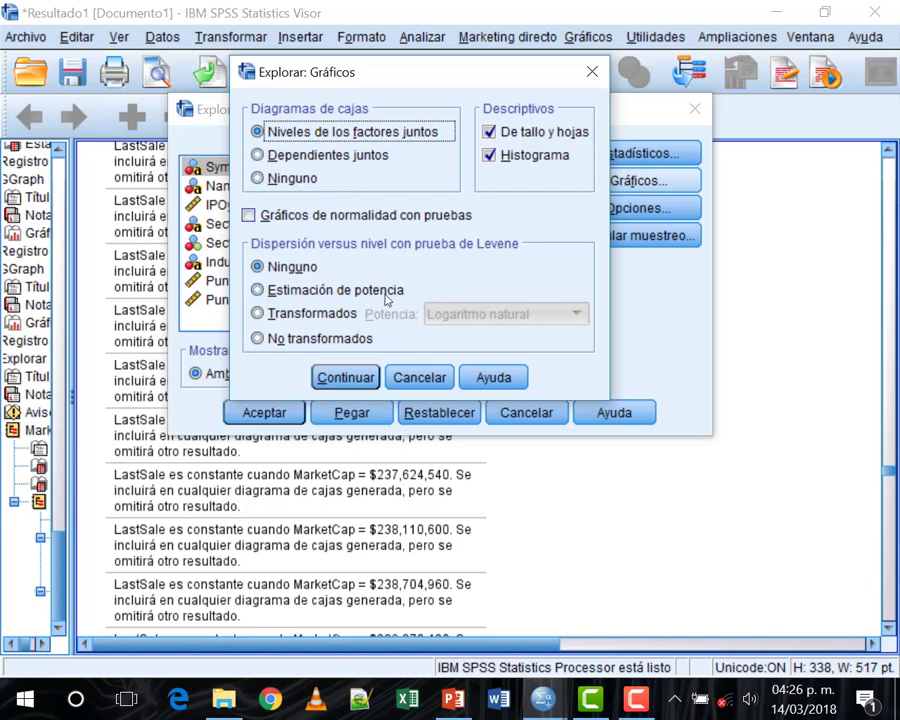
key(Return)
key(Return)
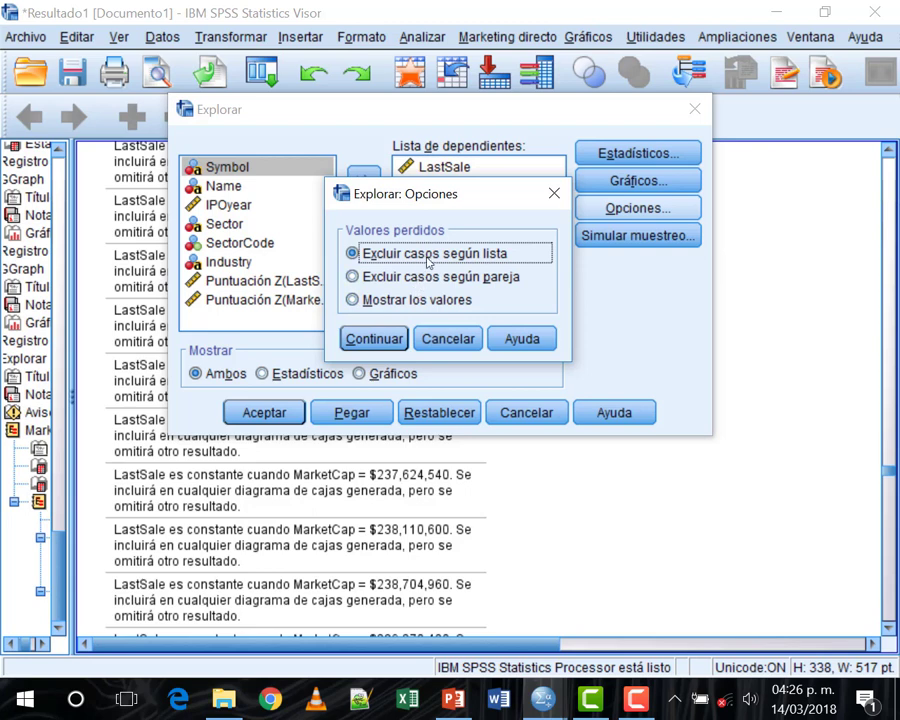
click(386, 338)
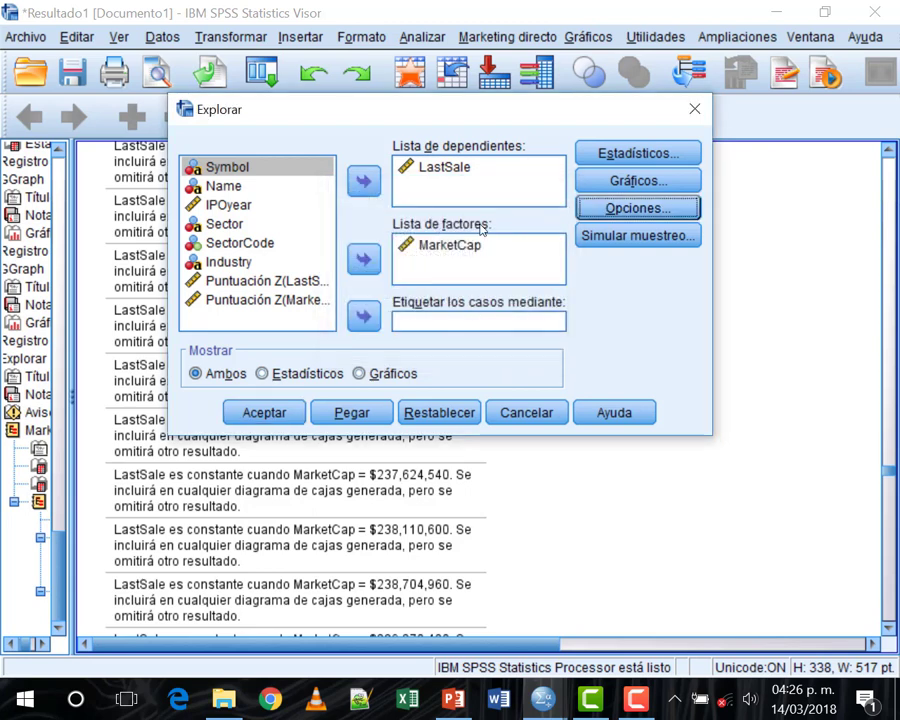
Move MarketCap from the factors to the dependent variables alongside LastSale and run Explore
click(476, 167)
click(398, 248)
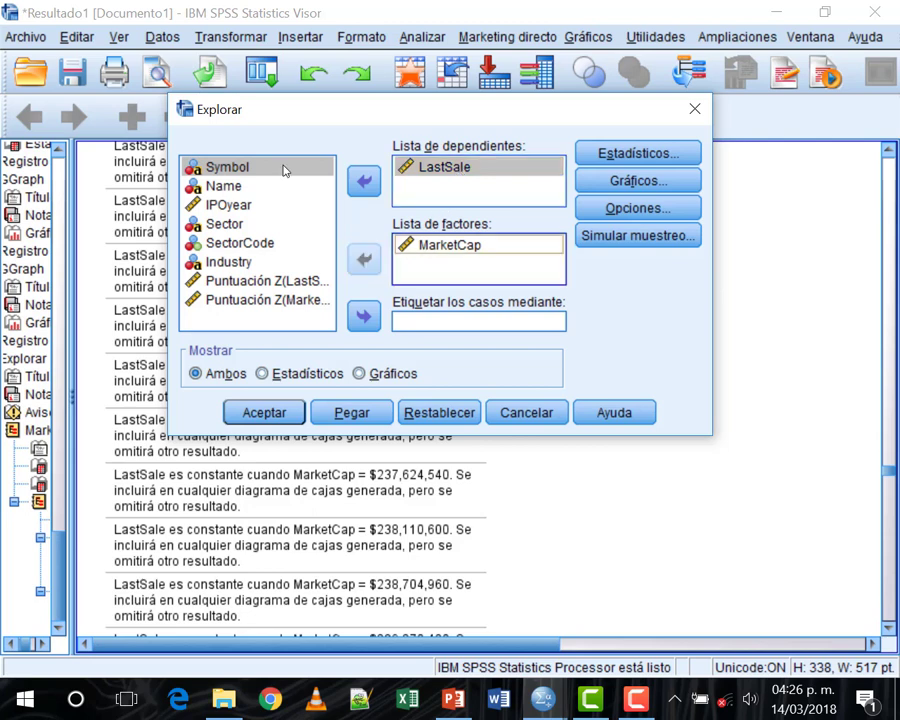
click(364, 262)
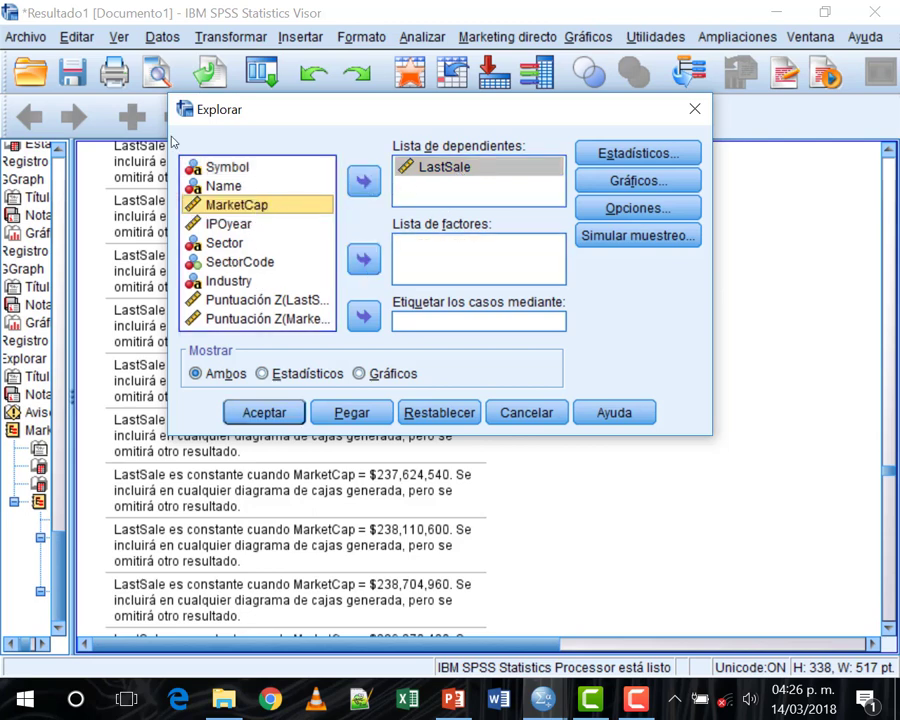
double_click(237, 204)
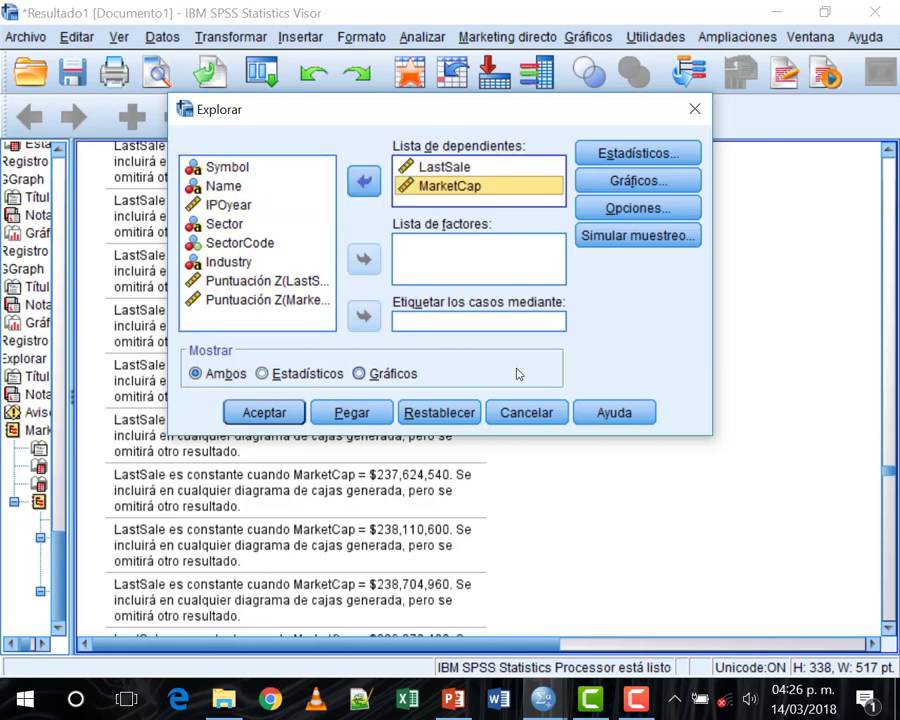
click(265, 413)
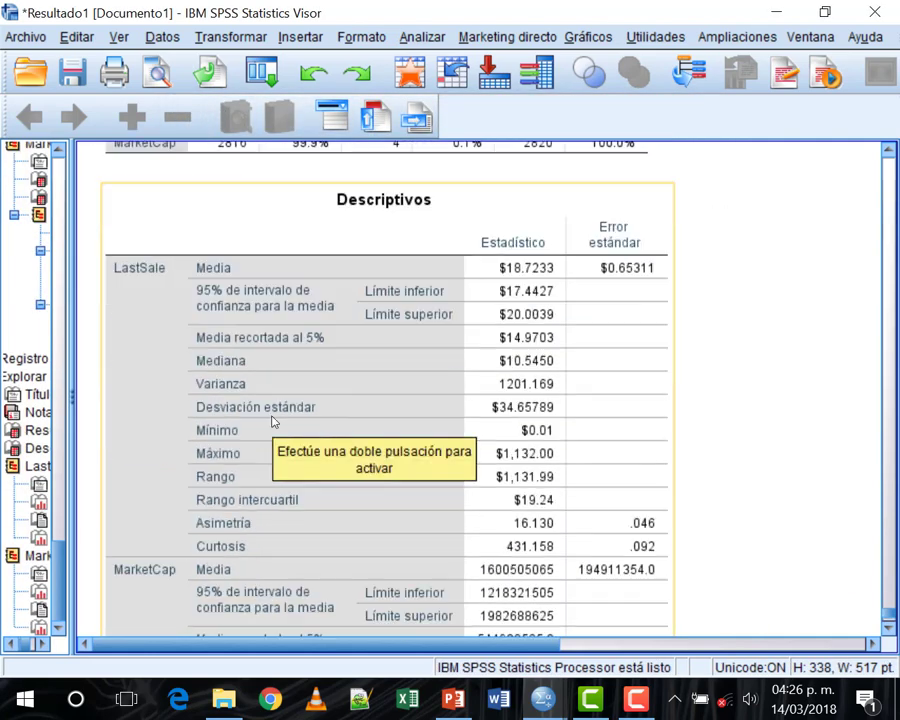
scroll(273, 418, up, 3)
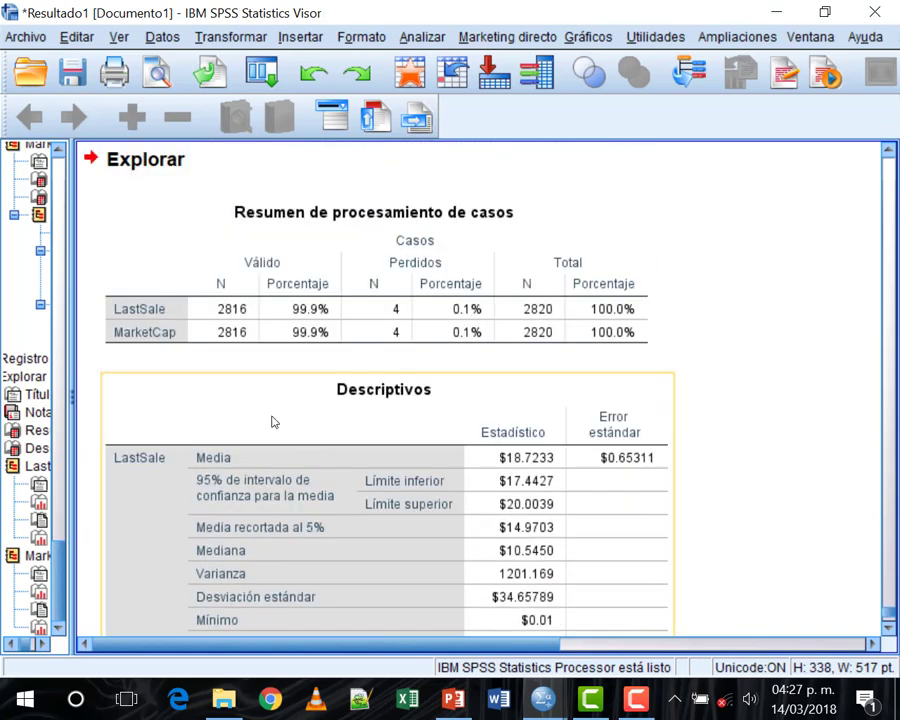
Rerun Explore on LastSale and MarketCap with Symbol assigned as the case label
click(420, 38)
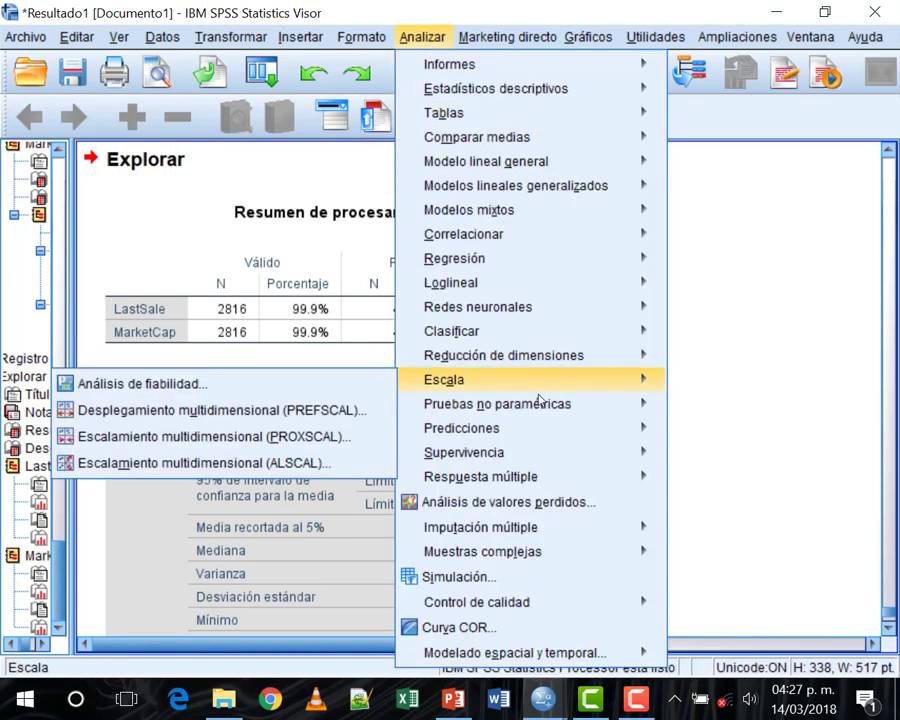
mouse_move(493, 97)
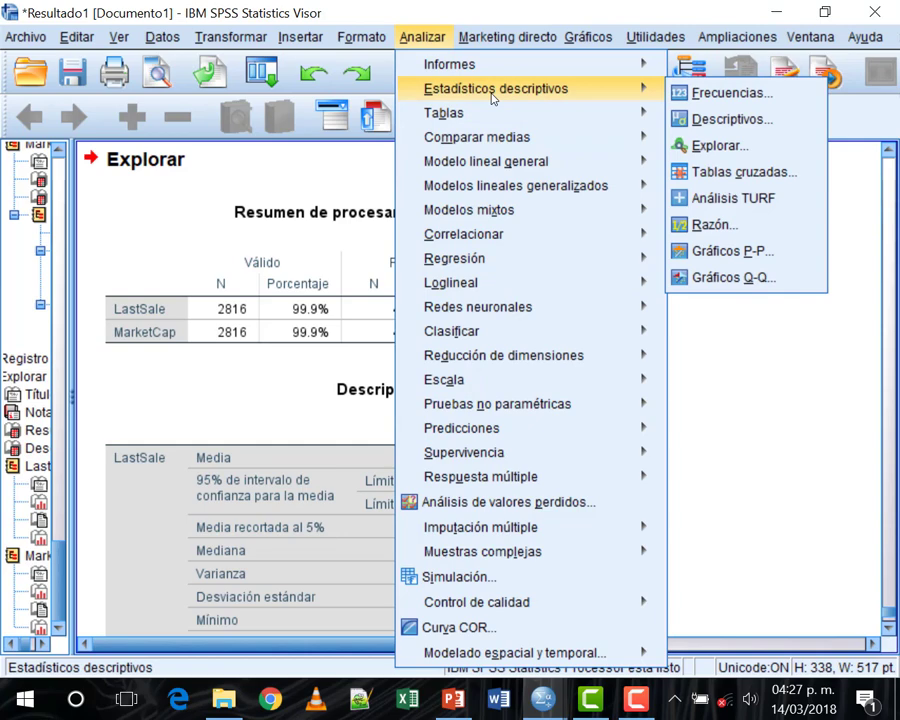
key(Right)
key(Down)
key(Down)
key(Return)
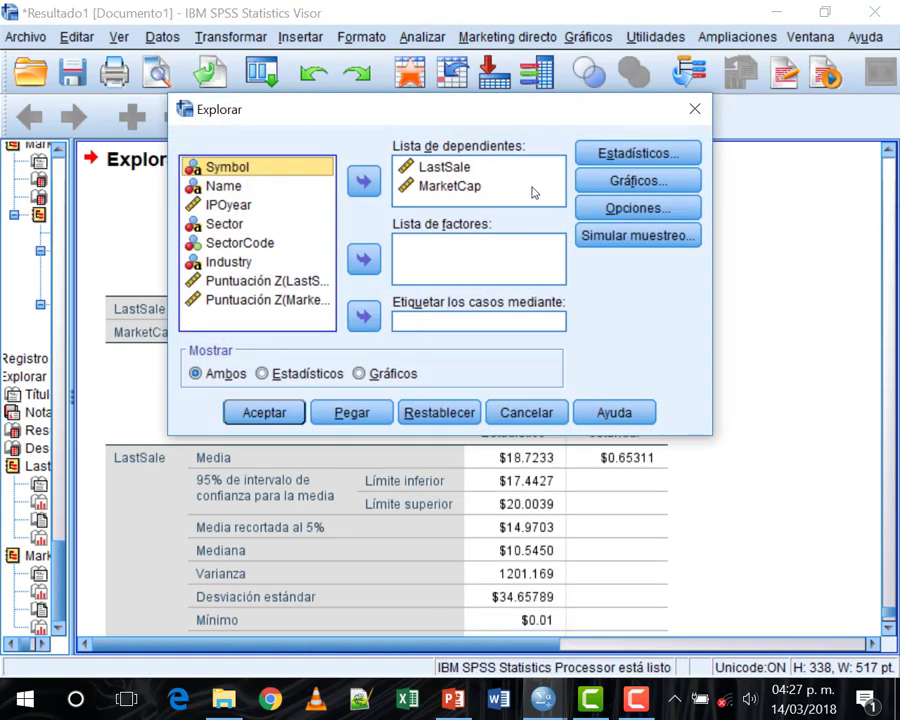
click(483, 189)
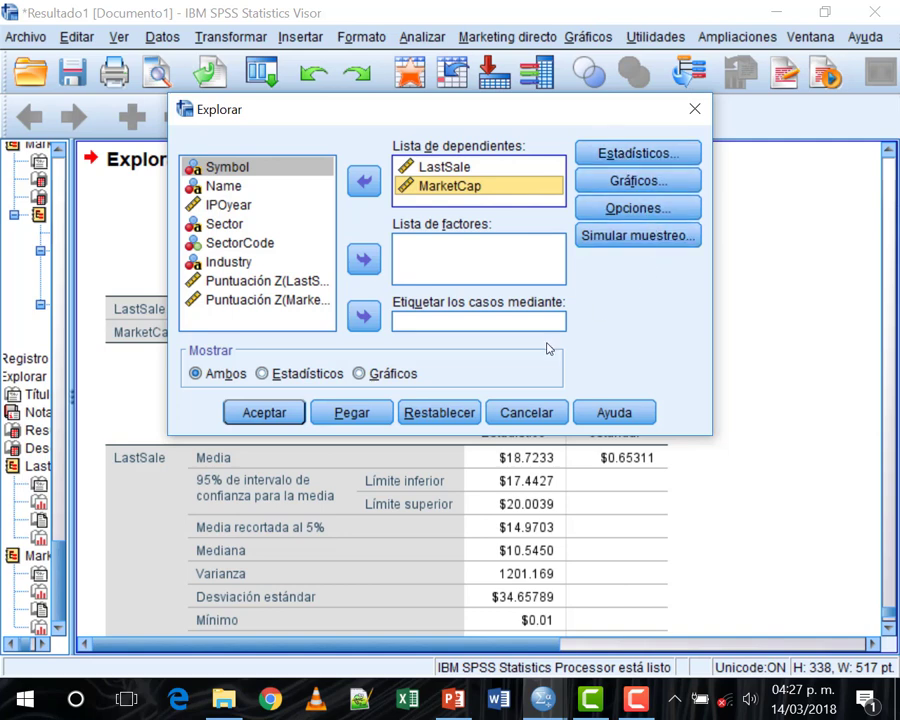
click(363, 315)
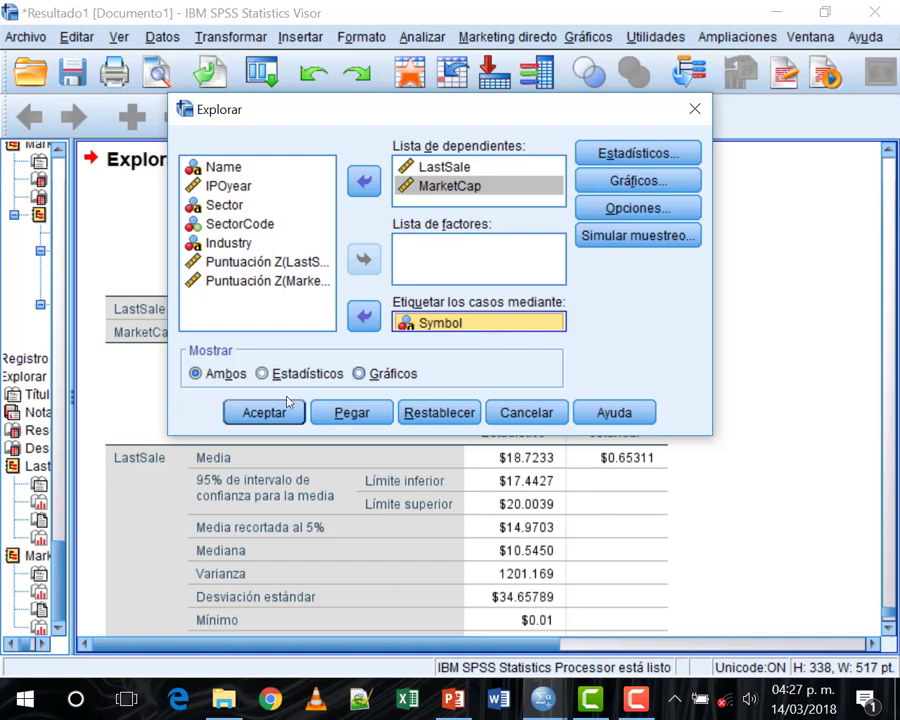
click(256, 413)
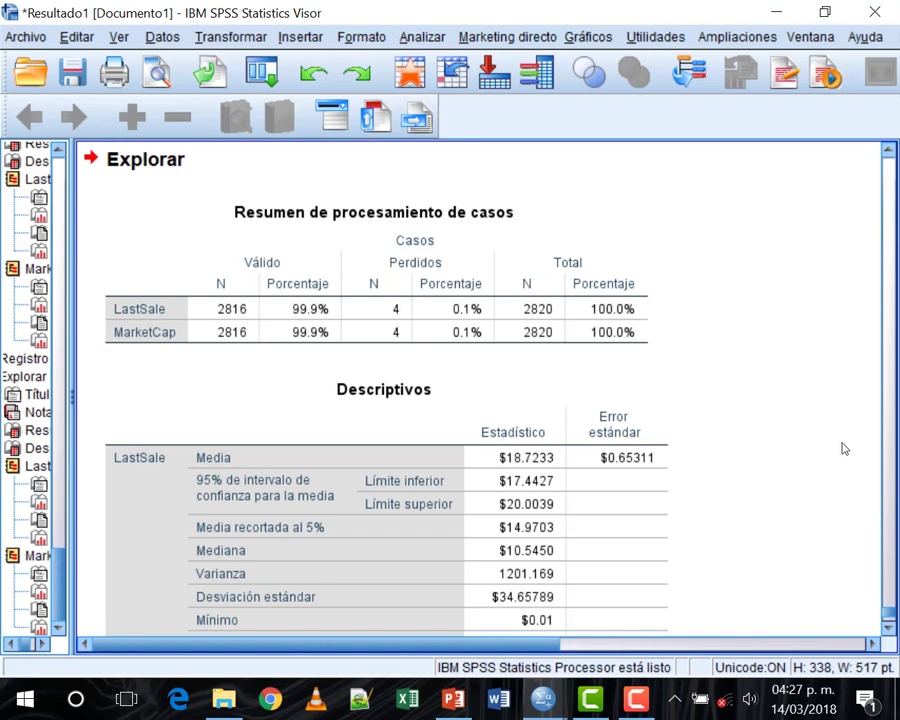
Examine the case processing summary and the descriptive statistics of LastSale and MarketCap in the new Explore output
scroll(870, 485, down, 3)
scroll(879, 499, down, 1)
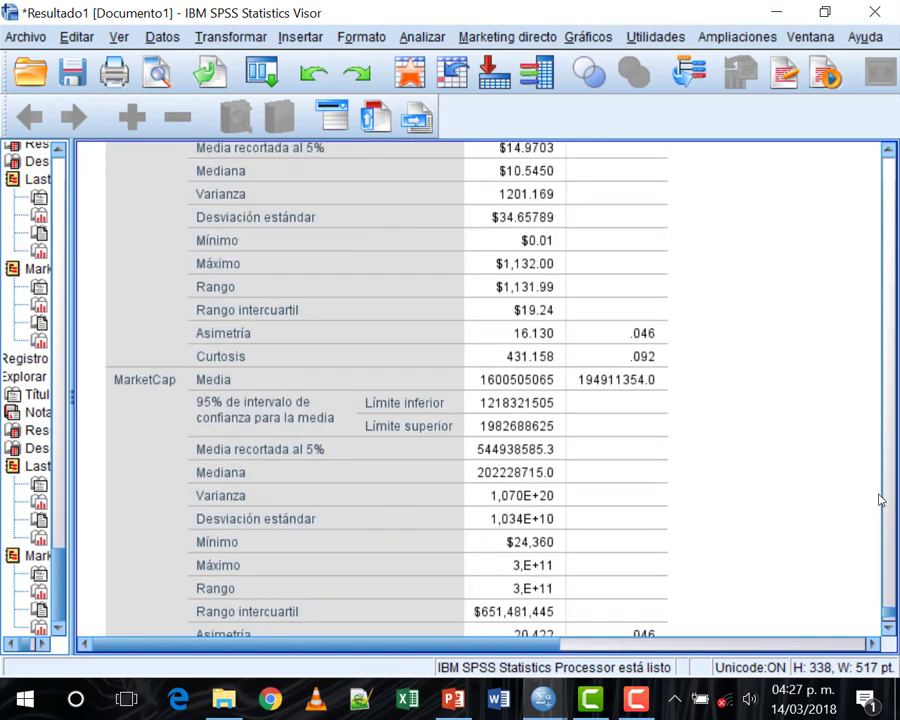
scroll(879, 499, up, 4)
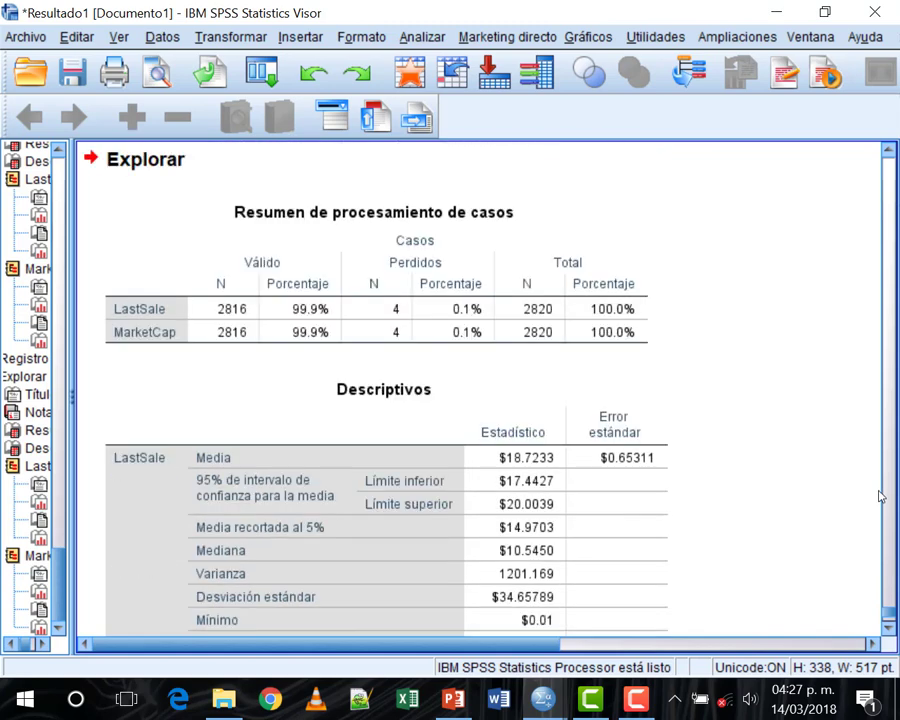
click(183, 198)
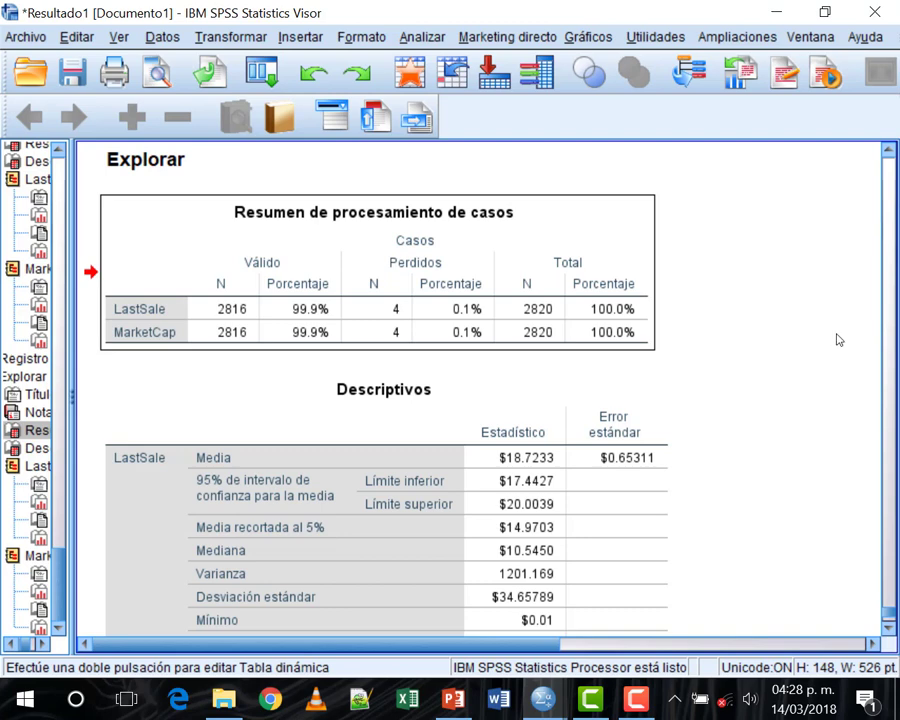
click(620, 467)
scroll(620, 467, down, 5)
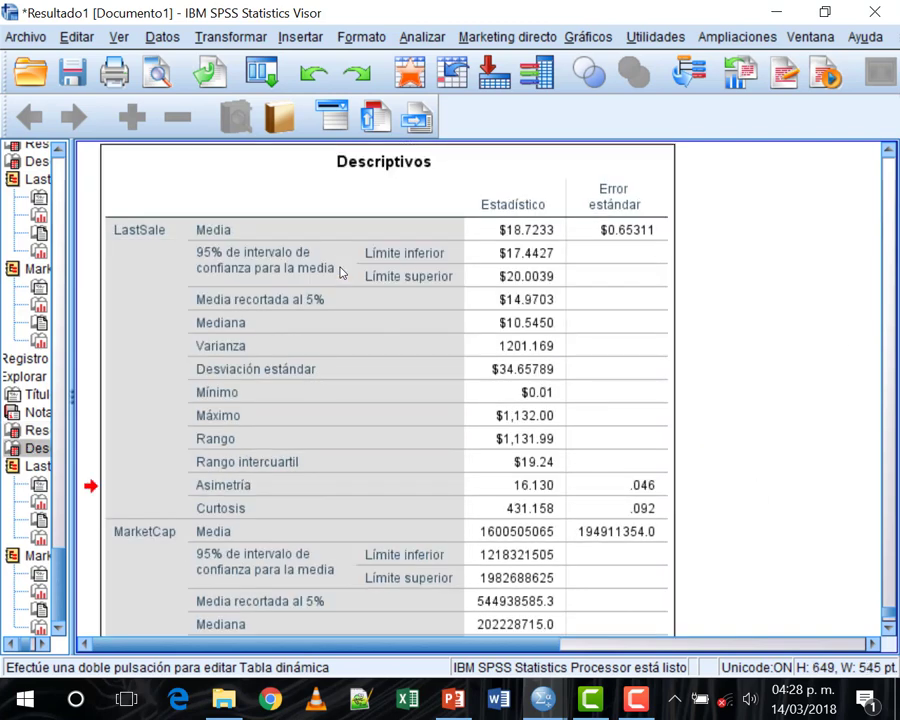
scroll(823, 416, down, 8)
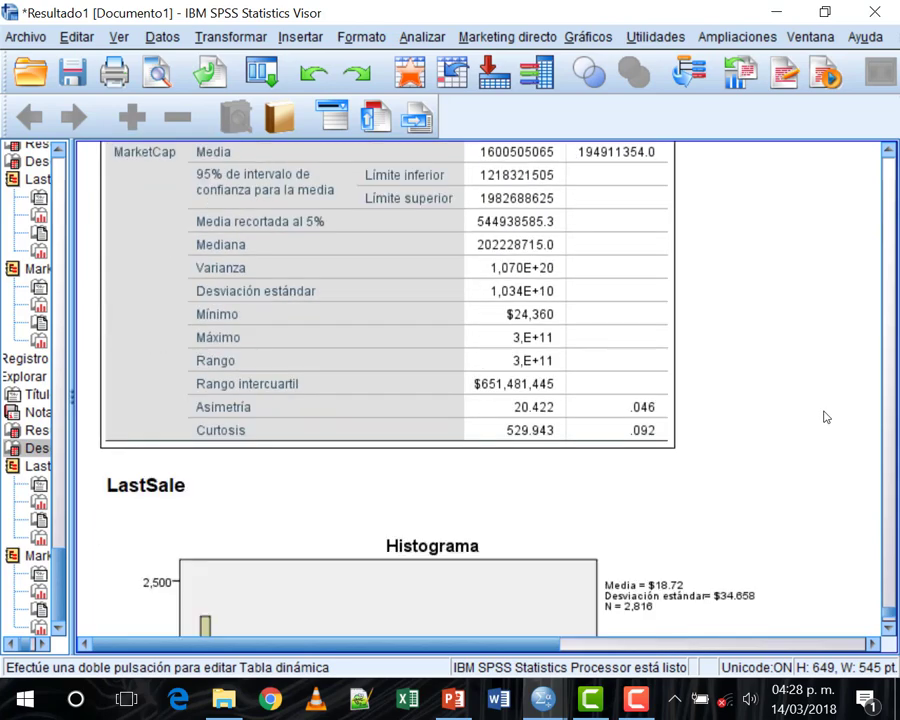
scroll(823, 416, up, 12)
scroll(823, 416, down, 4)
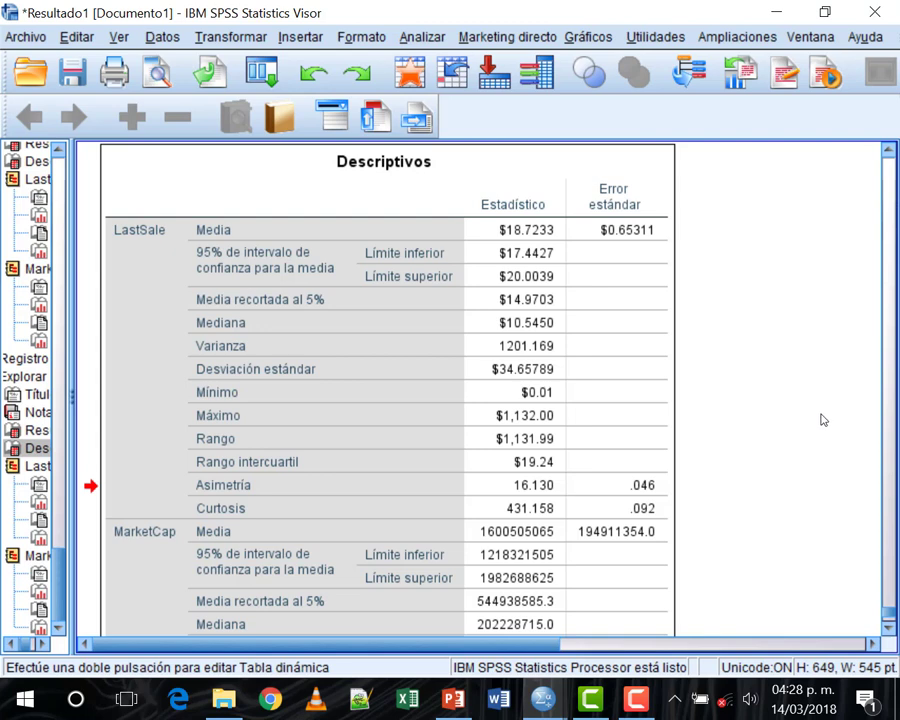
scroll(818, 417, down, 3)
scroll(818, 417, up, 3)
Look through the histograms, stem-and-leaf plots and Symbol-labelled boxplots of LastSale and MarketCap
scroll(811, 432, down, 10)
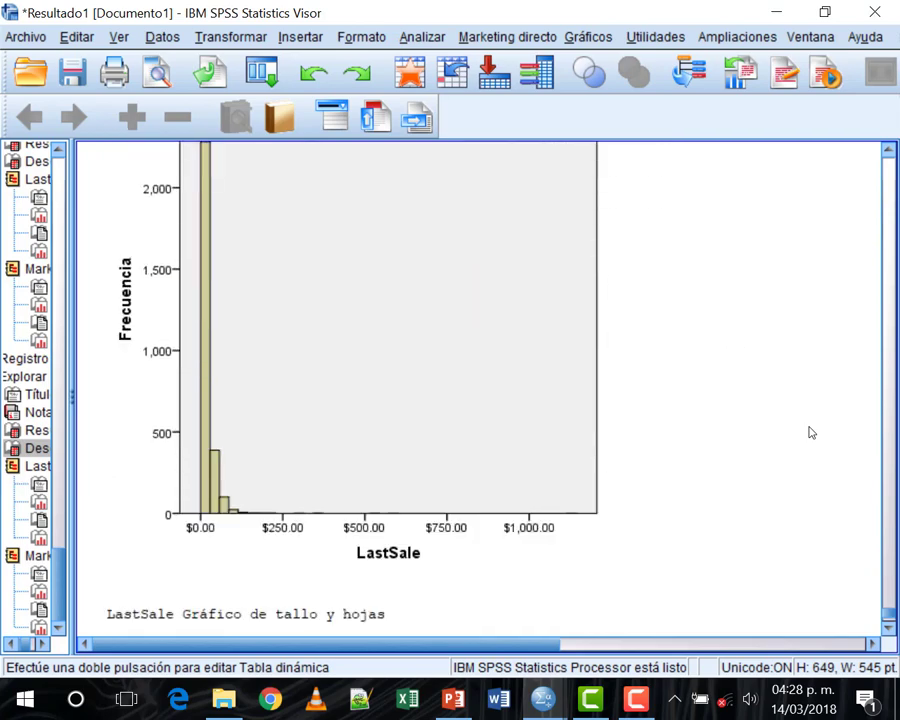
scroll(811, 432, down, 5)
scroll(811, 432, down, 15)
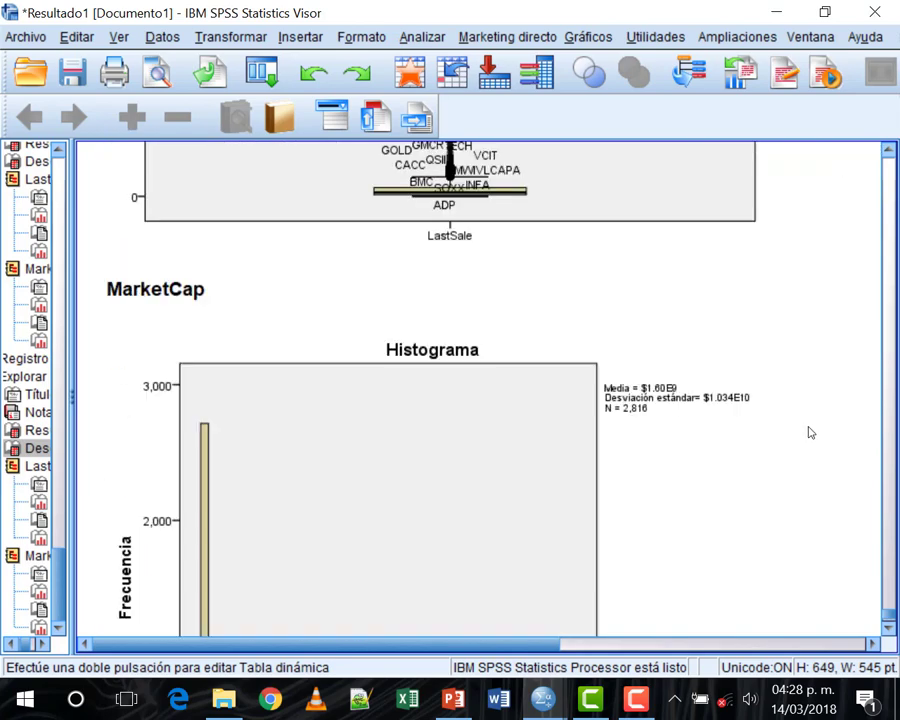
scroll(811, 432, down, 15)
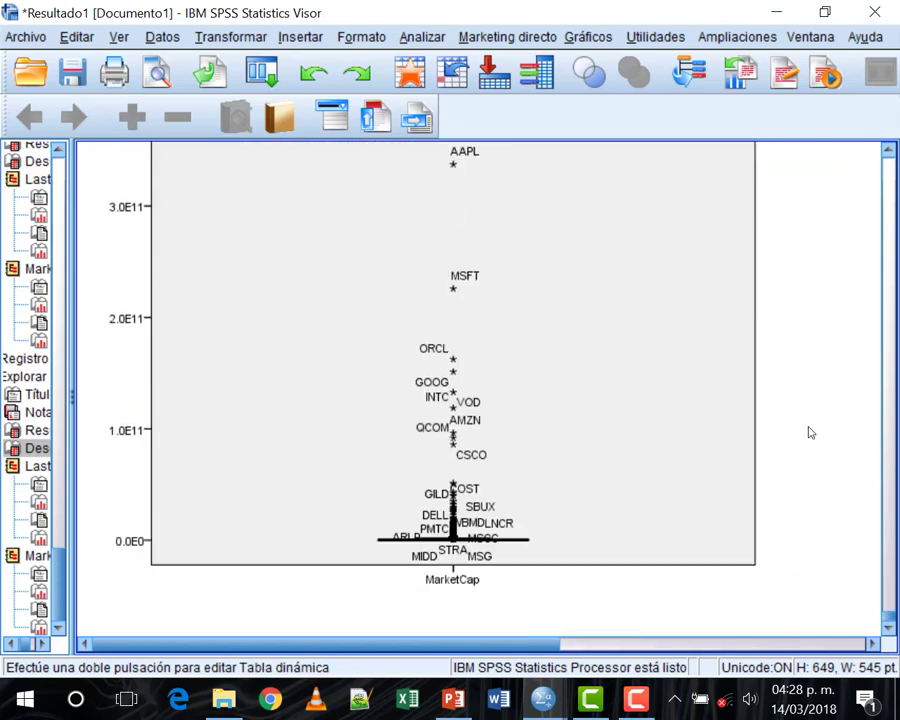
scroll(811, 432, up, 7)
scroll(811, 432, up, 15)
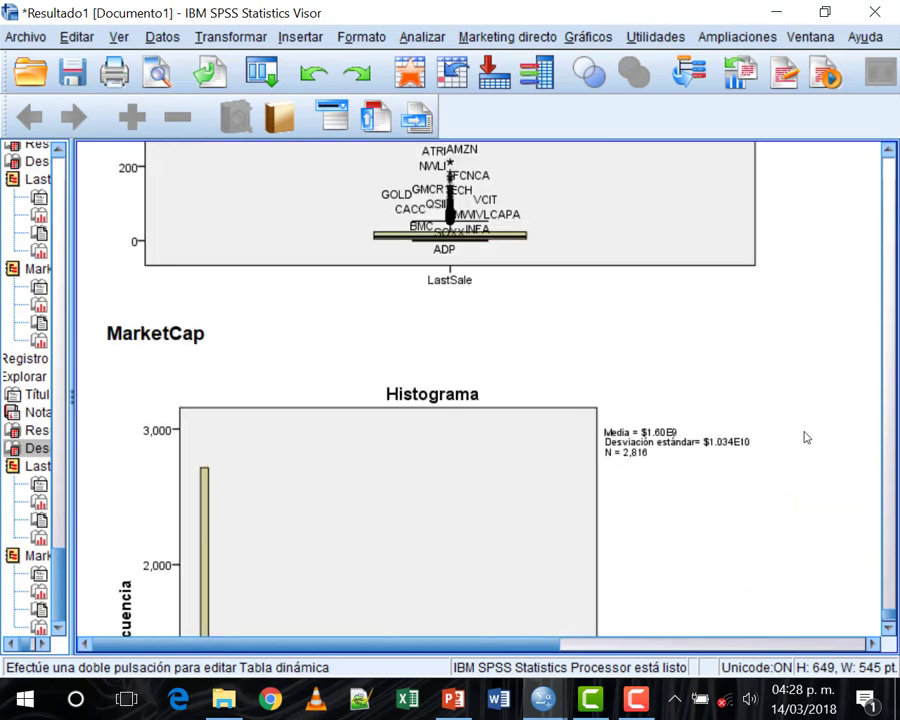
Review the stem-and-leaf plot, the EXAMINE syntax and the earlier Explore results further back in the output
scroll(806, 437, down, 8)
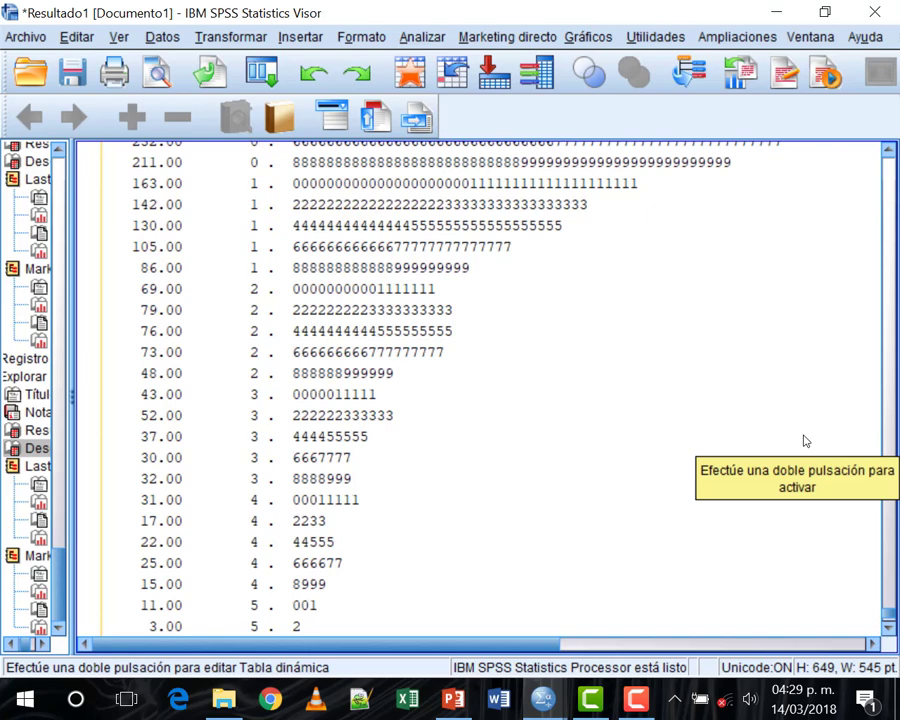
scroll(267, 307, up, 10)
scroll(268, 309, down, 20)
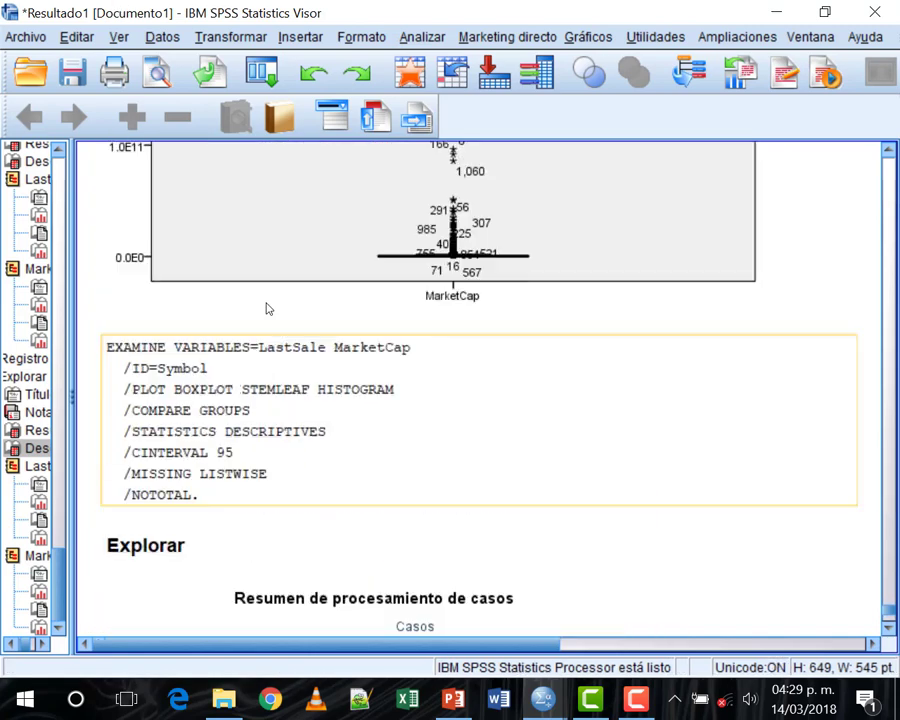
scroll(325, 367, up, 20)
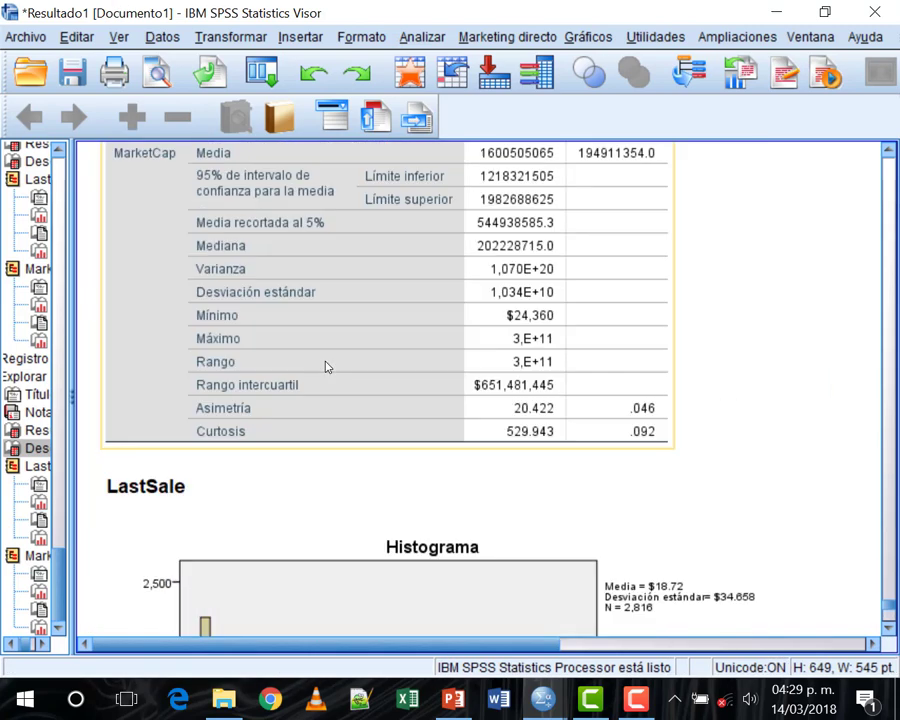
scroll(325, 367, up, 20)
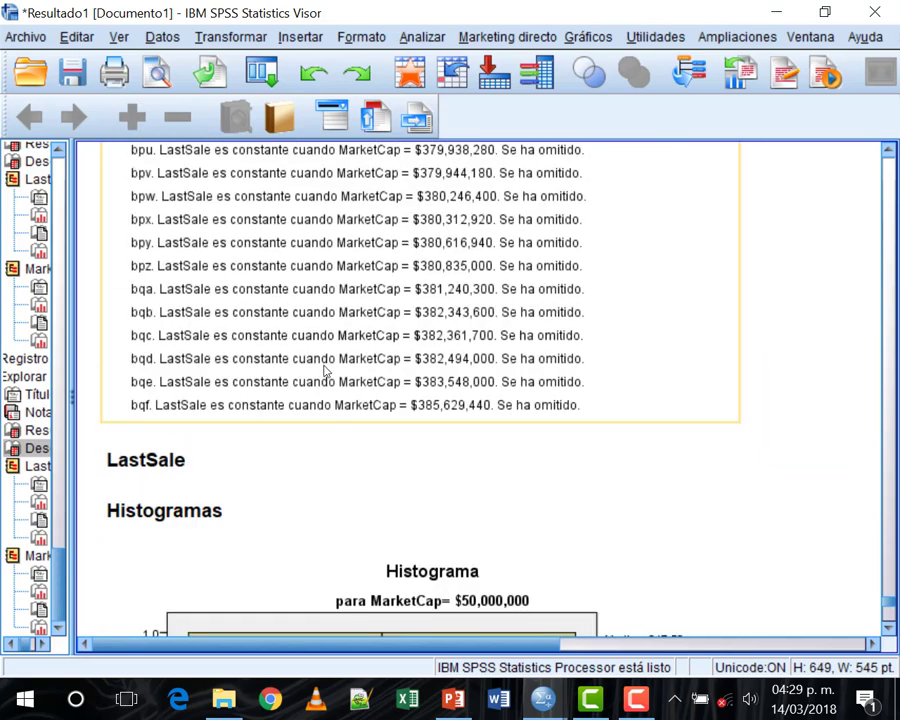
Switch to the SPSS 4 presentation in PowerPoint and show slide 106 on Descriptivos
click(453, 698)
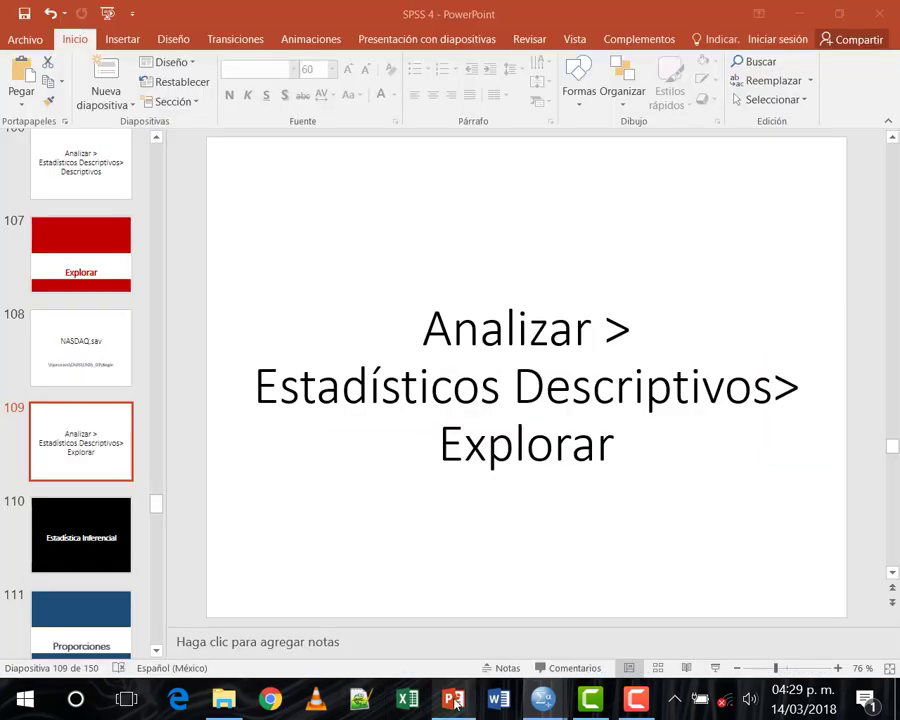
click(92, 272)
click(103, 209)
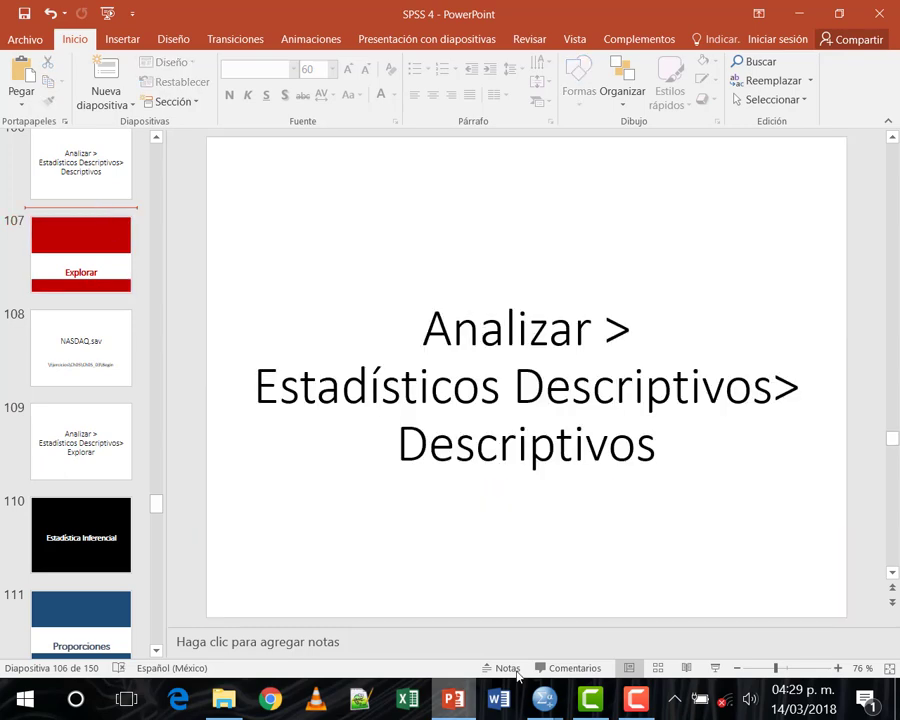
Return to the SPSS output document and review the Explore tables and syntax for LastSale and MarketCap
mouse_move(543, 697)
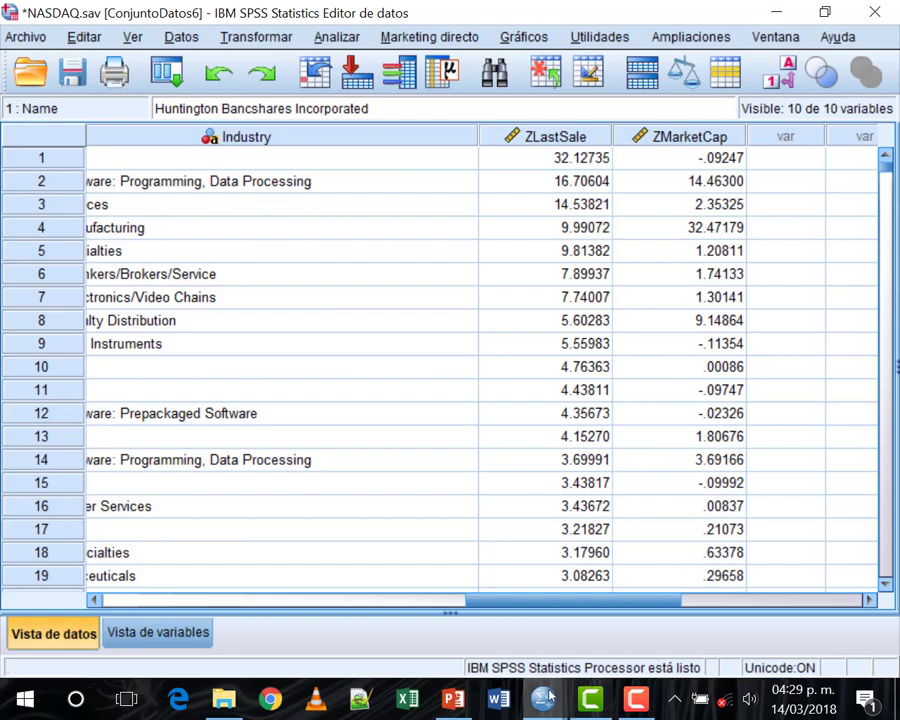
click(410, 486)
scroll(410, 483, down, 5)
scroll(418, 490, up, 5)
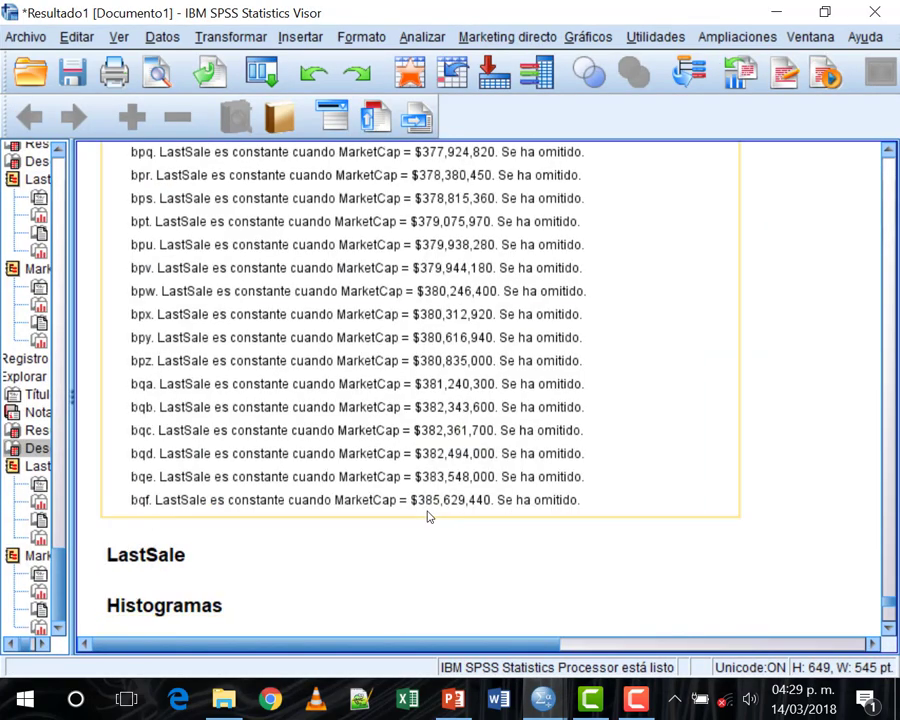
scroll(428, 516, down, 5)
scroll(428, 516, up, 10)
scroll(427, 521, up, 5)
scroll(427, 521, down, 1)
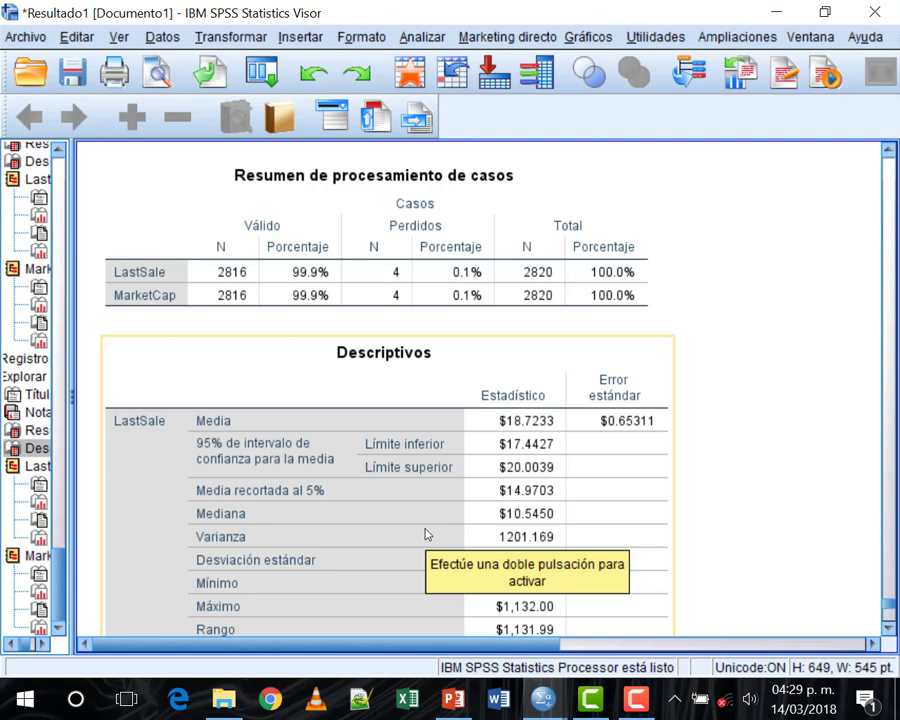
scroll(554, 458, up, 5)
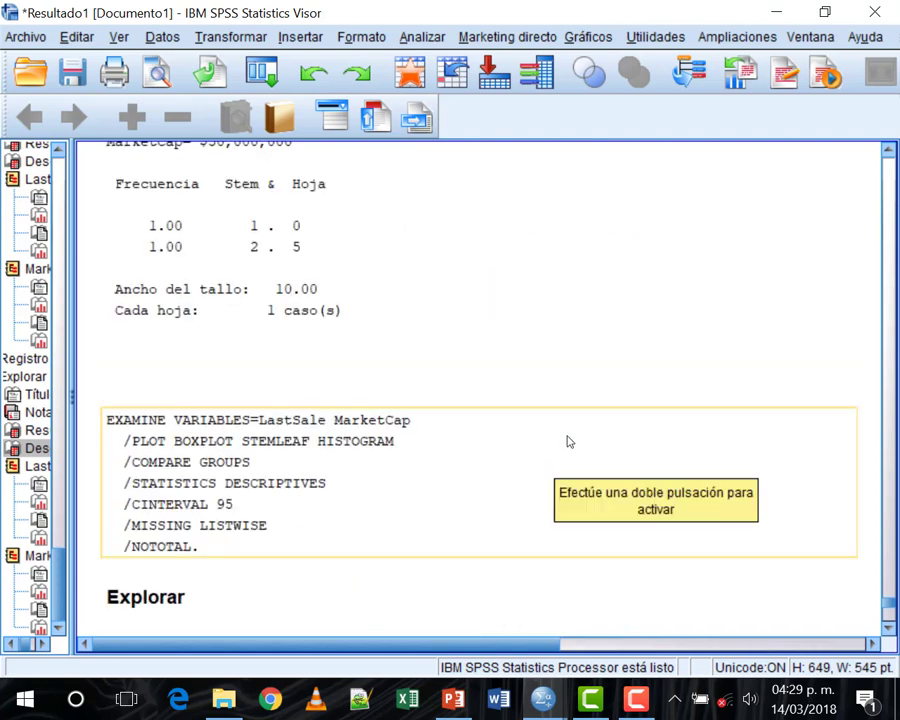
Check the output once more and switch to the NASDAQ.sav data to view its first columns, from Symbol to MarketCap
click(541, 703)
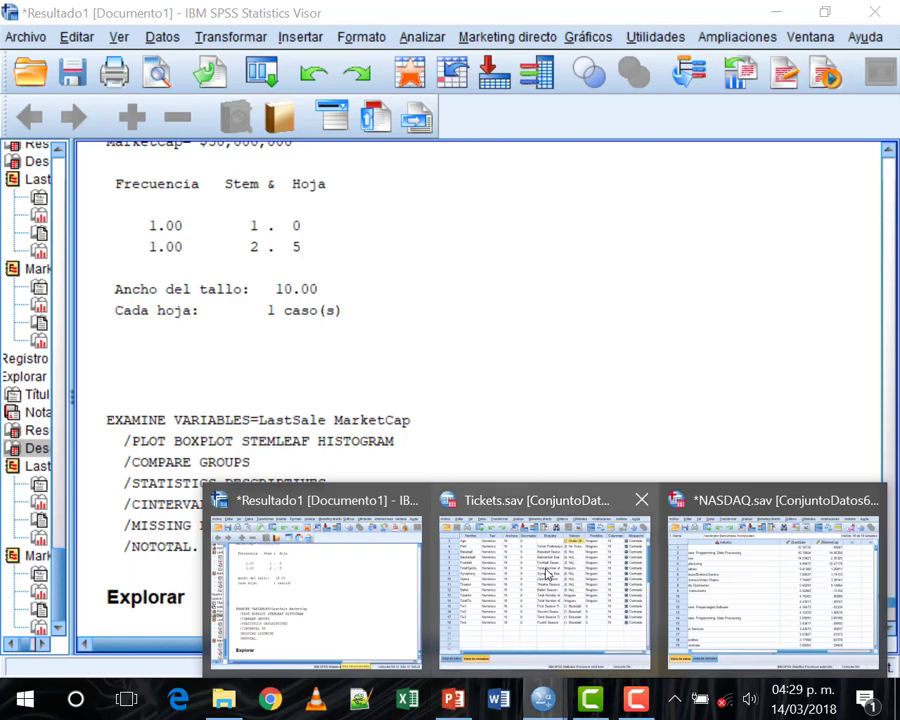
click(385, 545)
scroll(716, 418, down, 10)
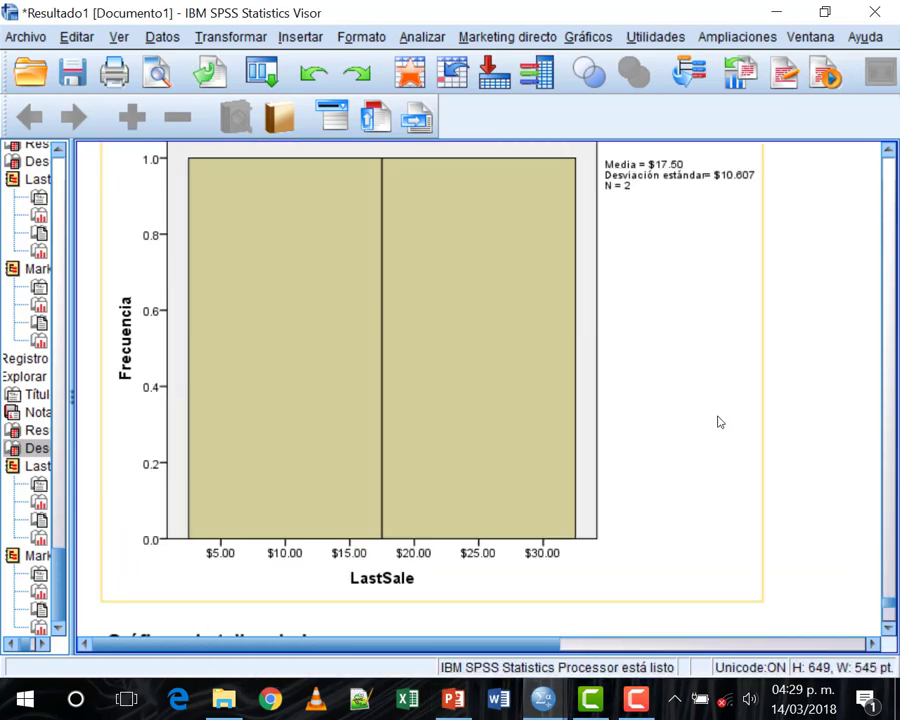
click(530, 703)
click(740, 592)
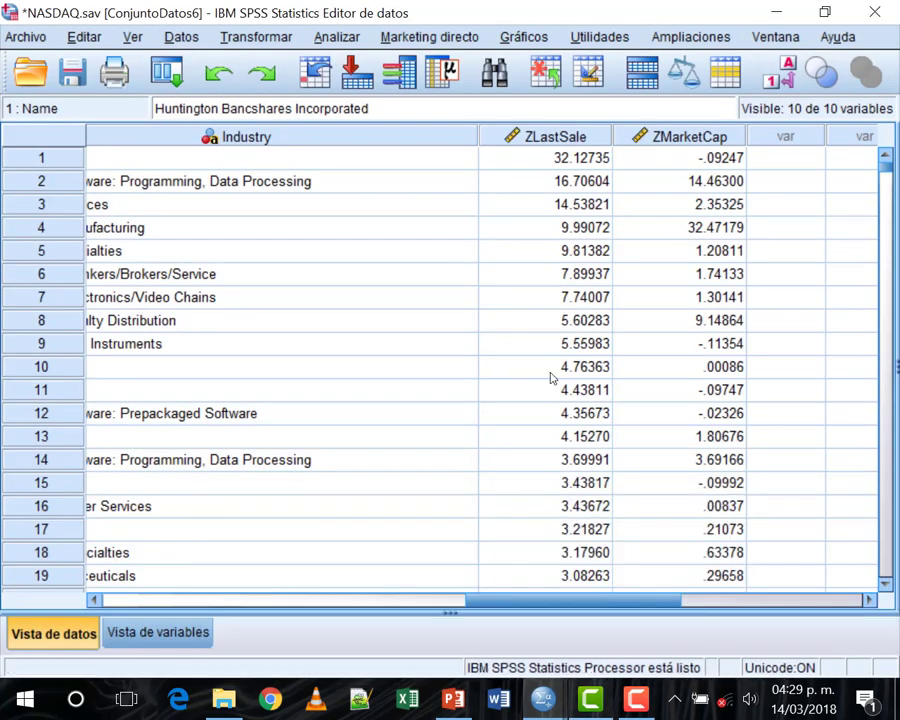
drag(612, 599, 170, 585)
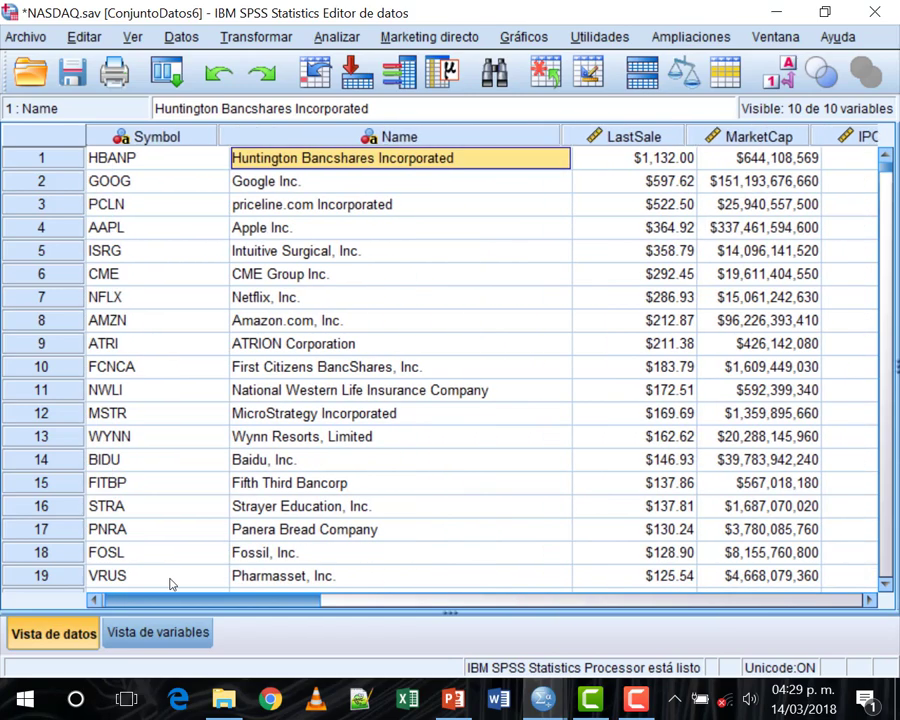
Go back to the PowerPoint presentation and show the Frecuencias title slide, followed by the Respuesta Múltiple title slide
click(453, 699)
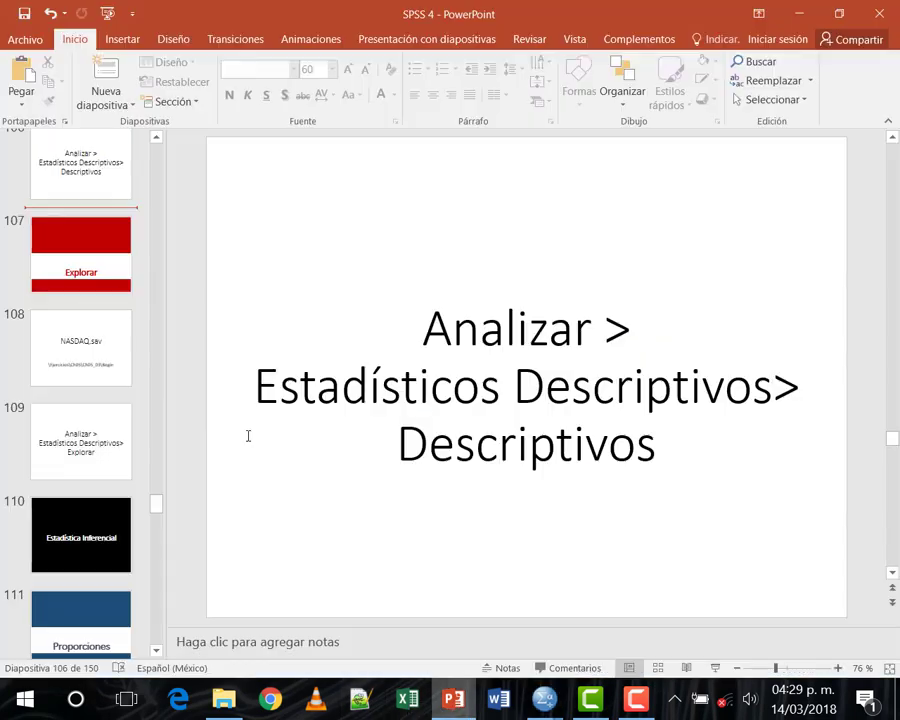
scroll(127, 450, up, 8)
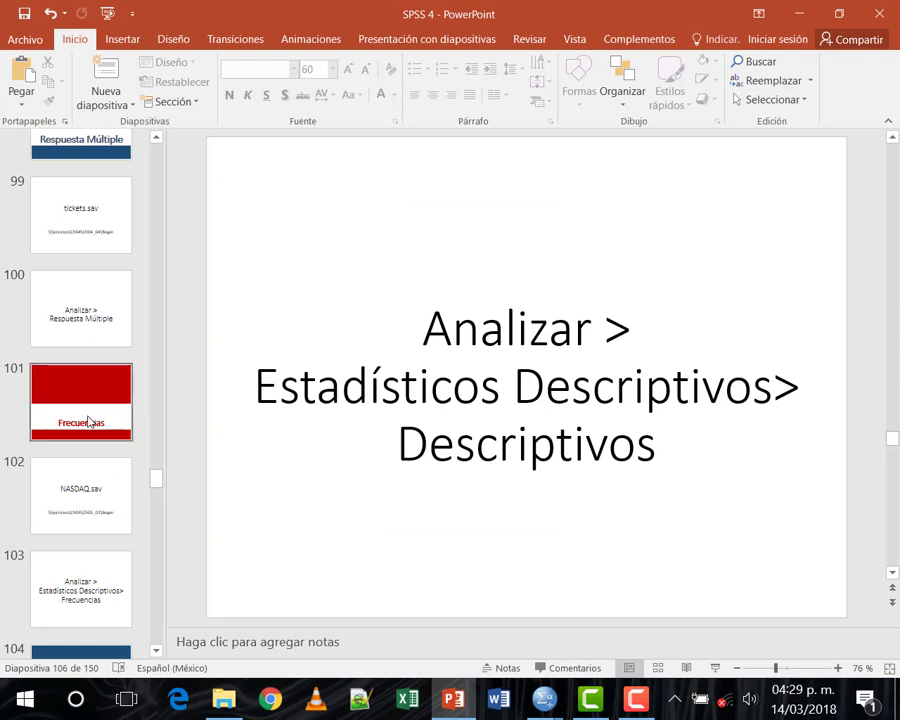
click(89, 422)
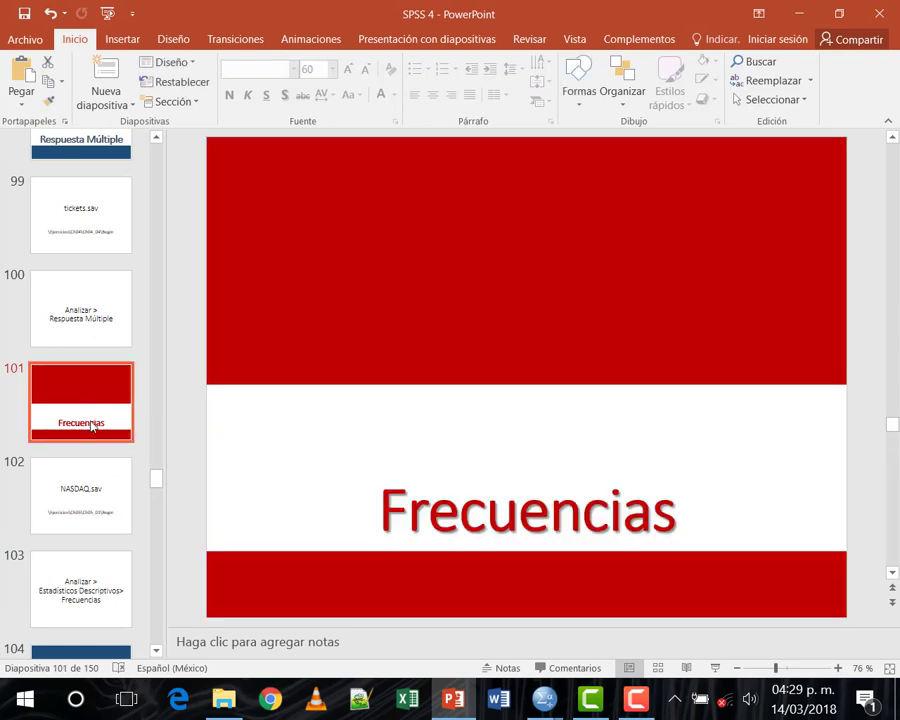
scroll(88, 445, down, 1)
scroll(82, 583, up, 2)
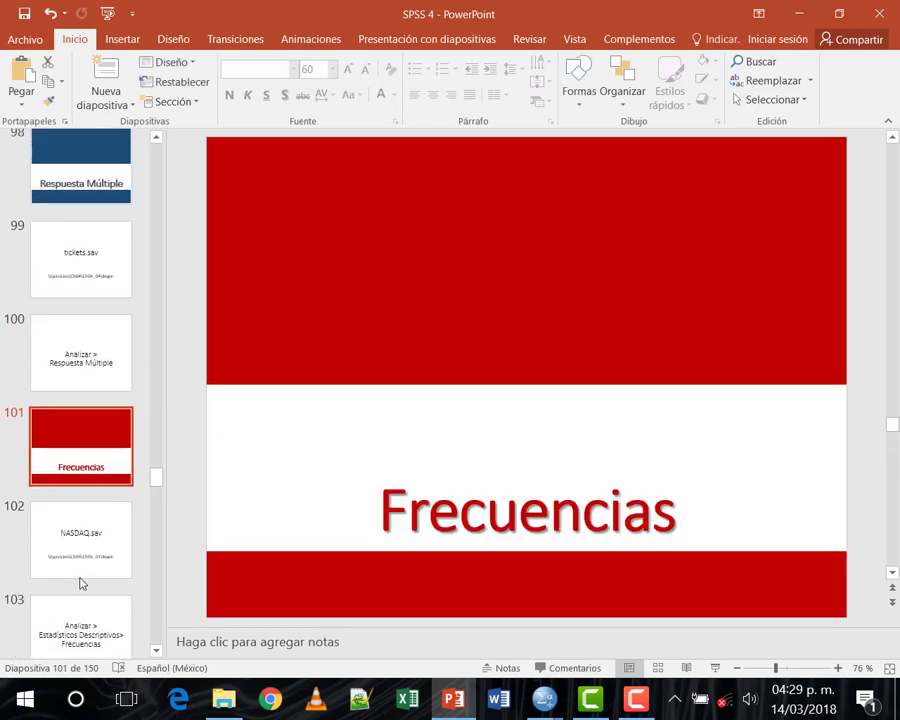
click(101, 173)
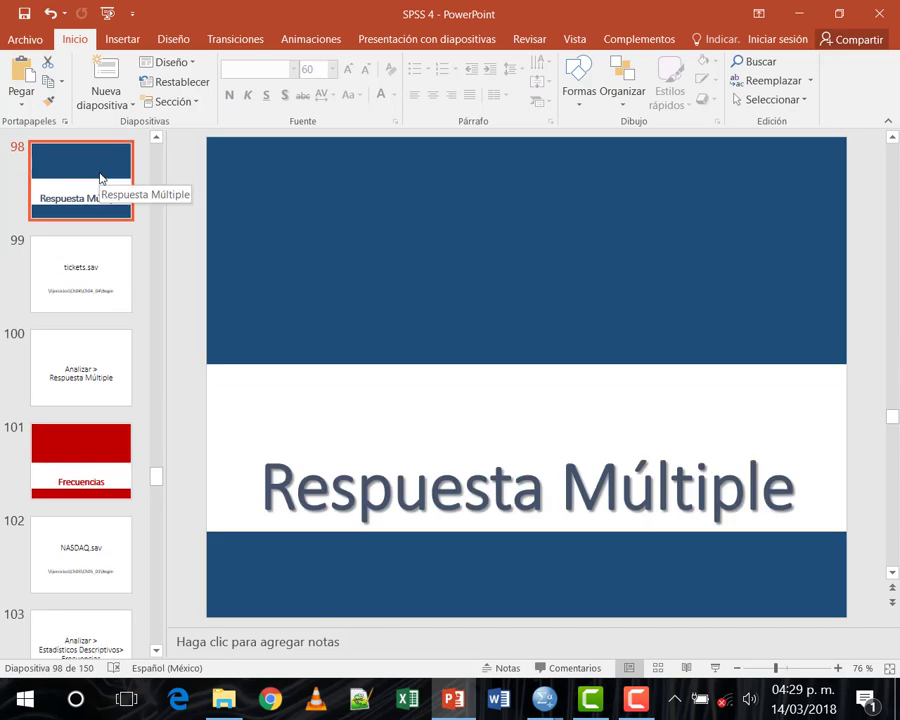
Show the Frecuencias and Descriptivas title slides, followed by slide 106 on Descriptivos
click(60, 476)
scroll(58, 478, down, 2)
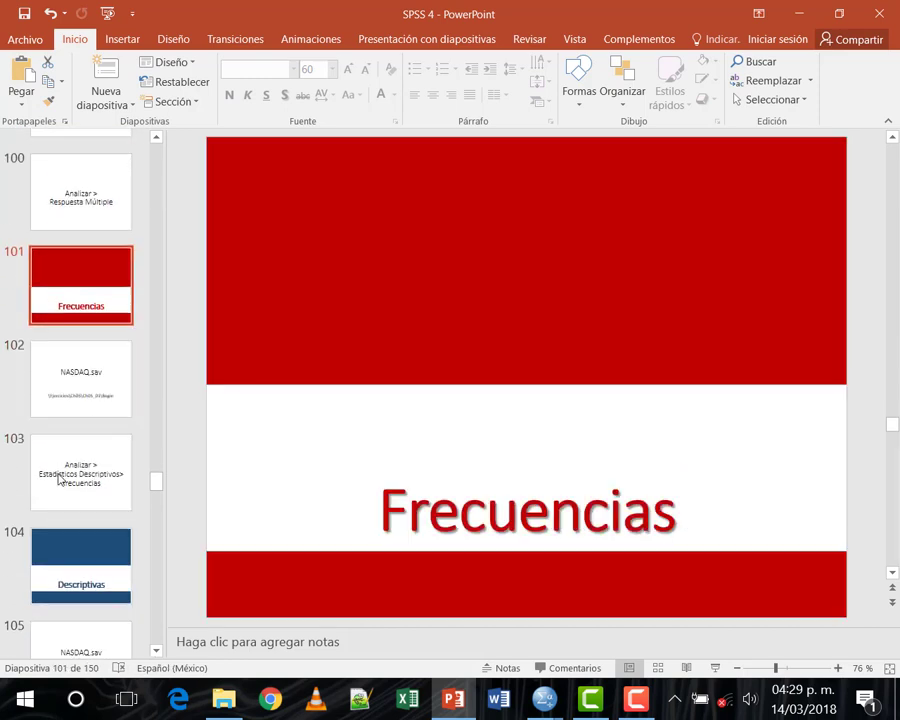
click(82, 530)
scroll(141, 563, down, 2)
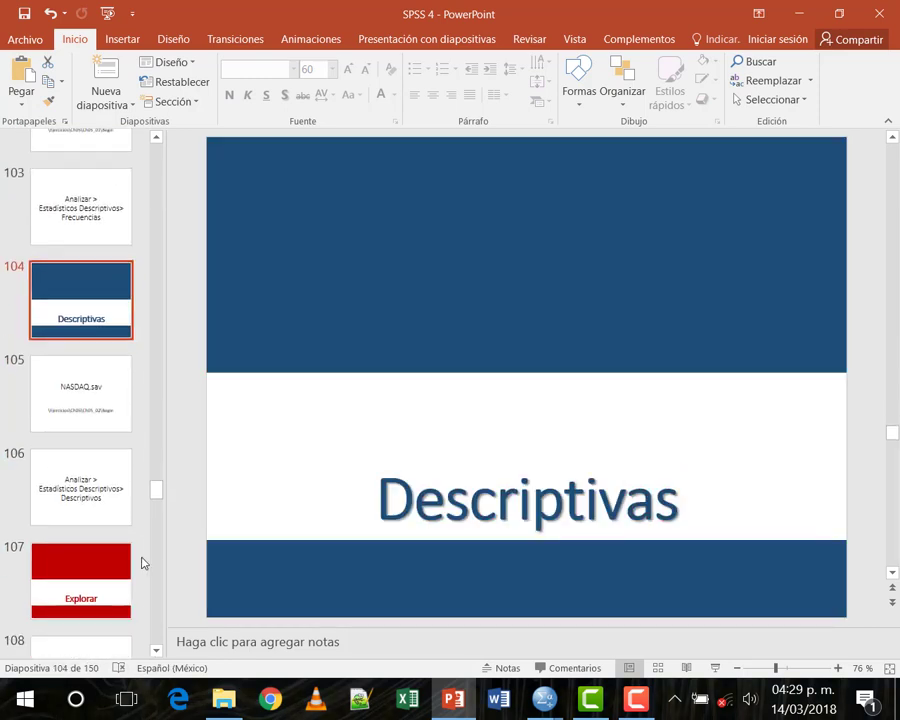
click(90, 533)
scroll(90, 538, down, 1)
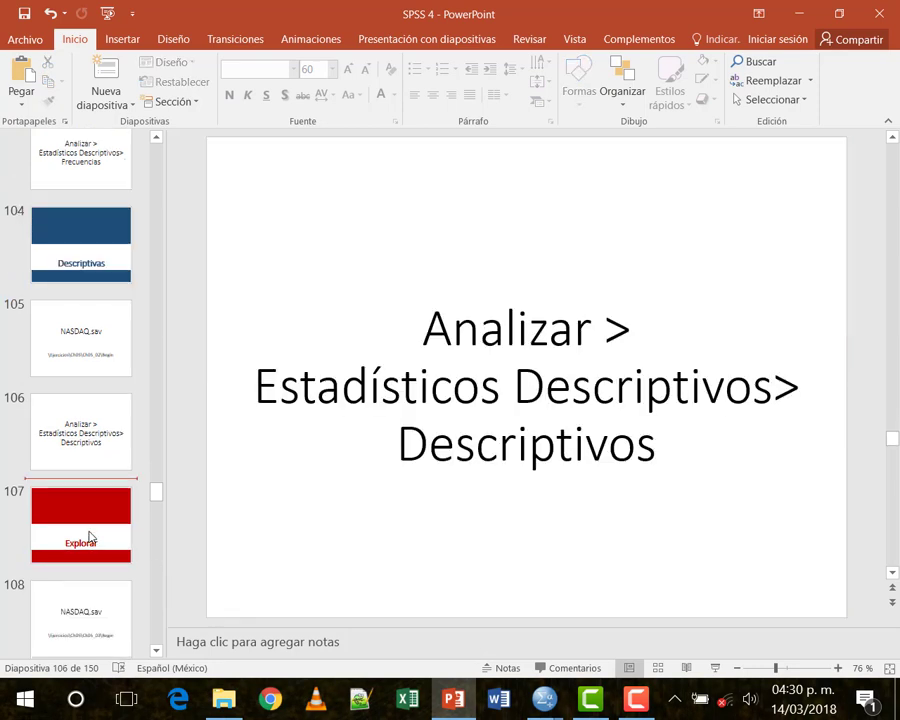
Move the Estadística Inferencial slide to position 107, directly before the Explorar title slide, and save the presentation
scroll(88, 532, down, 3)
drag(98, 570, 100, 256)
scroll(108, 424, up, 1)
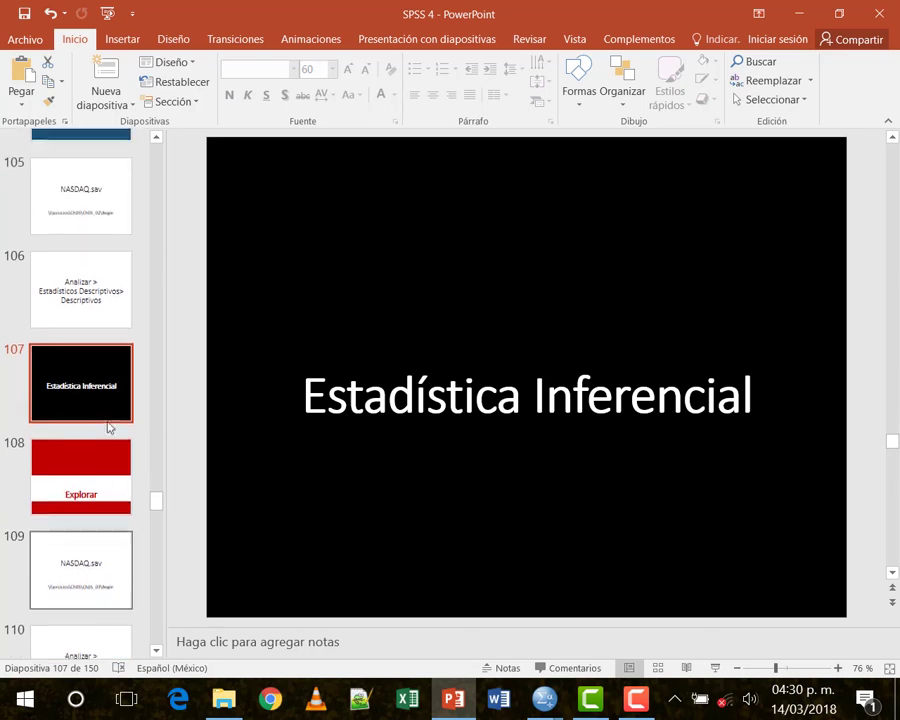
scroll(104, 402, up, 2)
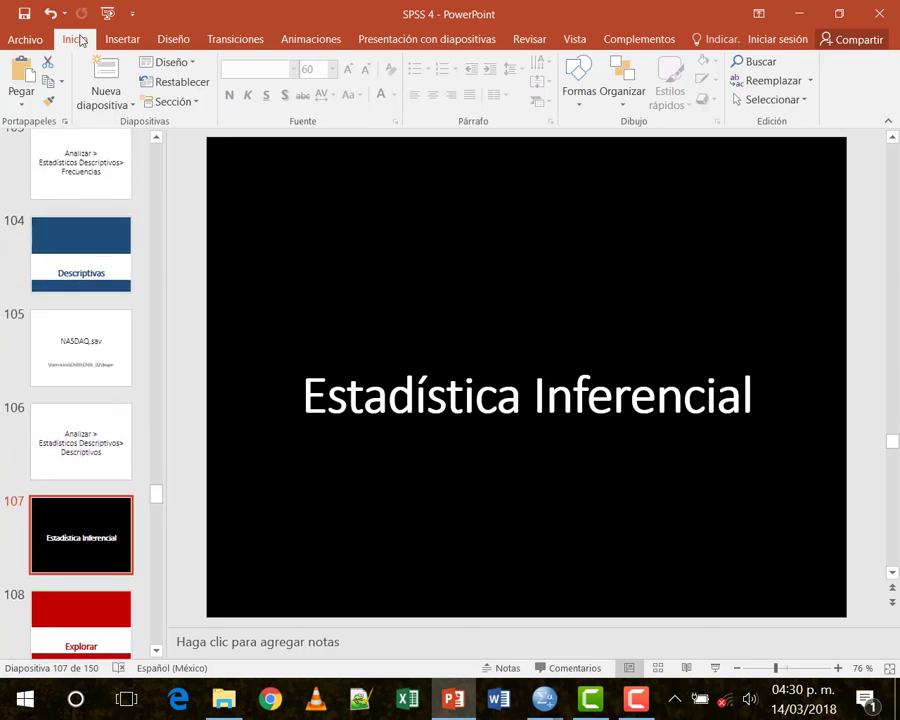
click(24, 14)
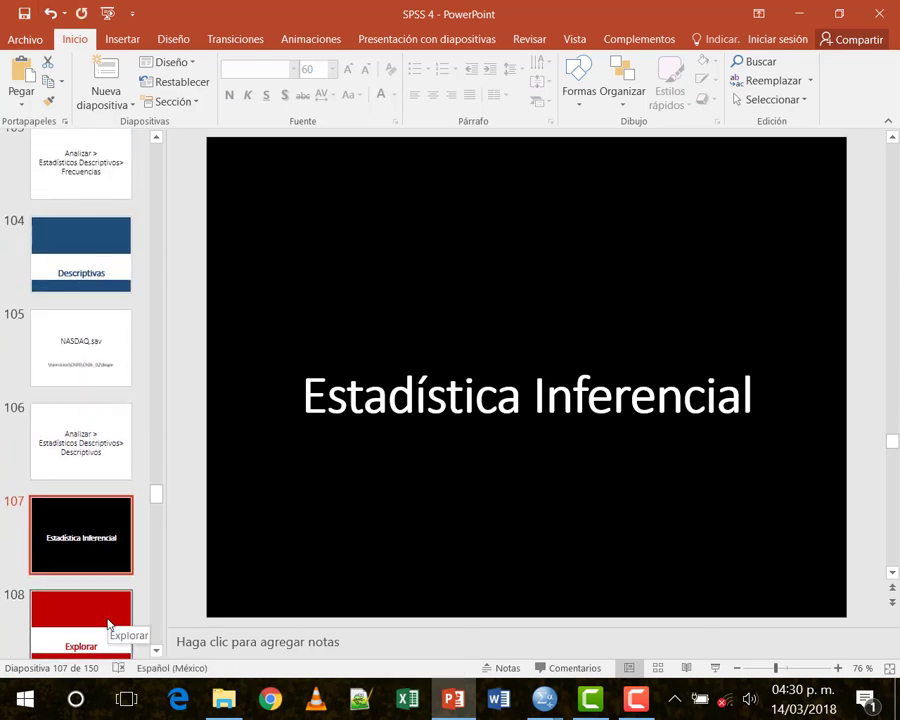
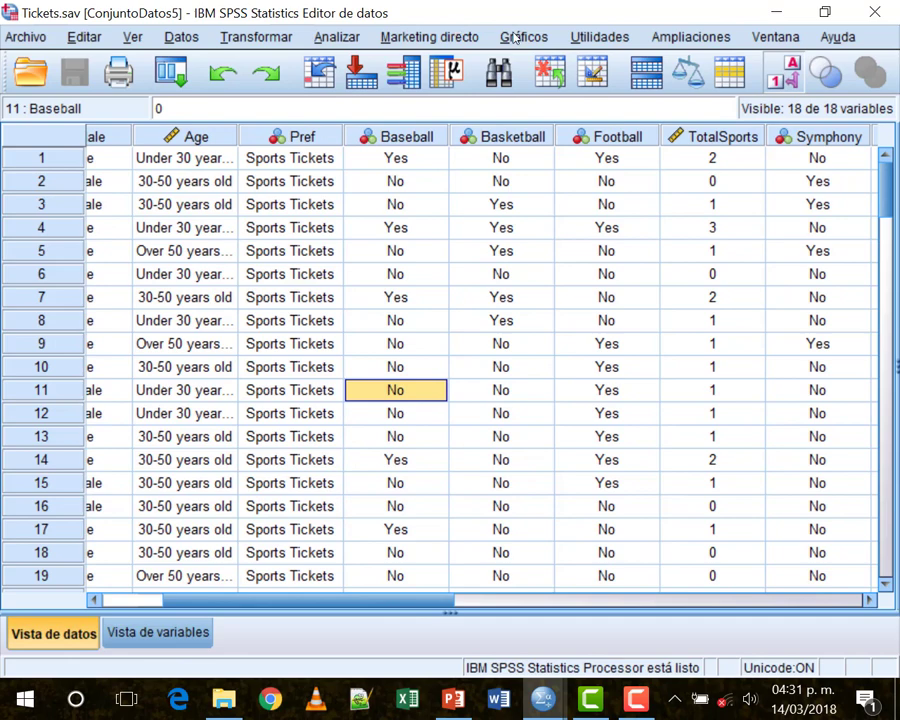
Open the definition of multiple response sets for Tickets.sav in SPSS and remove the $BoletosDeportes set
click(521, 38)
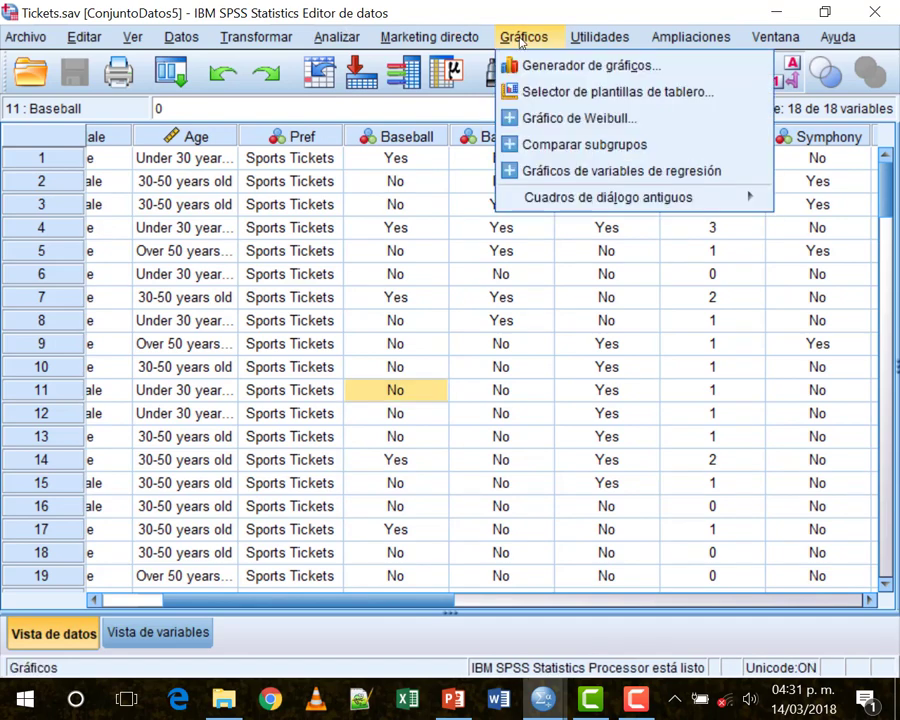
mouse_move(333, 40)
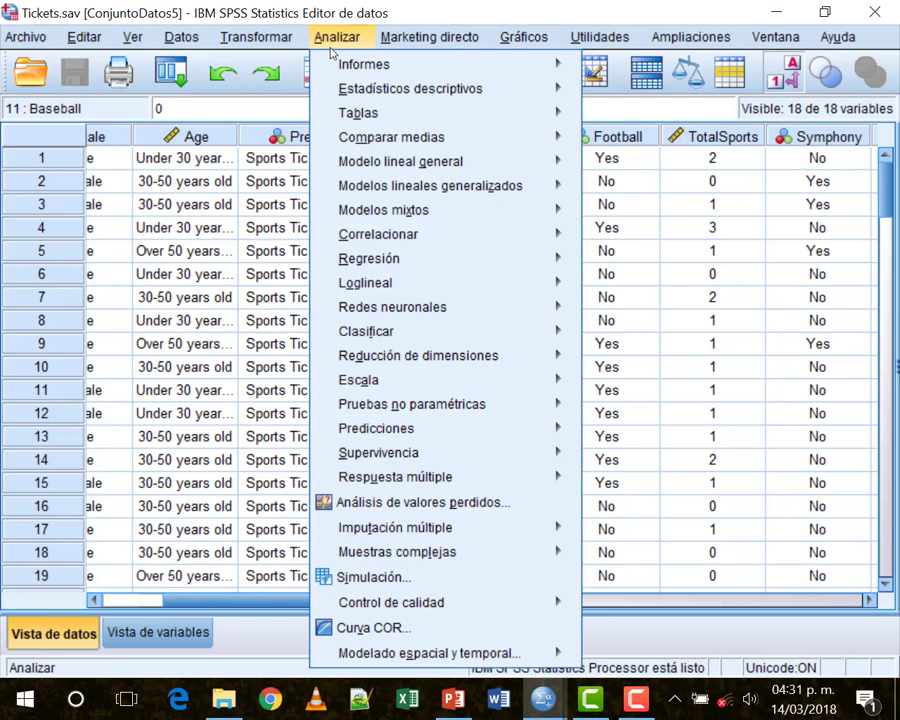
mouse_move(461, 478)
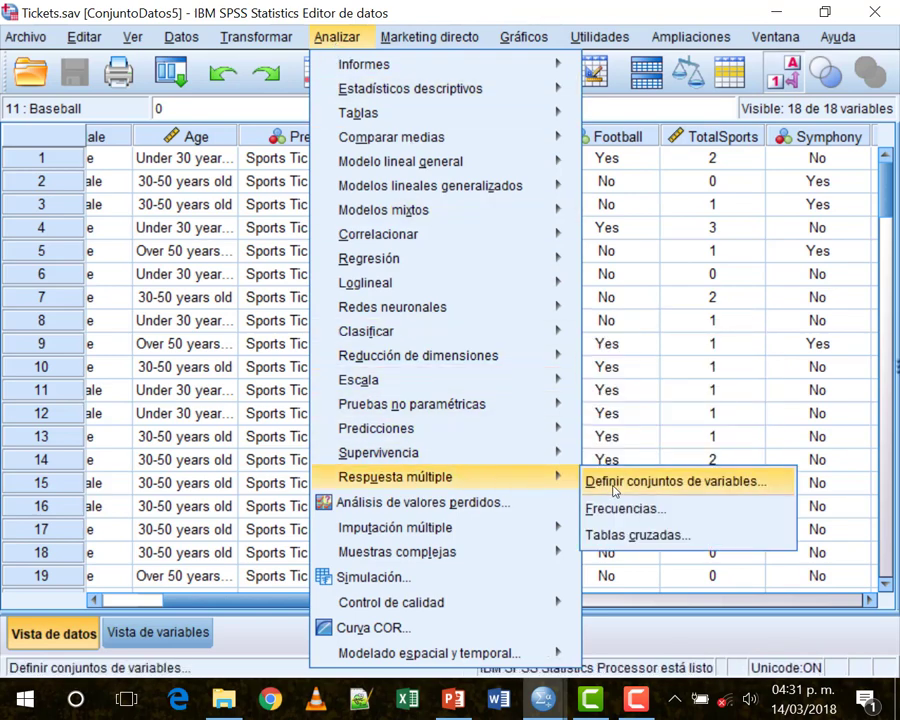
click(676, 481)
click(560, 114)
key(Up)
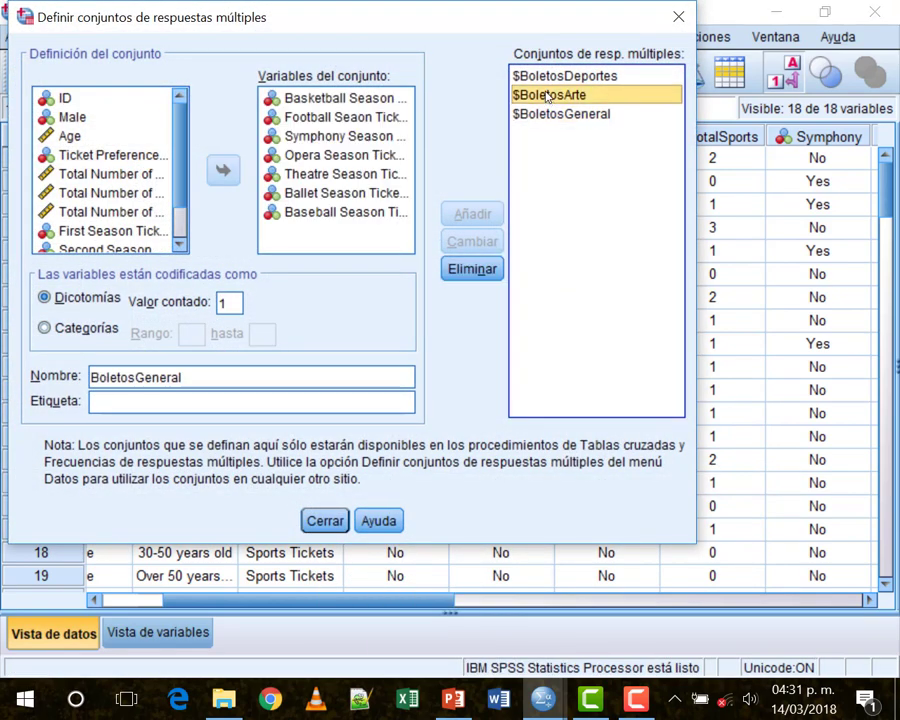
key(Up)
click(490, 268)
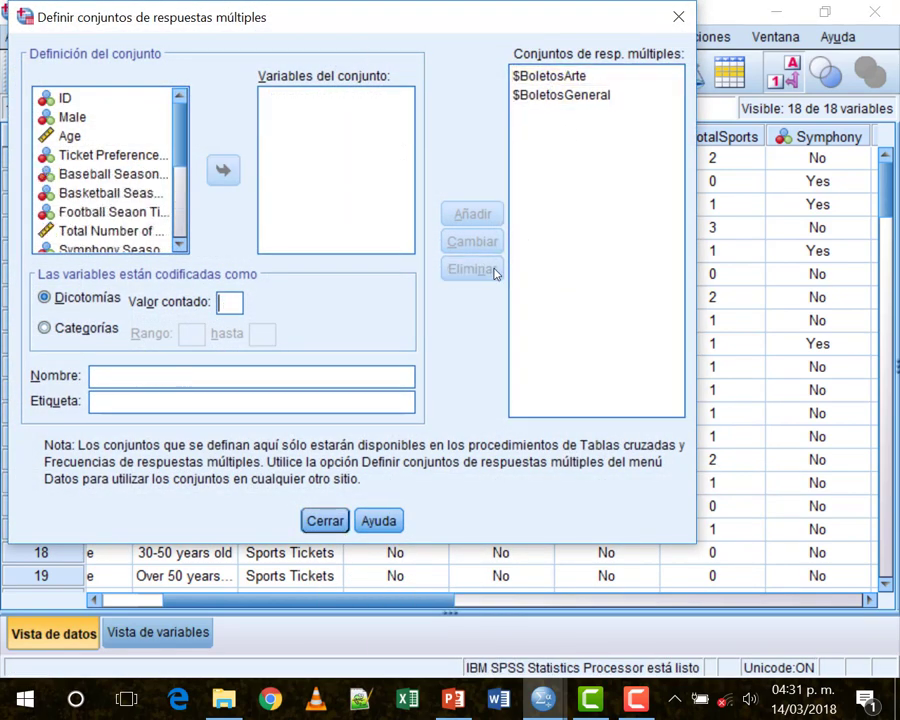
Remove the $BoletosArte and $BoletosGeneral multiple response sets and close the set definition dialog
click(528, 76)
click(490, 262)
click(565, 76)
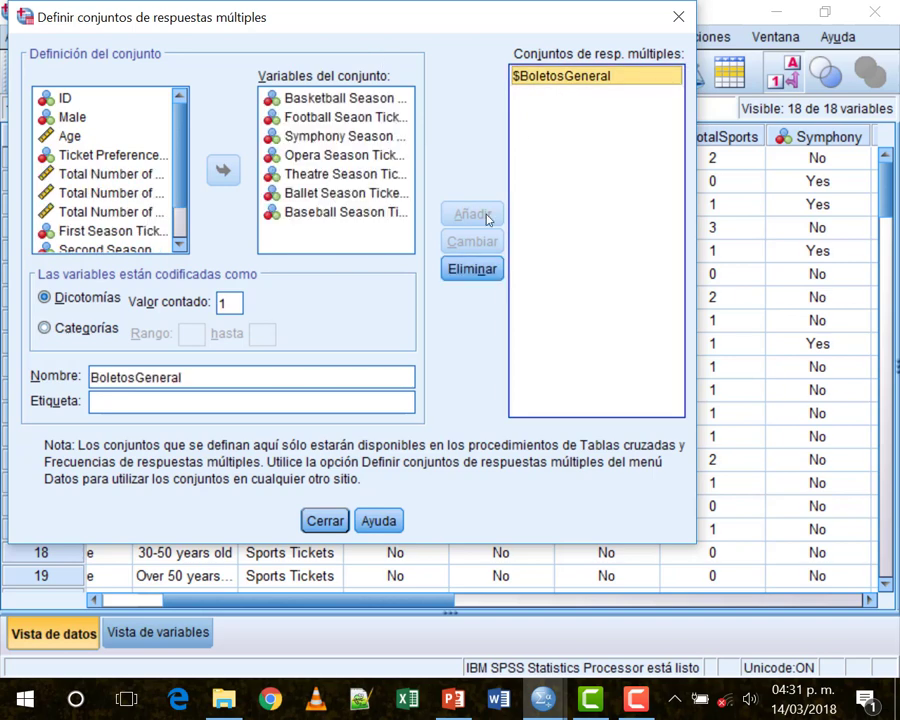
click(472, 268)
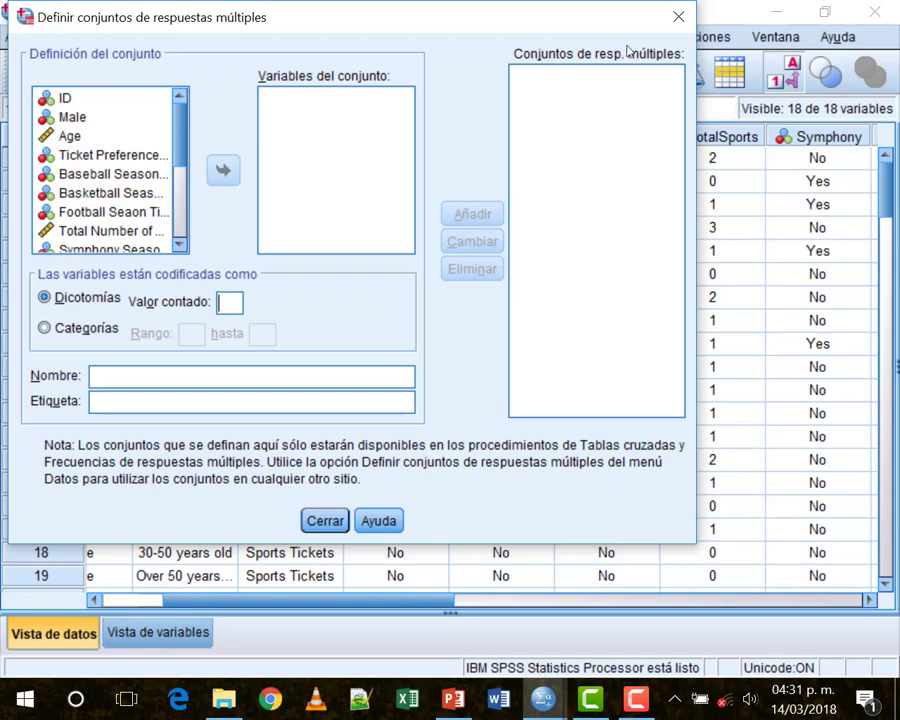
click(679, 17)
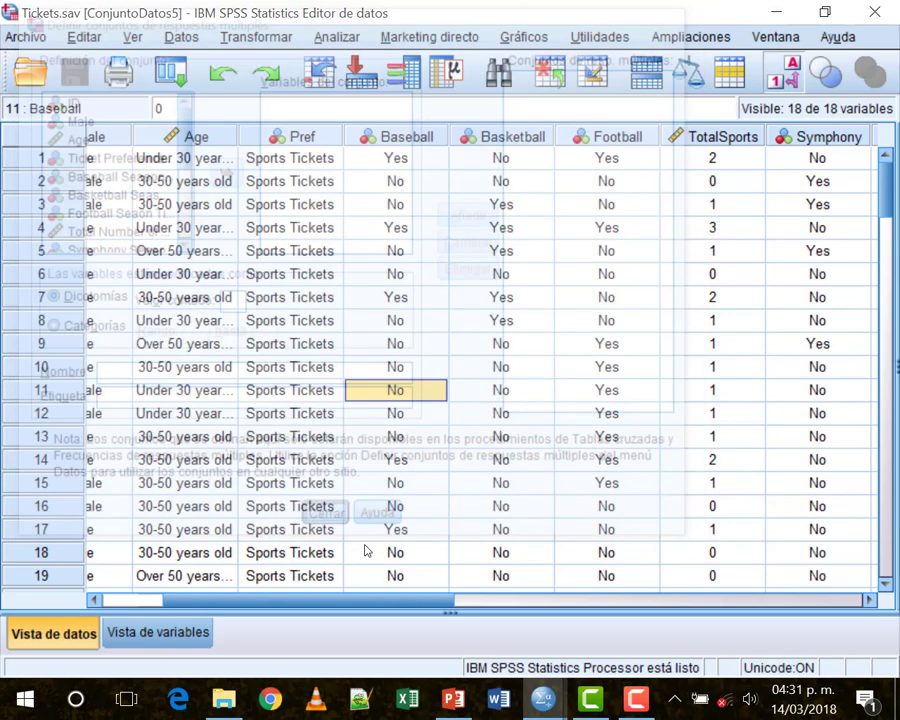
Check the last columns of Tickets.sav, up to Tix4, and close both datasets and the output document without saving
drag(437, 602, 820, 591)
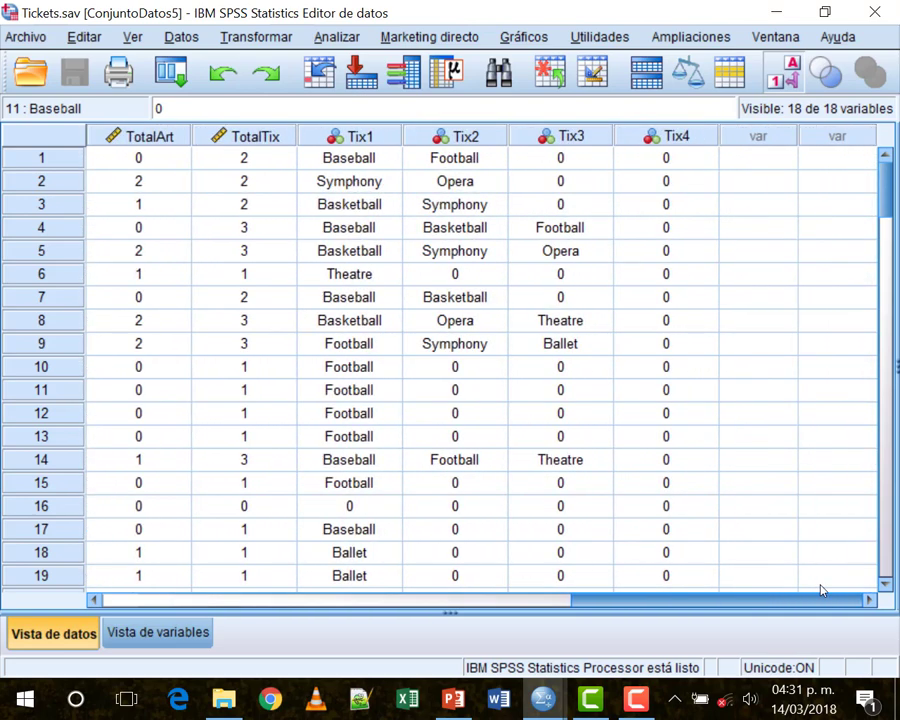
drag(635, 597, 570, 600)
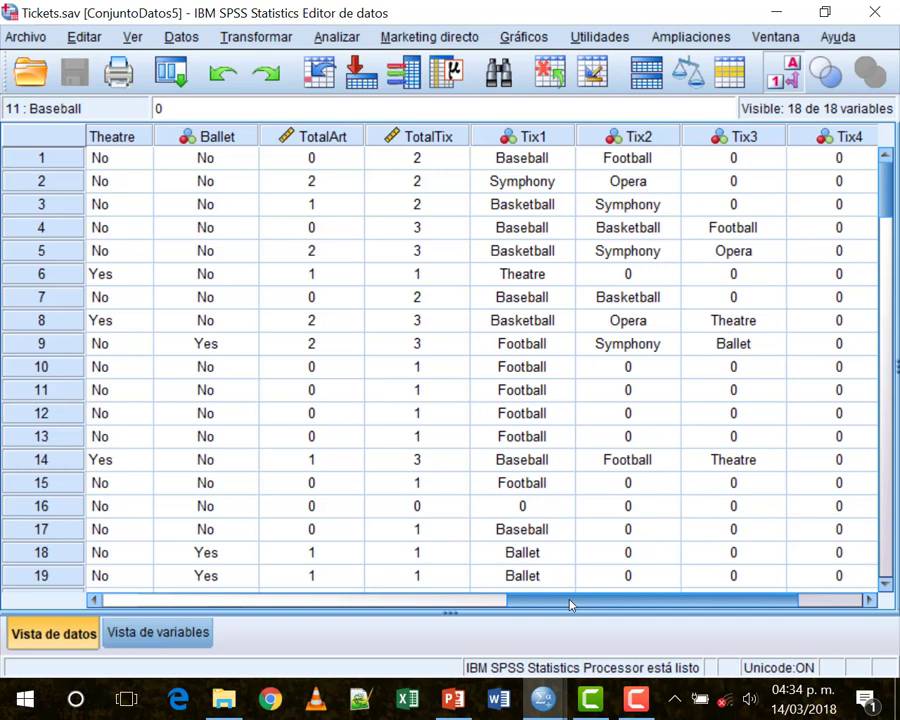
click(875, 12)
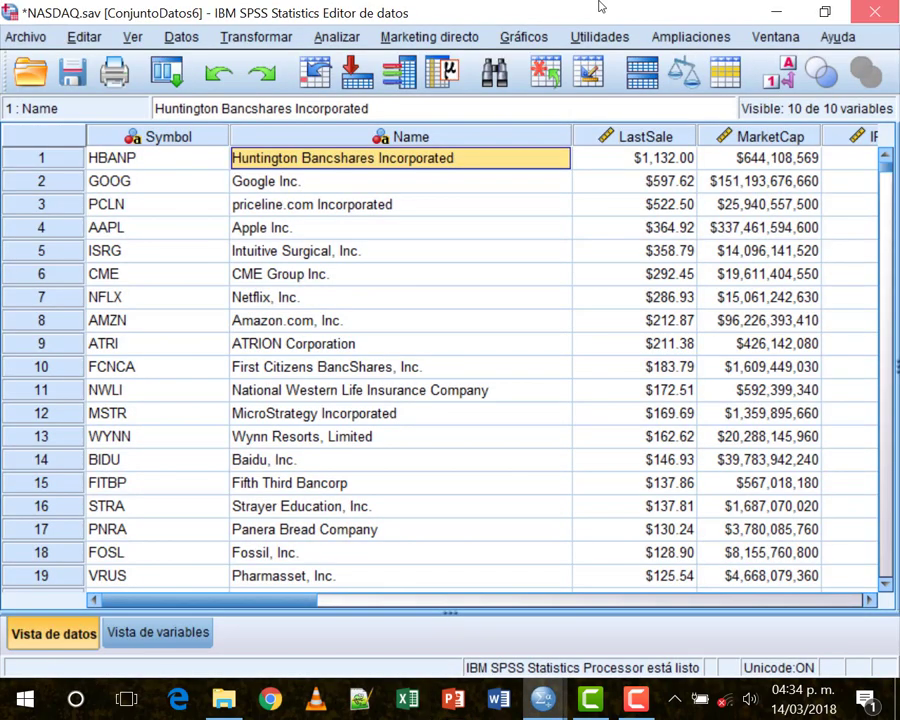
click(426, 400)
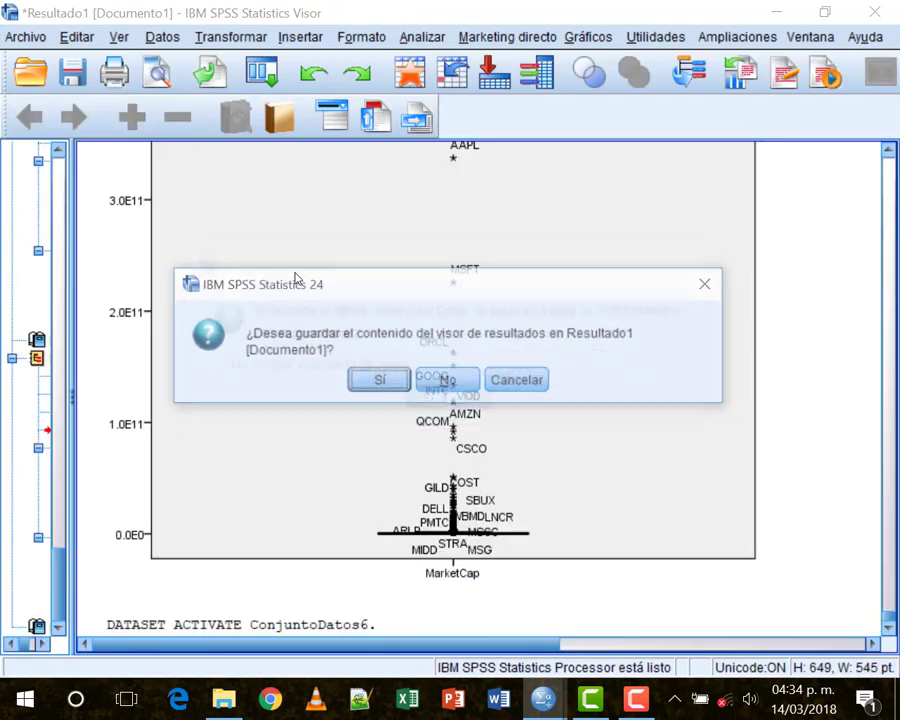
click(447, 380)
click(446, 400)
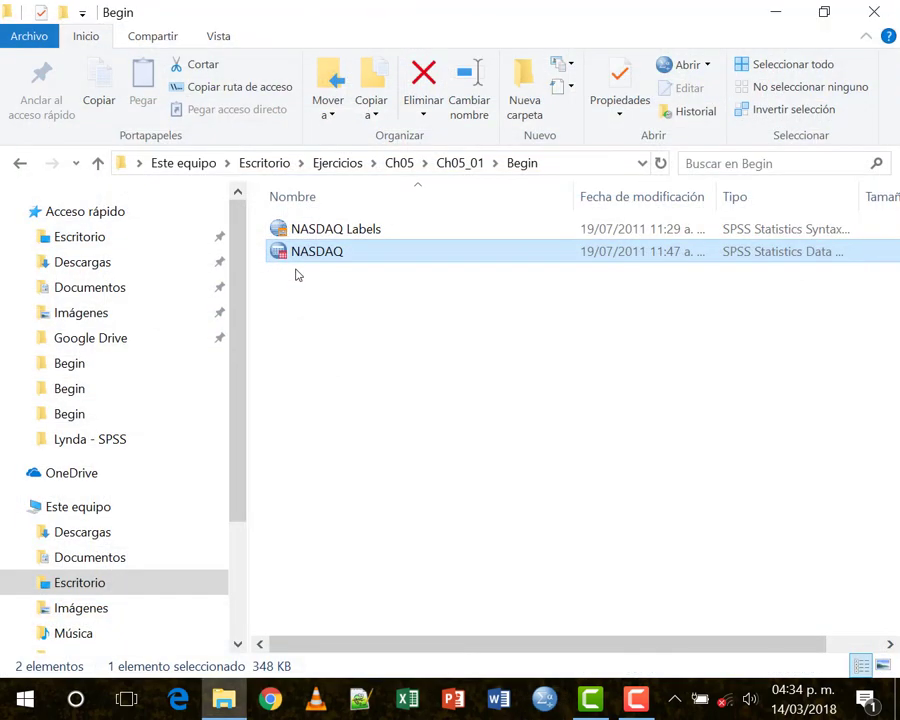